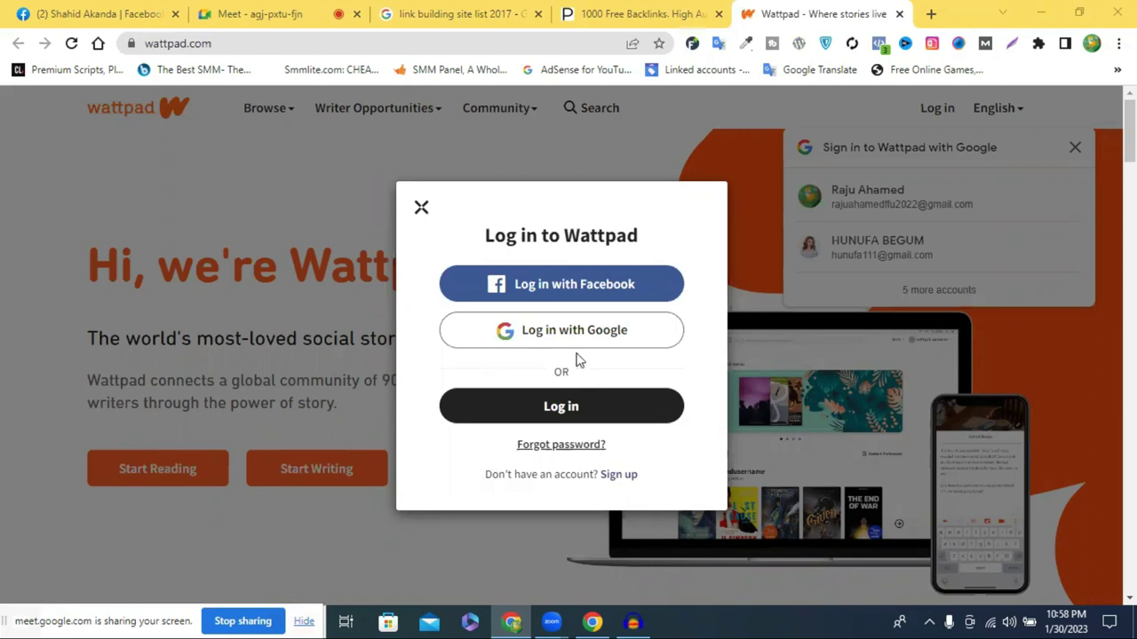
Sign up for Wattpad with the chosen Google account and allow Wattpad access to it
left_click(620, 476)
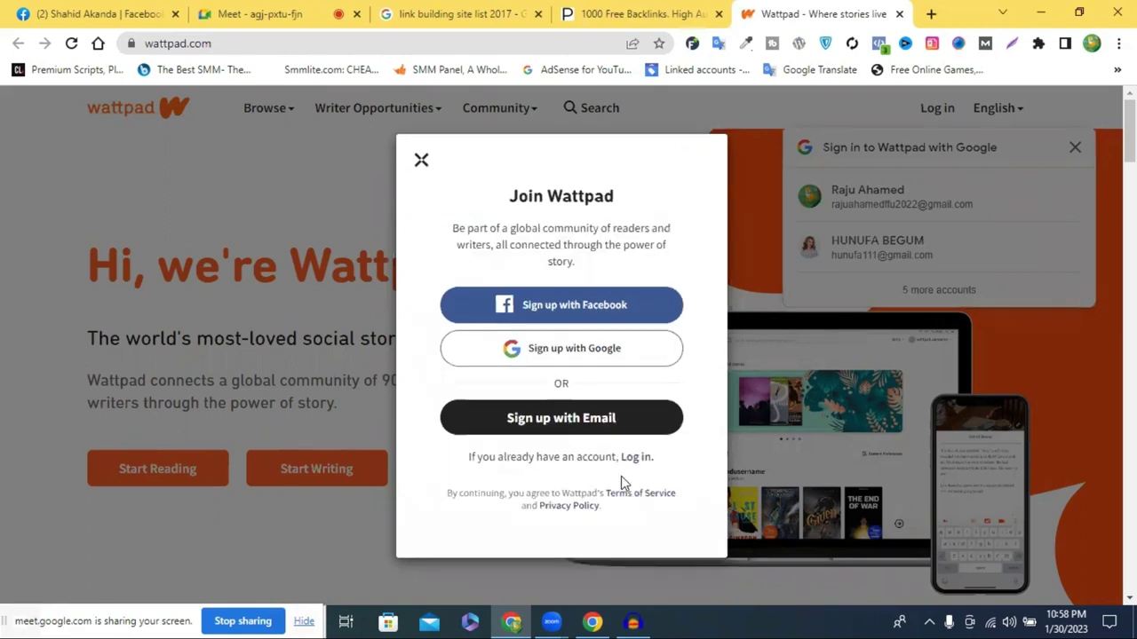
left_click(563, 350)
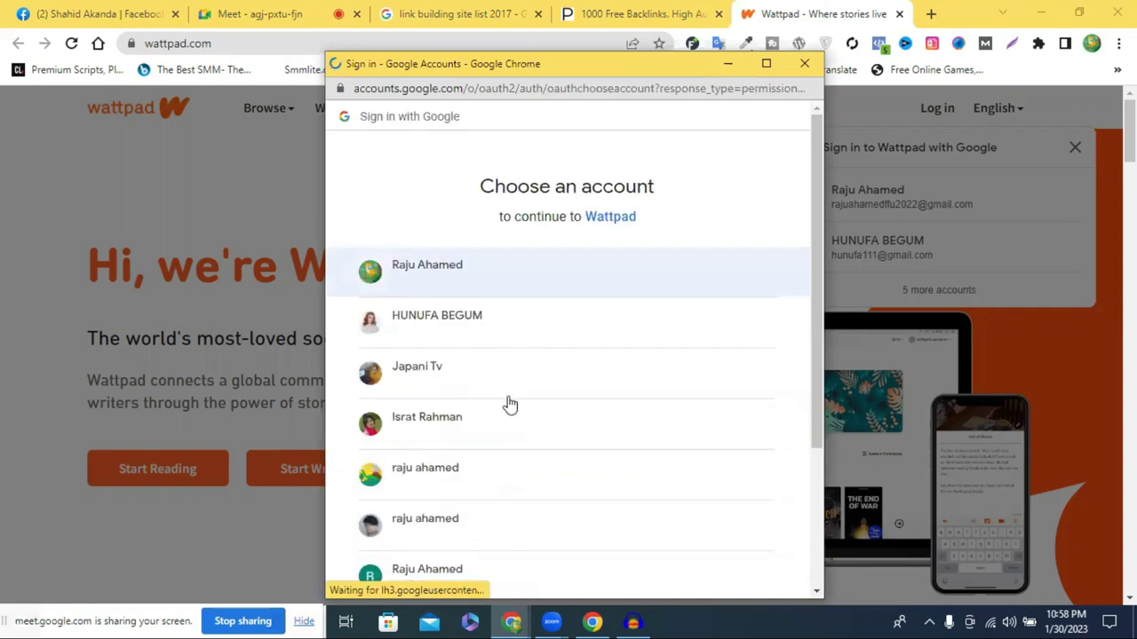
scroll(501, 465, "down", 2)
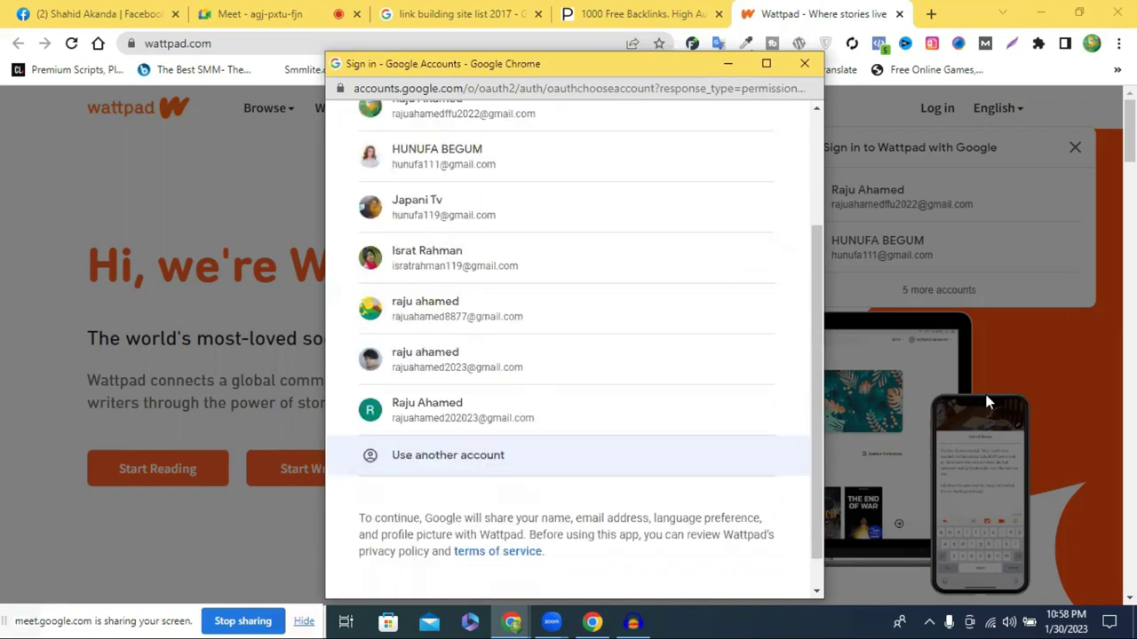
key("Return")
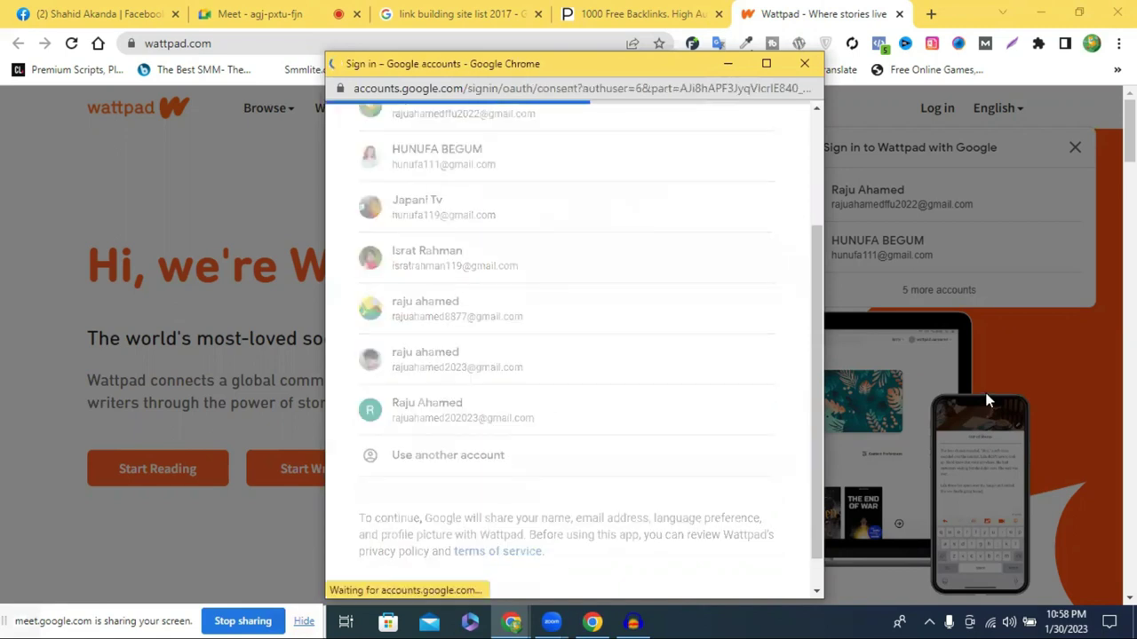
scroll(773, 426, "down", 1)
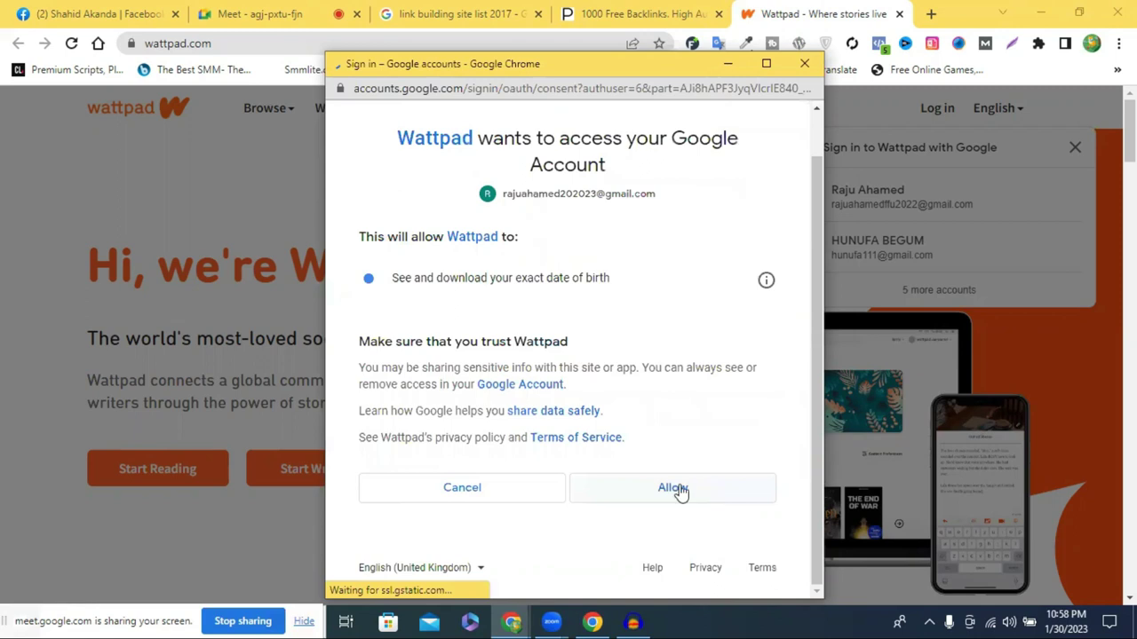
left_click(754, 475)
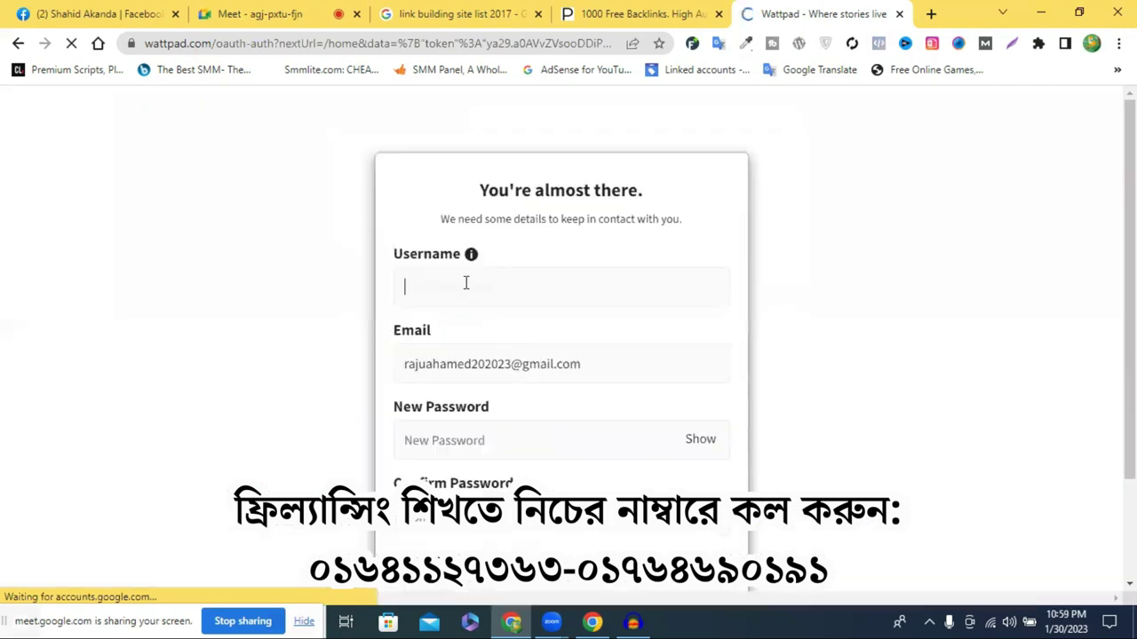
Copy 'Gaming' from the Facebook headset post and paste it into the Wattpad Username field
left_click(465, 285)
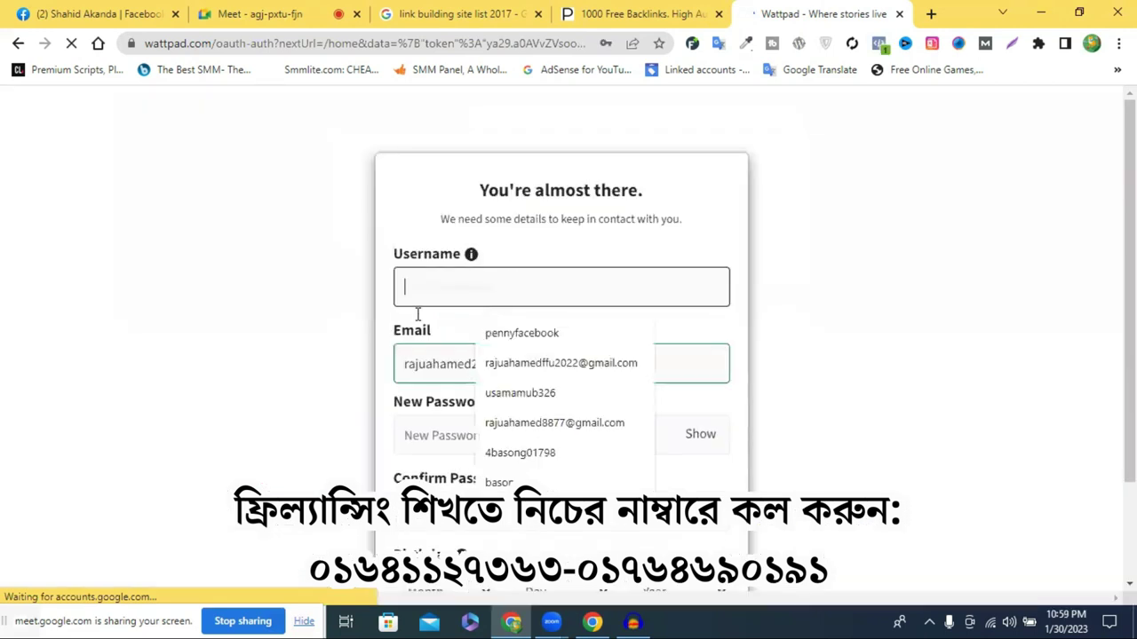
left_click(472, 294)
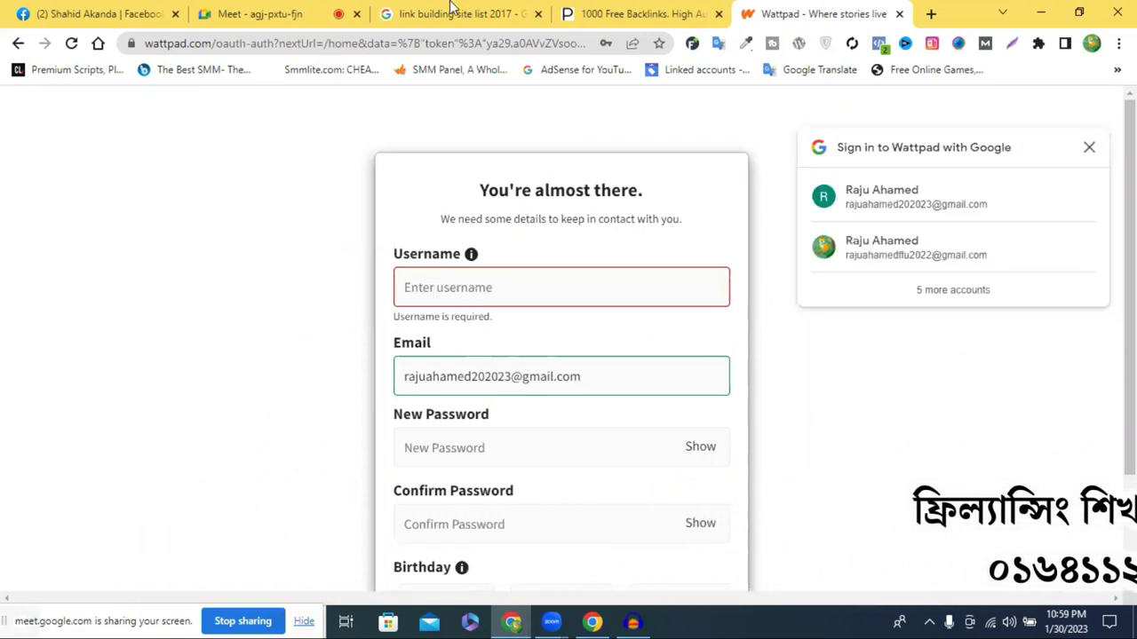
key("ctrl+shift+Tab")
key("ctrl+shift+Tab")
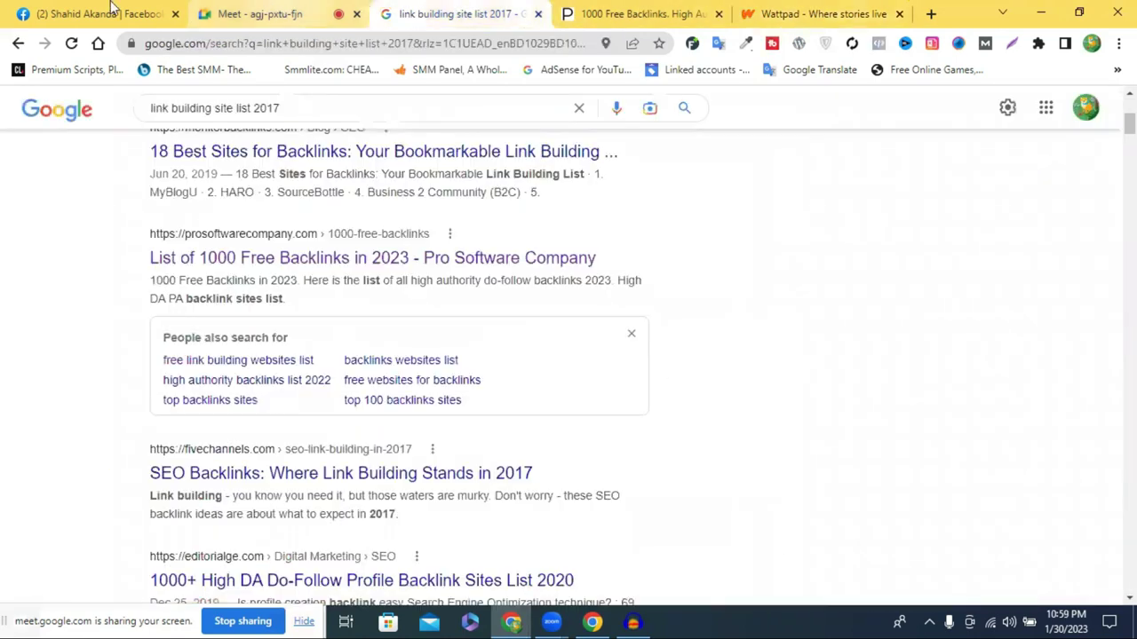
left_click(114, 9)
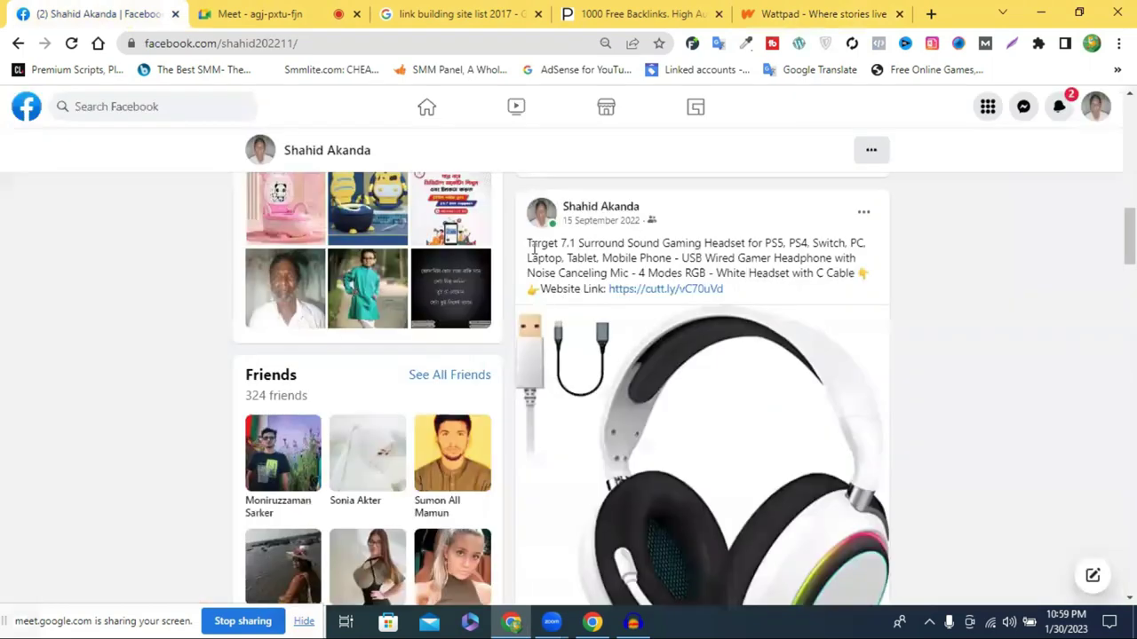
double_click(679, 243)
key("ctrl+c")
right_click(680, 243)
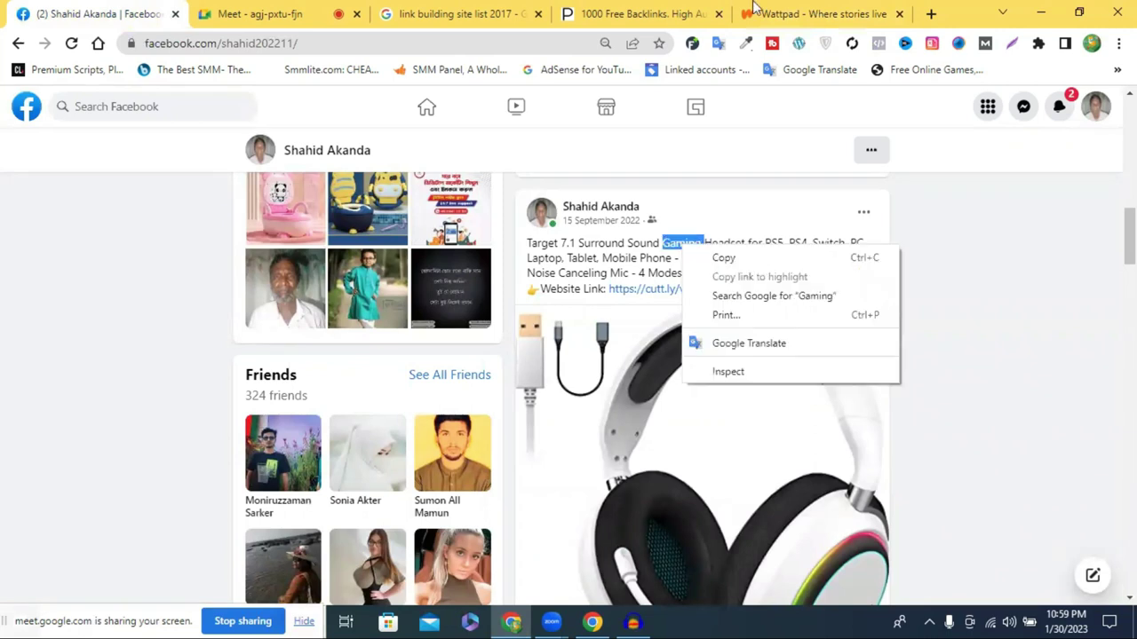
left_click(754, 11)
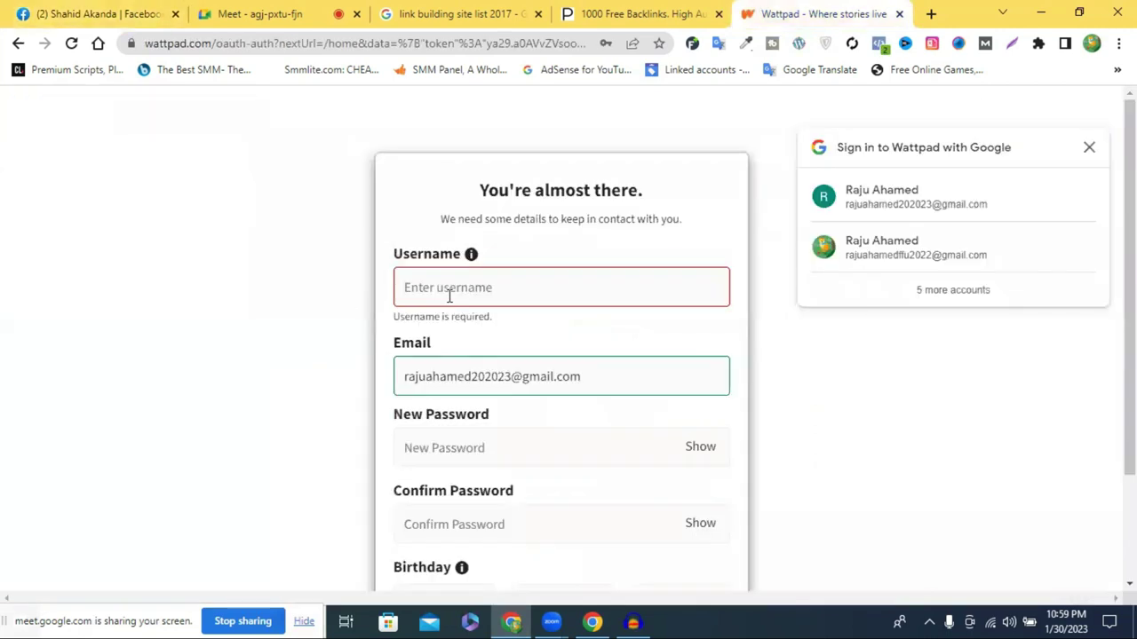
left_click(499, 286)
key("ctrl+v")
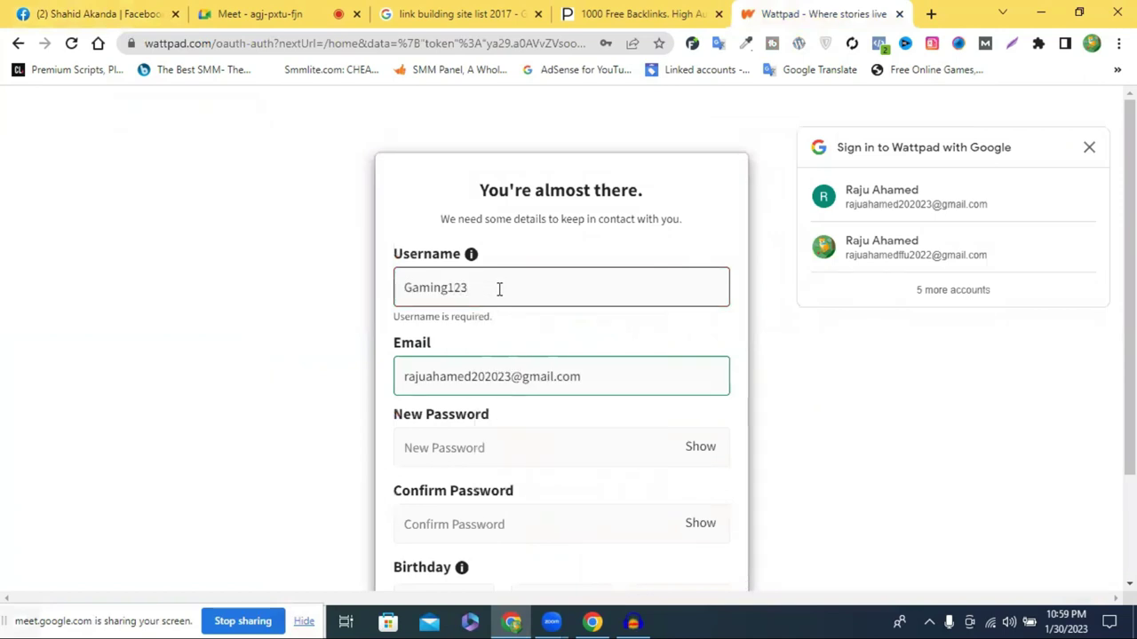
scroll(502, 293, "down", 1)
Enter a new account password, replacing the first rejected one with a freshly typed password
left_click(525, 356)
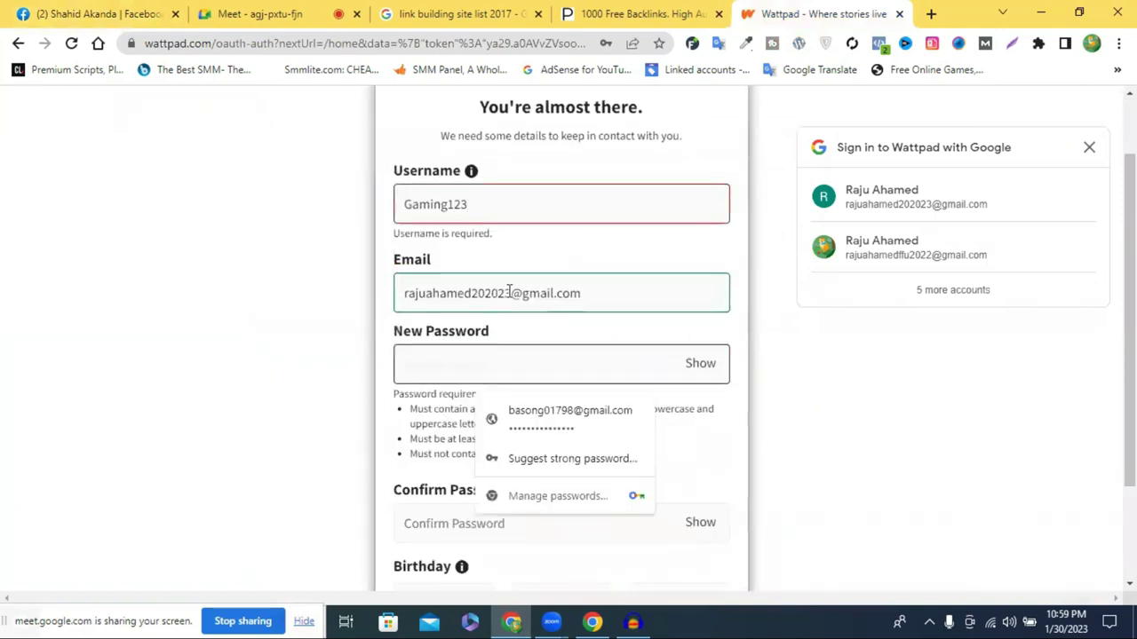
left_click_drag(509, 308, 334, 315)
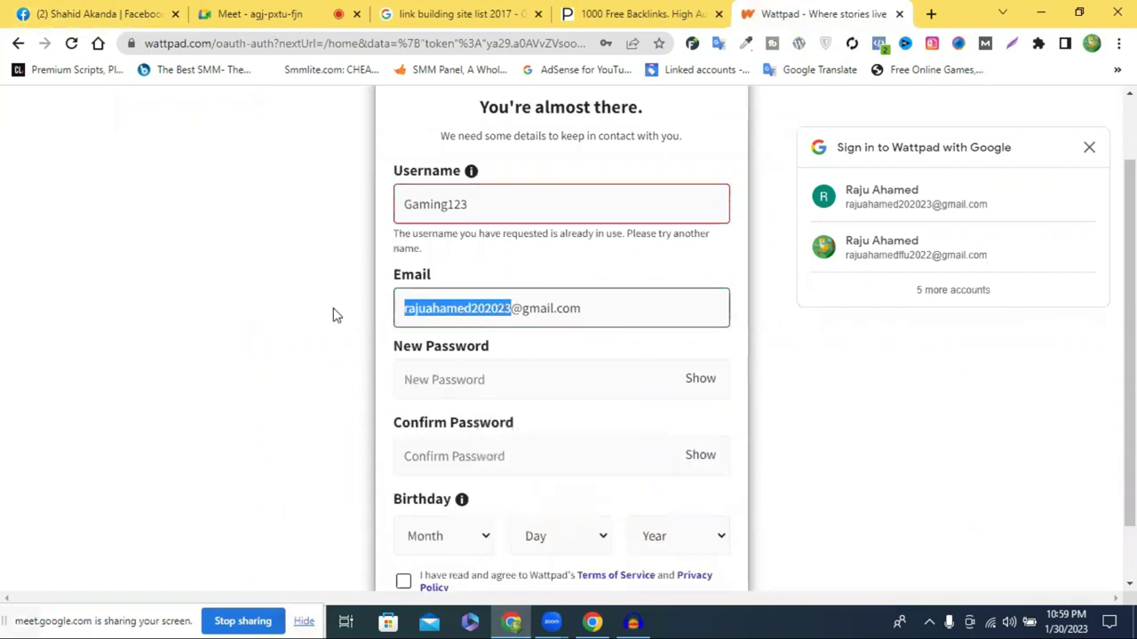
left_click(432, 388)
key("ctrl+v")
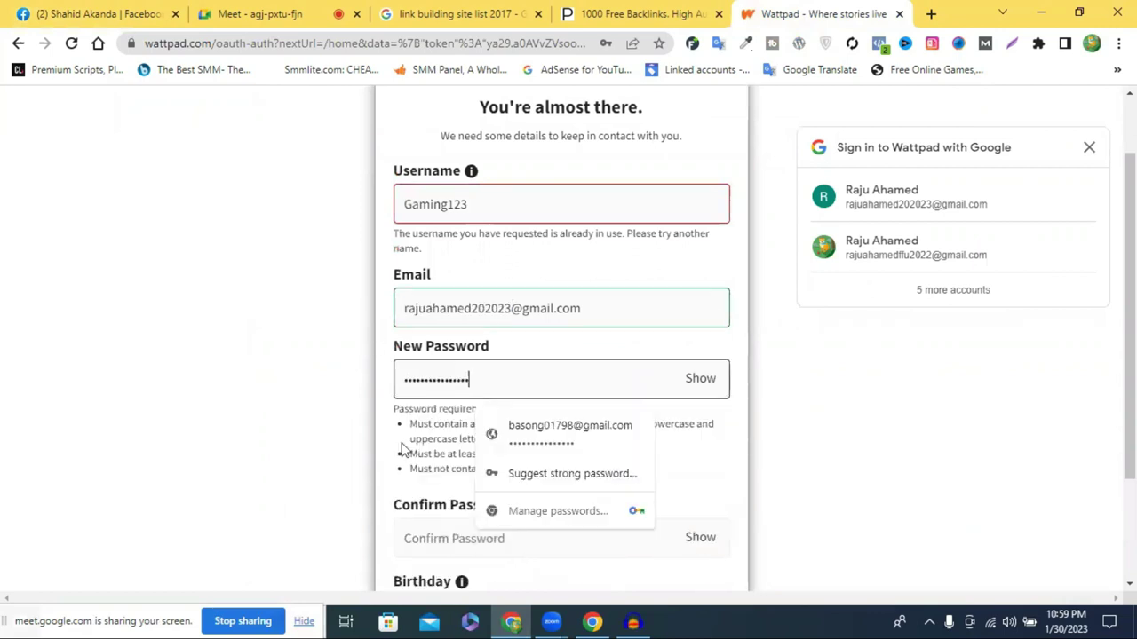
scroll(404, 451, "down", 2)
left_click(431, 424)
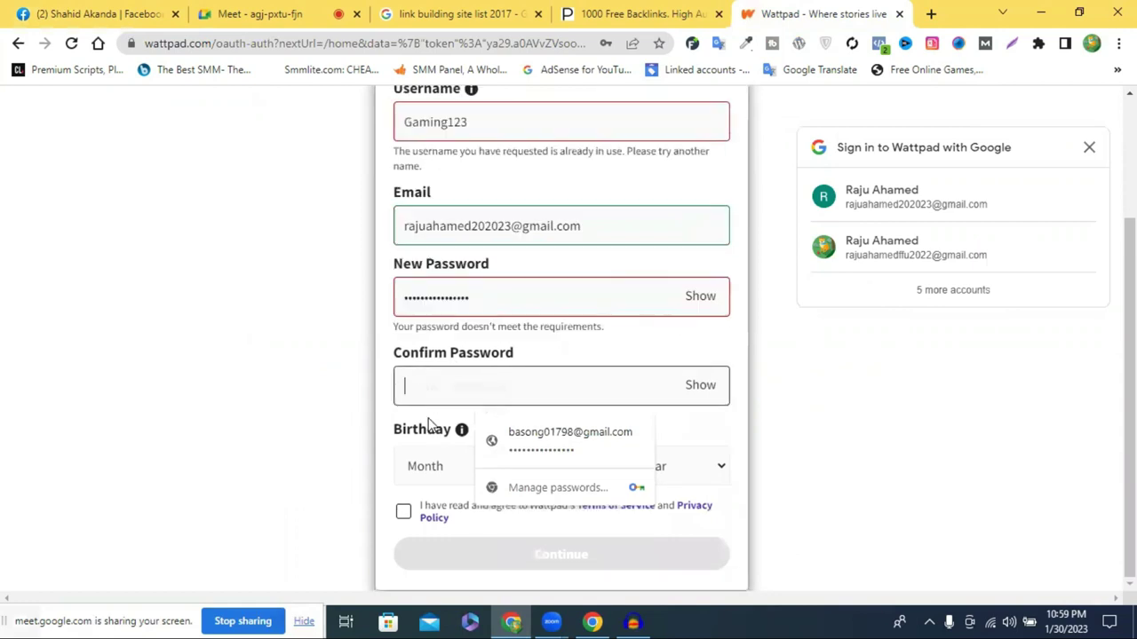
left_click(489, 304)
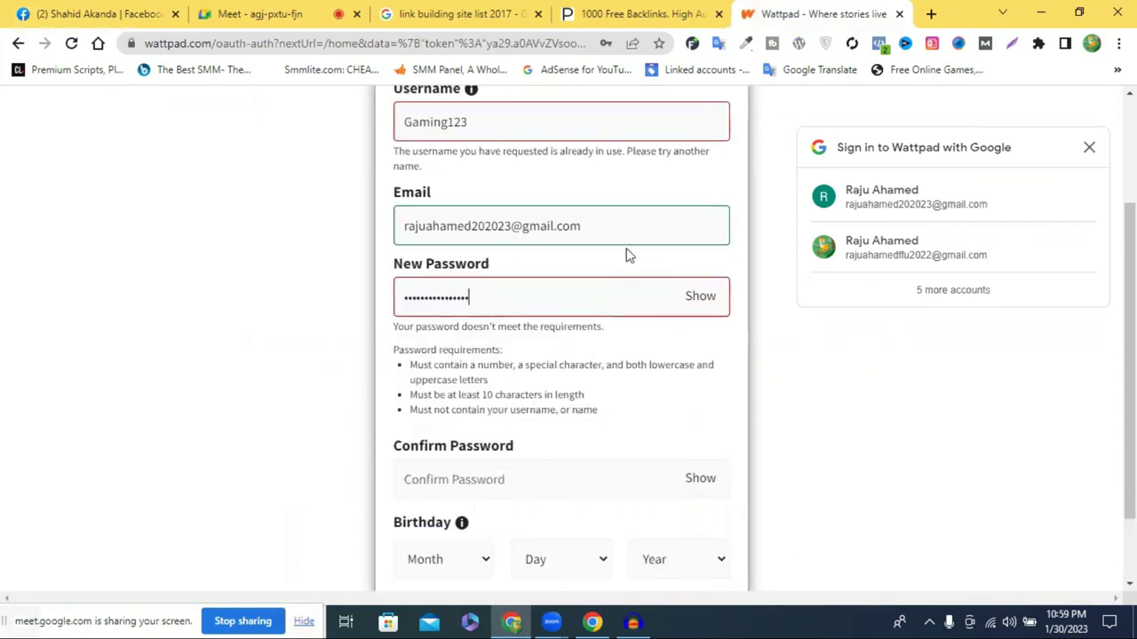
double_click(489, 298)
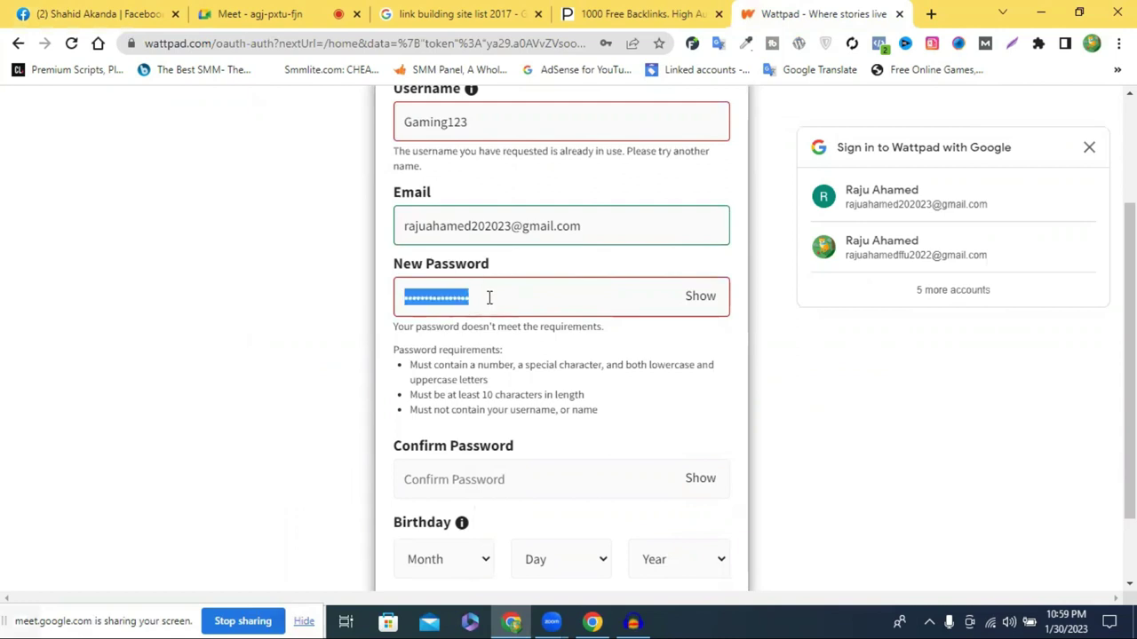
key("BackSpace")
type("••••")
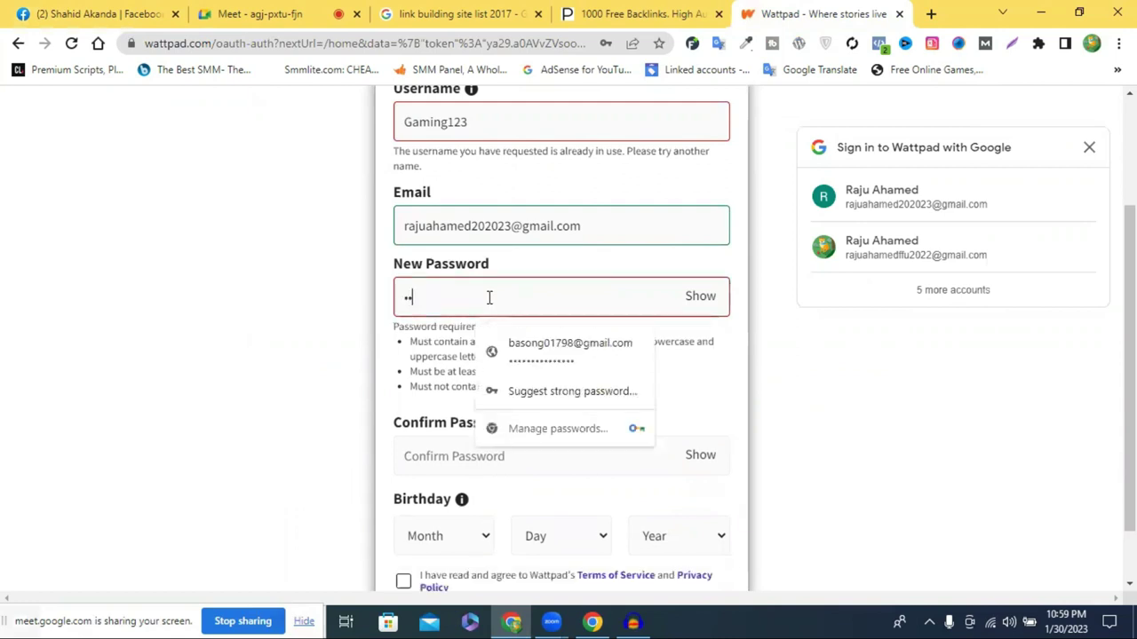
type("•••")
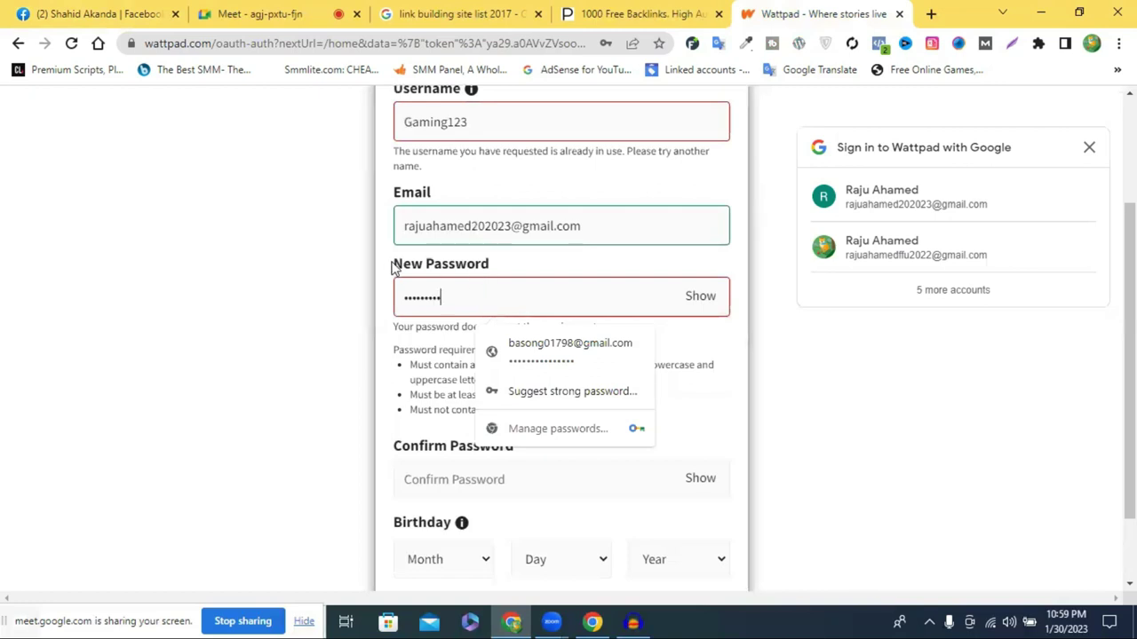
left_click(450, 418)
Put 'abc' in Confirm Password, then reveal the new password and copy it
left_click(444, 396)
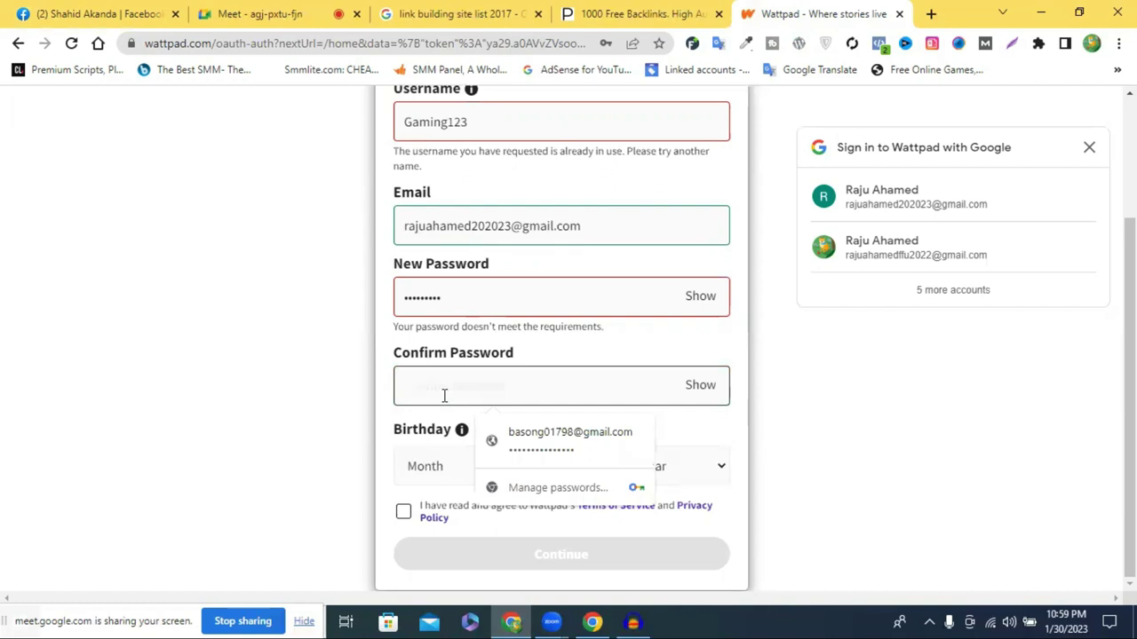
type("abc")
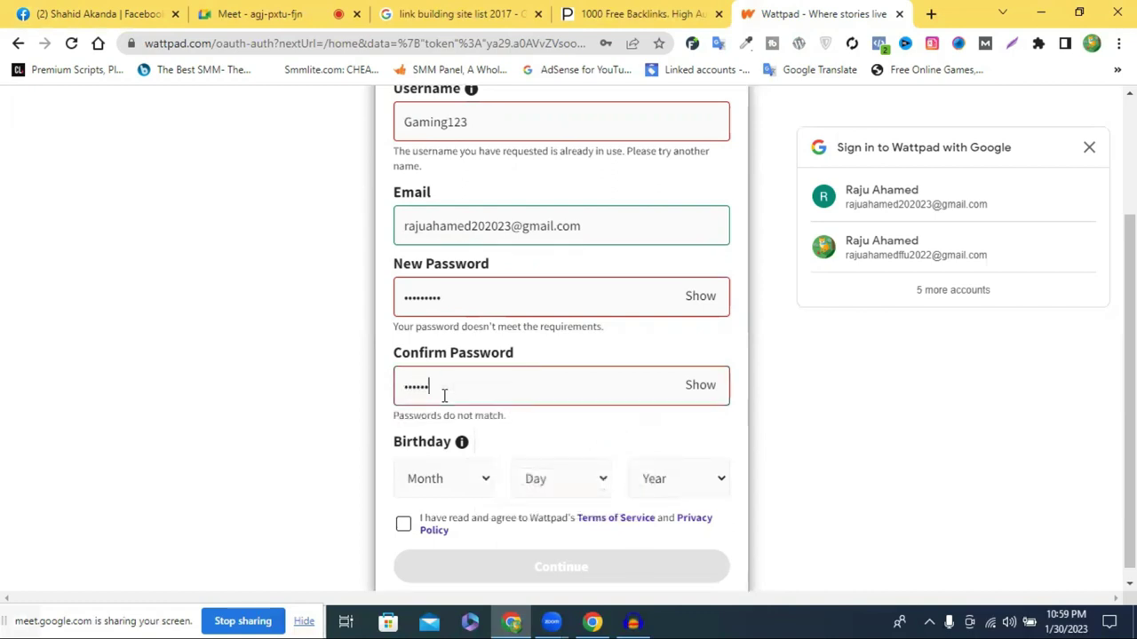
scroll(511, 414, "down", 1)
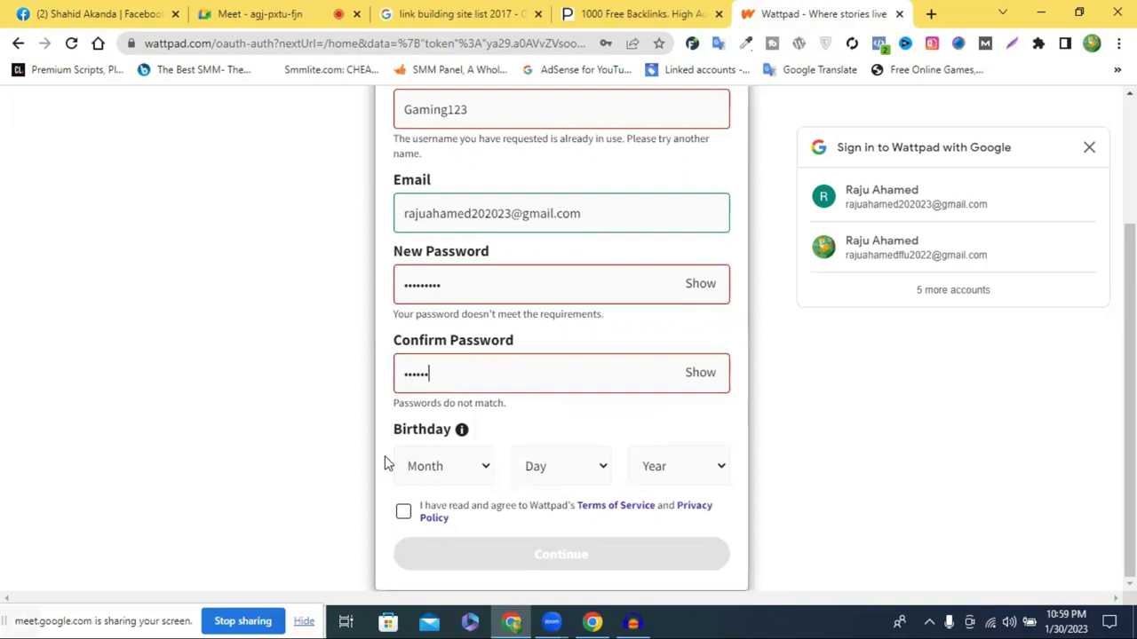
double_click(437, 377)
left_click(698, 284)
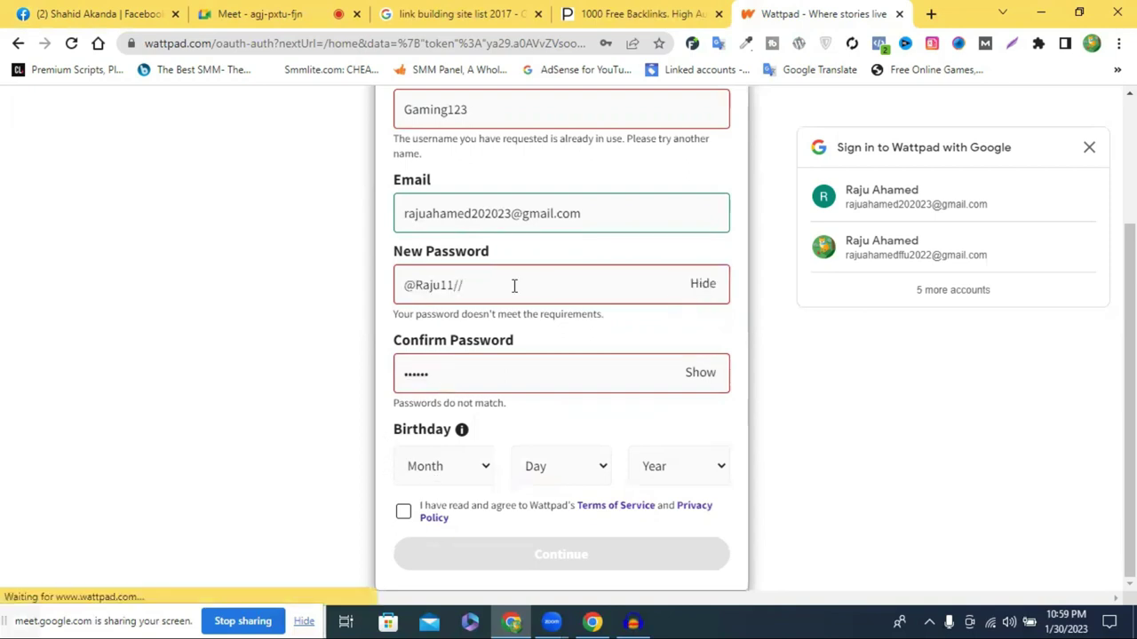
left_click_drag(455, 285, 463, 285)
triple_click(464, 285)
right_click(464, 286)
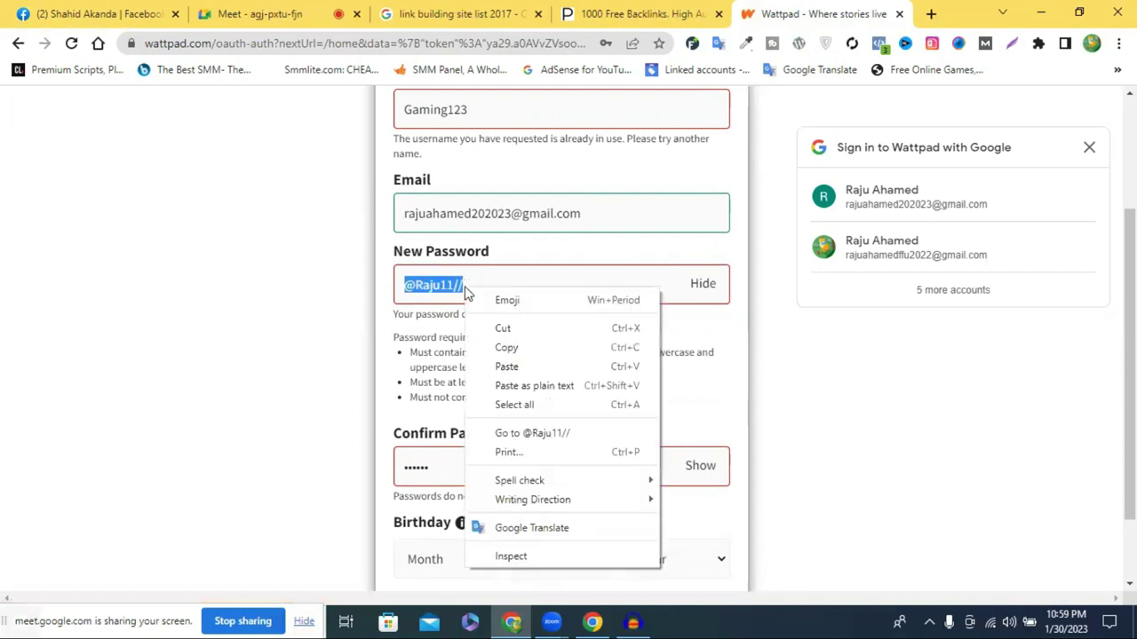
left_click(544, 352)
Paste the copied password into Confirm Password and mask the new password again
left_click(477, 459)
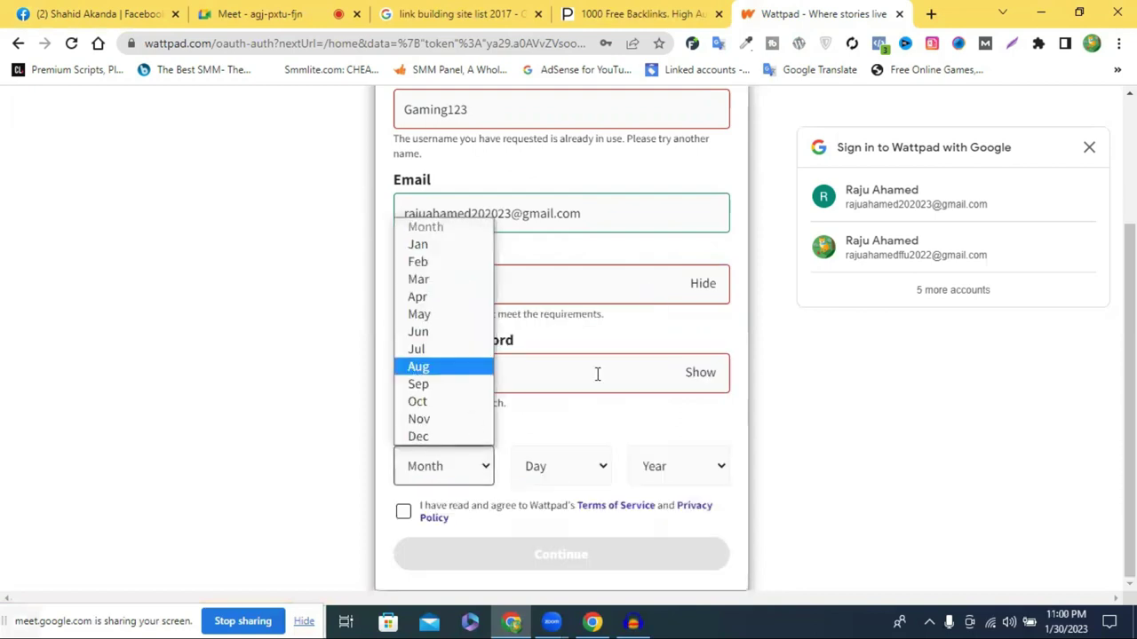
double_click(606, 377)
key("ctrl+v")
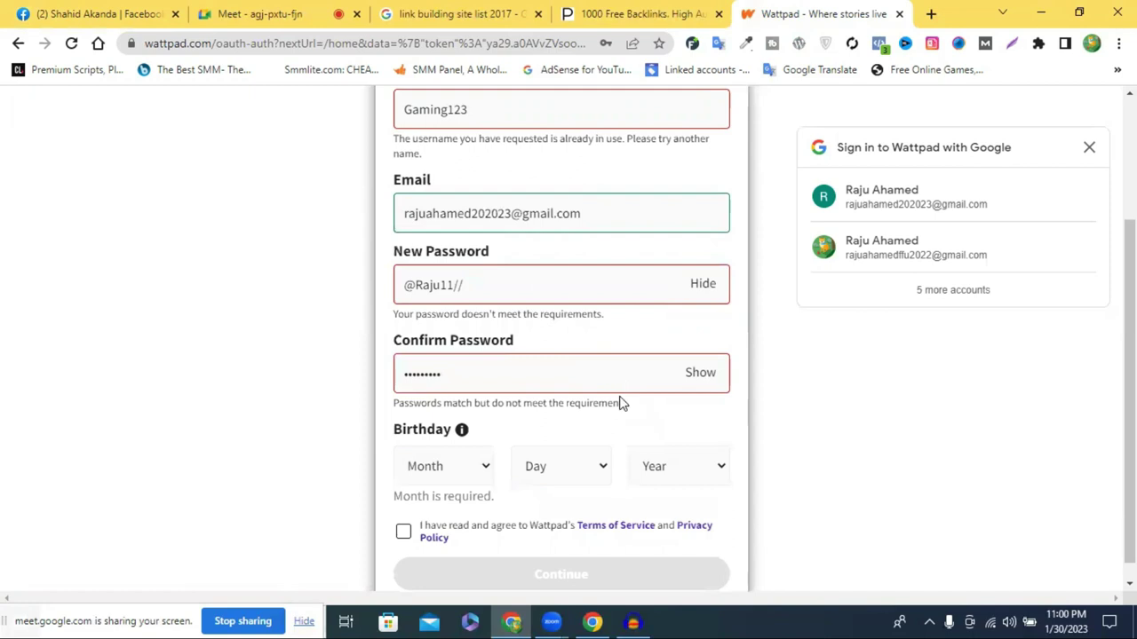
left_click(701, 286)
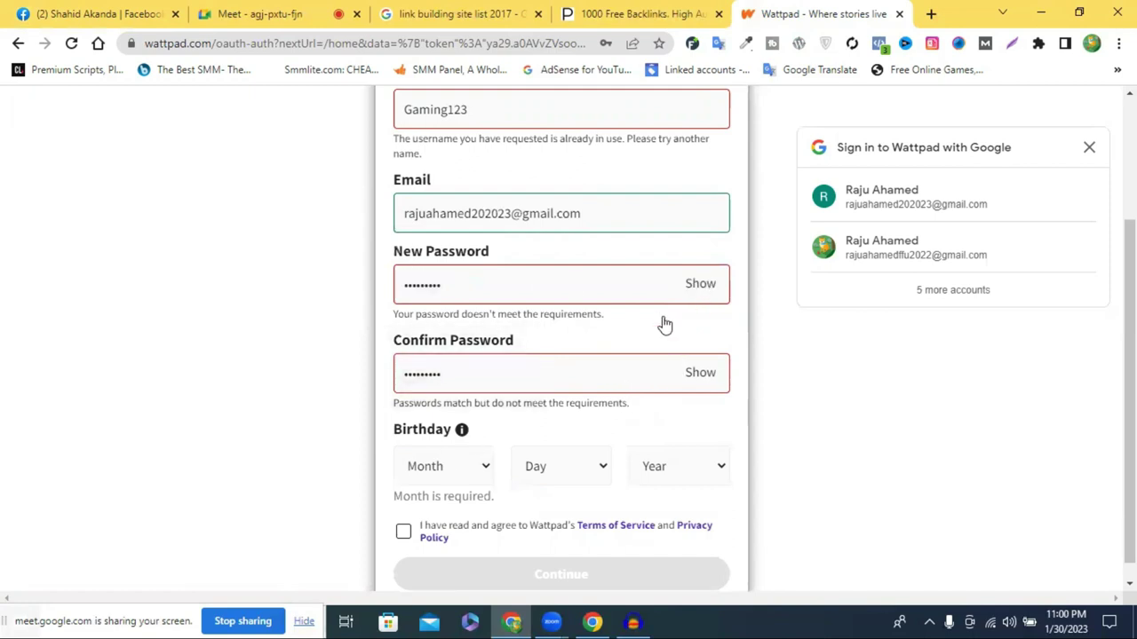
scroll(461, 394, "down", 1)
Set the birthday to Sep 15, 1998 and agree to the Terms of Service
left_click(436, 454)
left_click(436, 368)
left_click(571, 459)
left_click(546, 346)
left_click(660, 450)
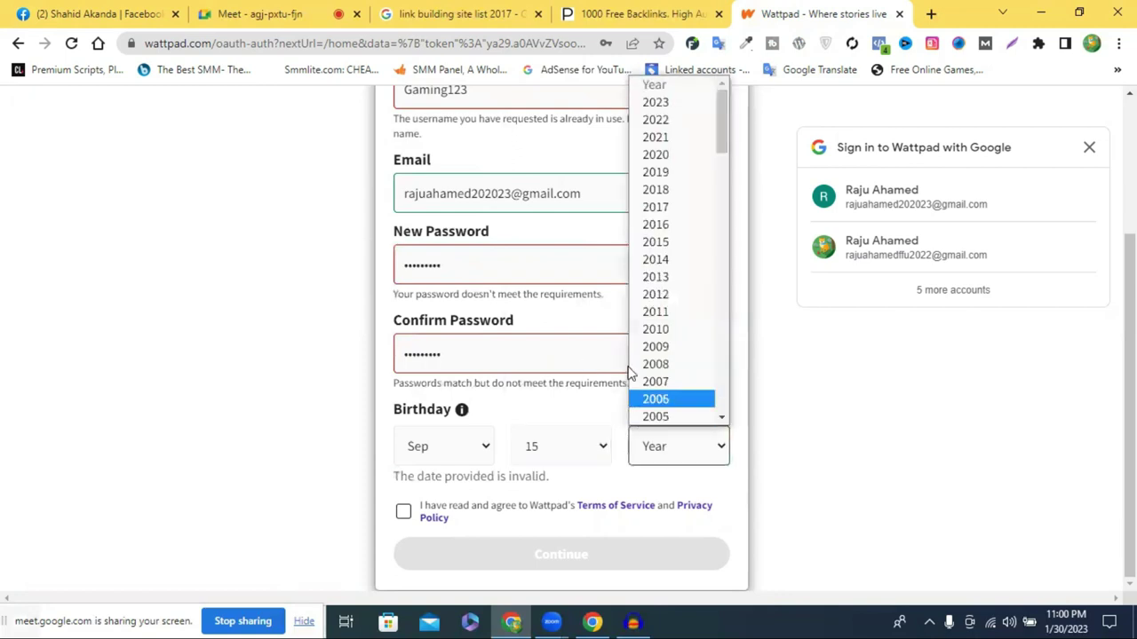
scroll(674, 362, "down", 5)
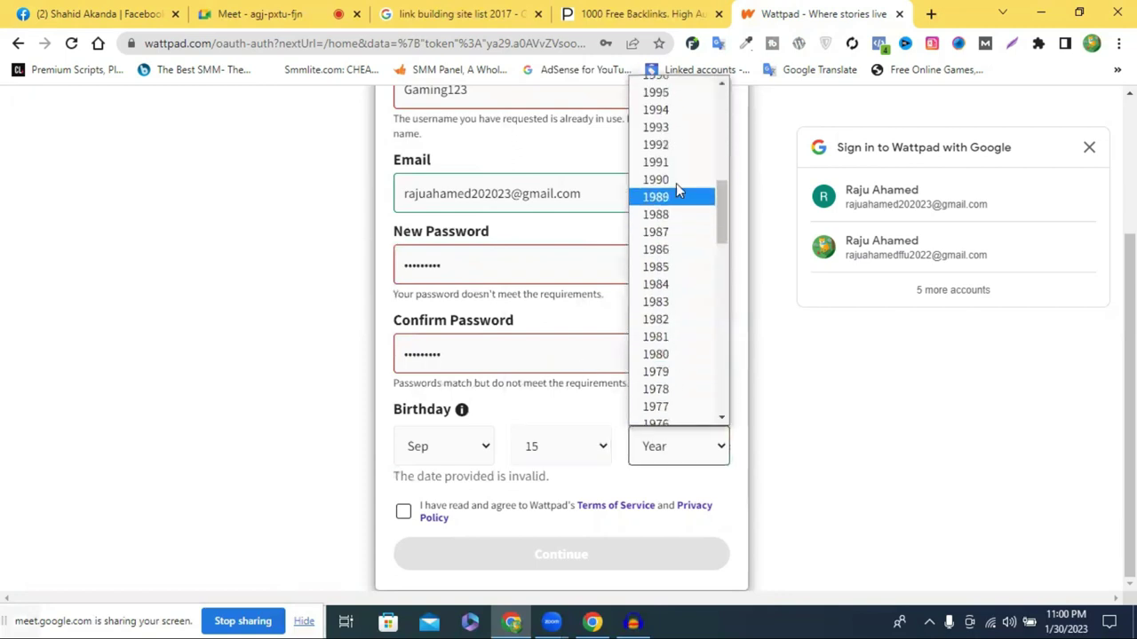
scroll(676, 132, "up", 2)
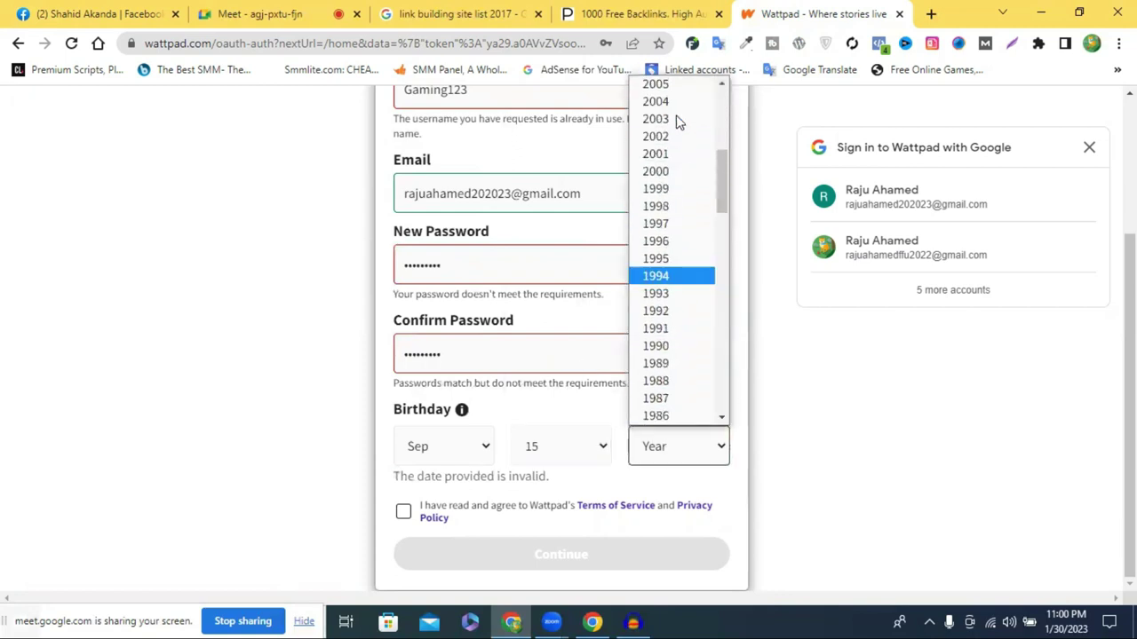
left_click(676, 198)
left_click(405, 512)
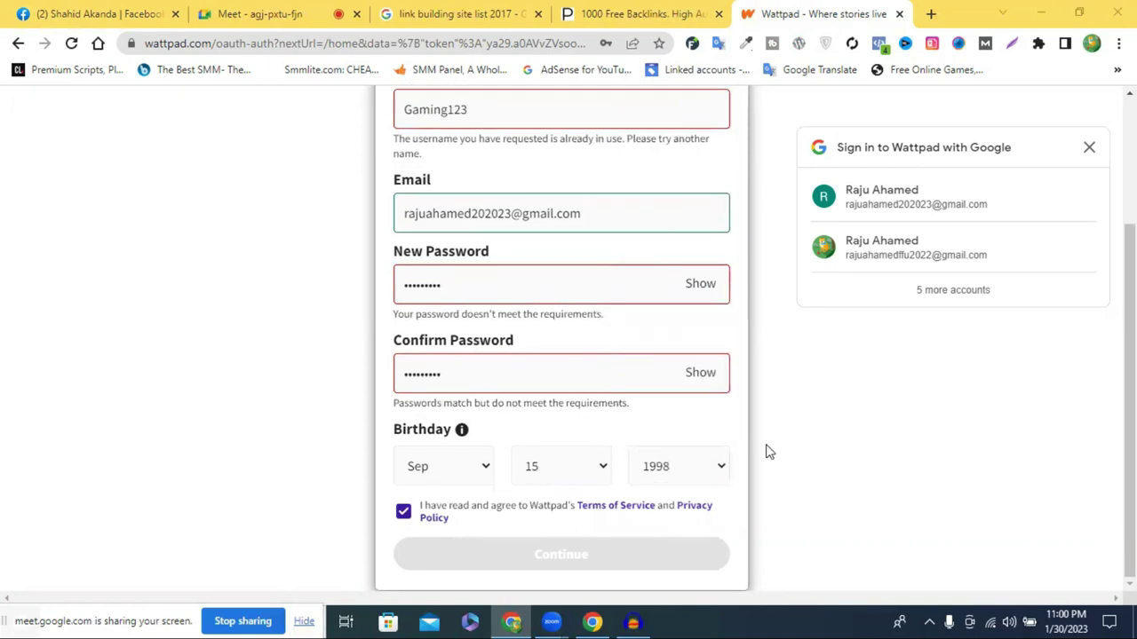
Append '1' to both New Password and Confirm Password so they match
left_click(492, 287)
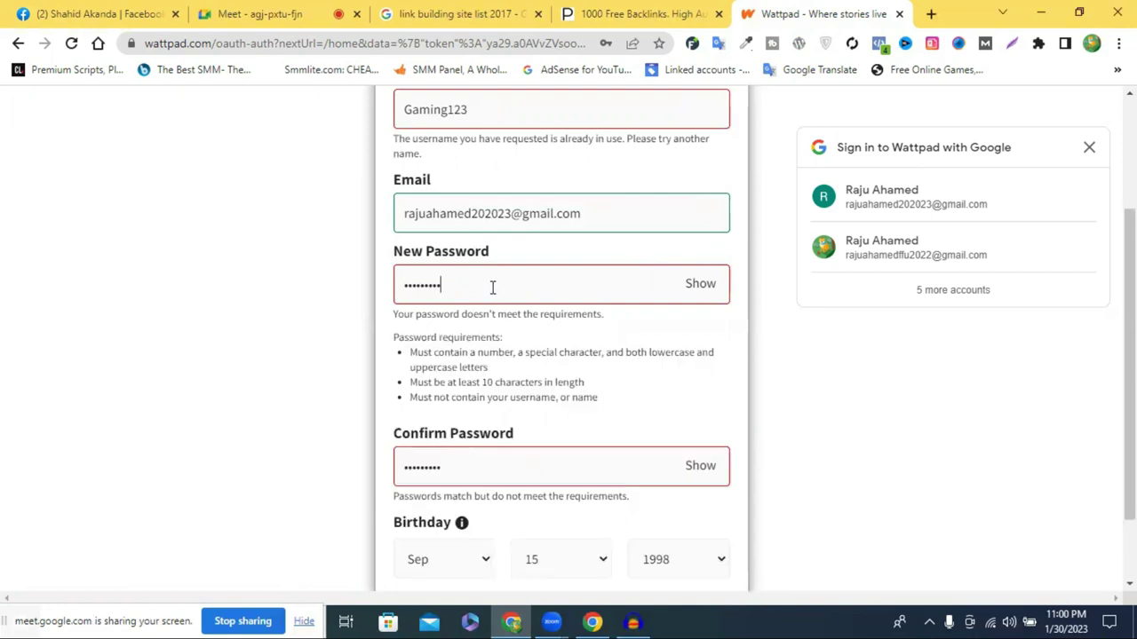
type("1")
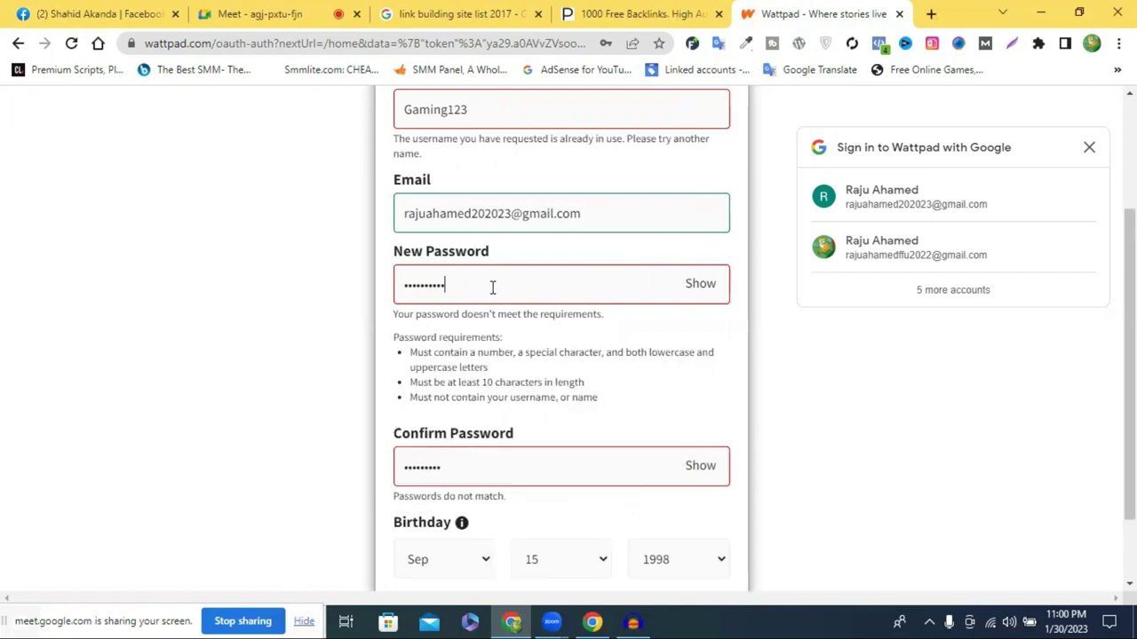
left_click(488, 468)
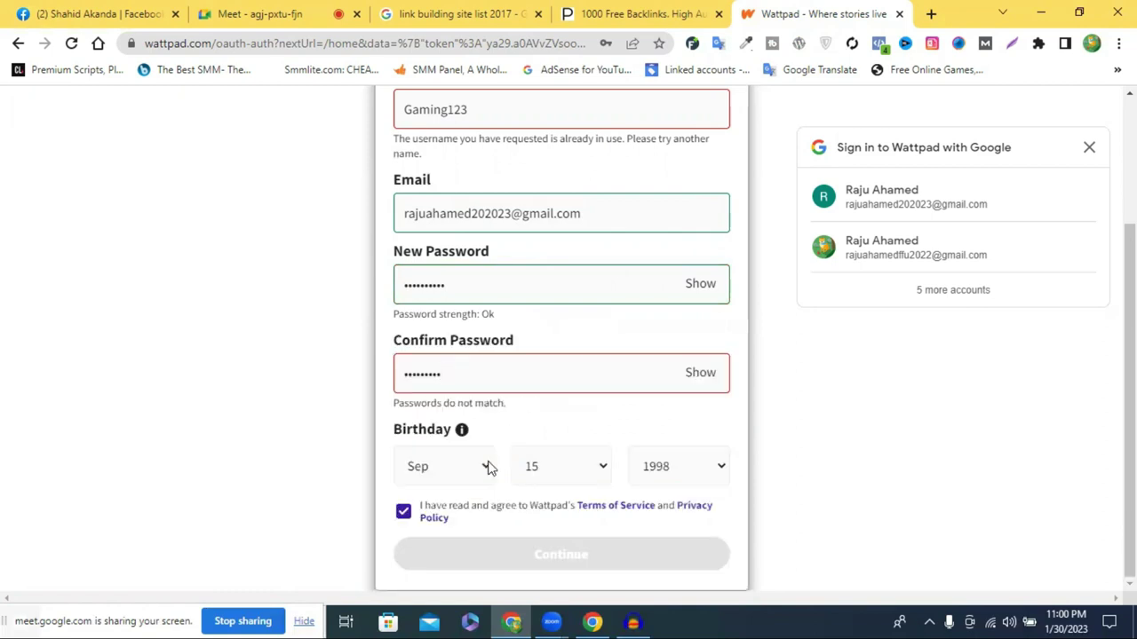
type("1")
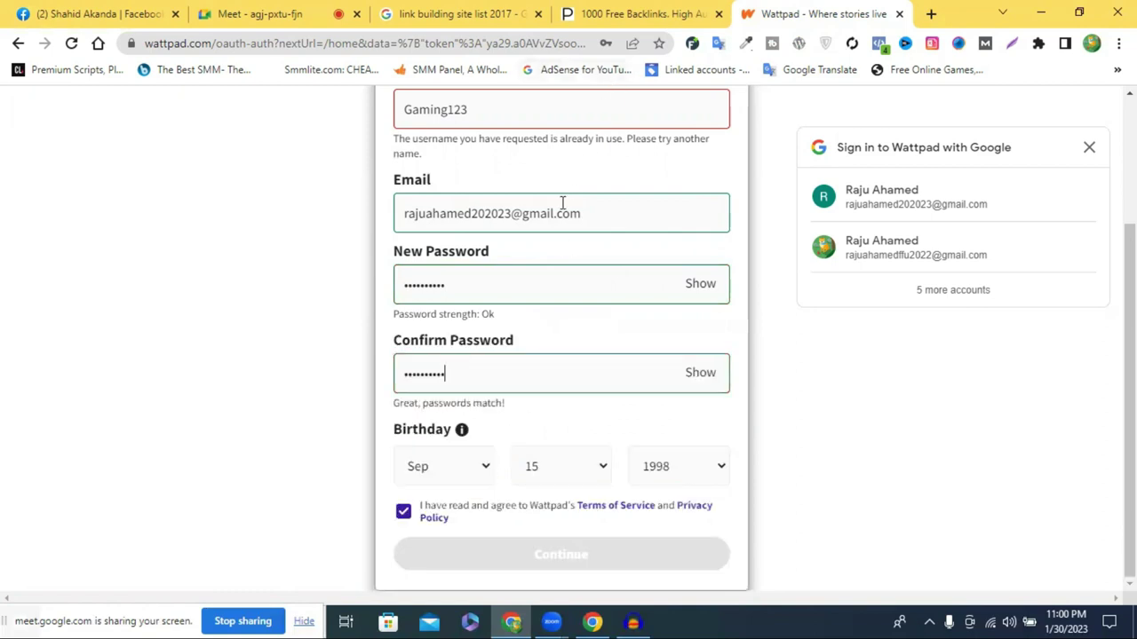
Change the taken username to Gaming1235
scroll(540, 219, "up", 2)
left_click(507, 273)
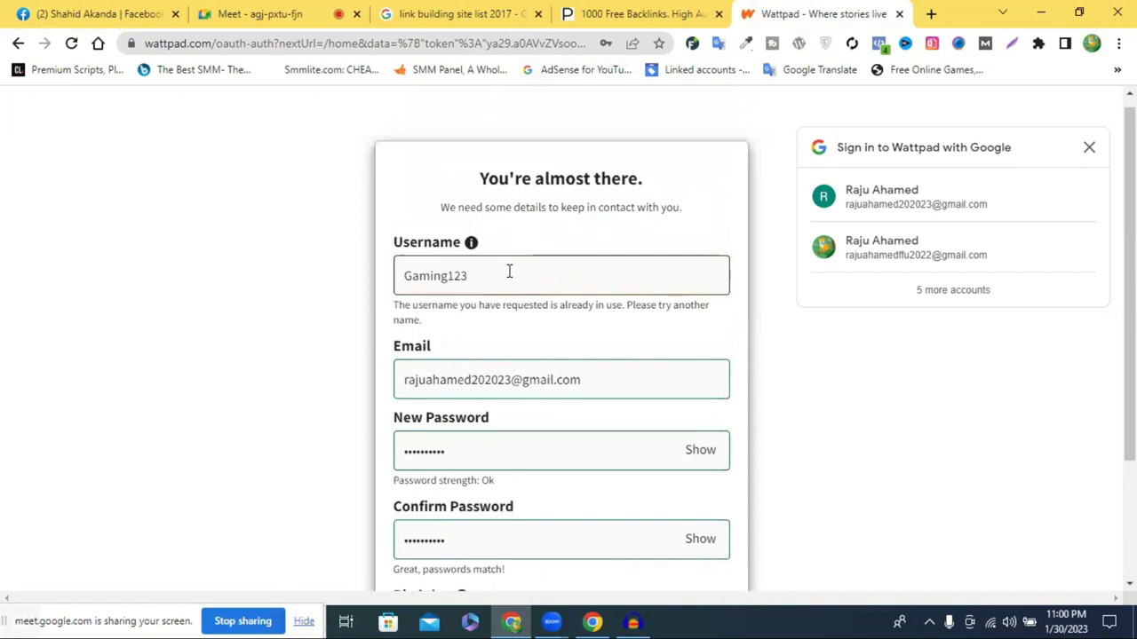
left_click(406, 278)
left_click(495, 281)
scroll(612, 355, "down", 2)
scroll(522, 291, "up", 2)
left_click(520, 294)
Submit the sign-up form with Continue
scroll(502, 352, "down", 2)
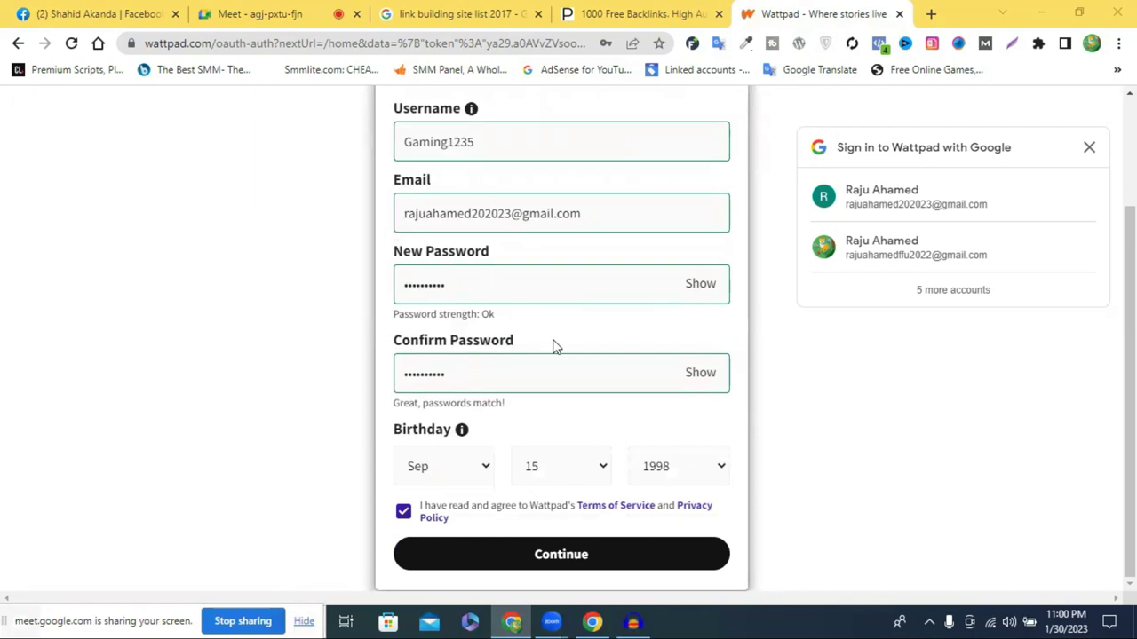
left_click(571, 560)
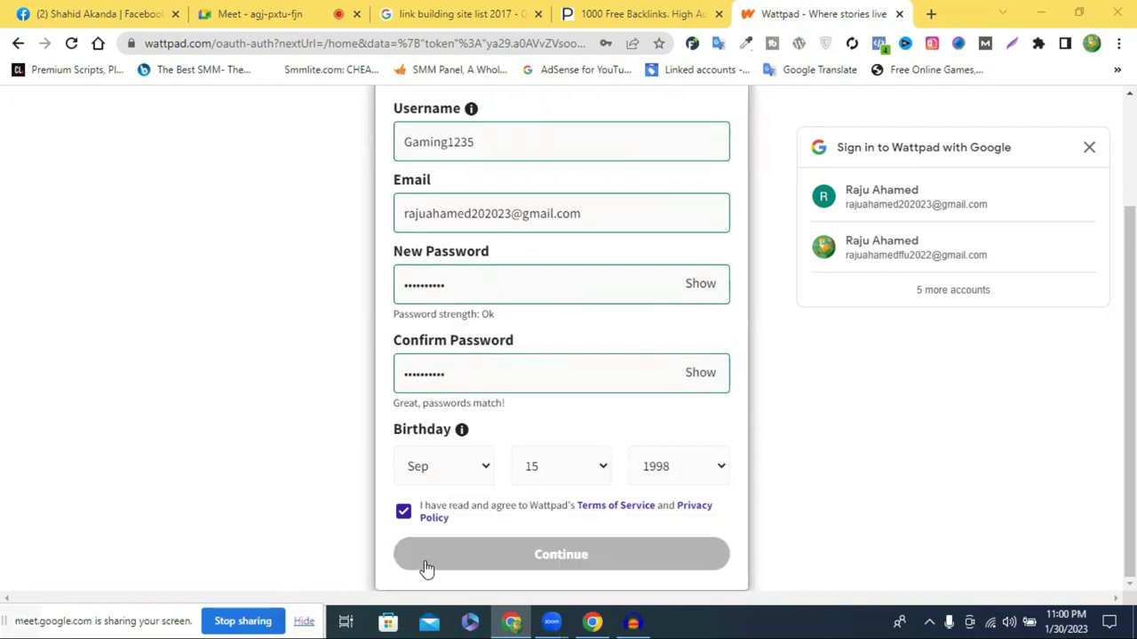
left_click(475, 556)
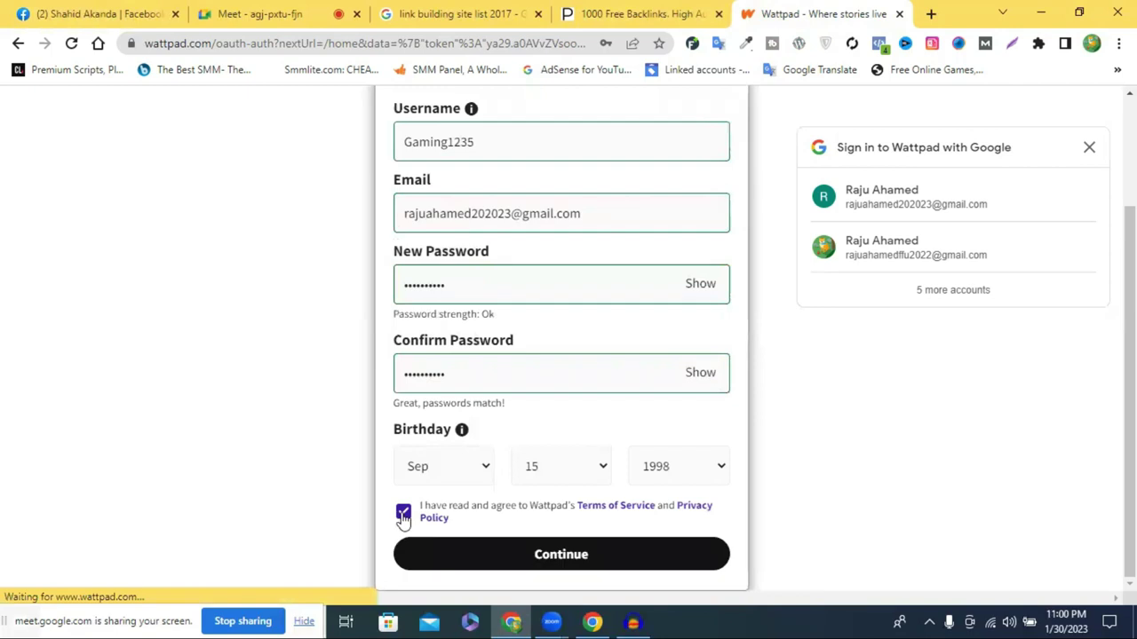
left_click(553, 559)
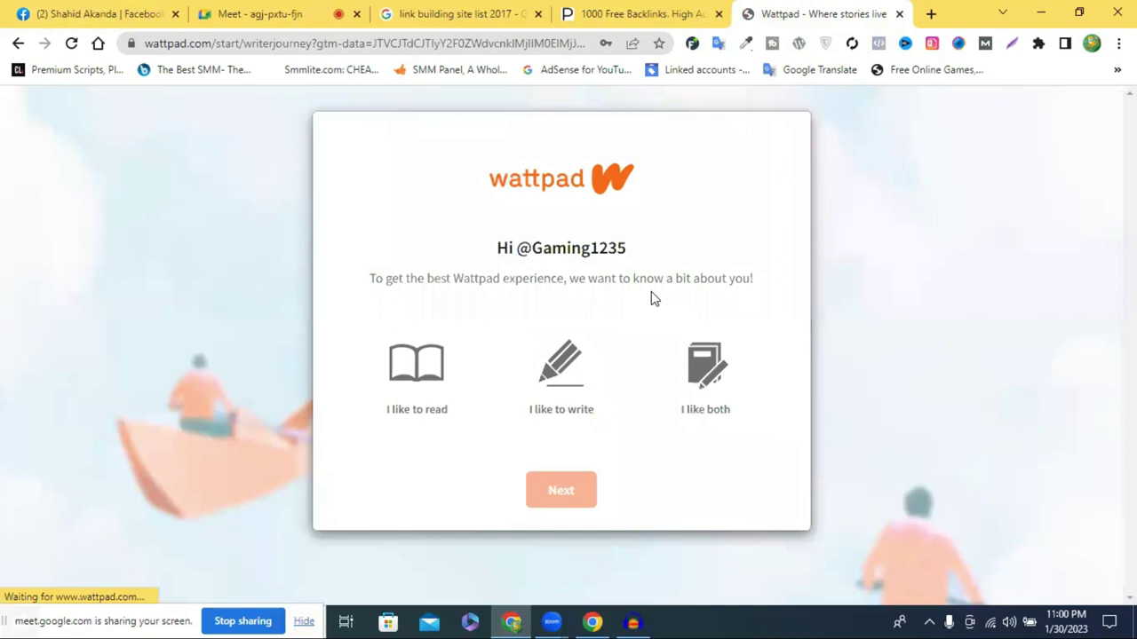
Choose 'I like to write', skip the motivation question, and set pronouns to He
left_click(565, 371)
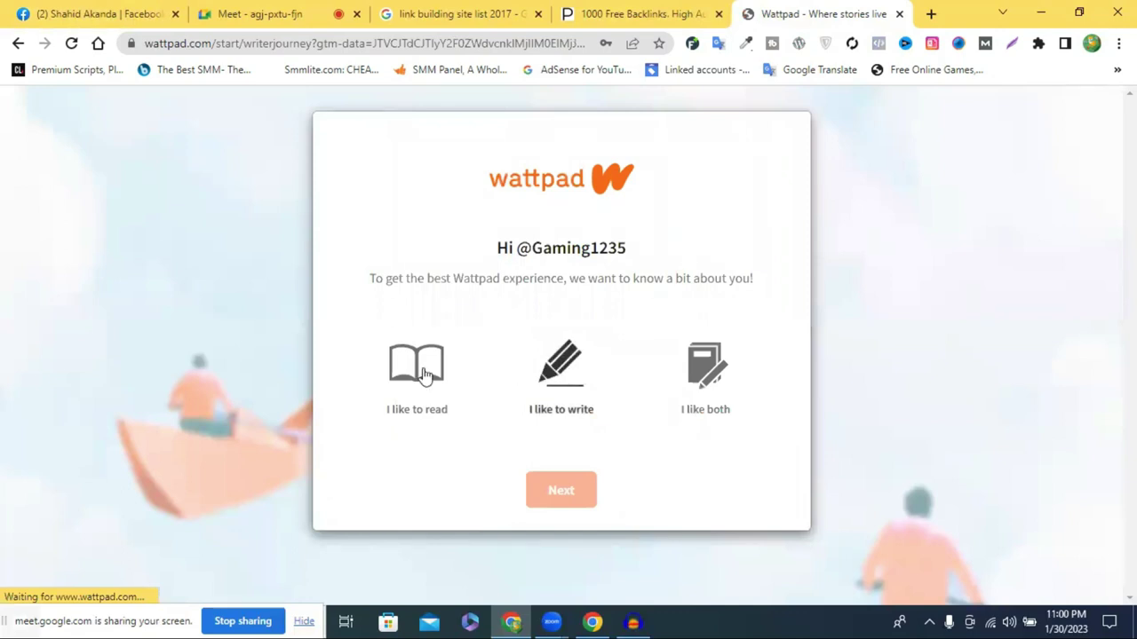
left_click(562, 380)
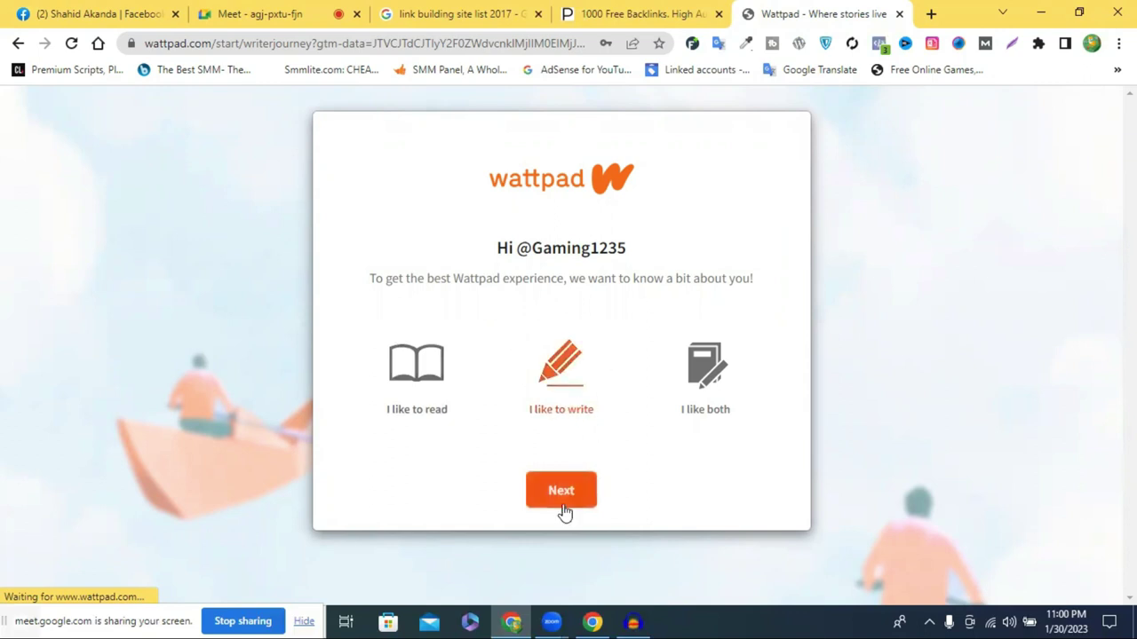
left_click(569, 279)
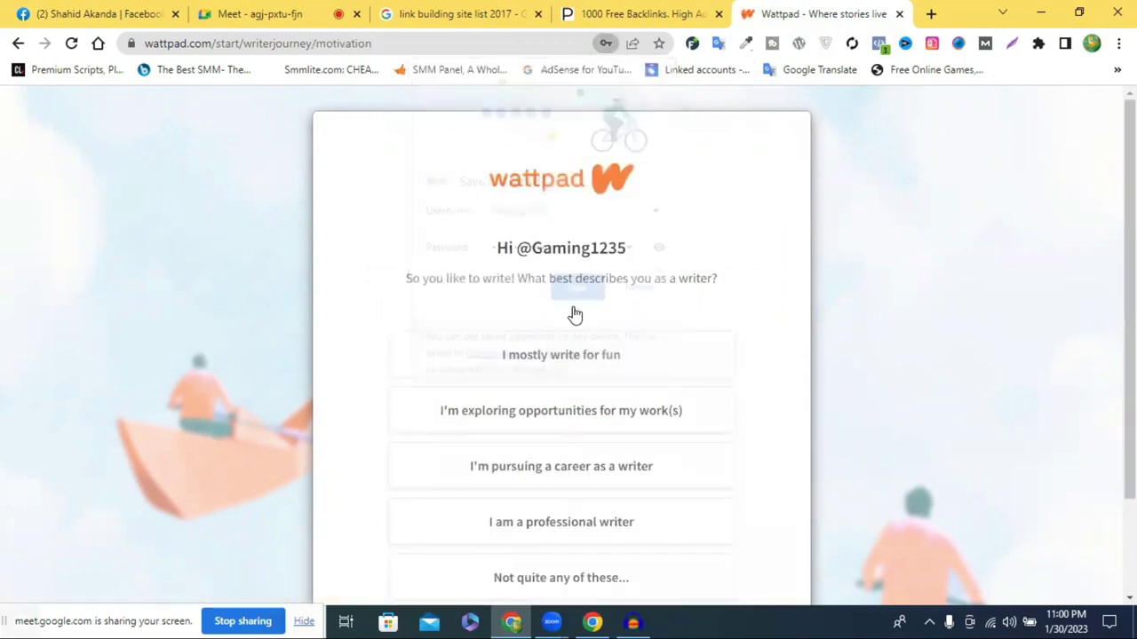
scroll(586, 400, "down", 2)
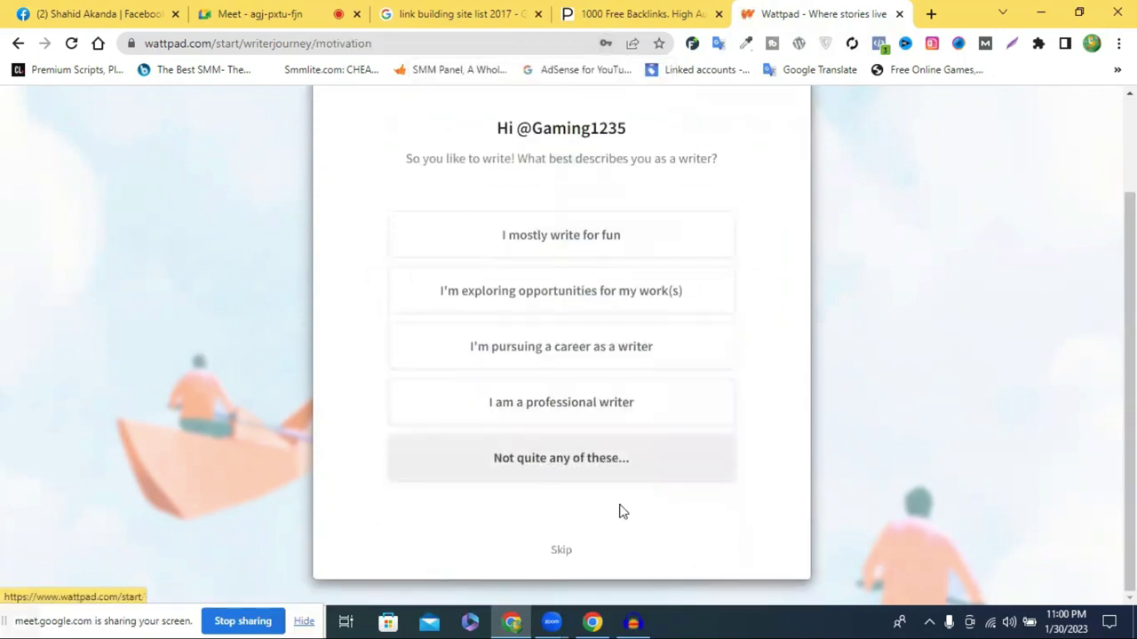
left_click(559, 552)
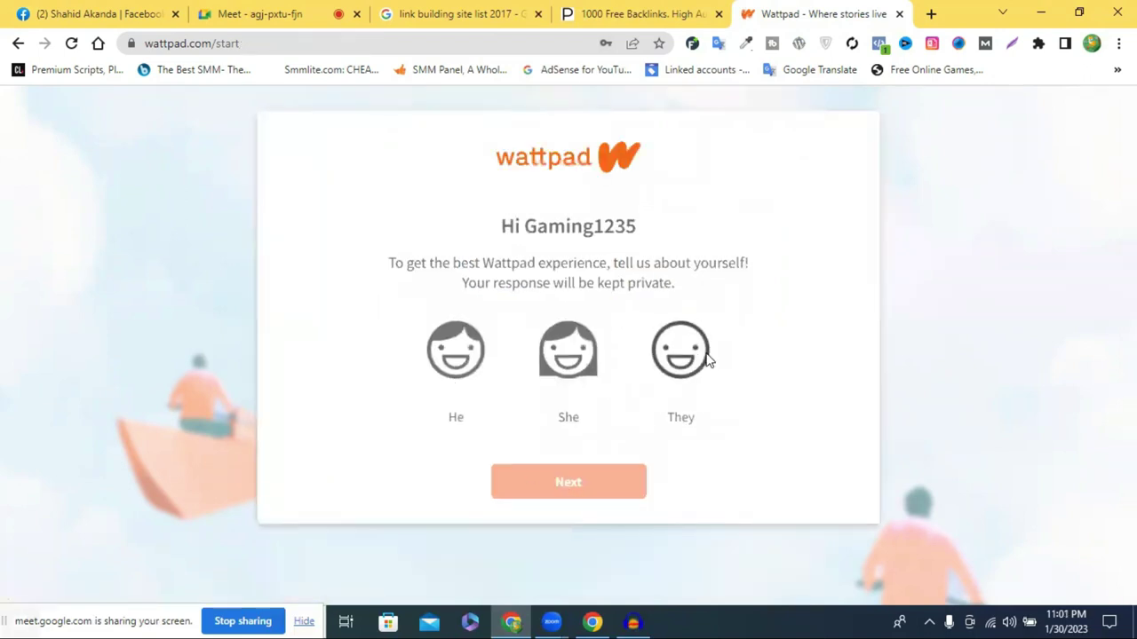
left_click(692, 360)
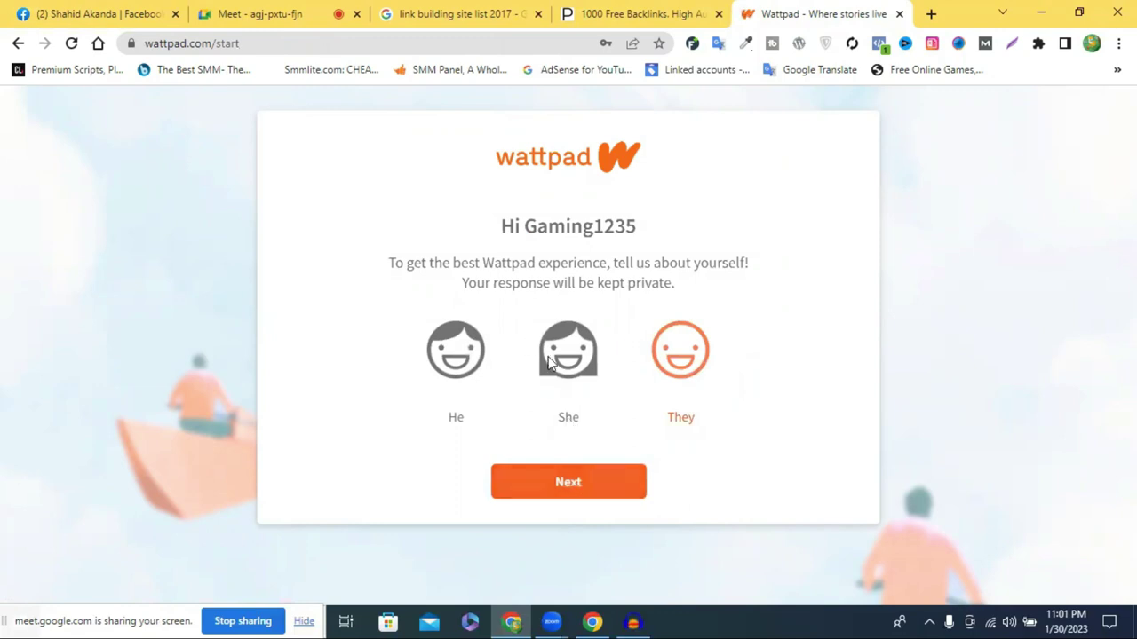
left_click(464, 365)
left_click(584, 488)
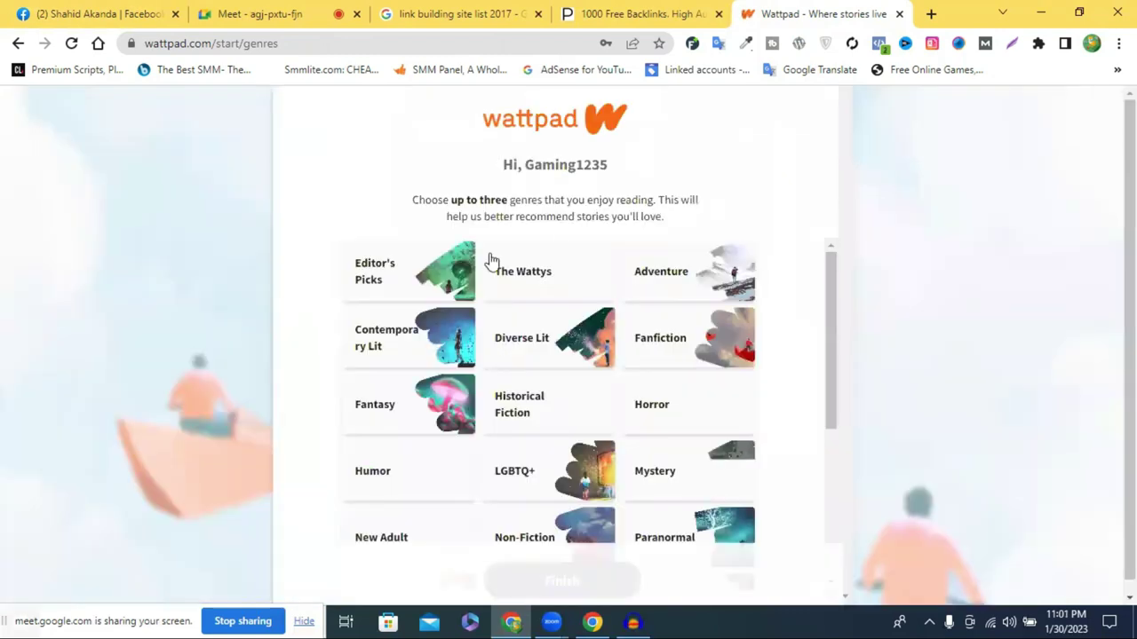
Pick Contemporary Lit, Diverse Lit and Fanfiction as genres and finish to the home page
left_click(418, 351)
left_click(582, 342)
left_click(688, 322)
left_click(639, 422)
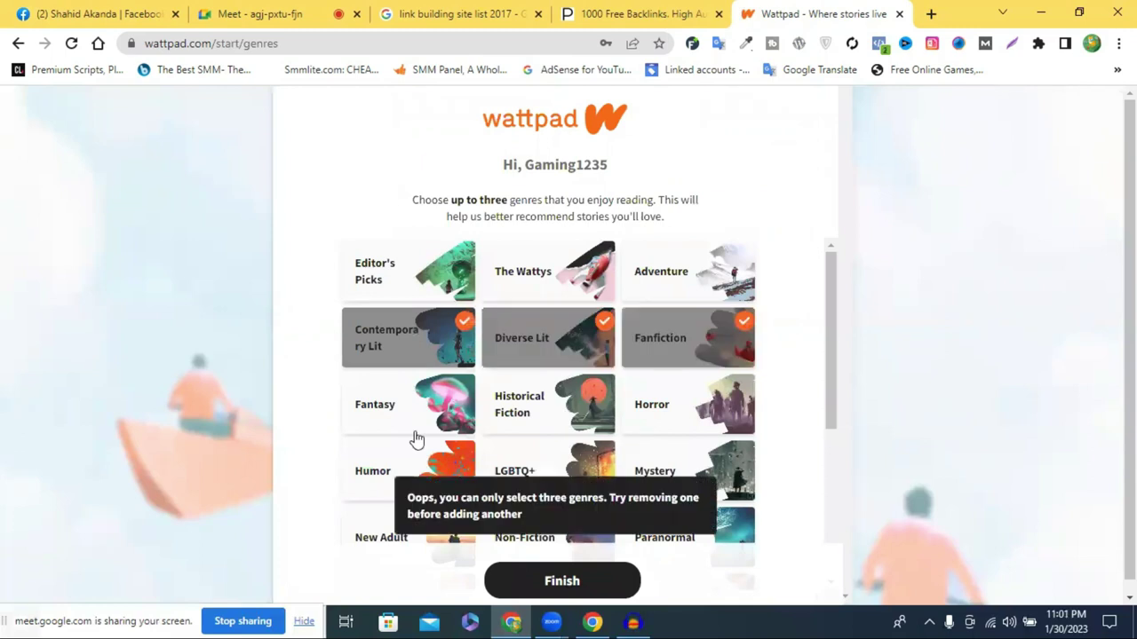
left_click(573, 582)
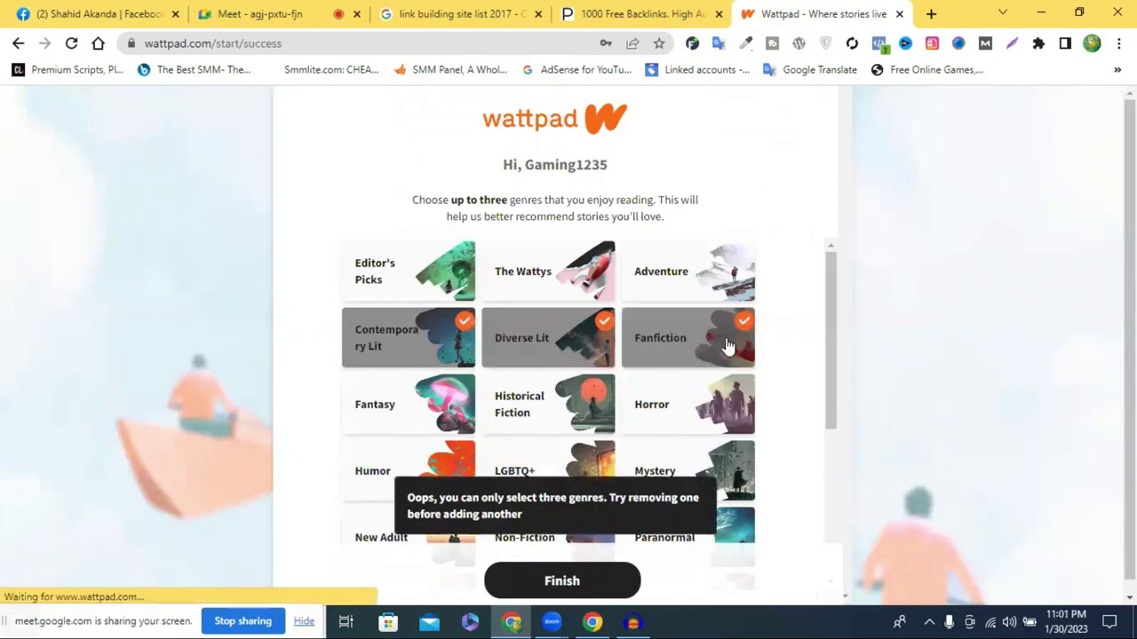
left_click(541, 512)
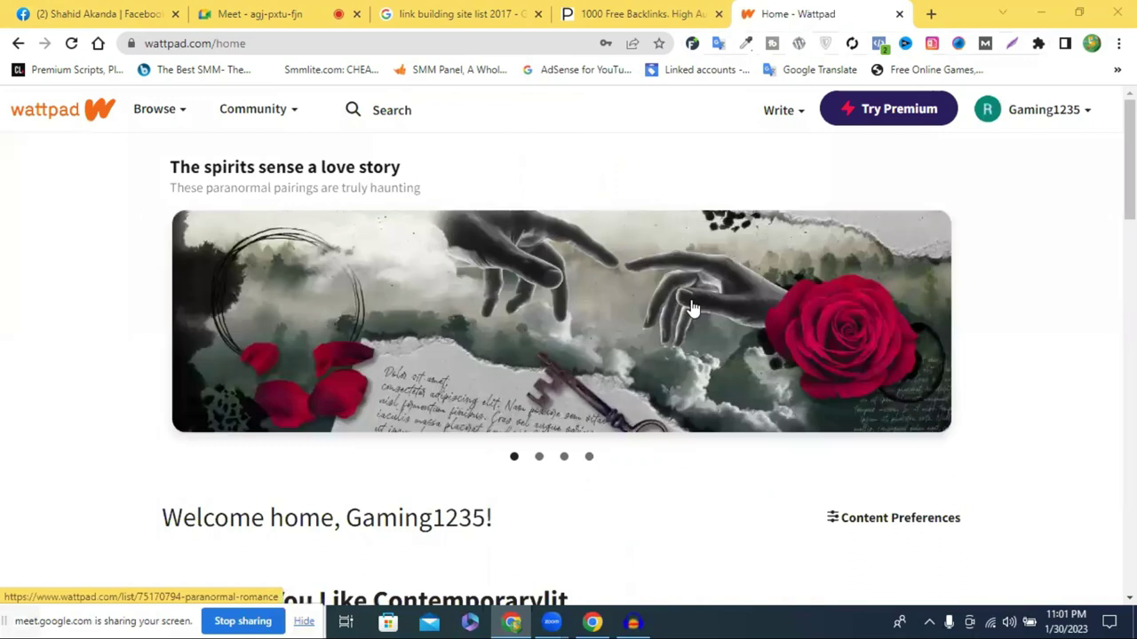
Choose Create a new story from the Write menu to get a blank Untitled Story
scroll(692, 308, "down", 2)
scroll(693, 308, "up", 1)
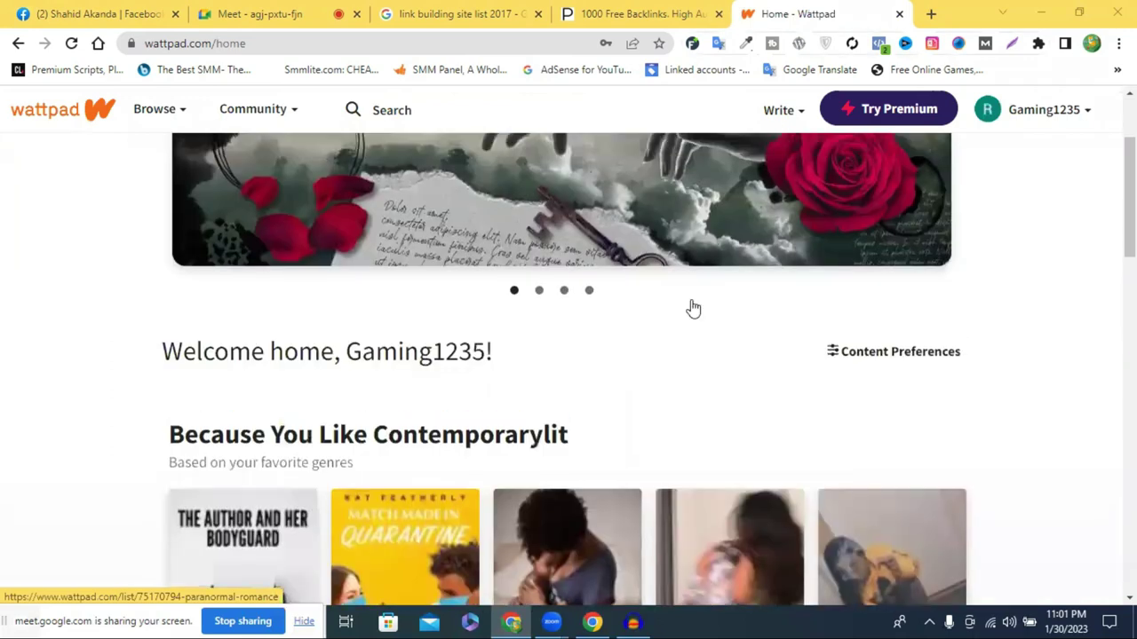
scroll(889, 235, "up", 2)
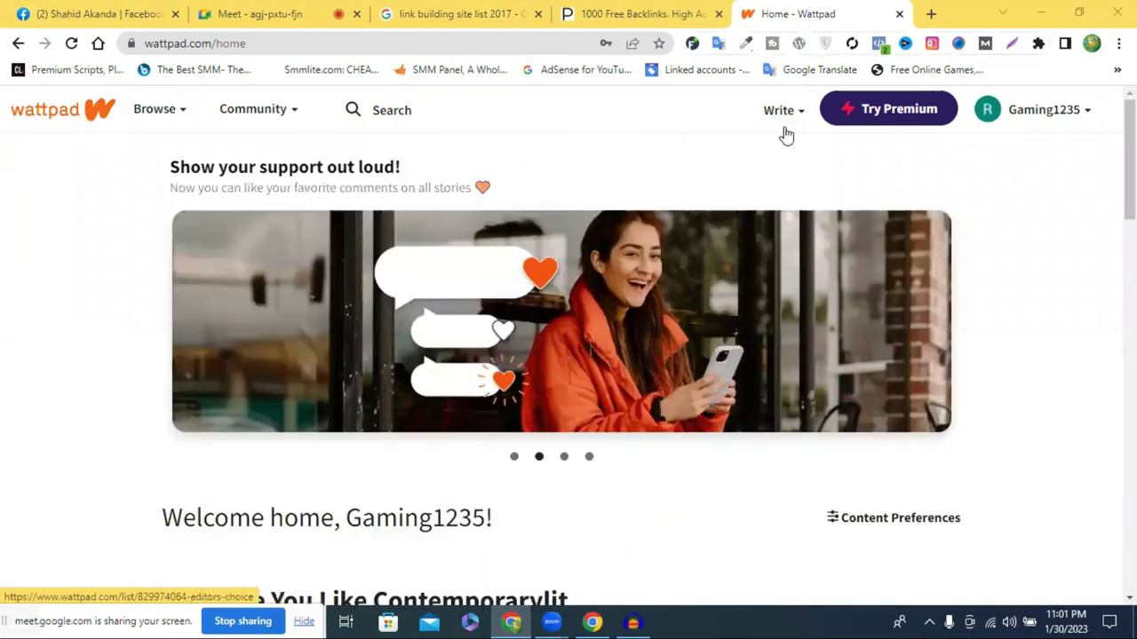
mouse_move(781, 116)
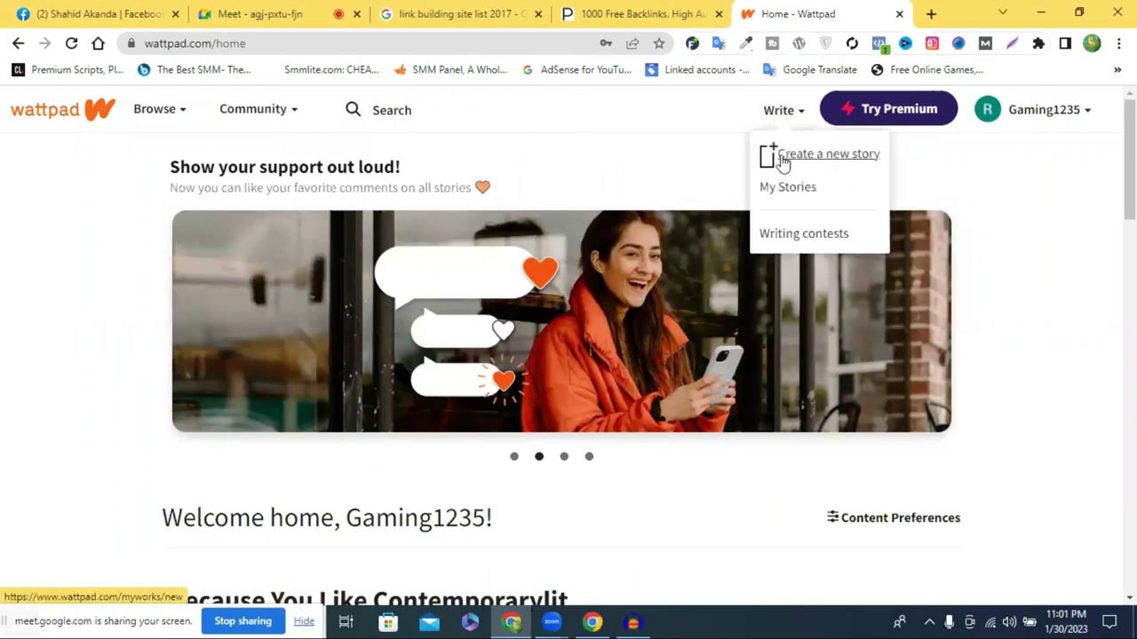
left_click(835, 155)
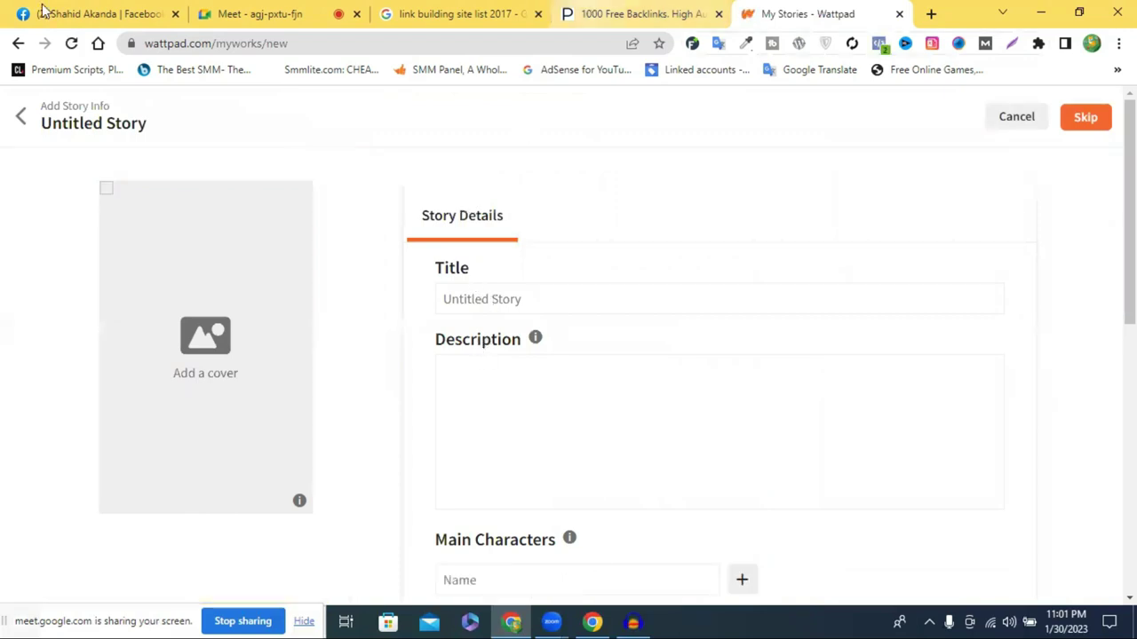
Save the white headset photo from the Facebook post as a .jpg, then return to Wattpad
key("ctrl+1")
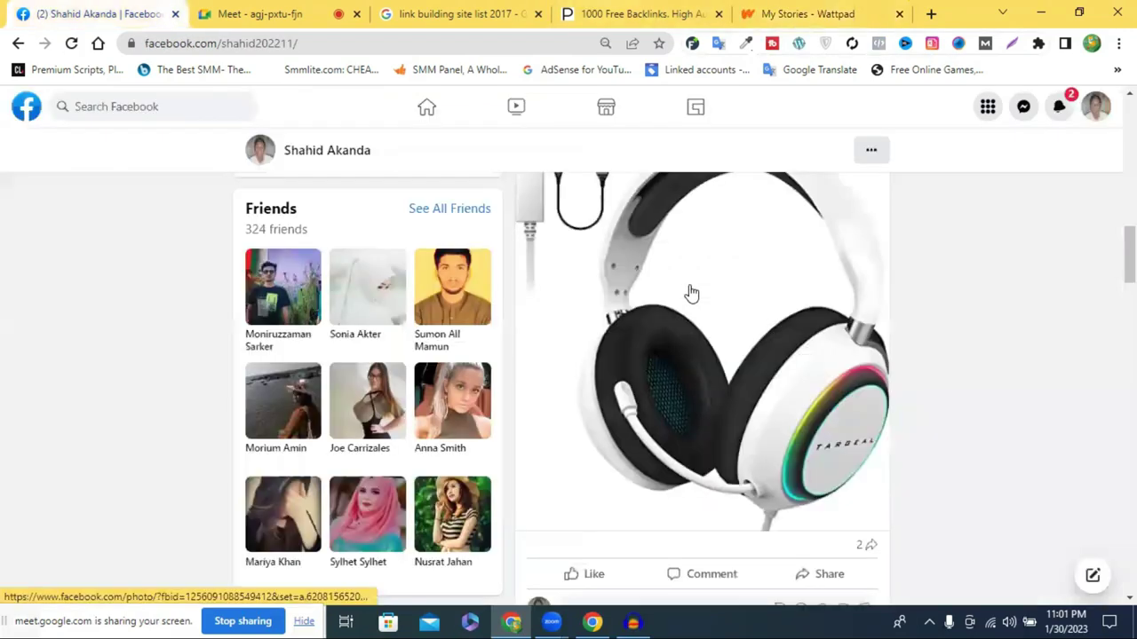
left_click(692, 293)
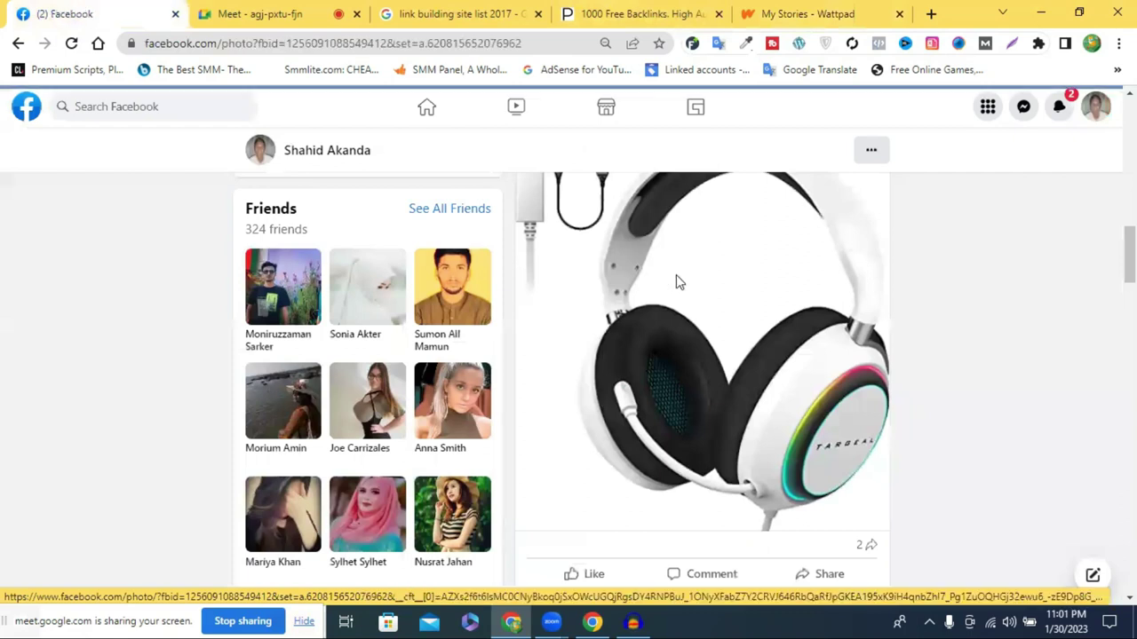
right_click(441, 259)
left_click(508, 295)
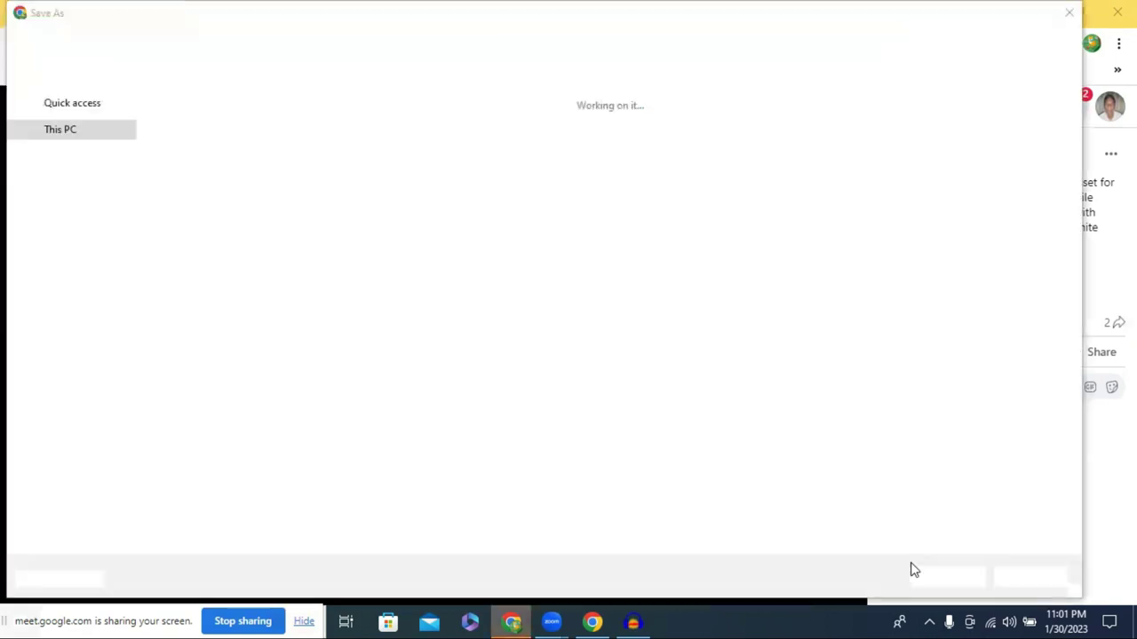
left_click(951, 580)
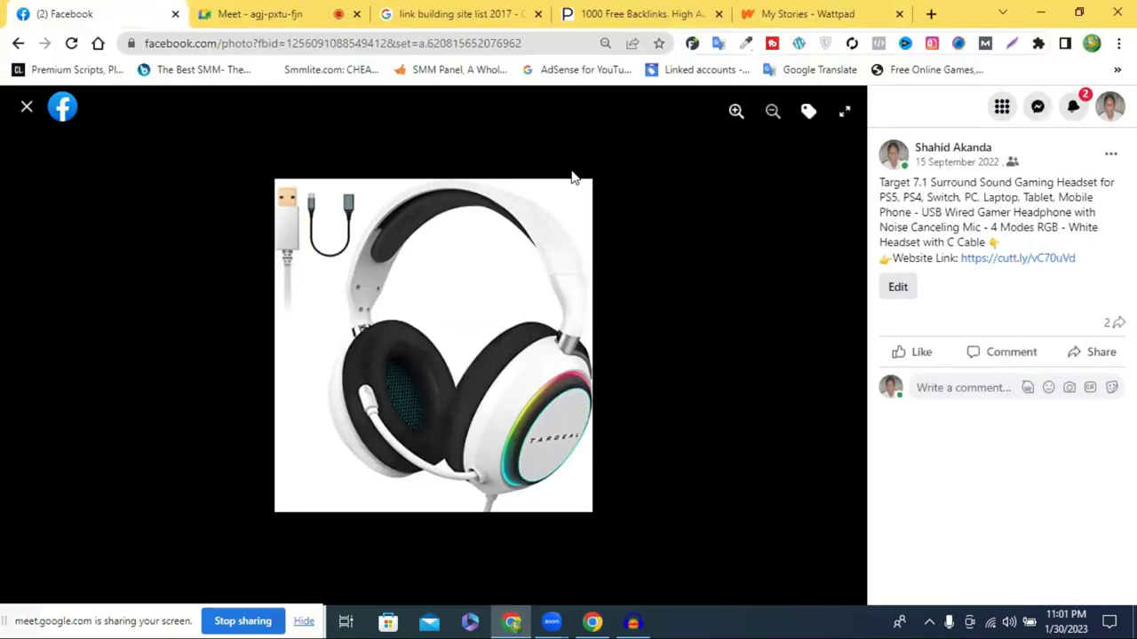
left_click(767, 11)
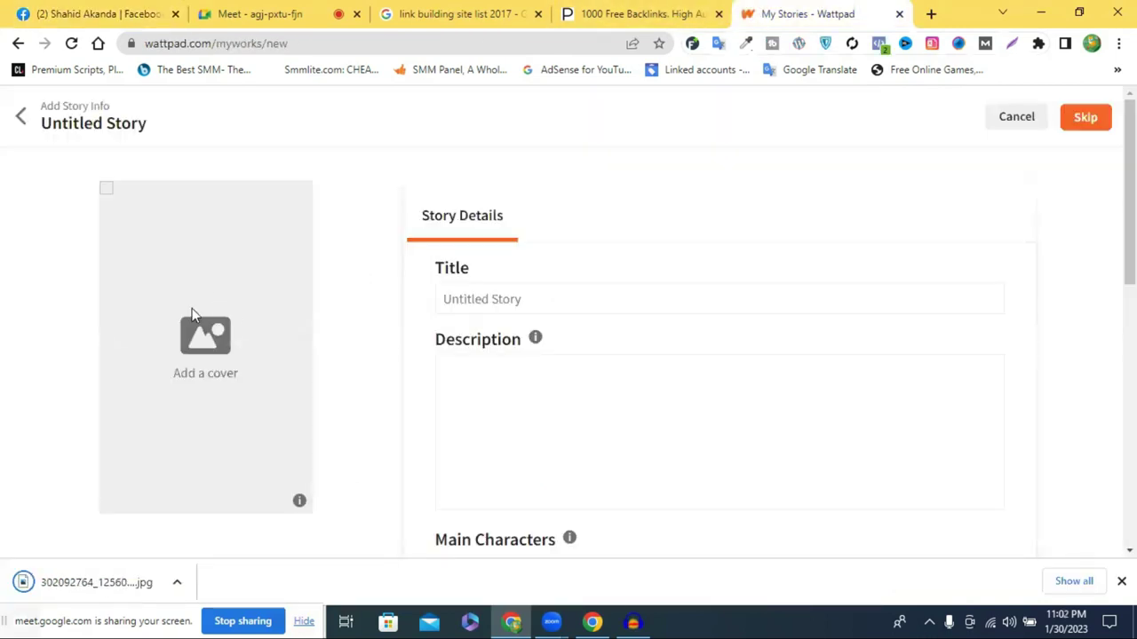
Upload today's downloaded headset image from Downloads as the story cover
left_click(299, 500)
left_click(393, 464)
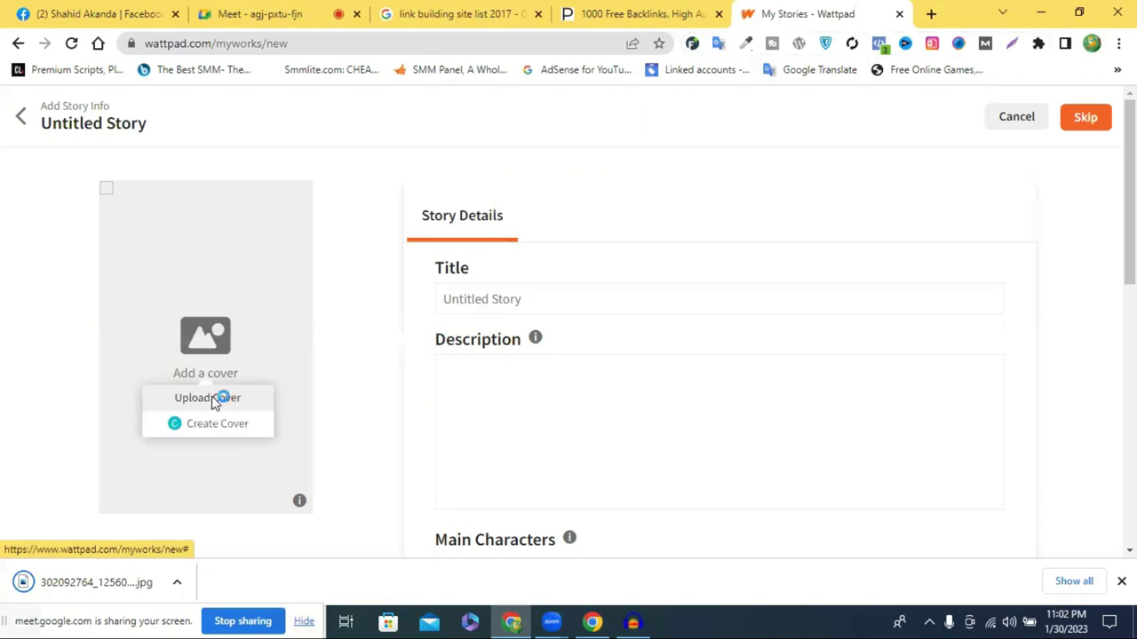
left_click(209, 398)
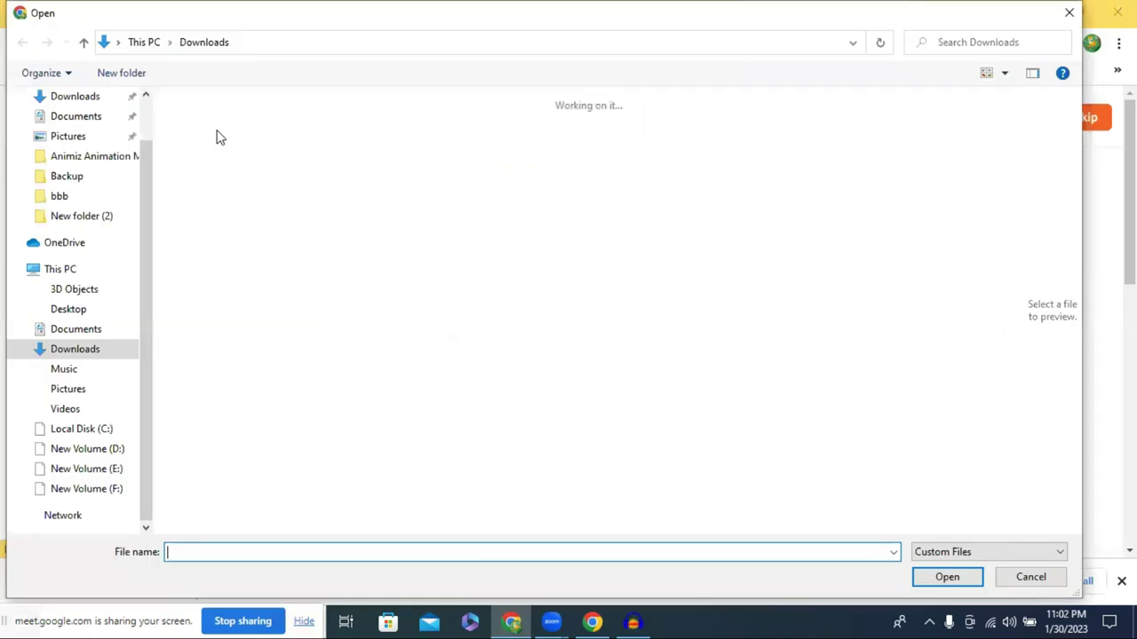
left_click(218, 160)
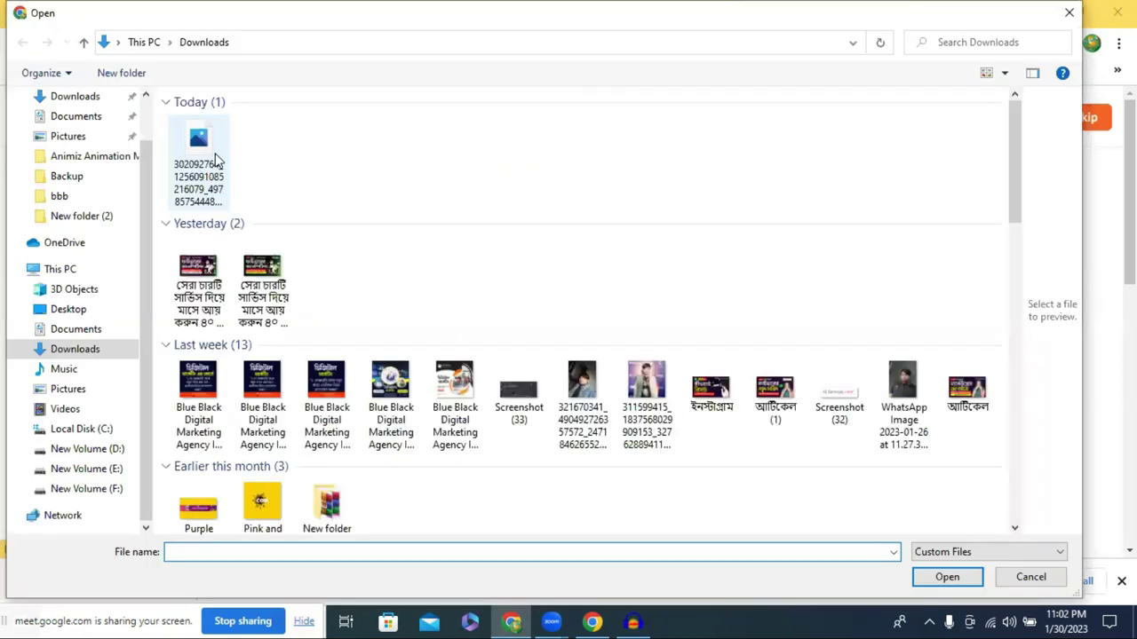
left_click(947, 578)
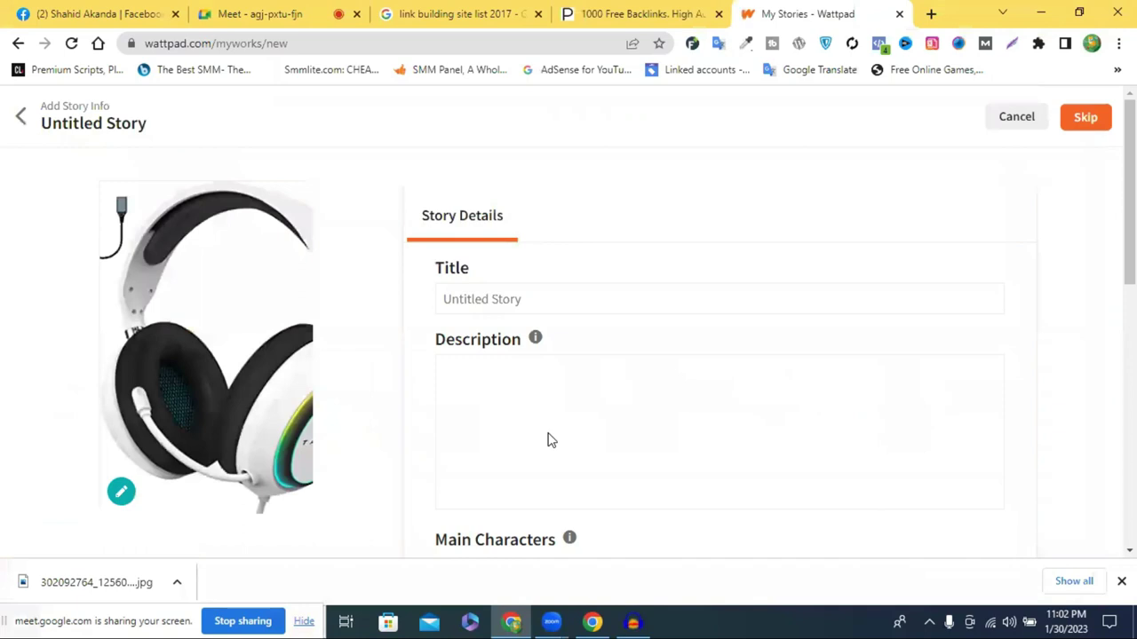
Title the story 'Target 7.1 Surround Sound Gaming Headset', taken from the Facebook post
left_click(505, 296)
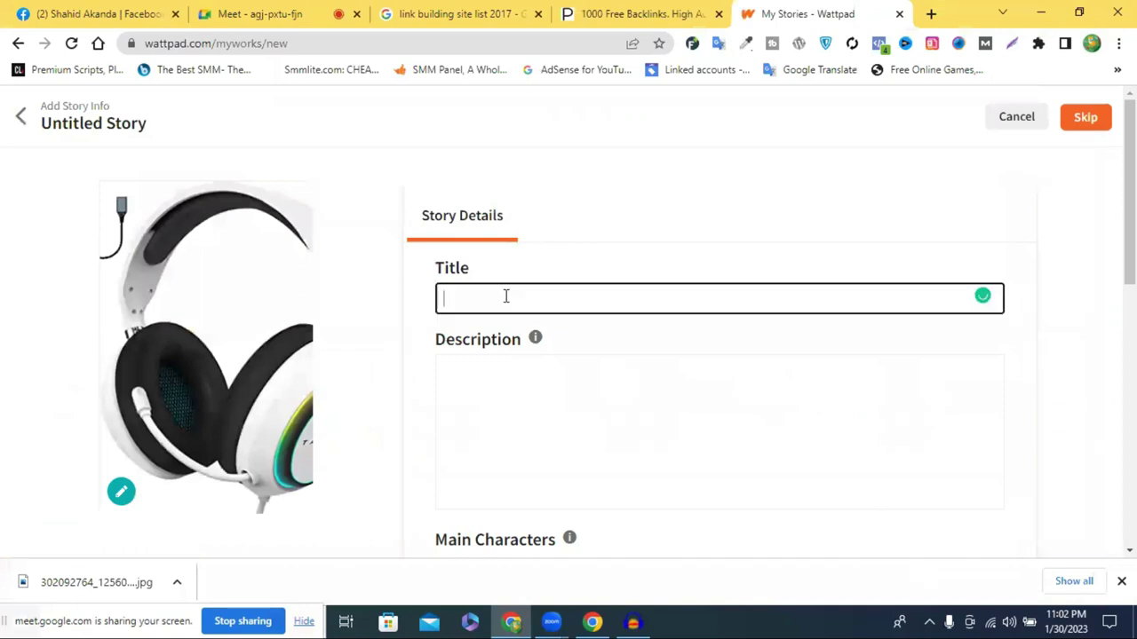
left_click(456, 10)
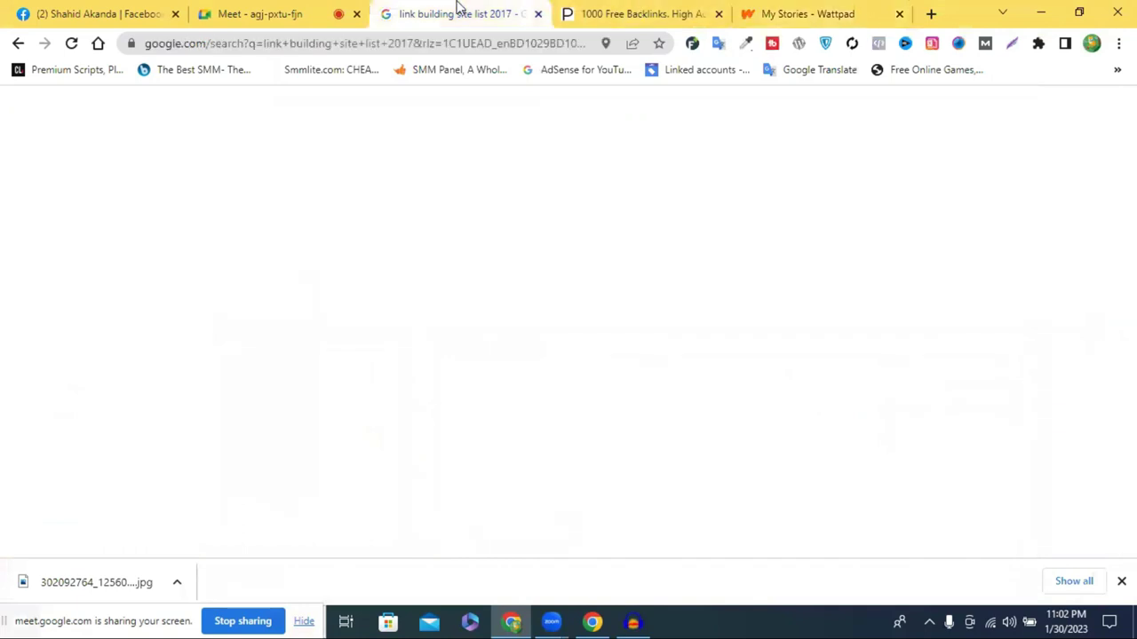
left_click(51, 9)
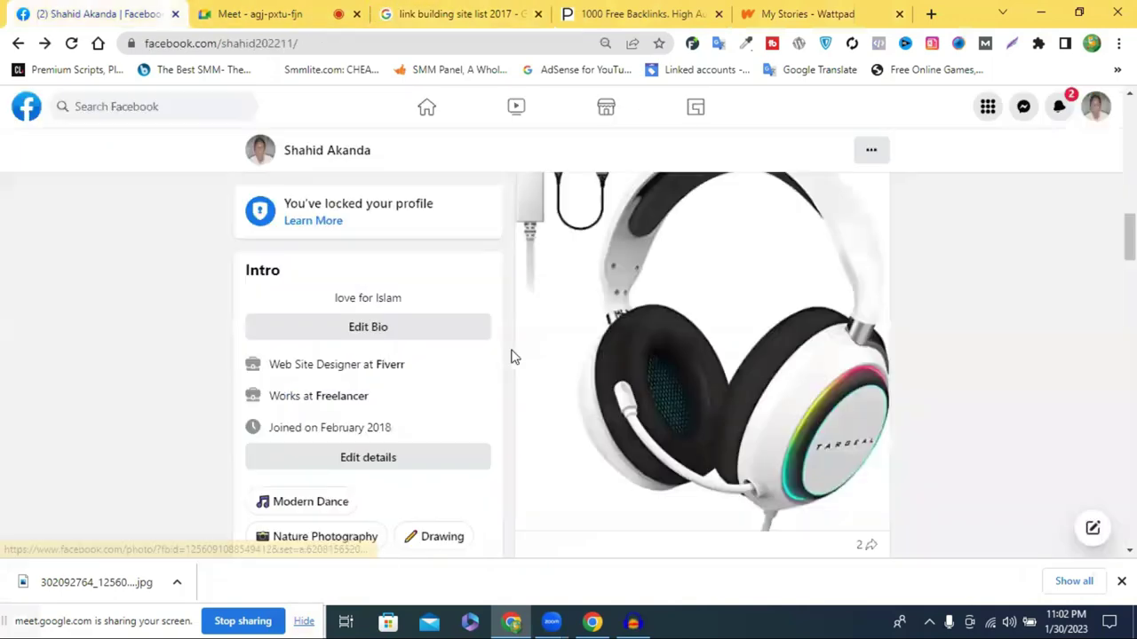
scroll(666, 342, "up", 3)
double_click(680, 326)
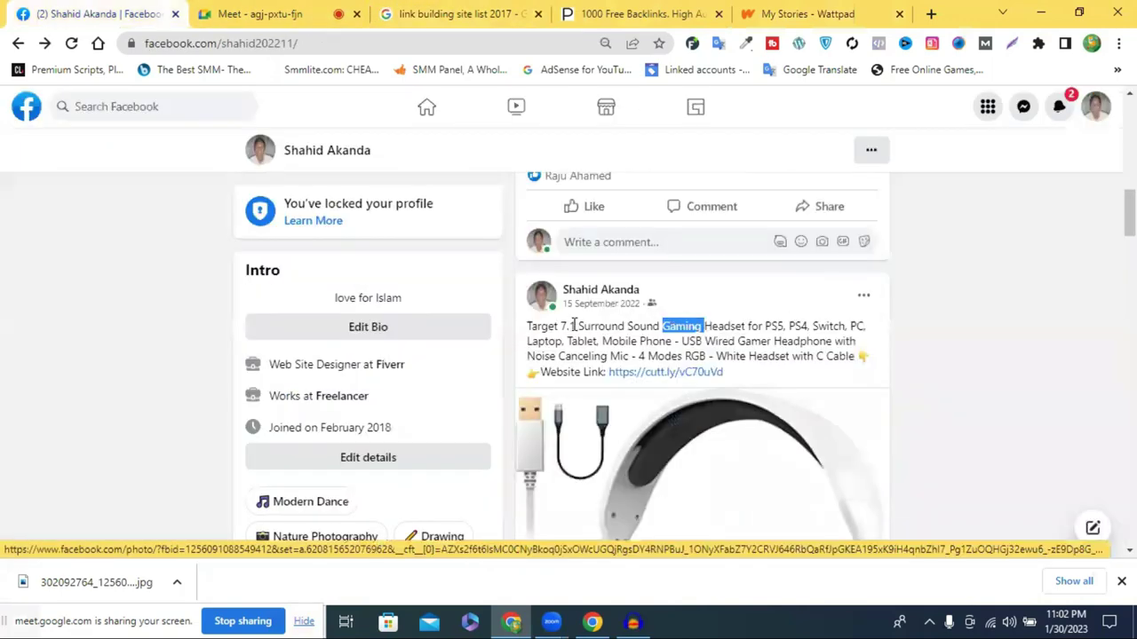
left_click(837, 325)
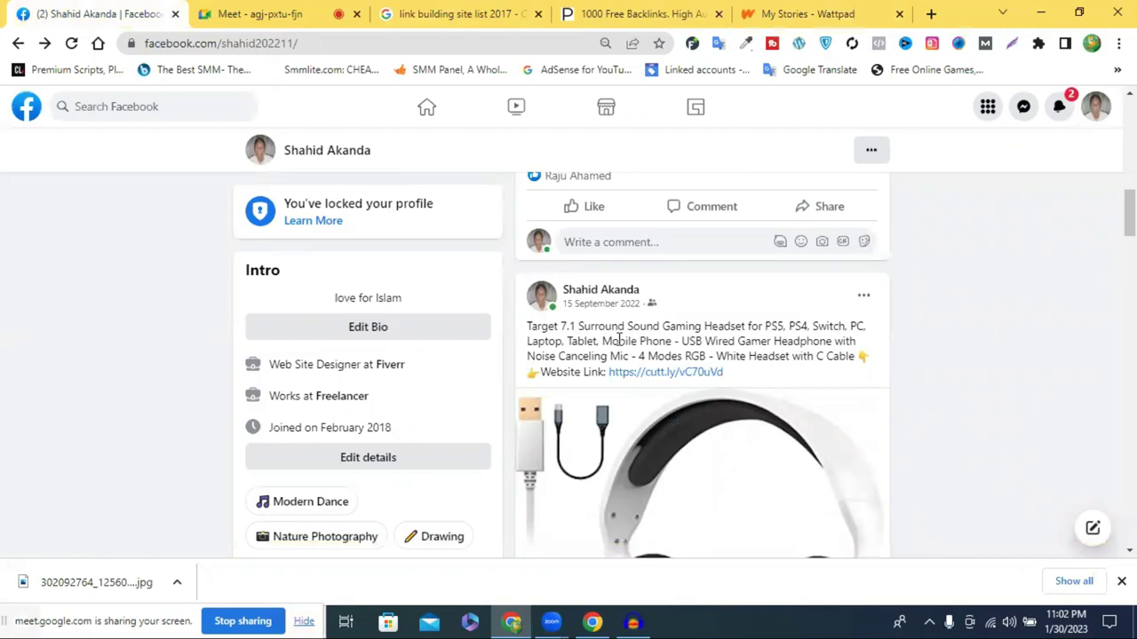
left_click_drag(527, 326, 701, 327)
left_click_drag(797, 325, 756, 327)
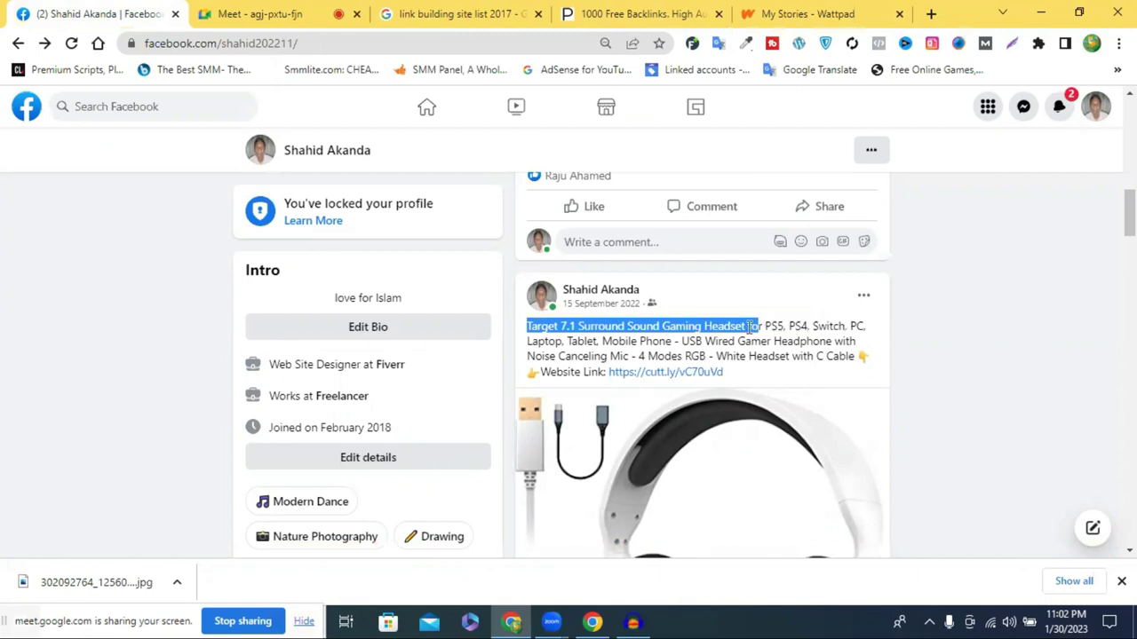
left_click_drag(671, 338, 747, 323)
key("ctrl+c")
left_click(802, 14)
key("ctrl+v")
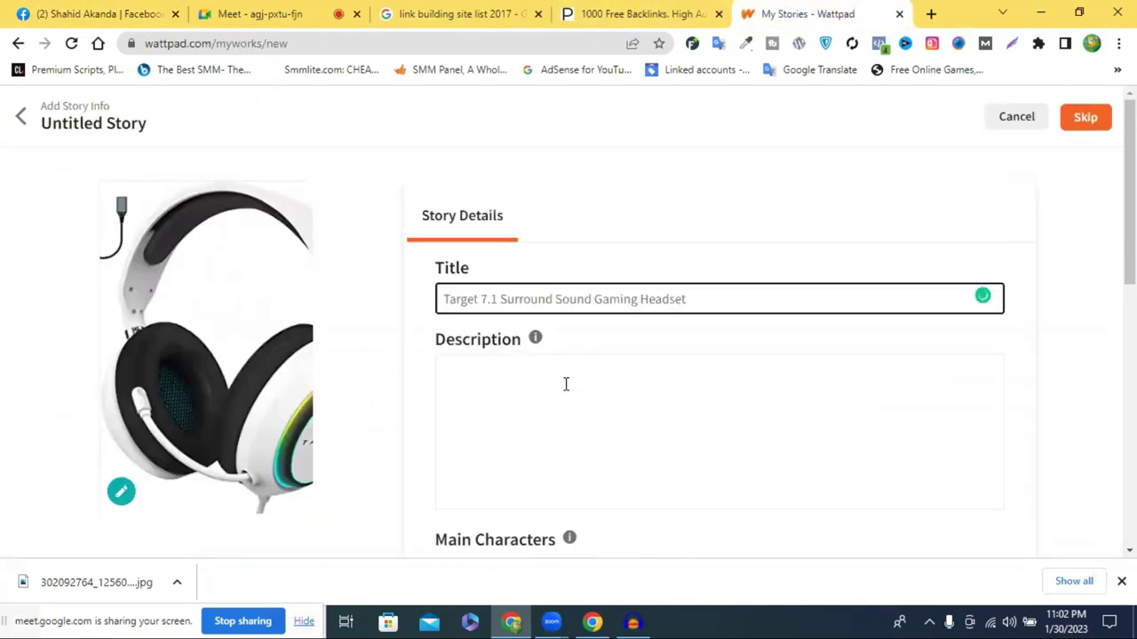
Copy the full headset post text with its website link into the story Description
scroll(508, 350, "down", 1)
left_click(488, 309)
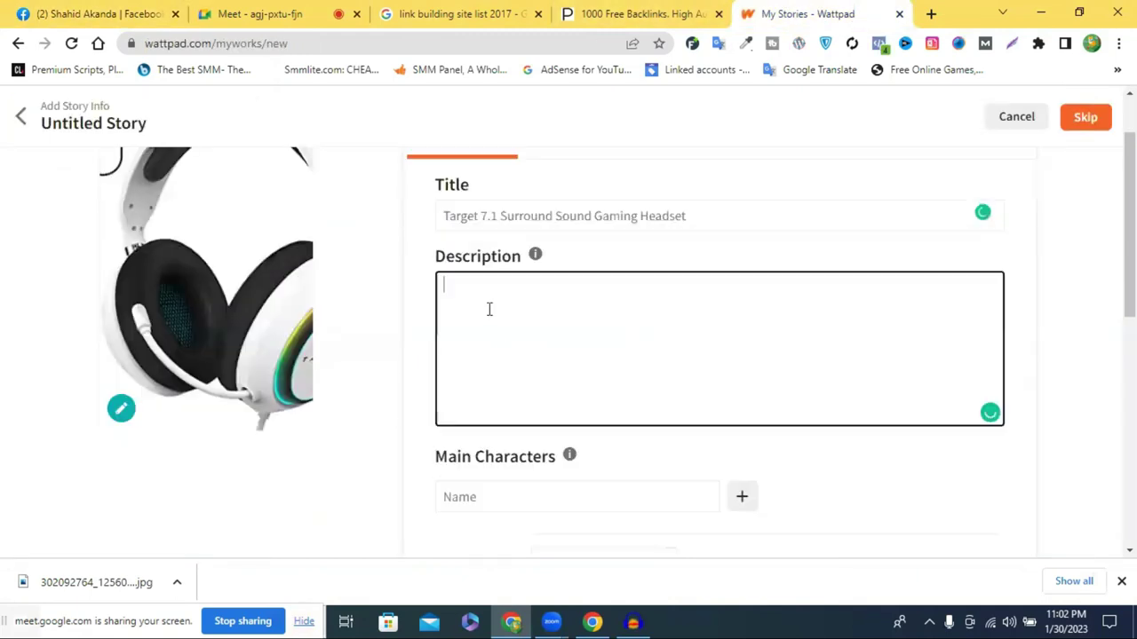
left_click(104, 9)
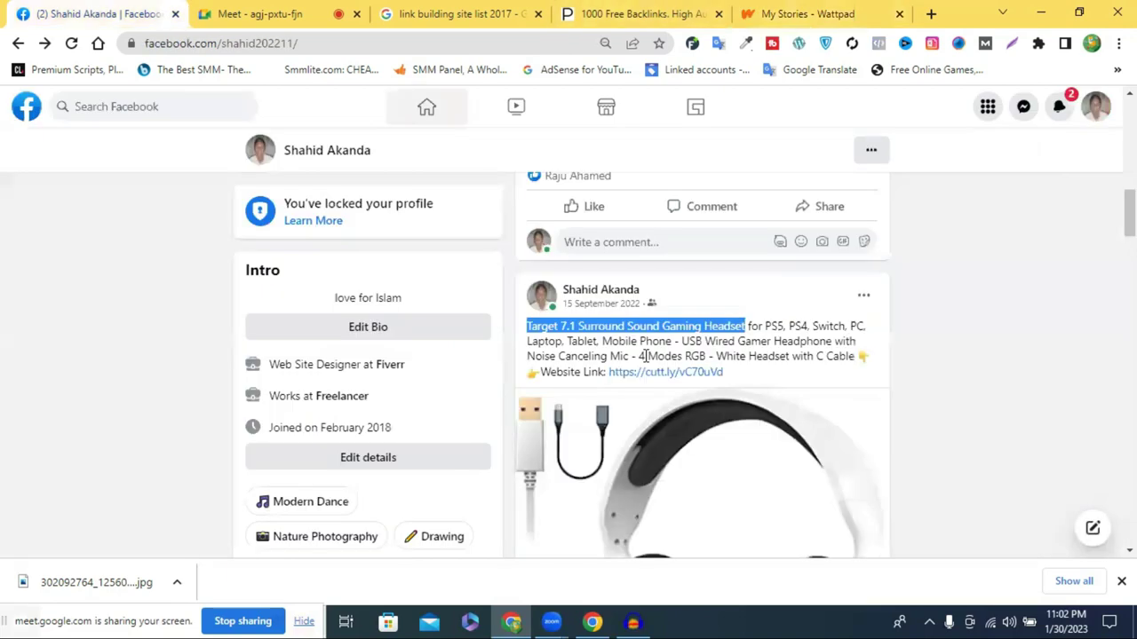
left_click(512, 329)
left_click_drag(511, 329, 610, 476)
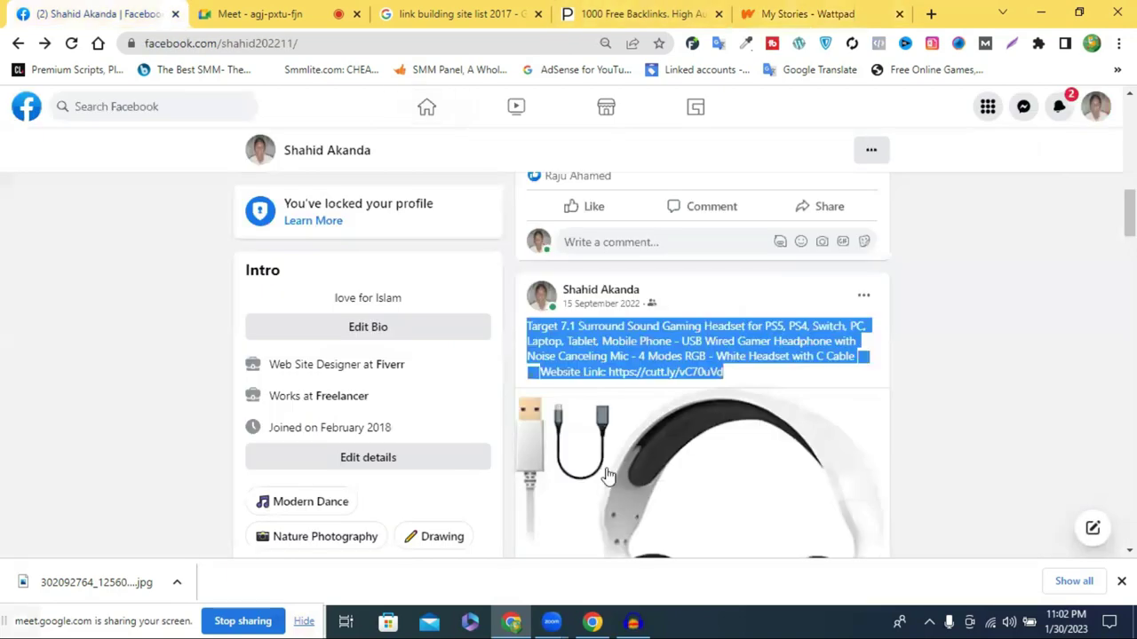
key("ctrl+c")
key("ctrl+shift+Tab")
key("ctrl+v")
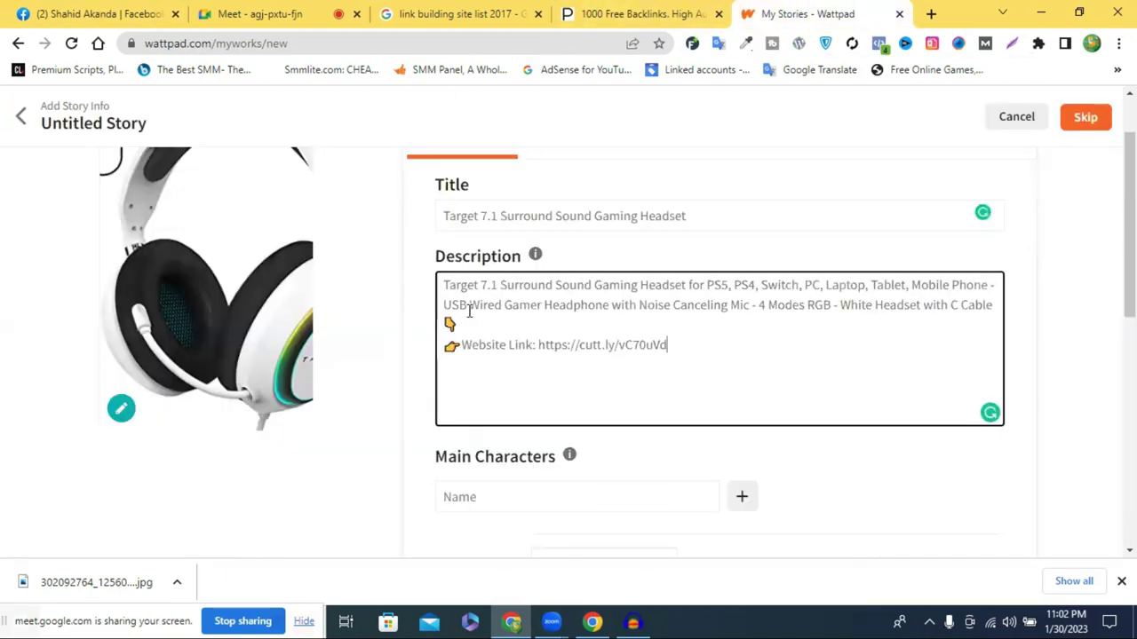
Add 'gaming' as a main character of the story
scroll(488, 335, "down", 2)
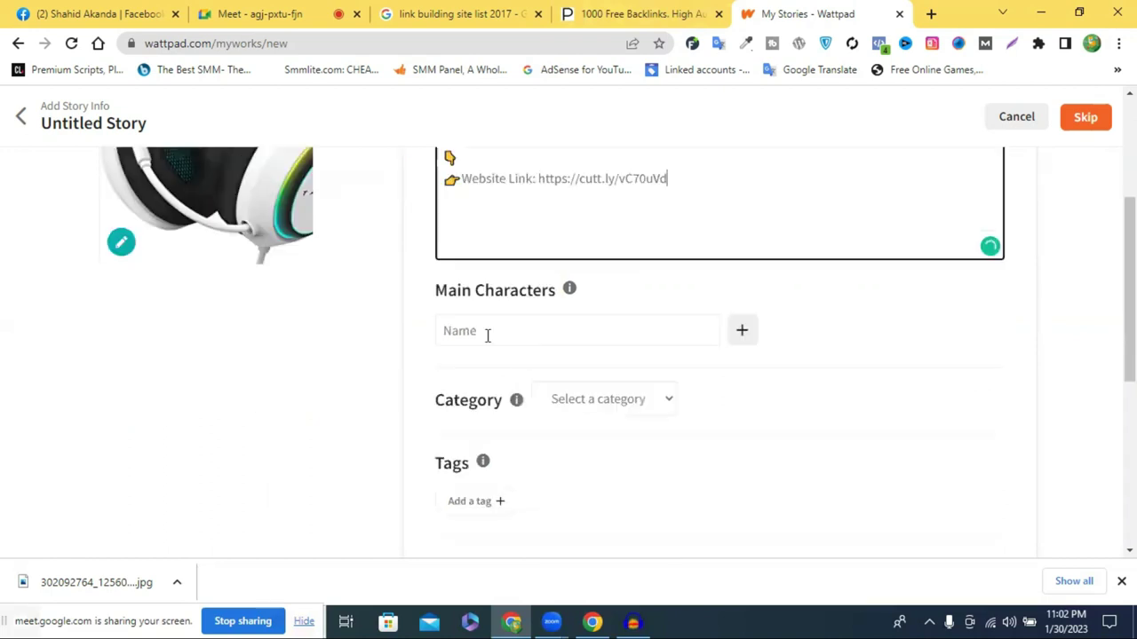
left_click(742, 344)
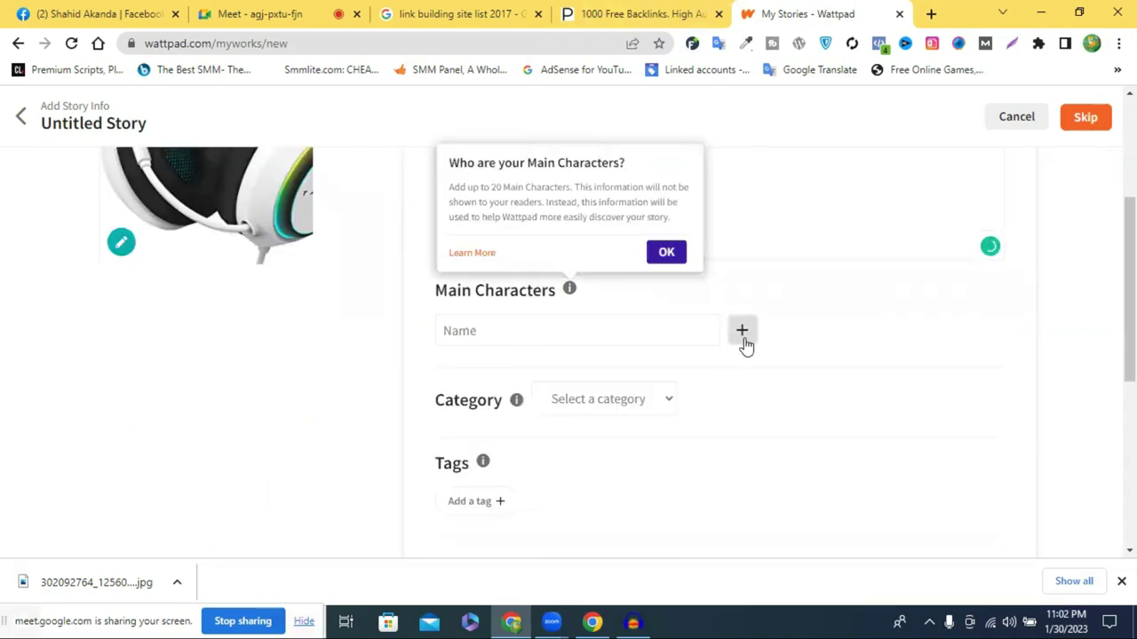
left_click(487, 334)
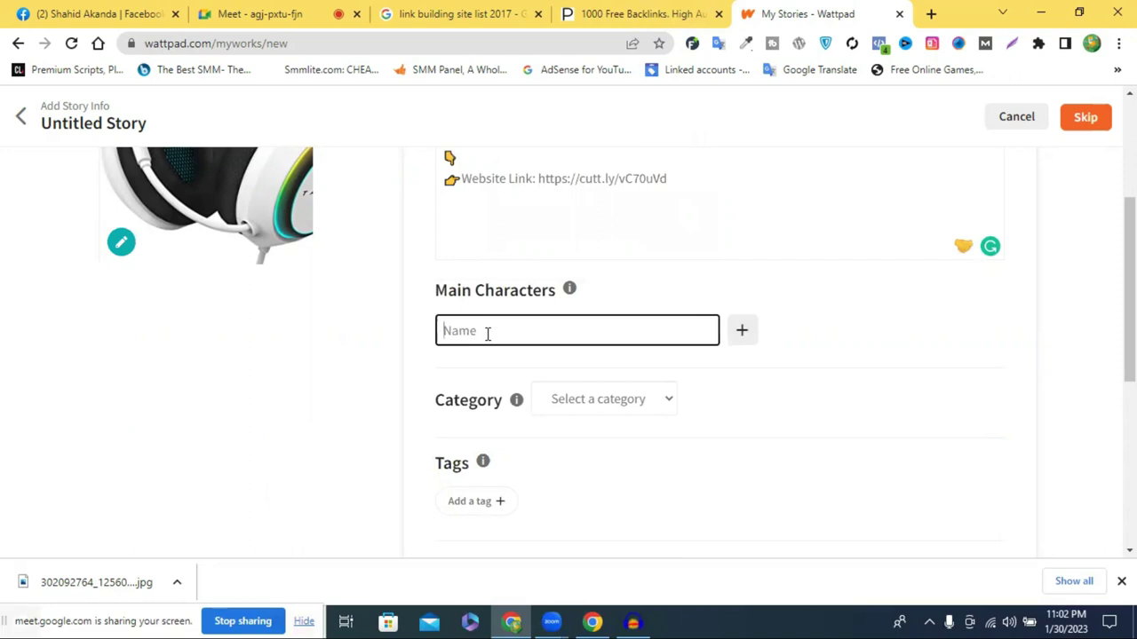
left_click(738, 347)
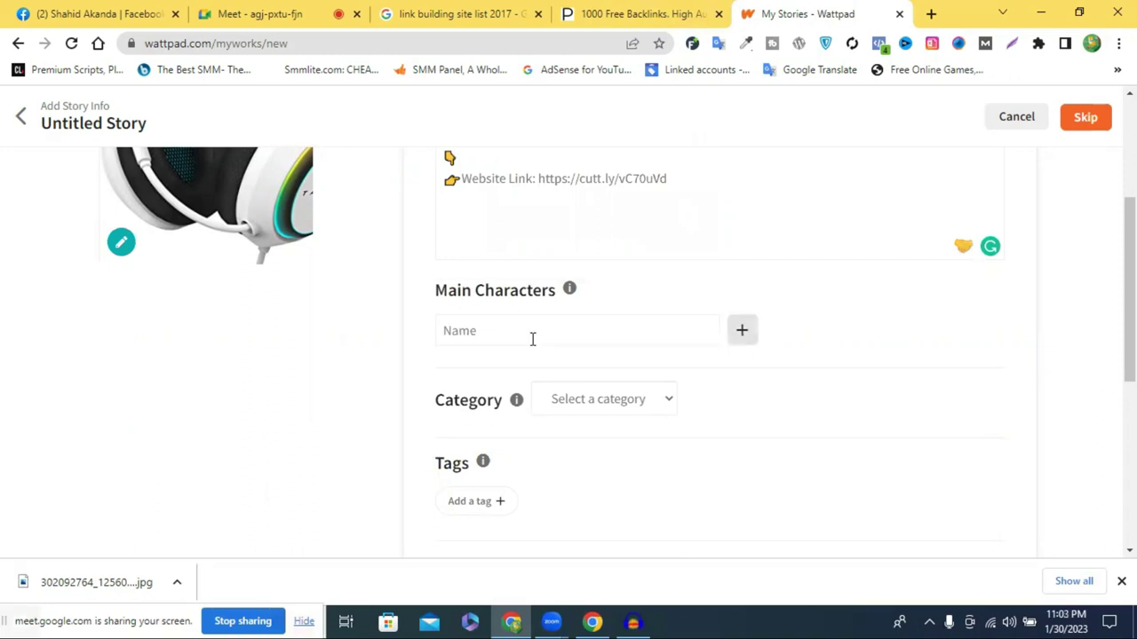
left_click(533, 339)
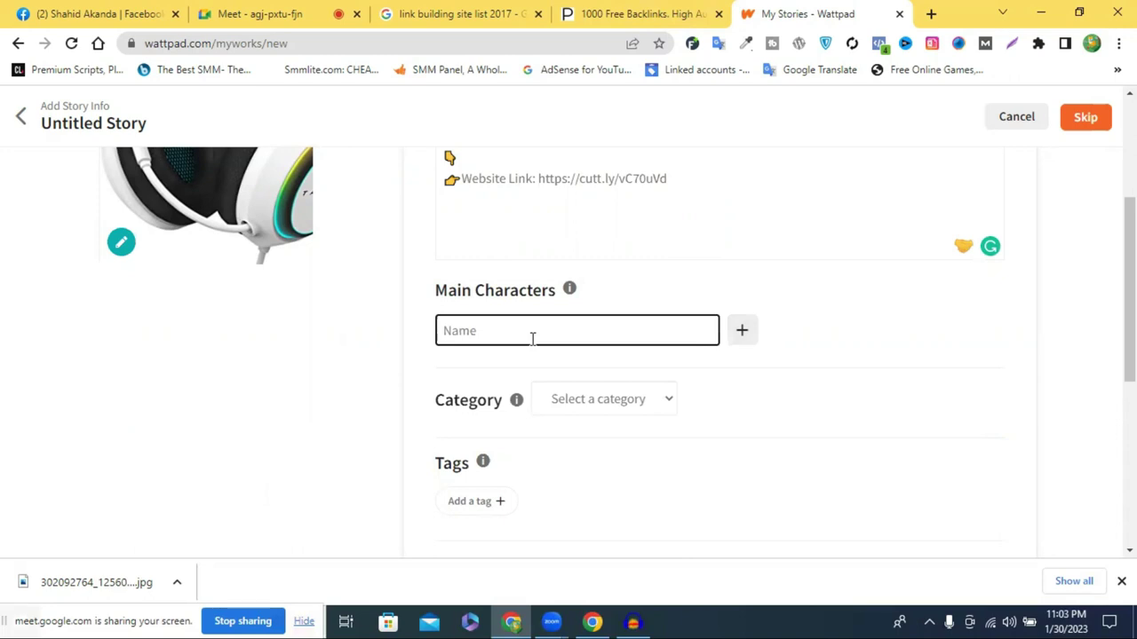
type("gam")
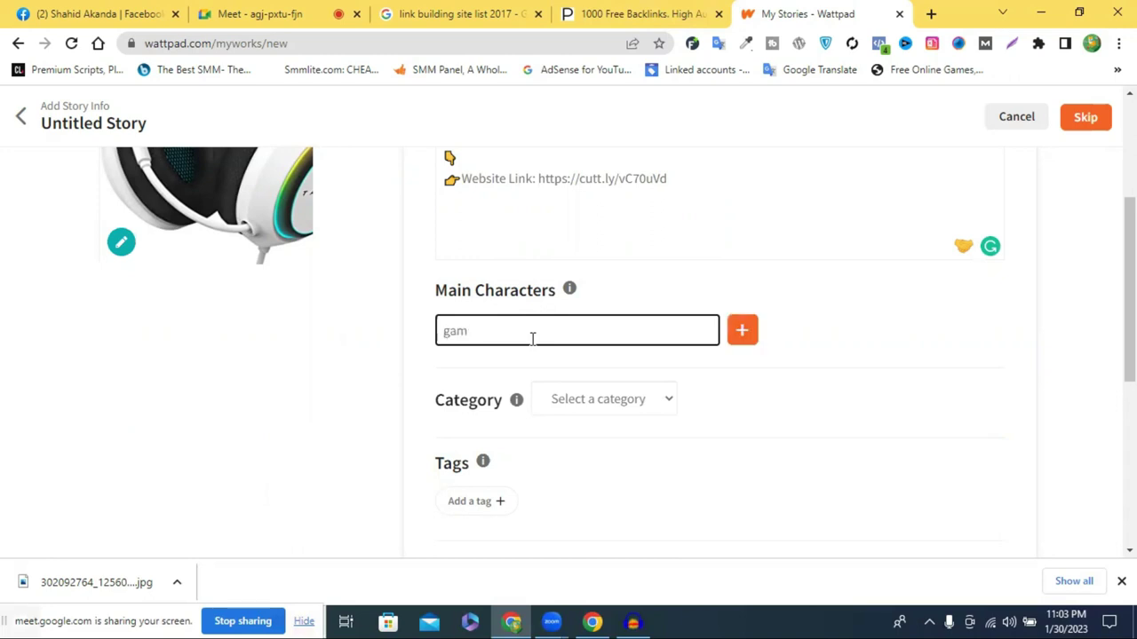
type("ing")
left_click(604, 373)
left_click(742, 334)
left_click(523, 328)
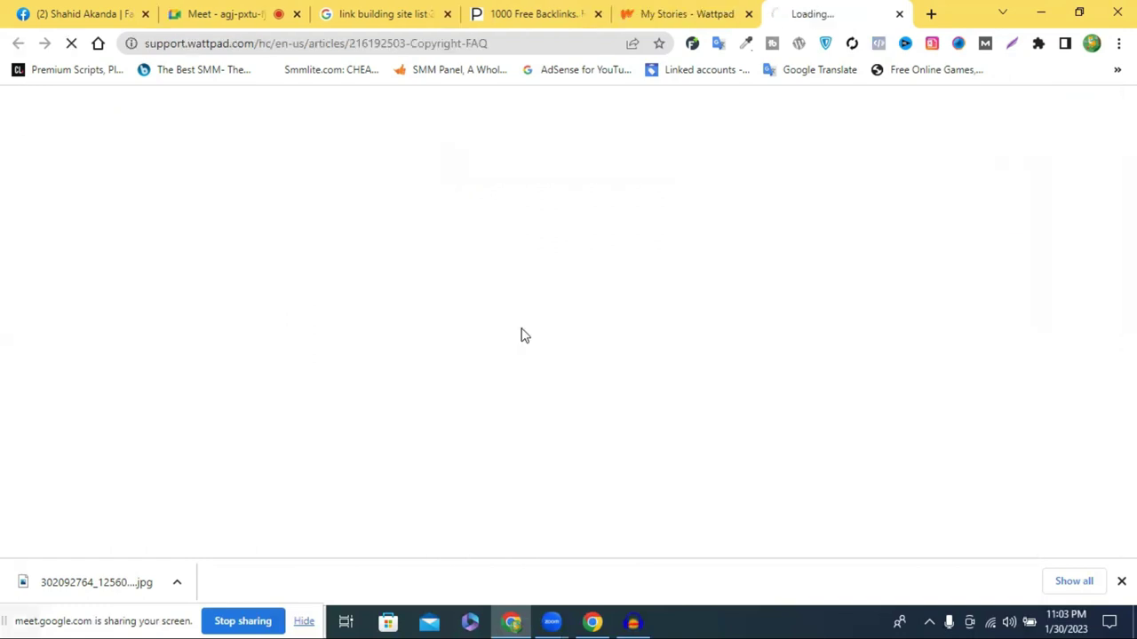
Close the stray Wattpad Copyright FAQ tab and return to the story form
left_click(683, 11)
left_click(893, 15)
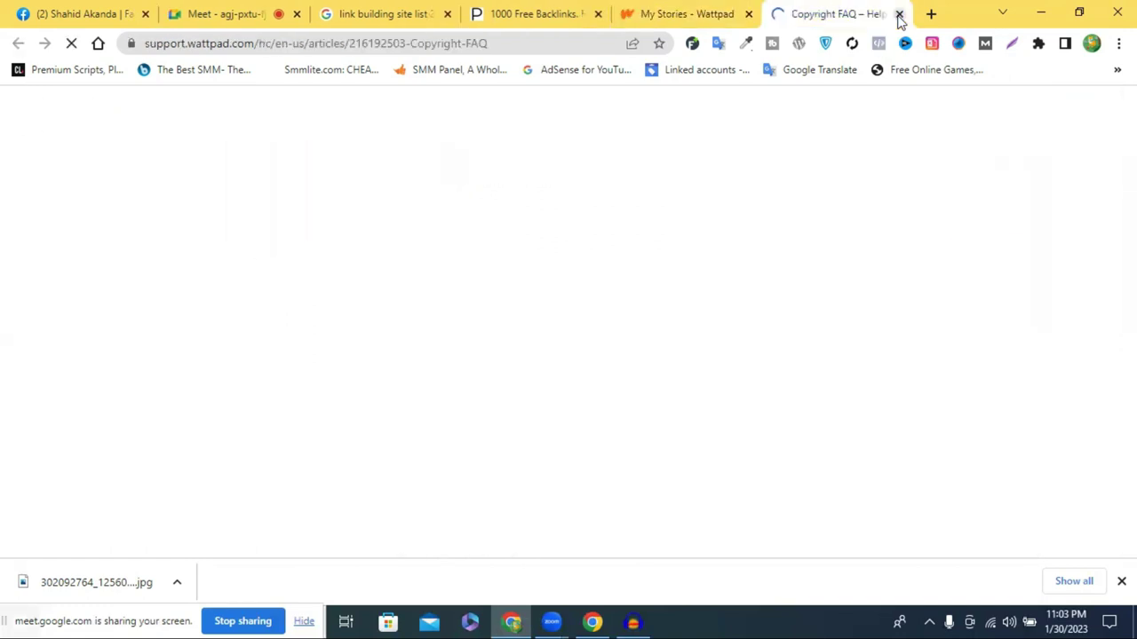
key("ctrl+w")
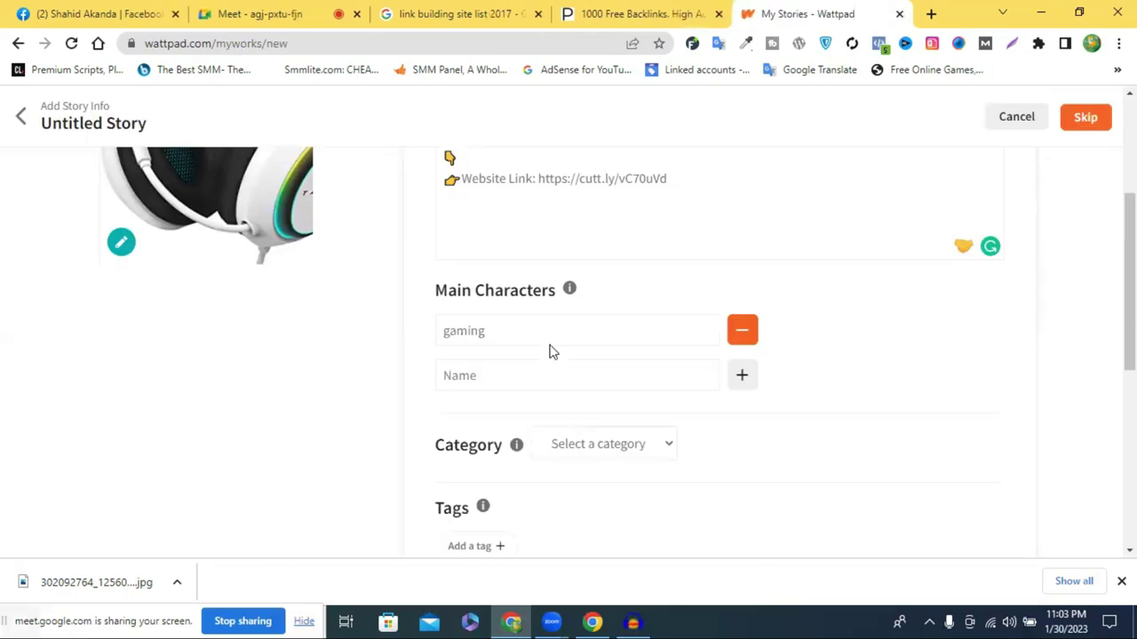
scroll(817, 229, "down", 2)
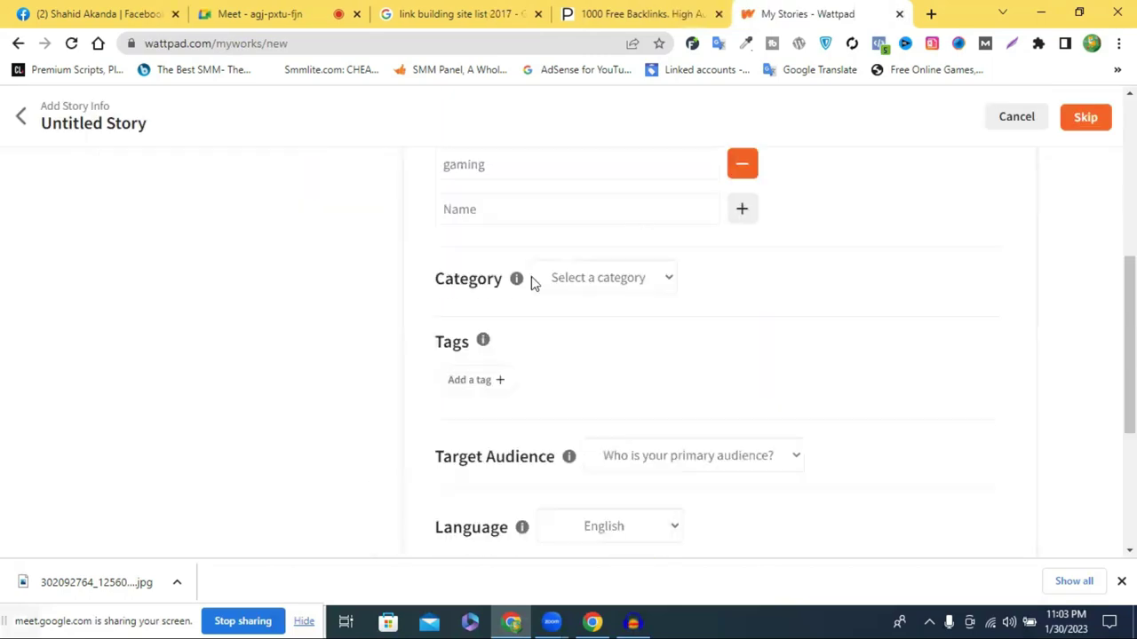
Set the story category to Adventure
left_click(577, 284)
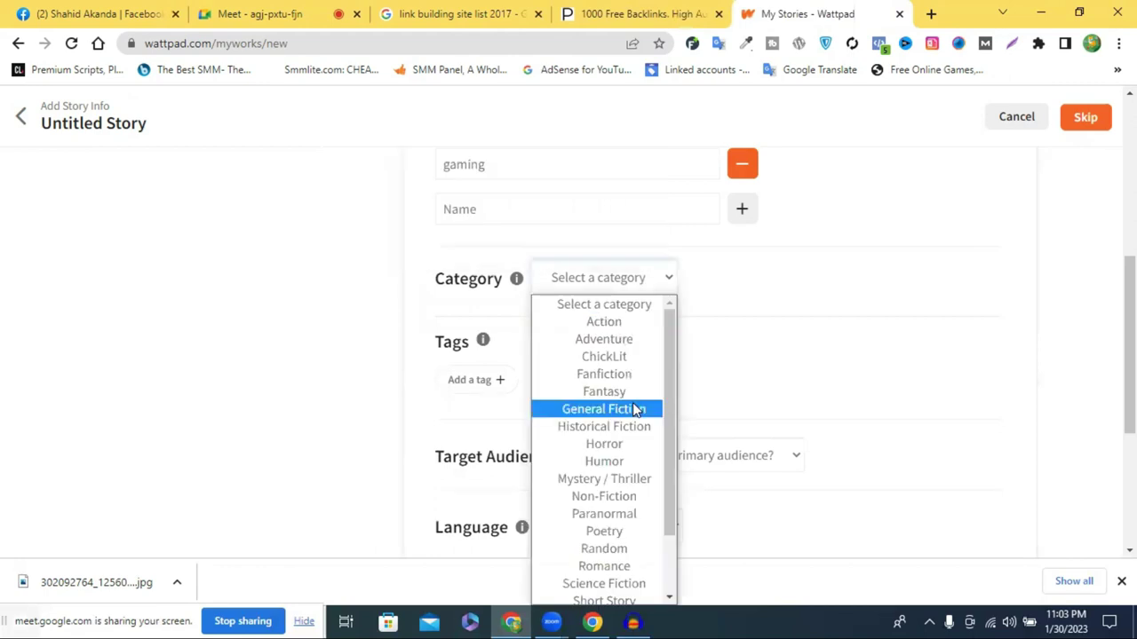
scroll(634, 407, "down", 2)
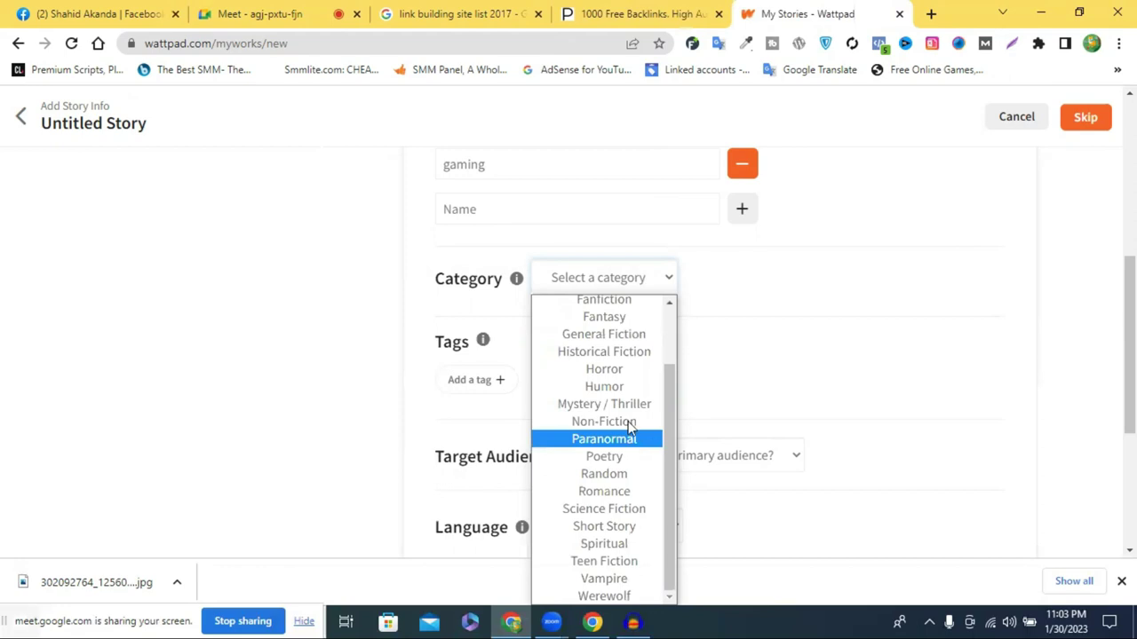
scroll(627, 385, "up", 2)
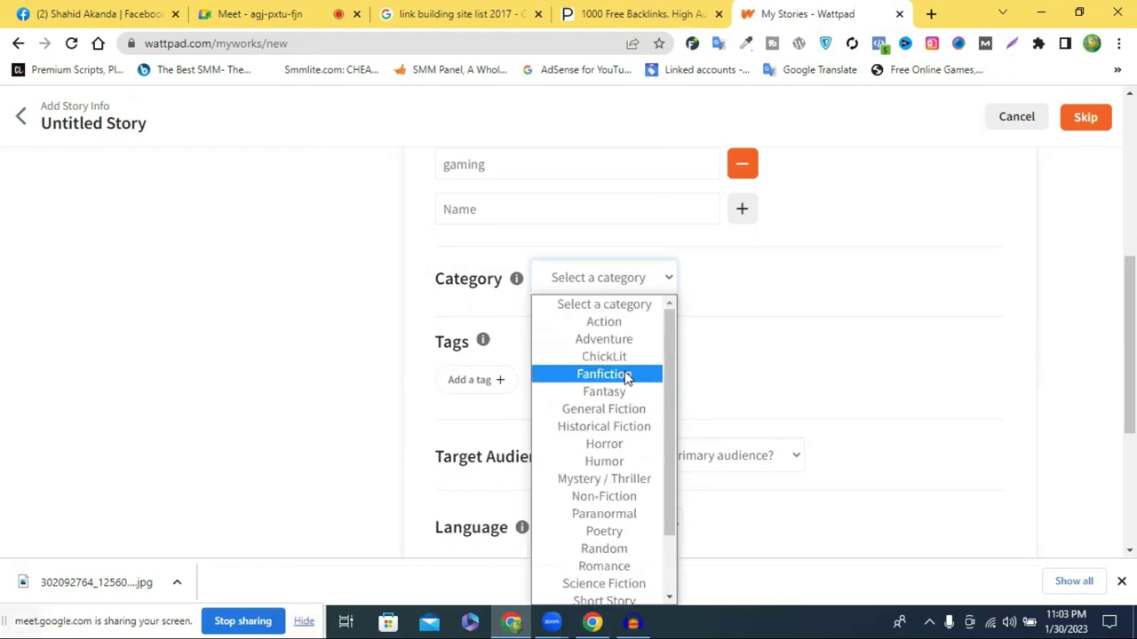
left_click(604, 339)
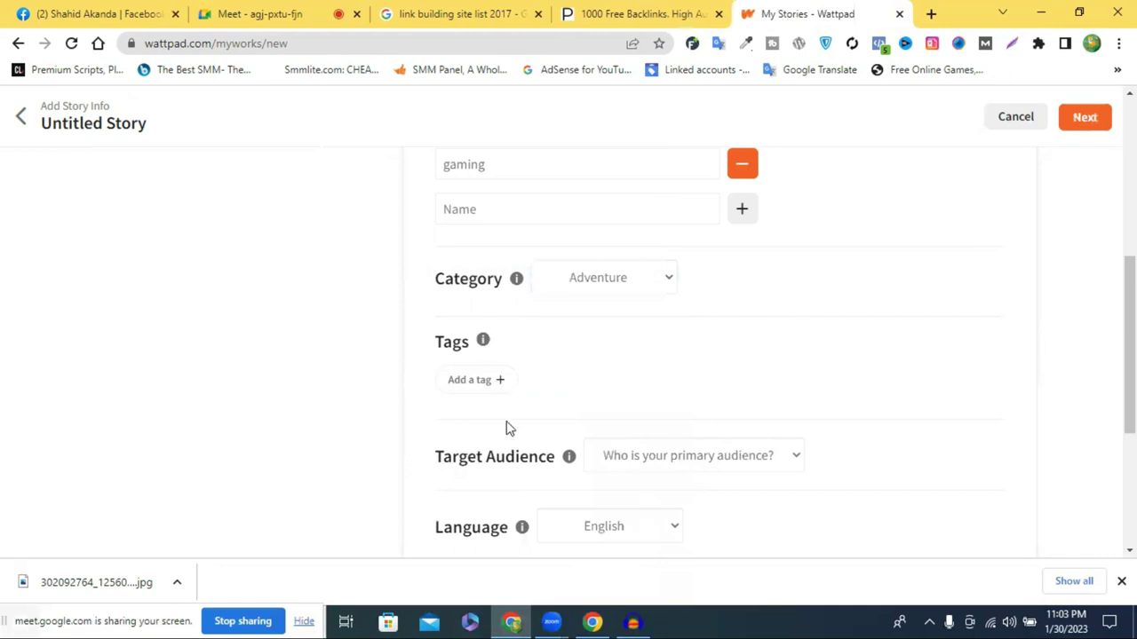
left_click(723, 465)
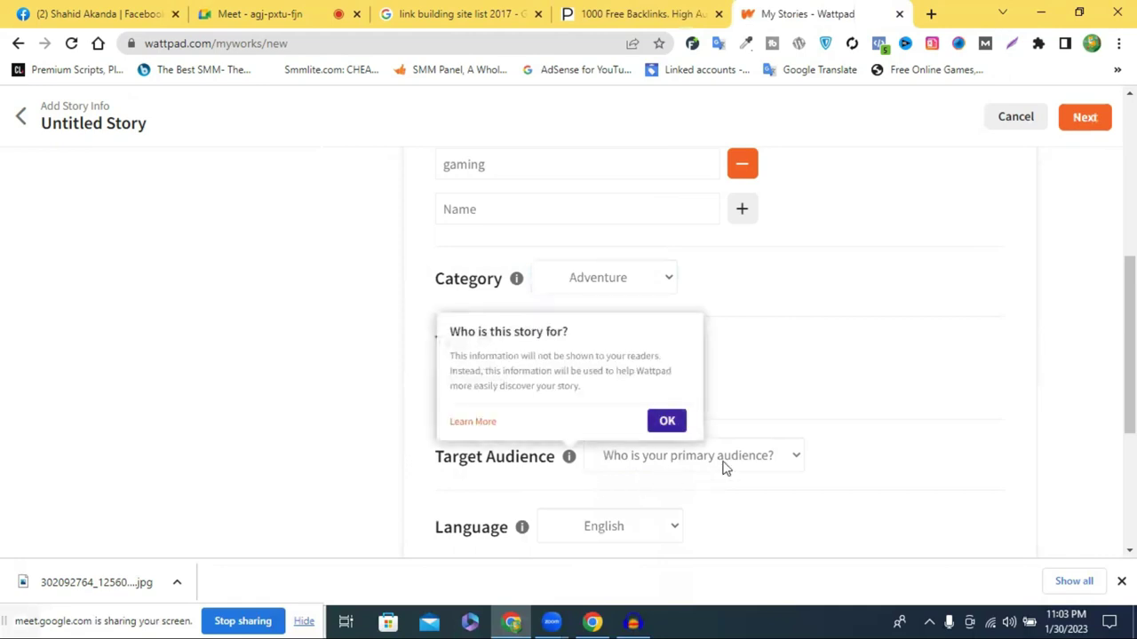
Copy 'Sound Gaming Headset' from the Facebook post and add it as a story tag
left_click(512, 380)
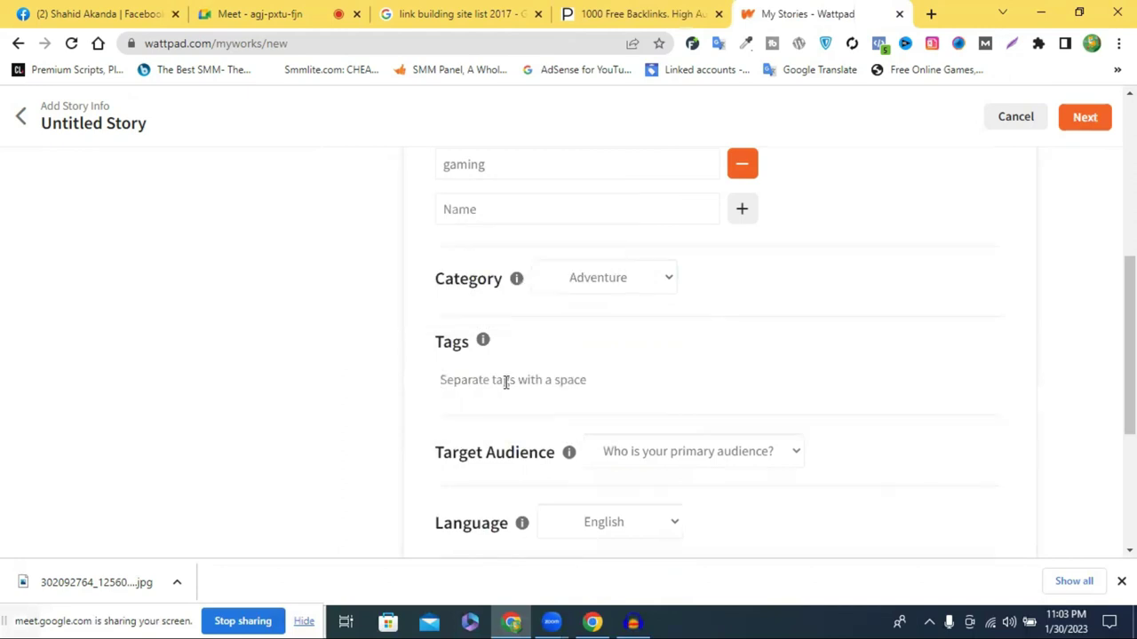
left_click(98, 13)
left_click(598, 344)
left_click_drag(626, 326, 746, 326)
key("ctrl+c")
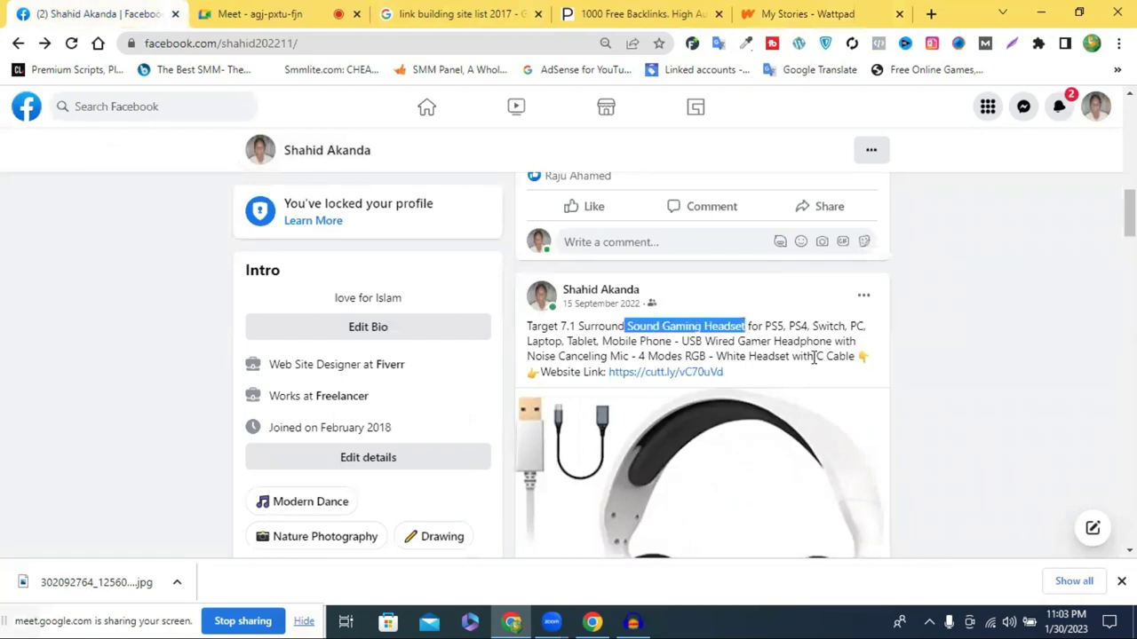
left_click(790, 15)
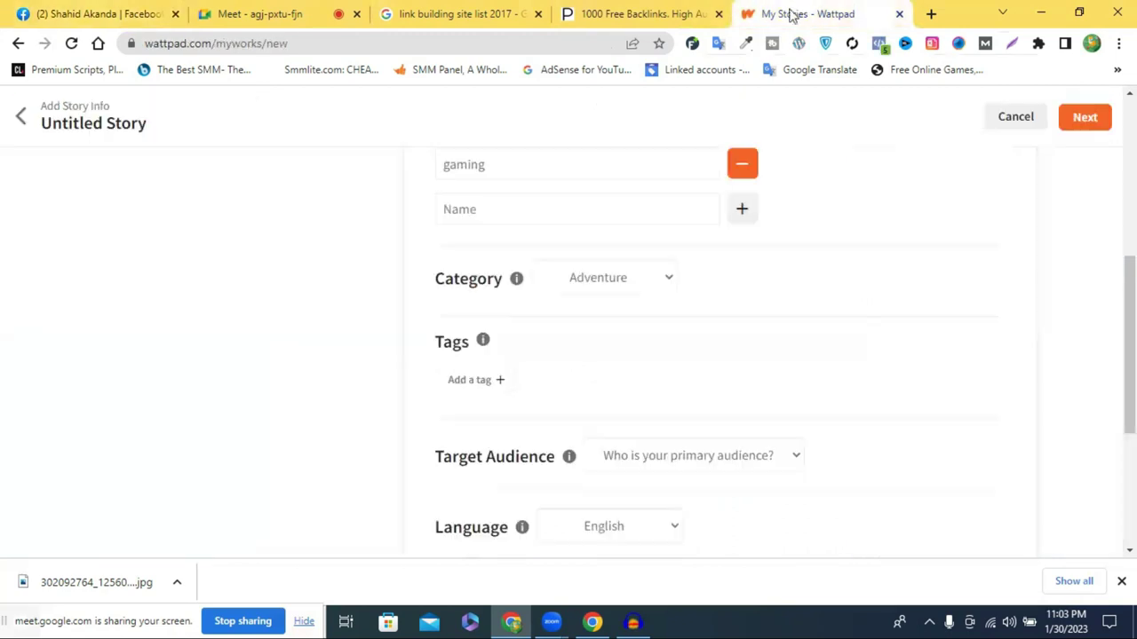
left_click(502, 382)
key("ctrl+v")
key("Return")
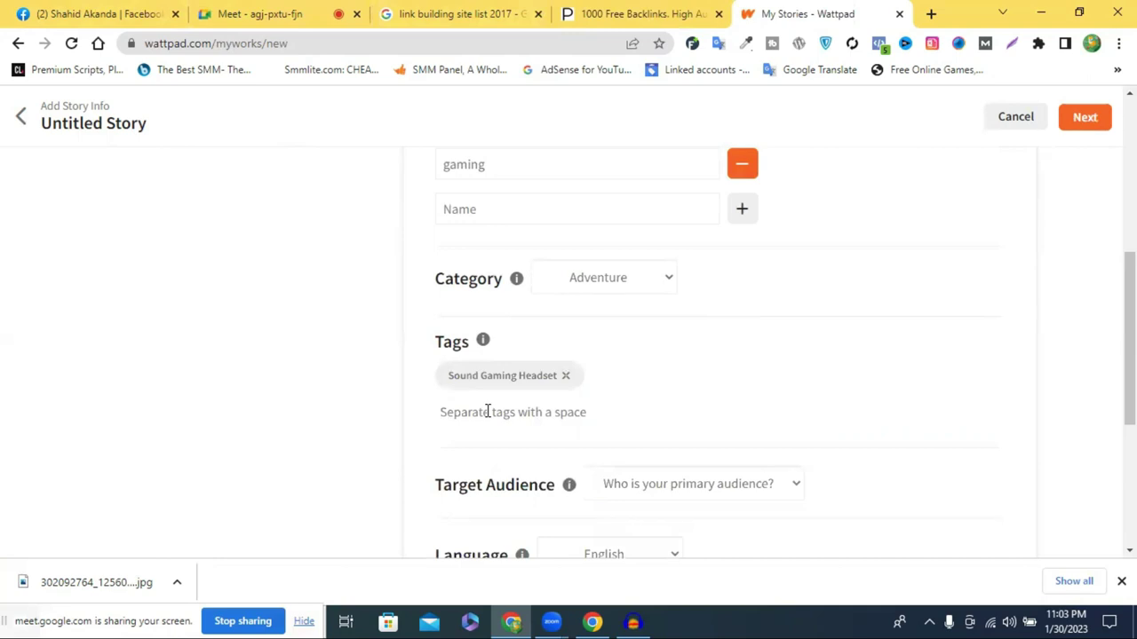
Add 'headphone' as a second story tag
type("hea")
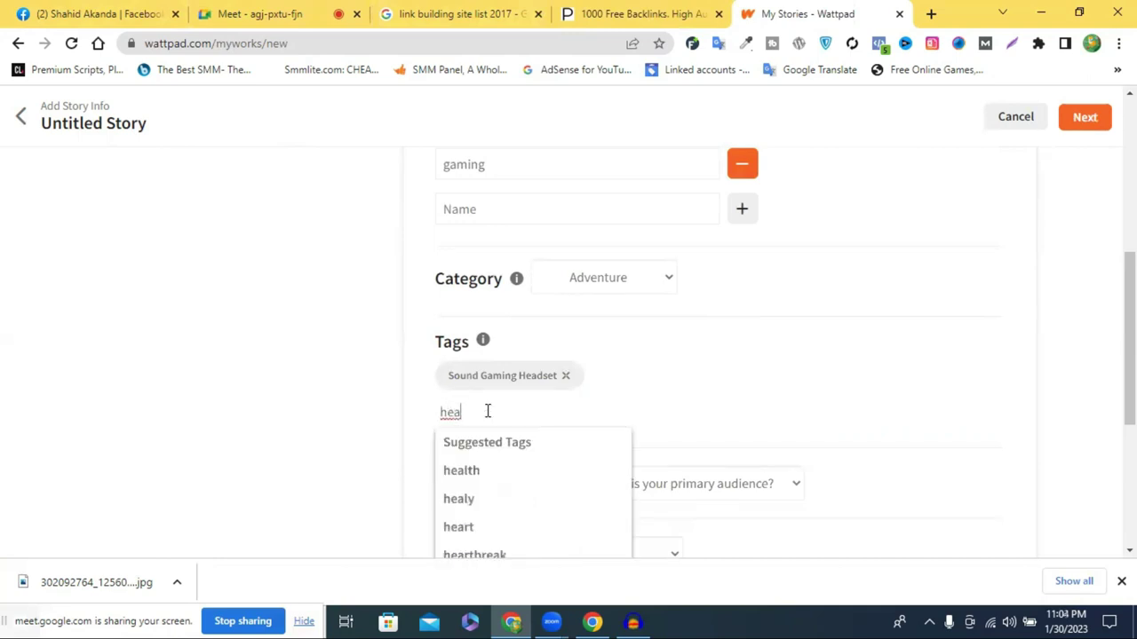
type("dphone")
key("space")
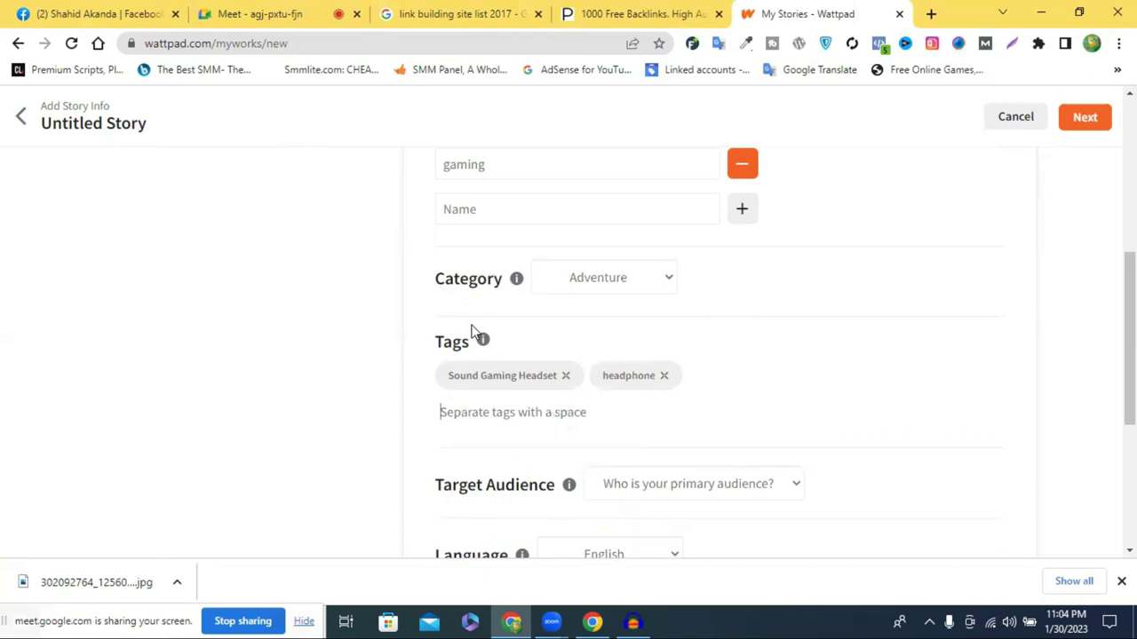
scroll(560, 346, "down", 2)
scroll(586, 366, "down", 2)
scroll(601, 360, "up", 2)
Set the target audience to New Adult (18-25 years of age)
left_click(725, 331)
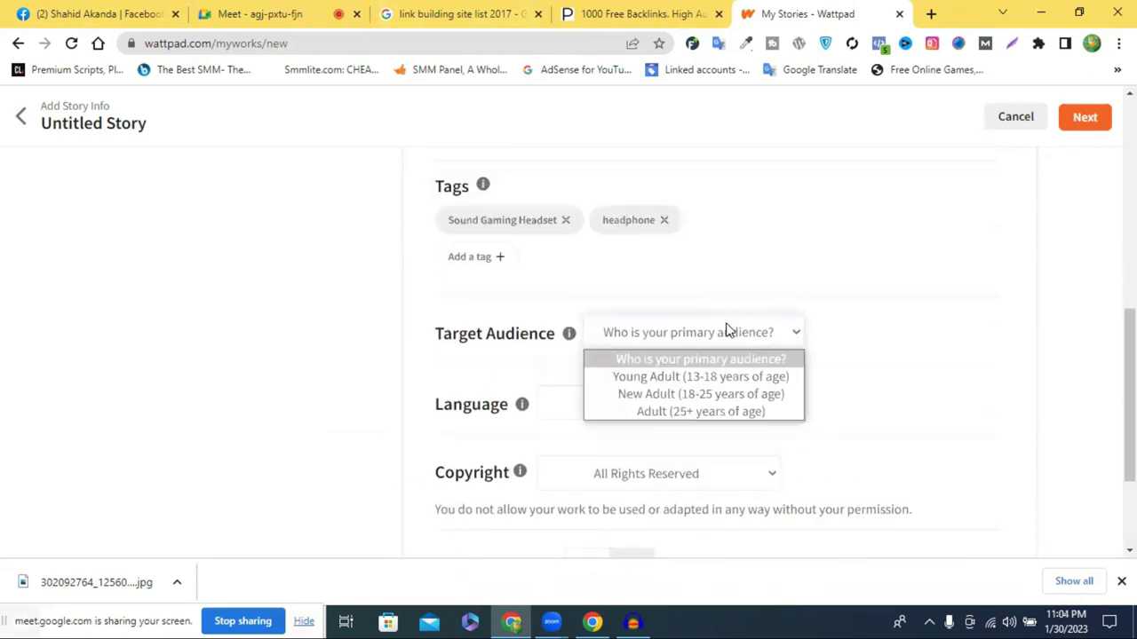
left_click(744, 398)
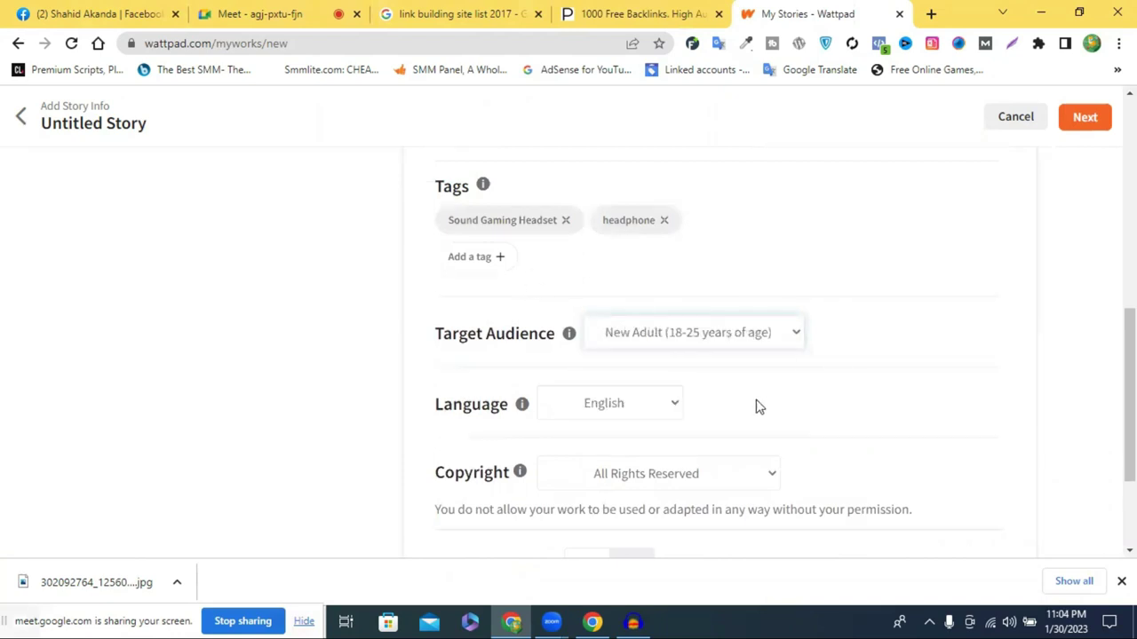
scroll(601, 314, "down", 1)
scroll(577, 373, "down", 1)
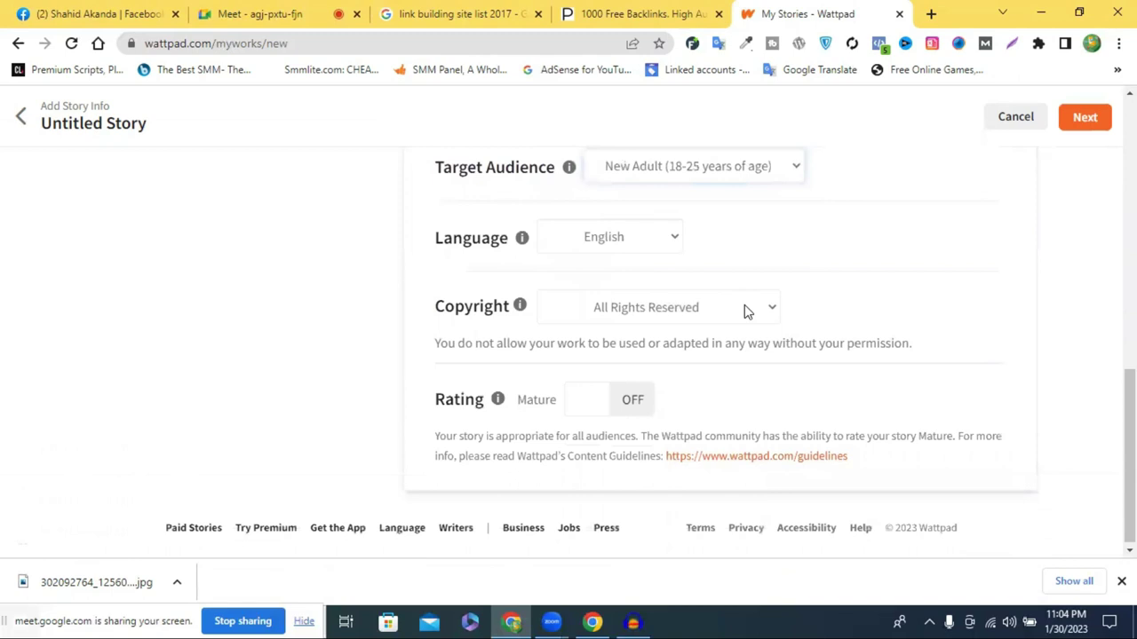
Set the copyright to Creative Commons (CC) Attribution
left_click(746, 310)
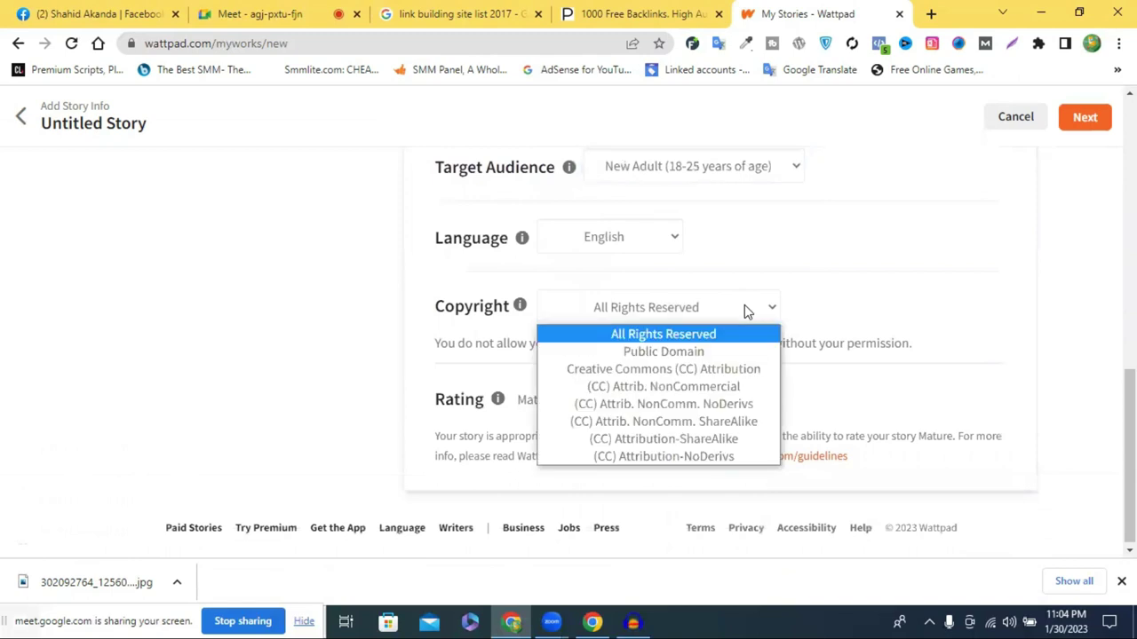
left_click(689, 370)
scroll(729, 382, "down", 1)
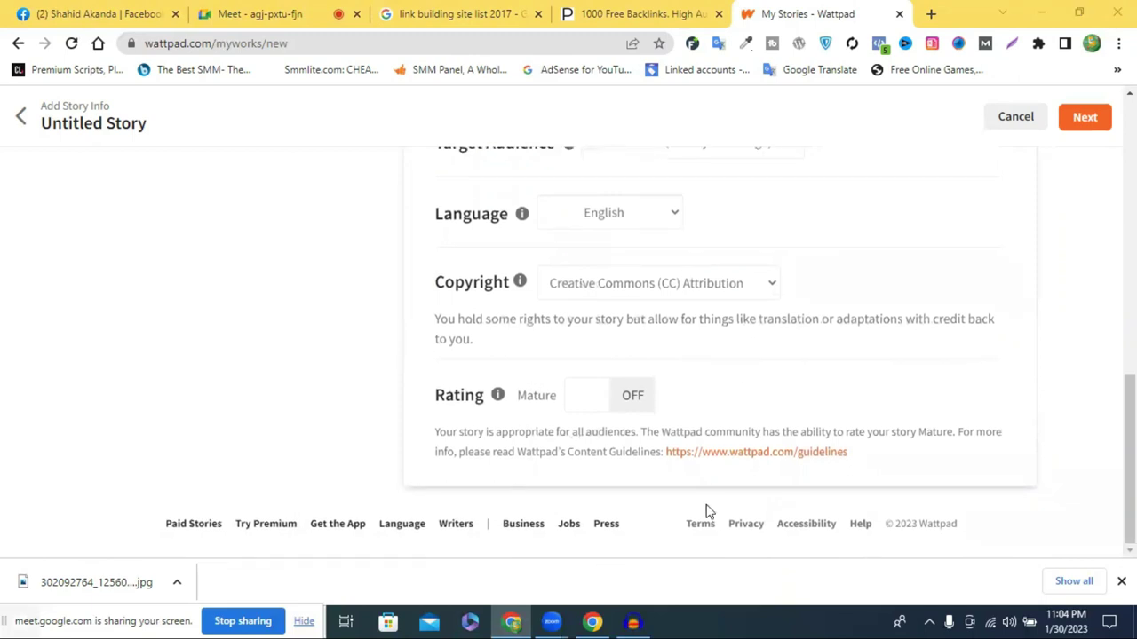
scroll(756, 370, "up", 10)
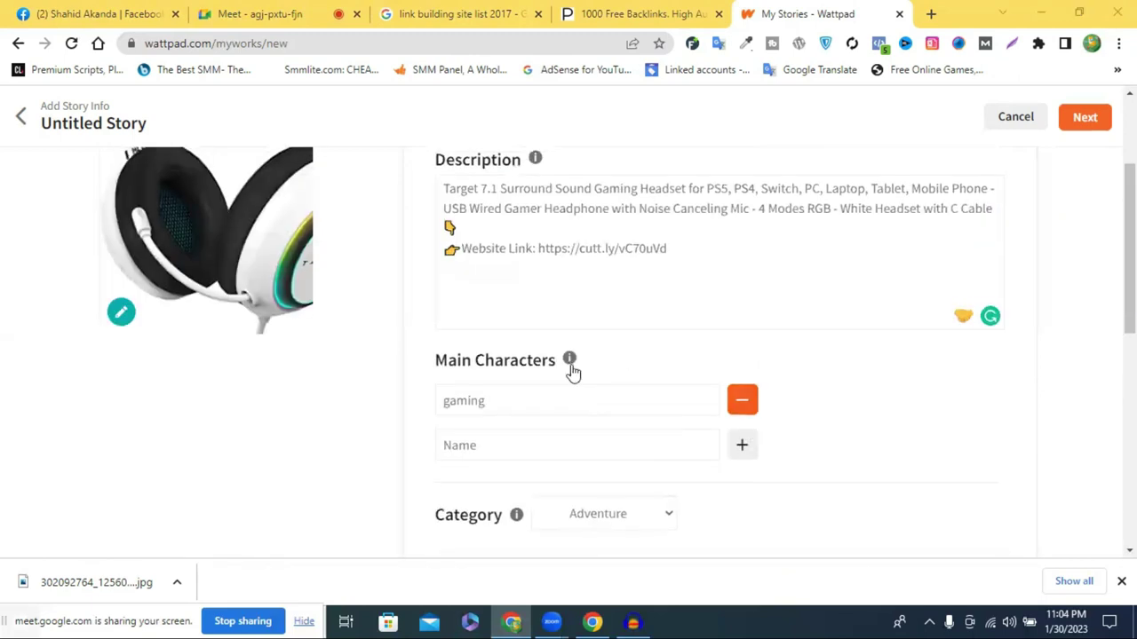
scroll(732, 367, "up", 1)
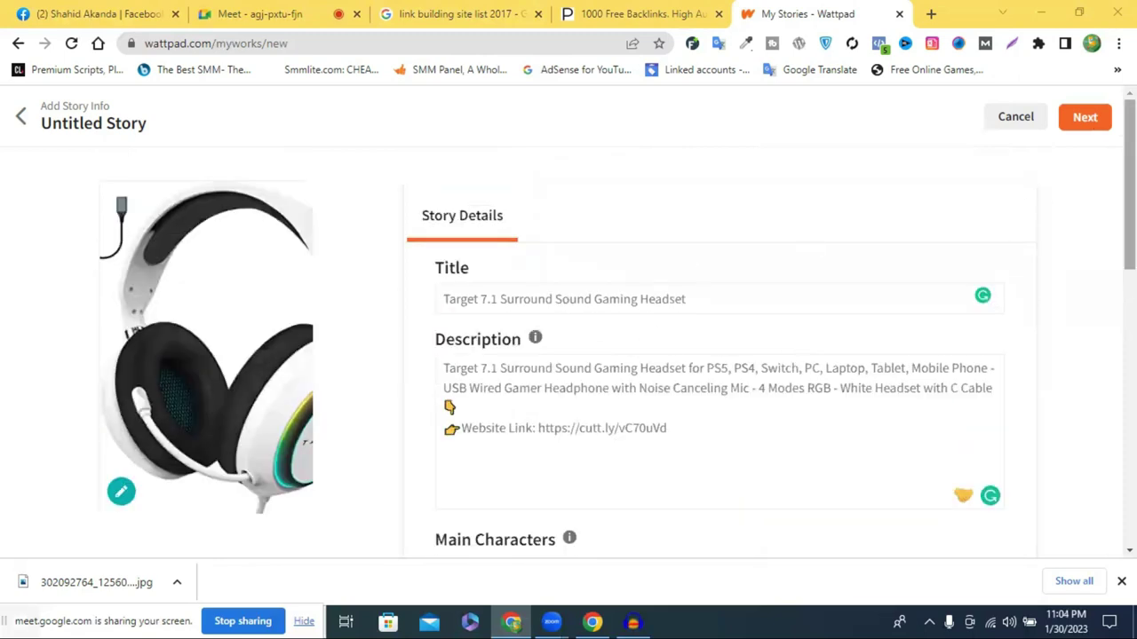
Move on to the part editor and retitle 'Untitled Part 1' as 'Sound Gaming Headset'
left_click(1086, 118)
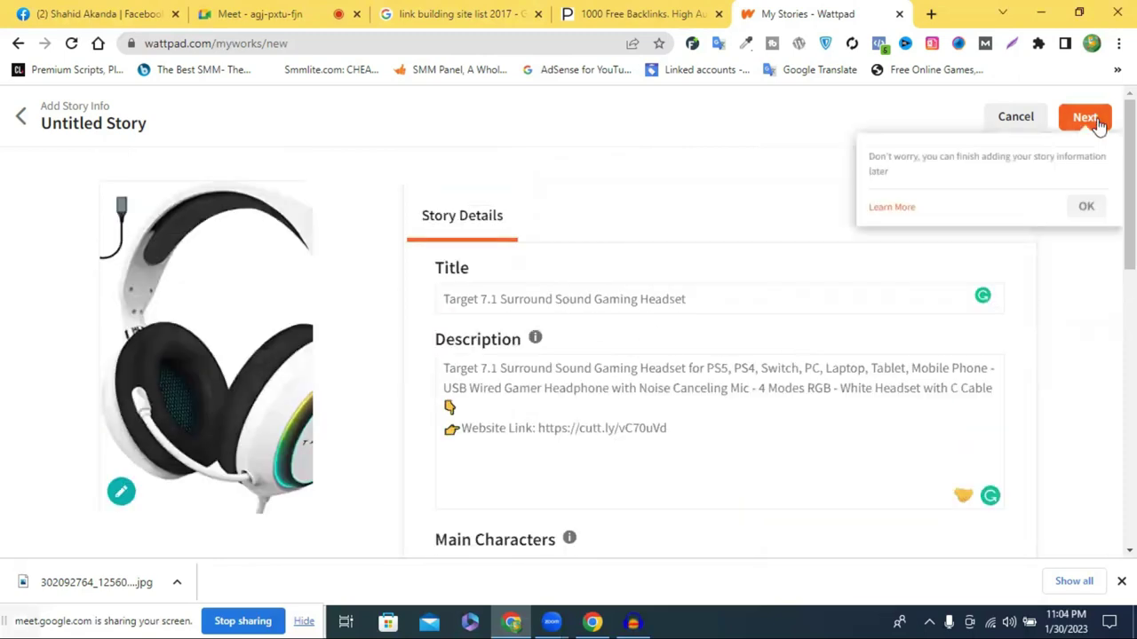
left_click(1094, 205)
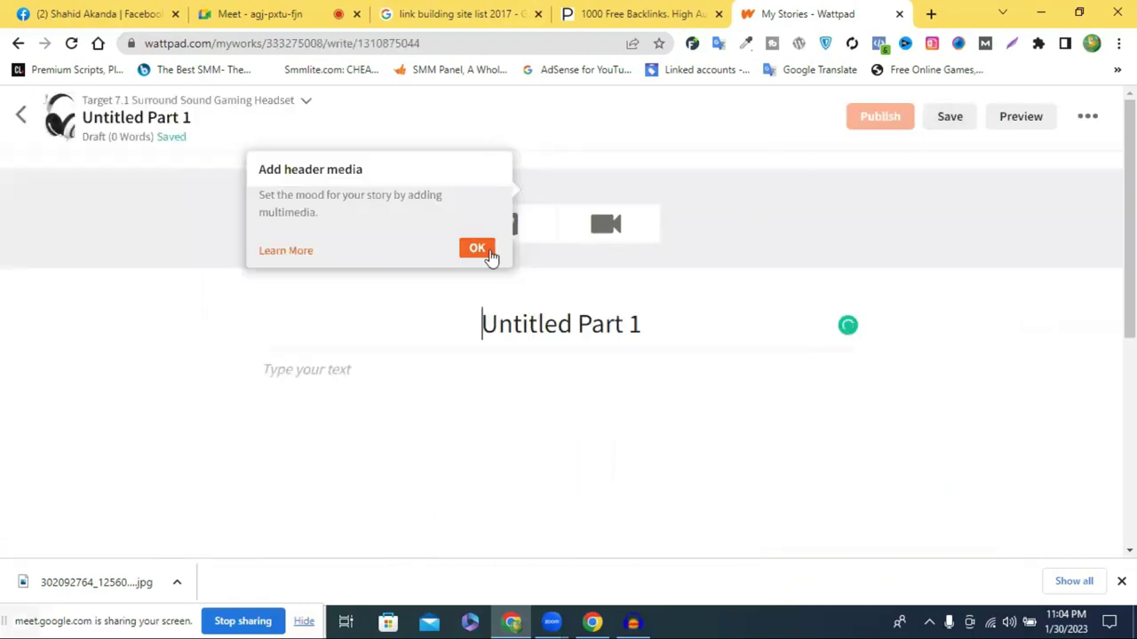
triple_click(527, 325)
right_click(527, 325)
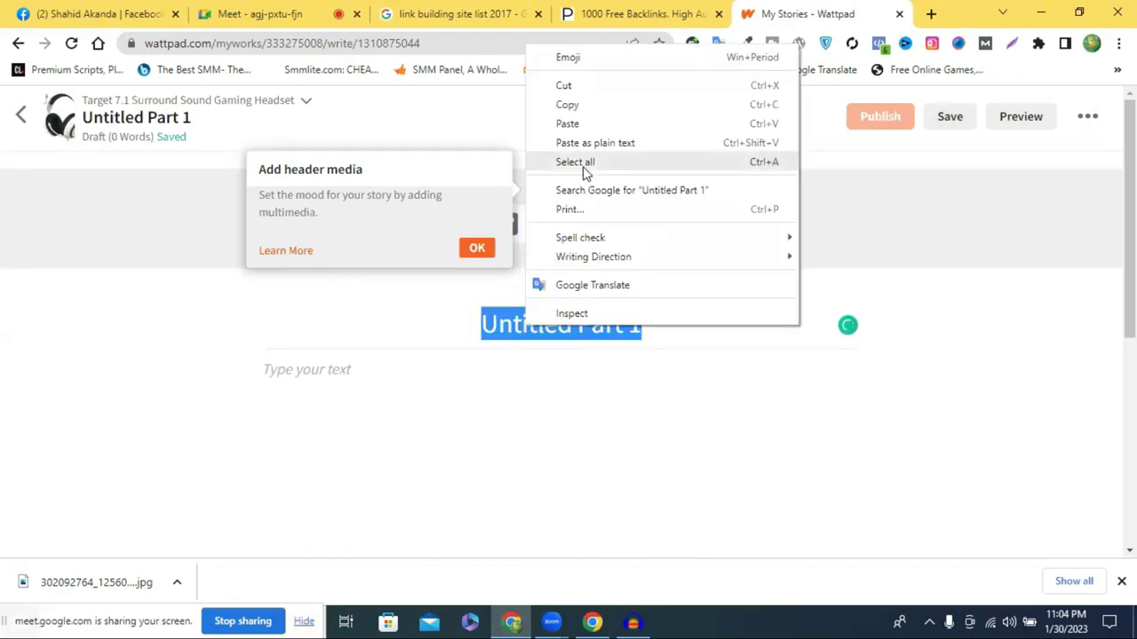
left_click(596, 119)
Upload the downloaded headset image as the part's header media
left_click(475, 252)
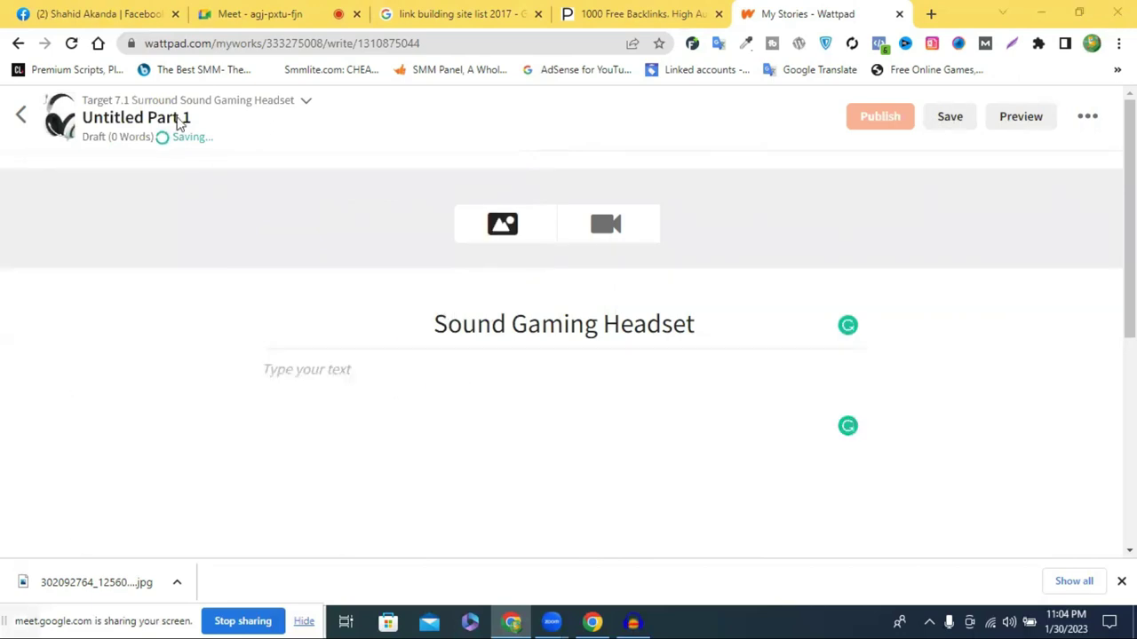
left_click(298, 241)
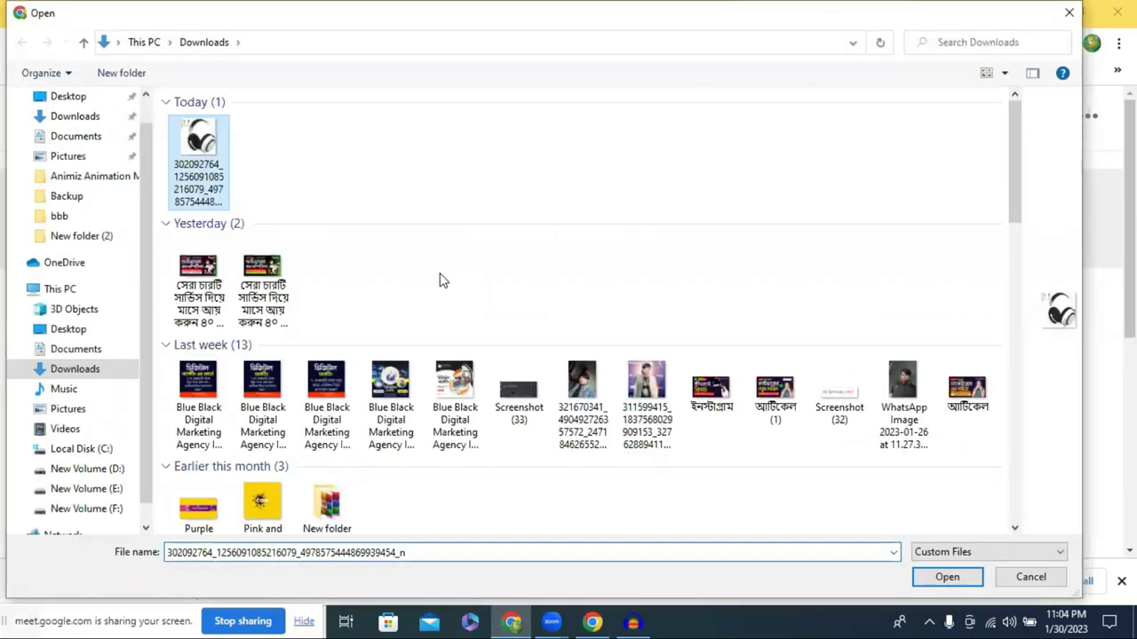
left_click(942, 579)
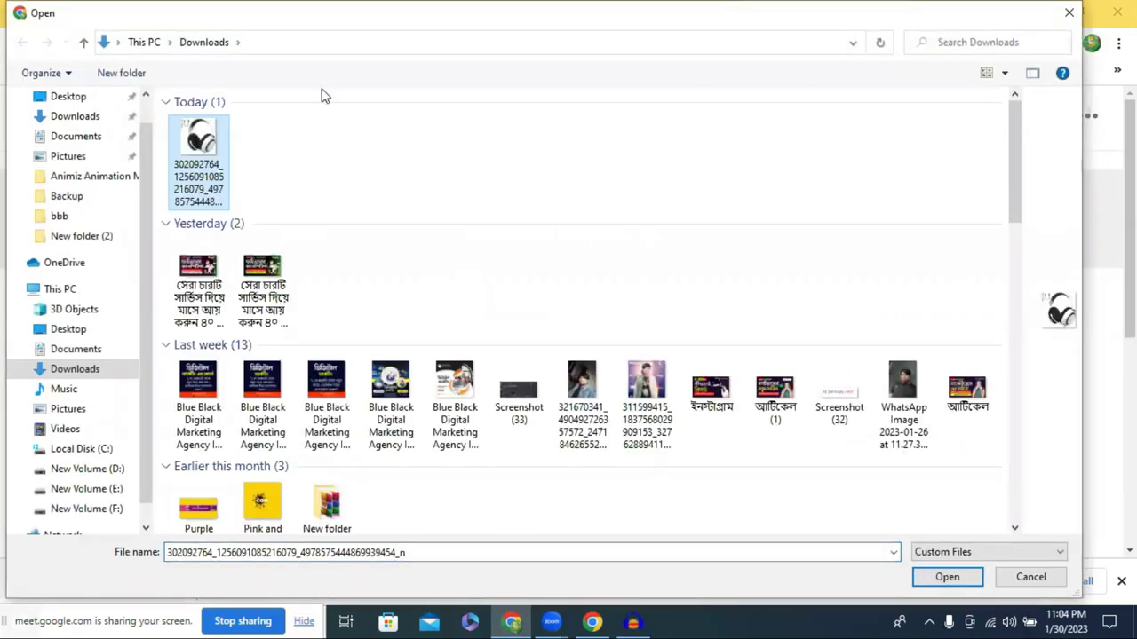
Paste the Facebook post's product description into the part body
key("ctrl+1")
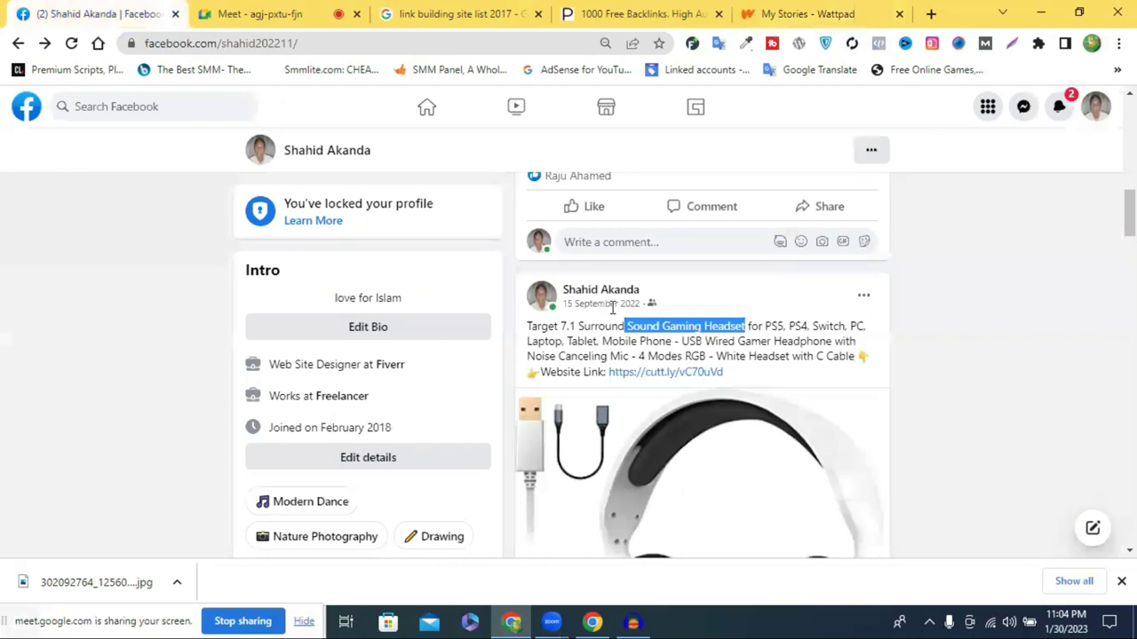
scroll(728, 302, "down", 1)
triple_click(530, 243)
key("ctrl+c")
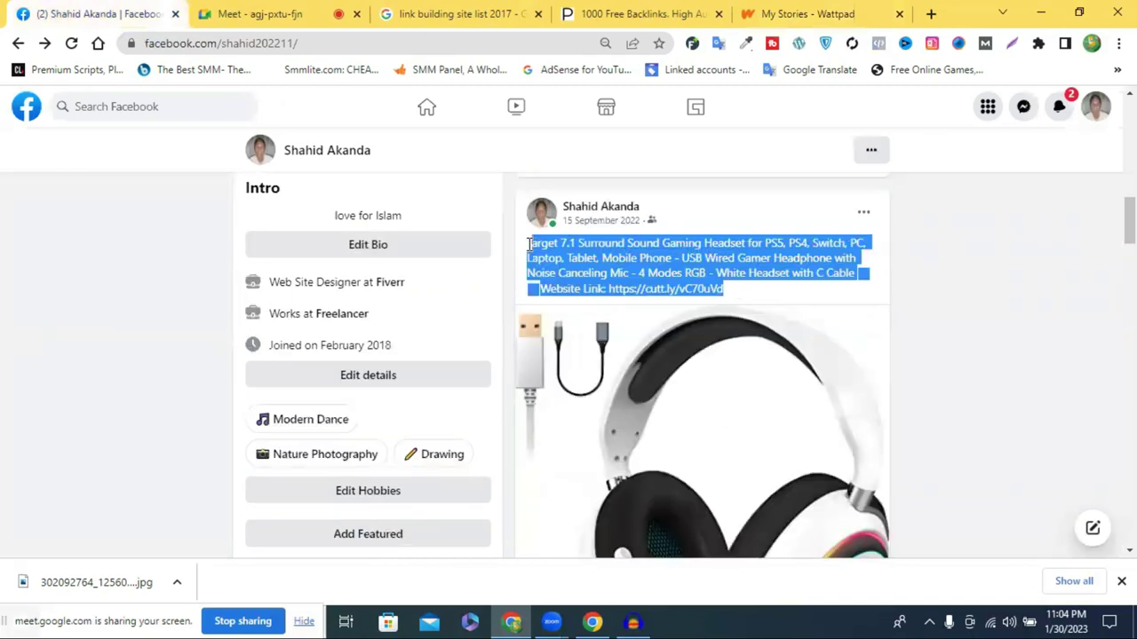
key("ctrl+5")
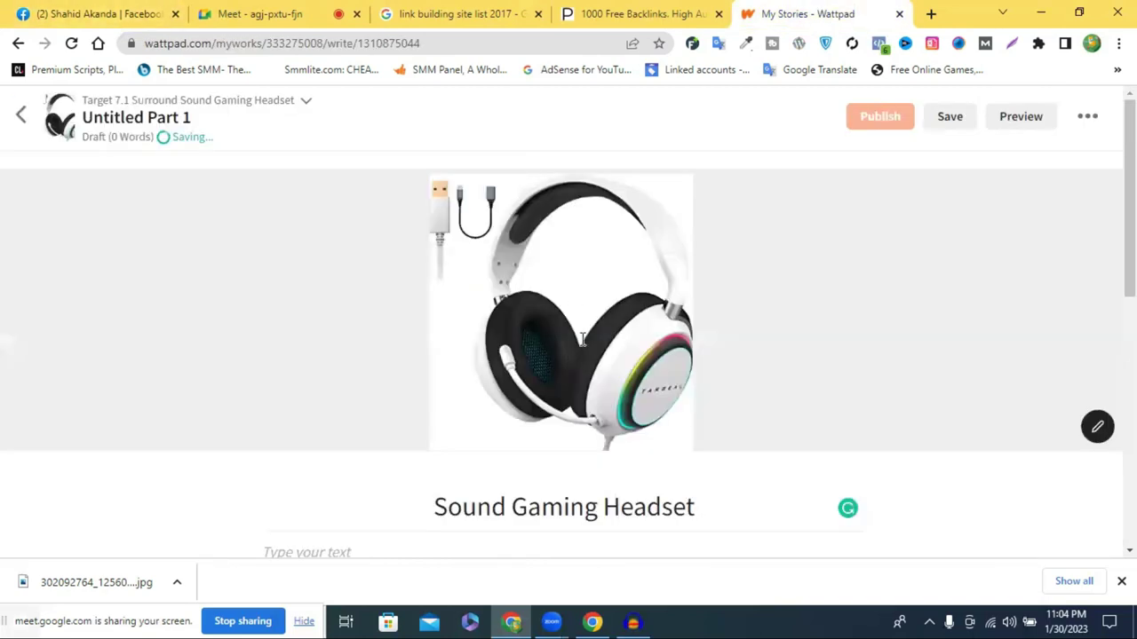
scroll(376, 258, "down", 4)
left_click(357, 226)
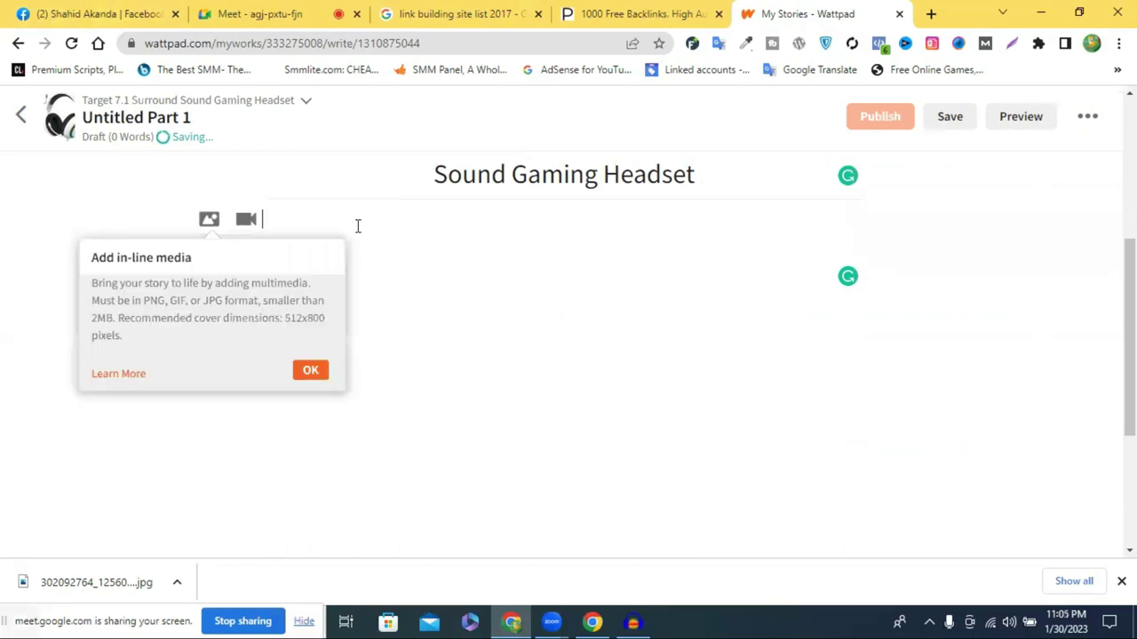
key("ctrl+v")
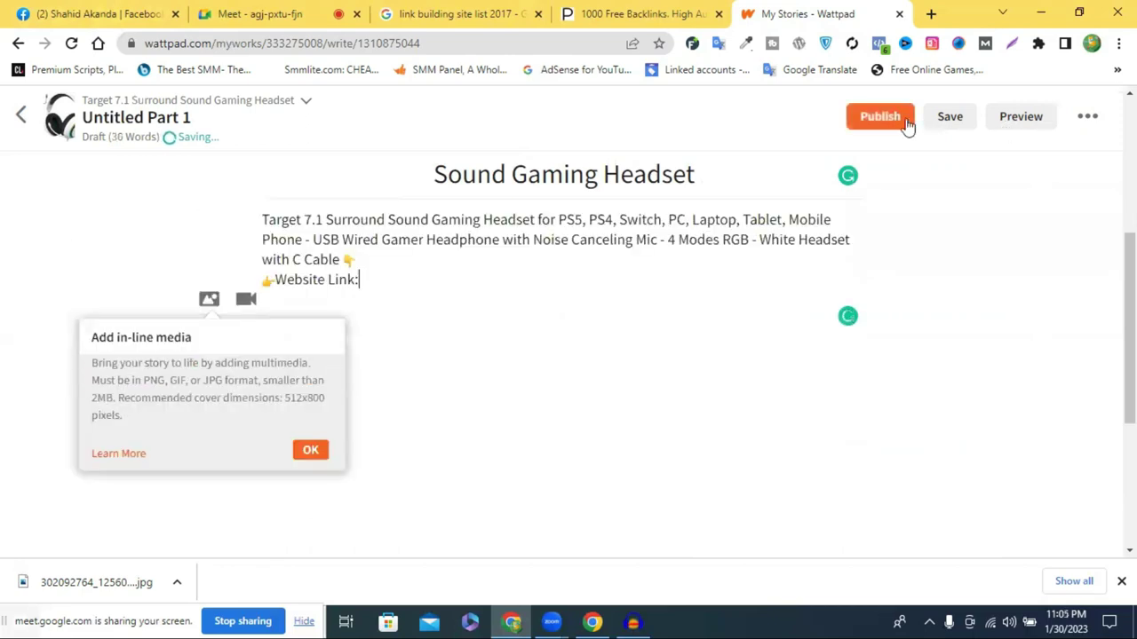
Publish the Sound Gaming Headset part, acknowledging the story is original work
left_click(881, 124)
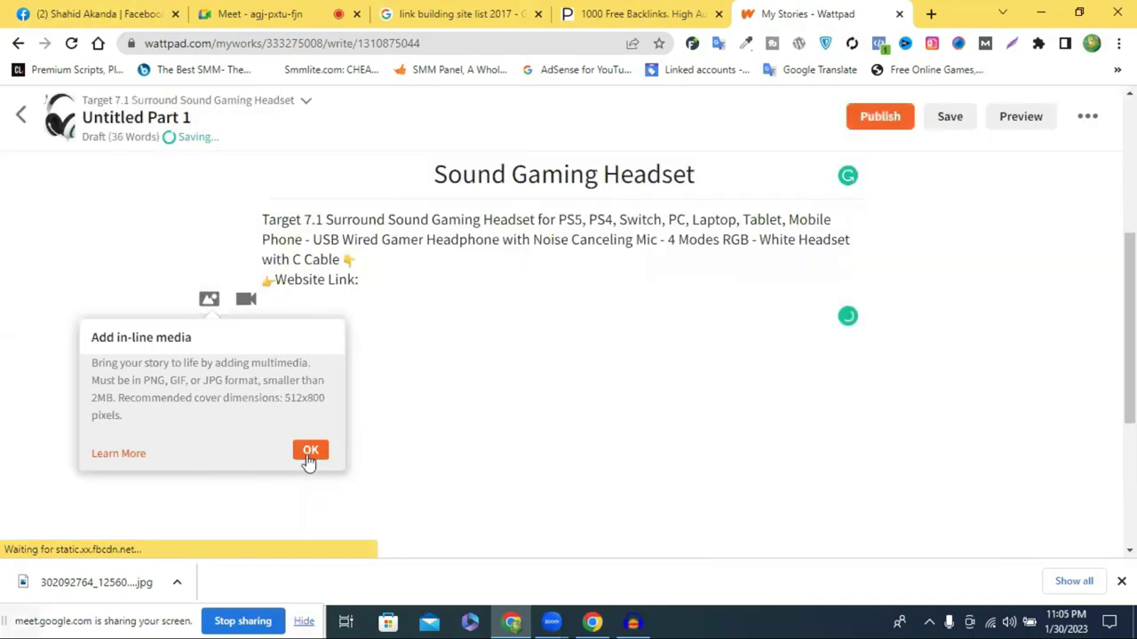
left_click(309, 458)
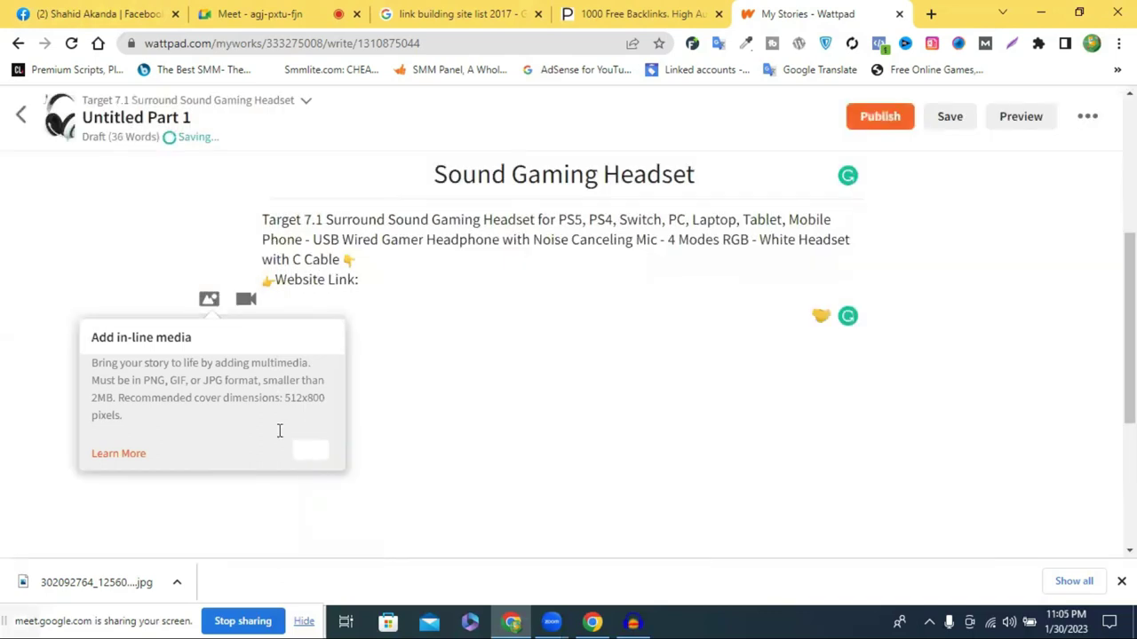
left_click(880, 121)
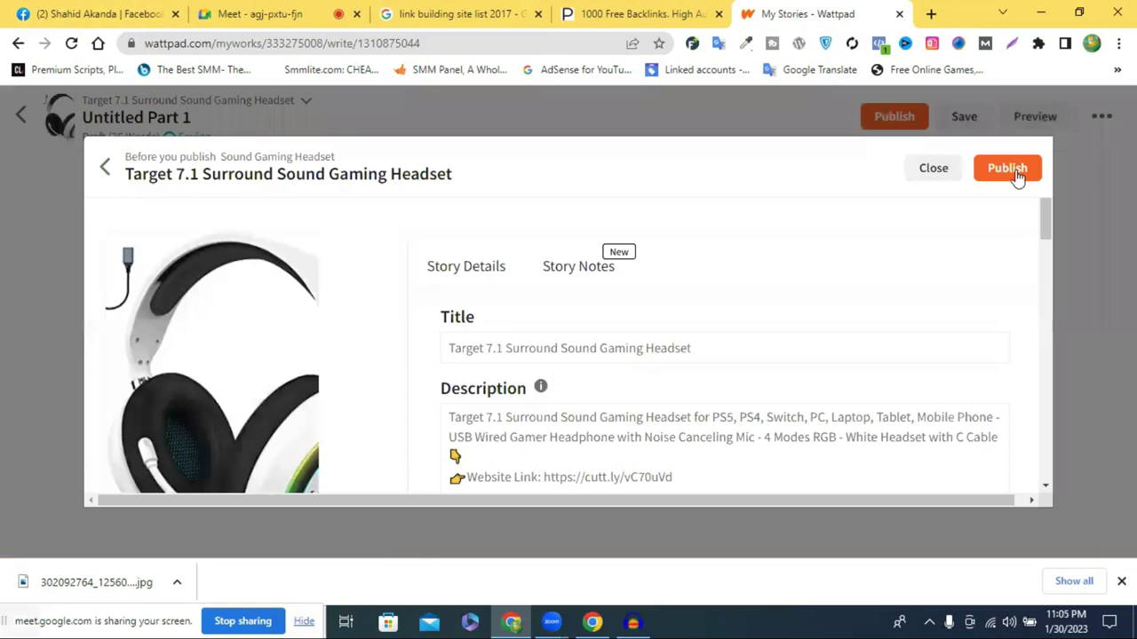
left_click(1017, 174)
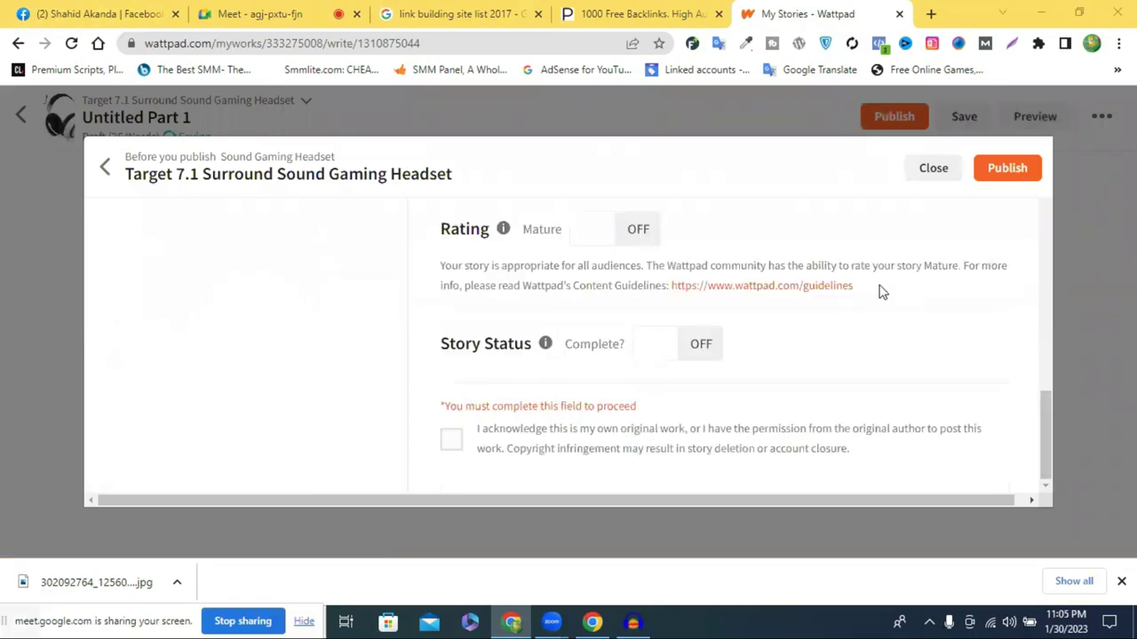
left_click(452, 439)
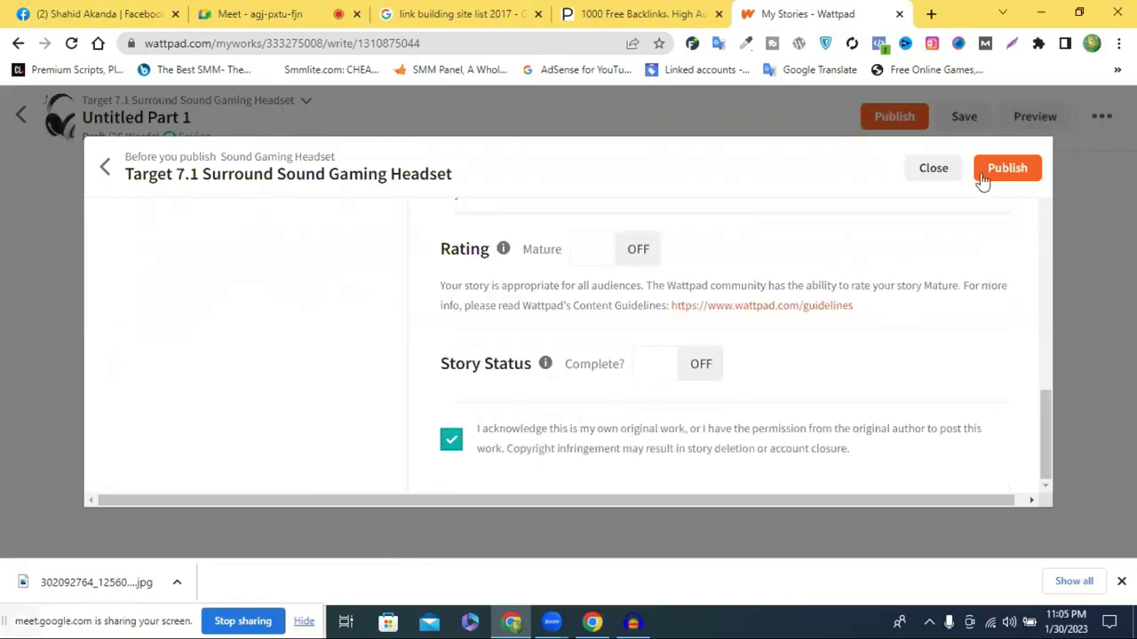
left_click(992, 174)
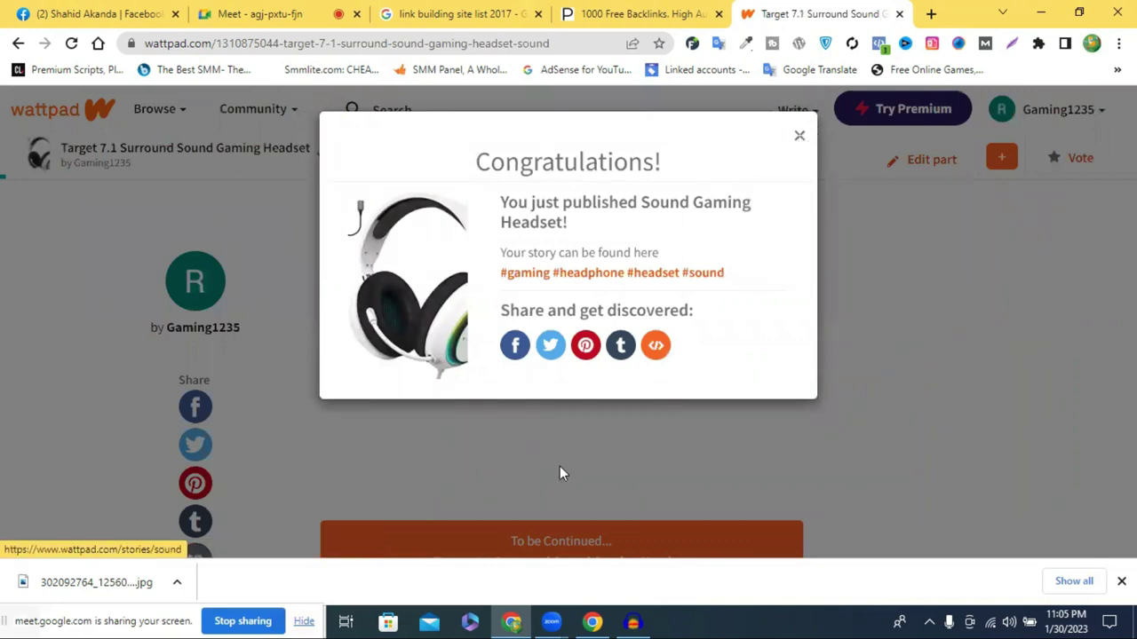
left_click(797, 145)
scroll(385, 327, "down", 1)
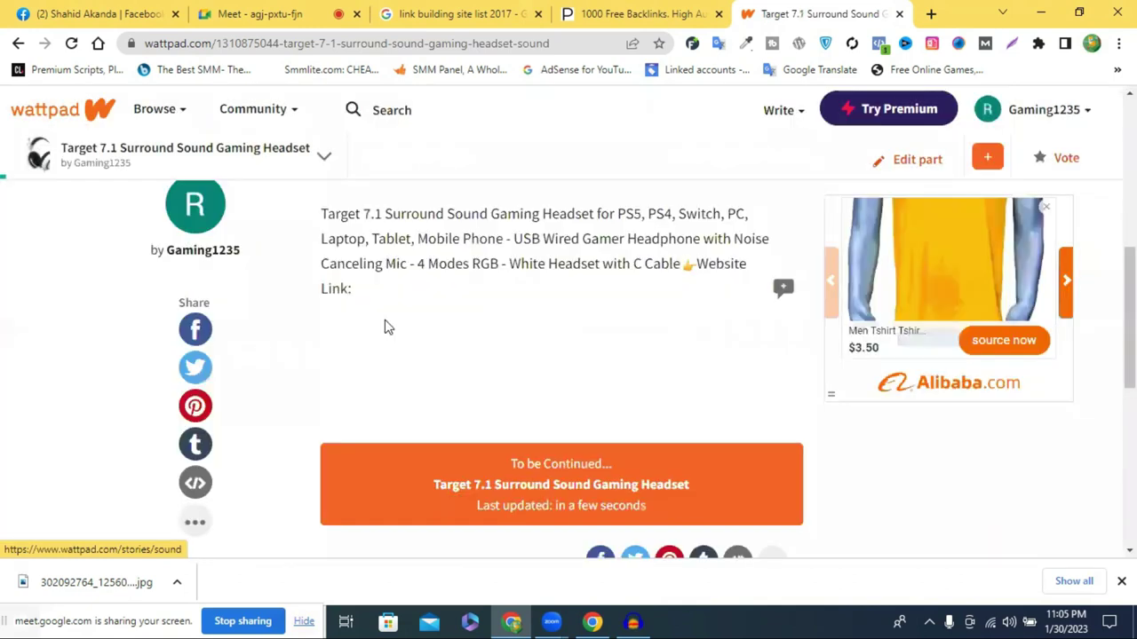
scroll(596, 317, "down", 1)
scroll(600, 318, "down", 3)
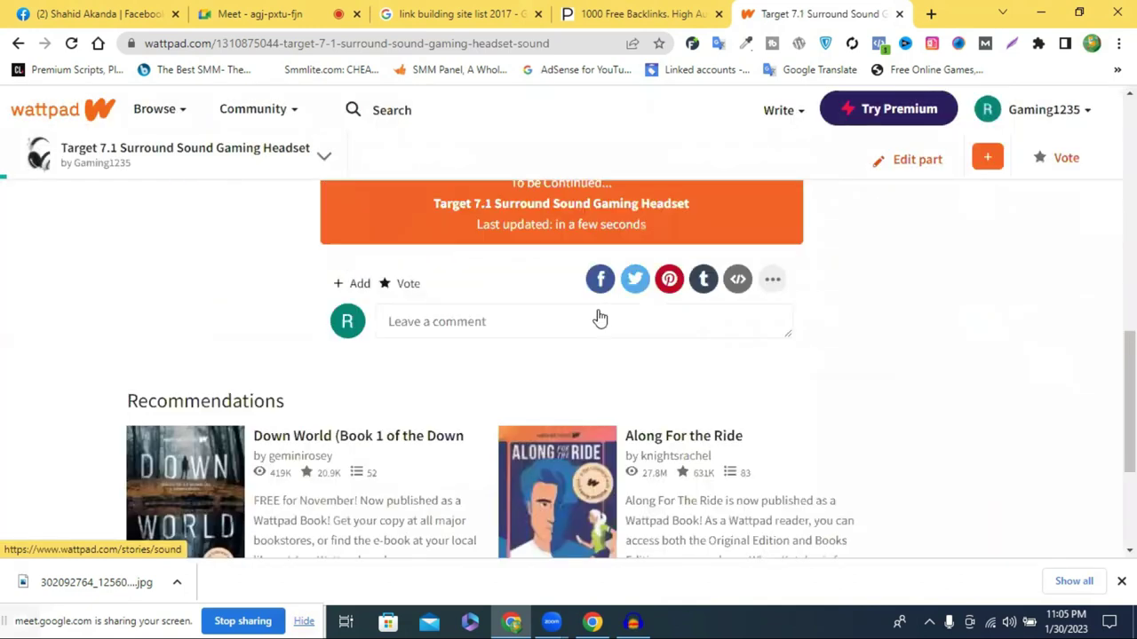
scroll(1016, 116, "up", 3)
scroll(1019, 118, "up", 2)
left_click(1019, 119)
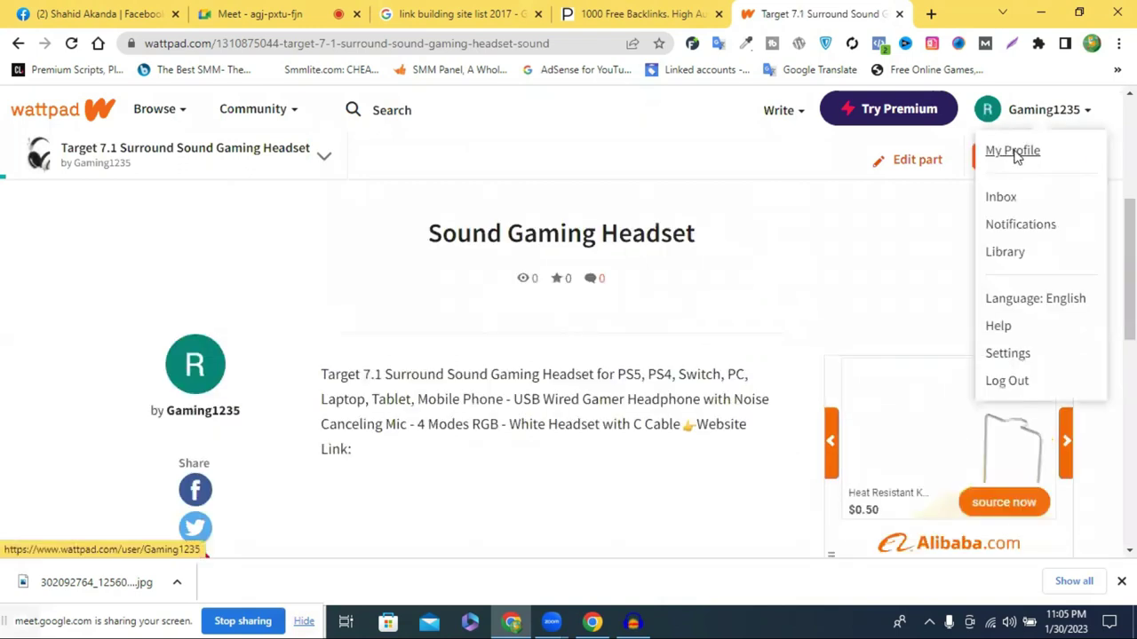
middle_click(1017, 153)
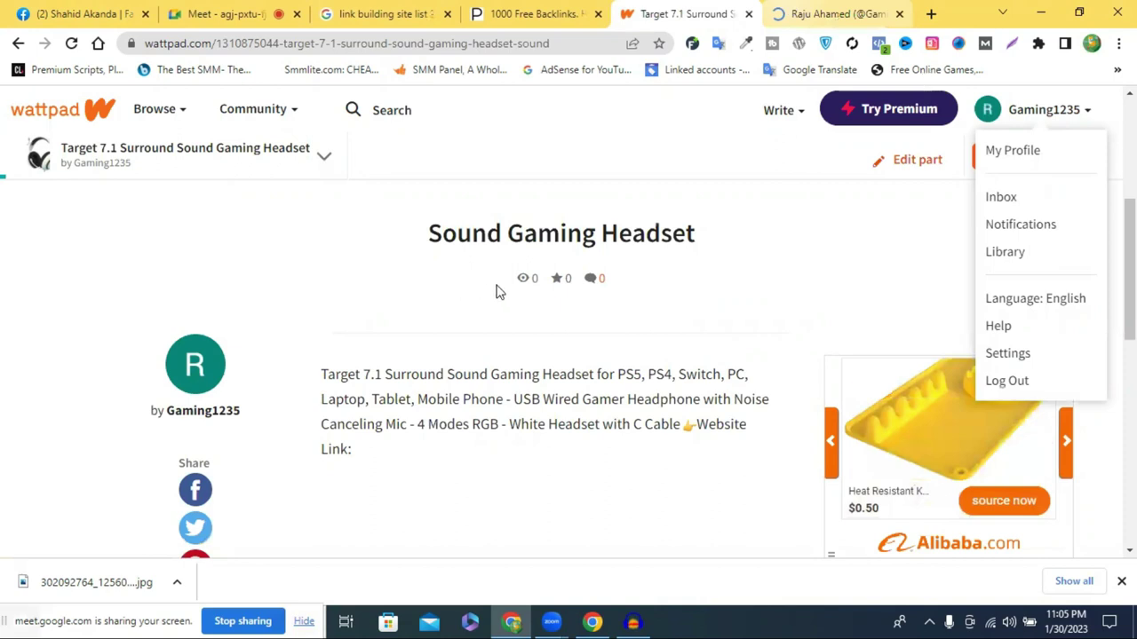
key("ctrl+Tab")
left_click(840, 330)
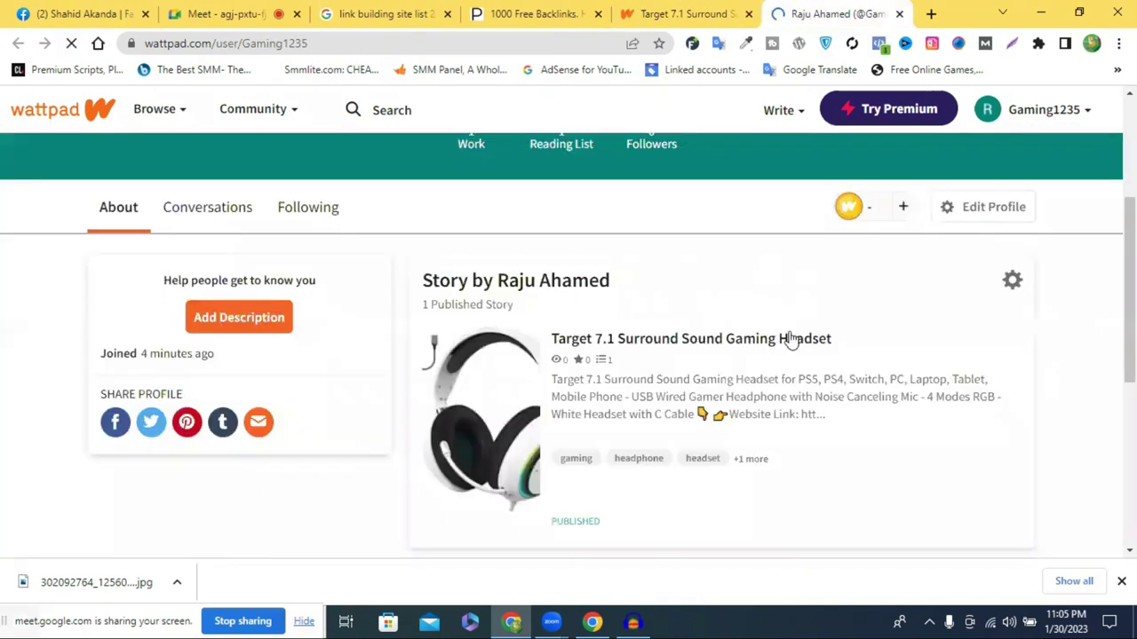
scroll(948, 330, "down", 1)
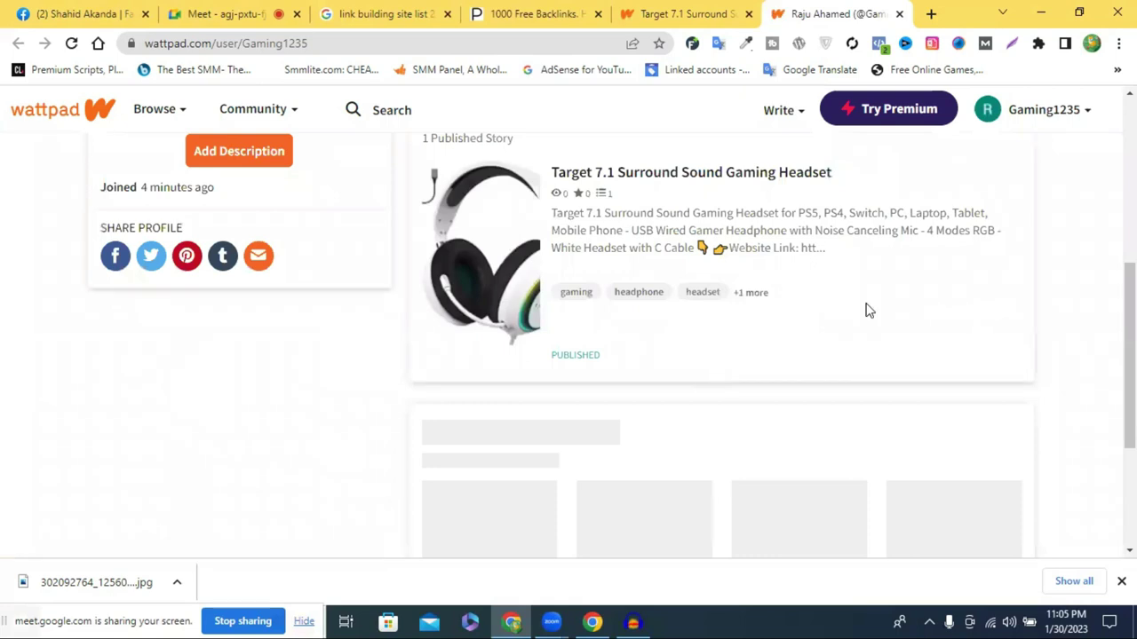
scroll(883, 358, "up", 4)
scroll(883, 355, "down", 2)
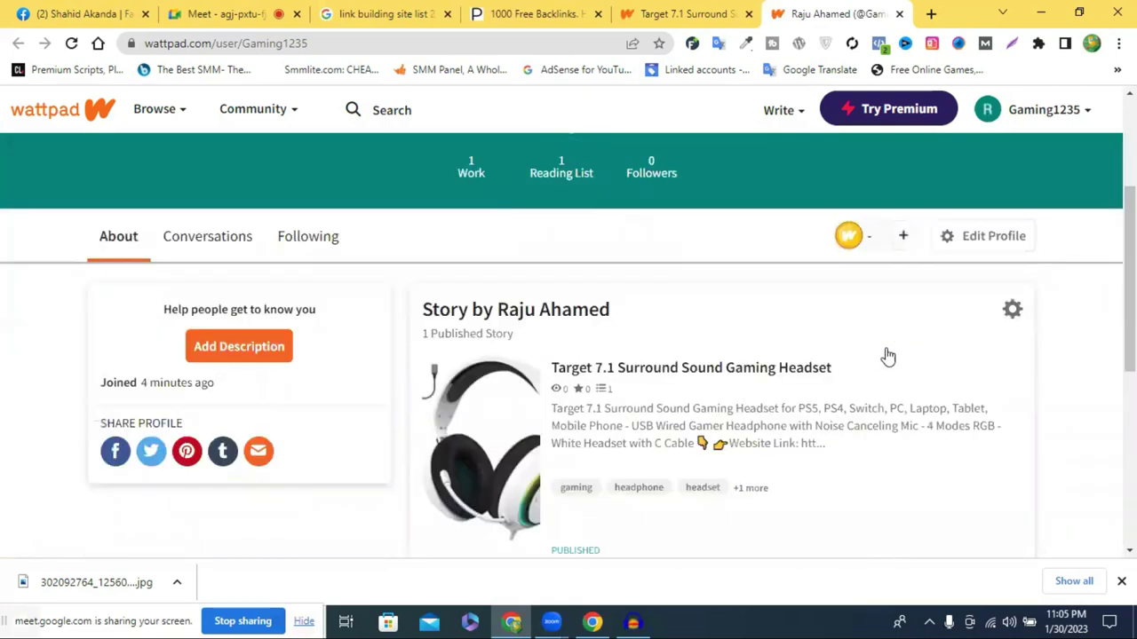
scroll(893, 350, "down", 1)
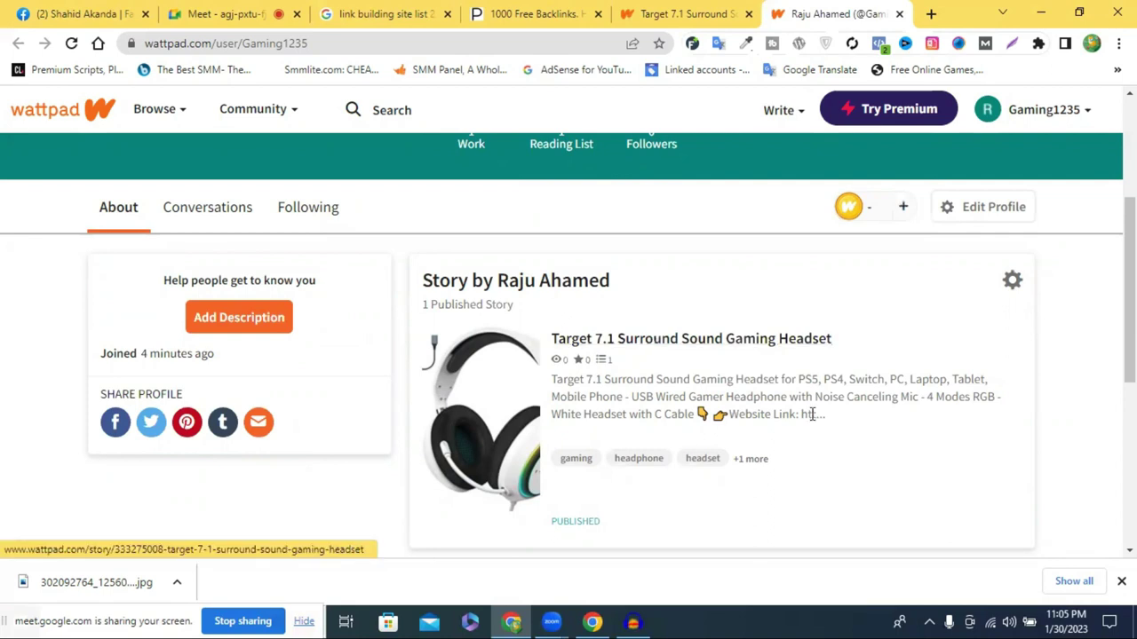
scroll(554, 367, "down", 2)
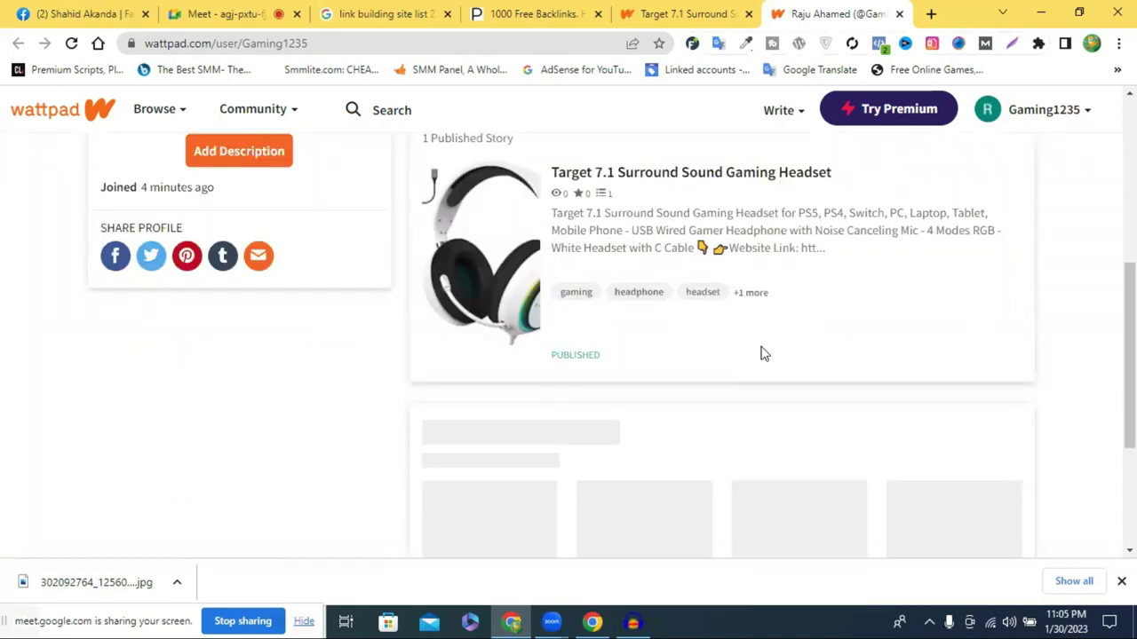
scroll(586, 413, "up", 3)
scroll(568, 395, "down", 1)
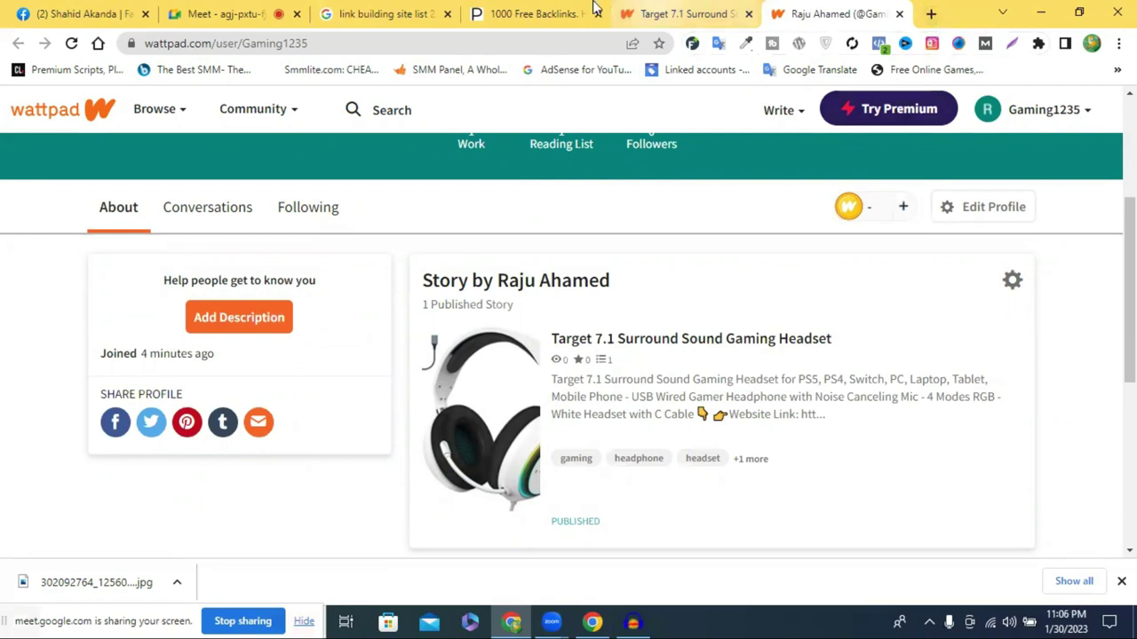
Close the 'link building site list' results tab and open a new Google tab
left_click(508, 11)
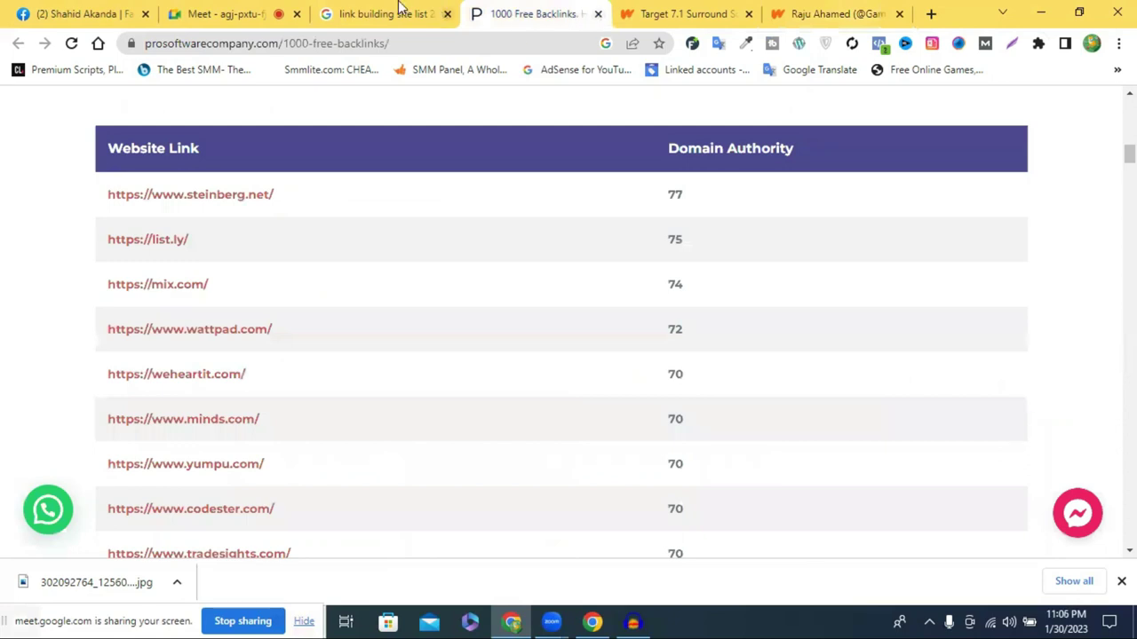
left_click(400, 10)
left_click(448, 15)
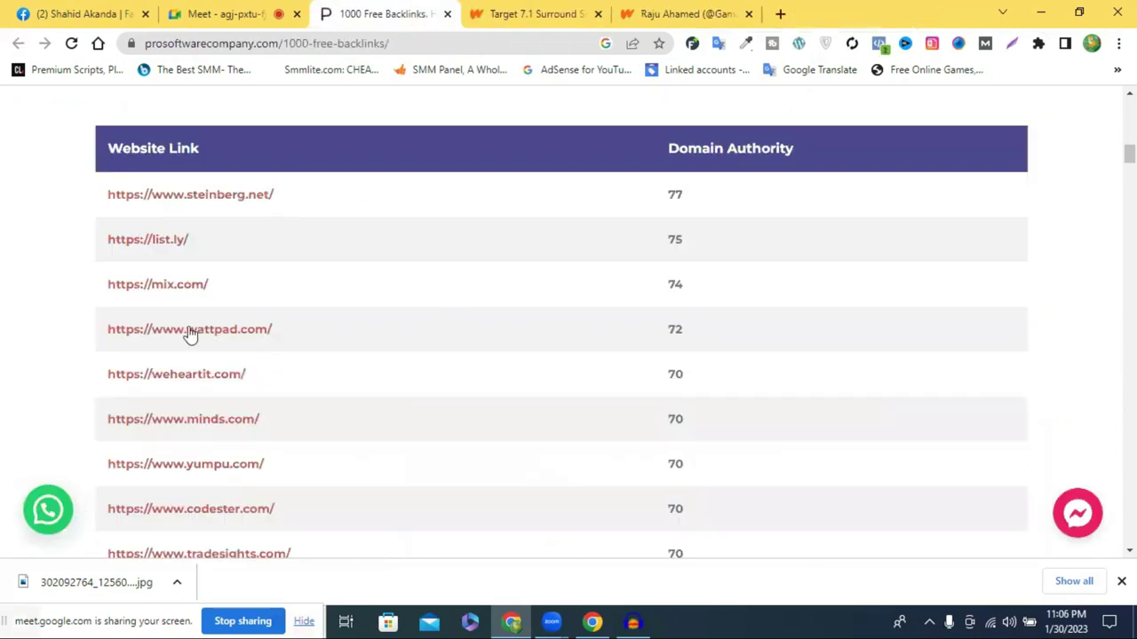
left_click(930, 13)
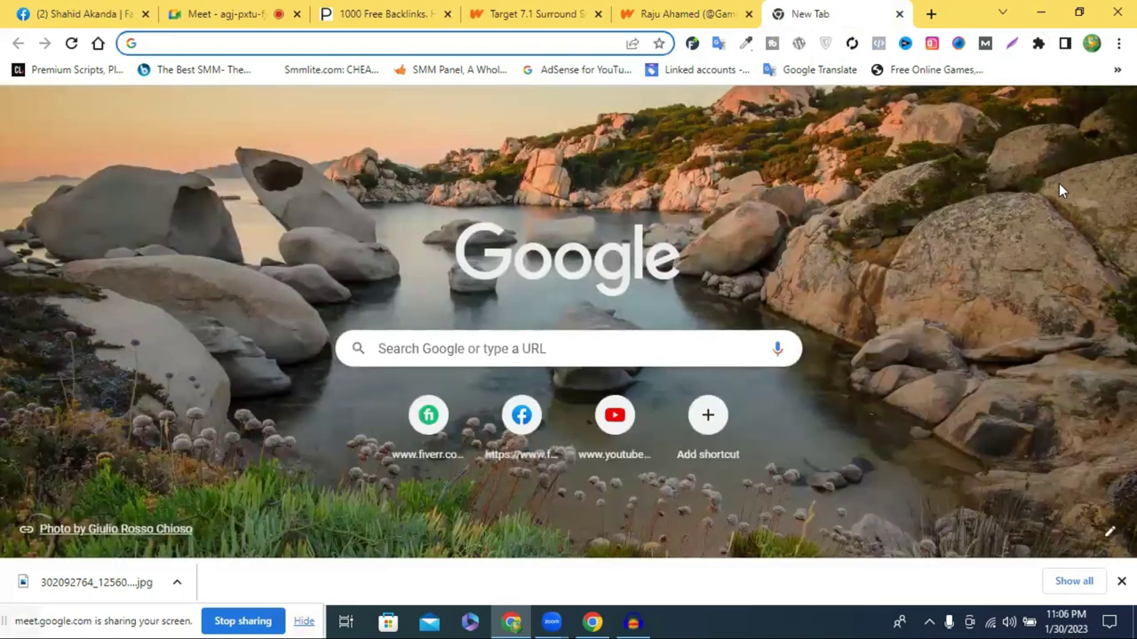
From Google Drive, create a new blank Google Sheets spreadsheet and select its title
left_click(1069, 112)
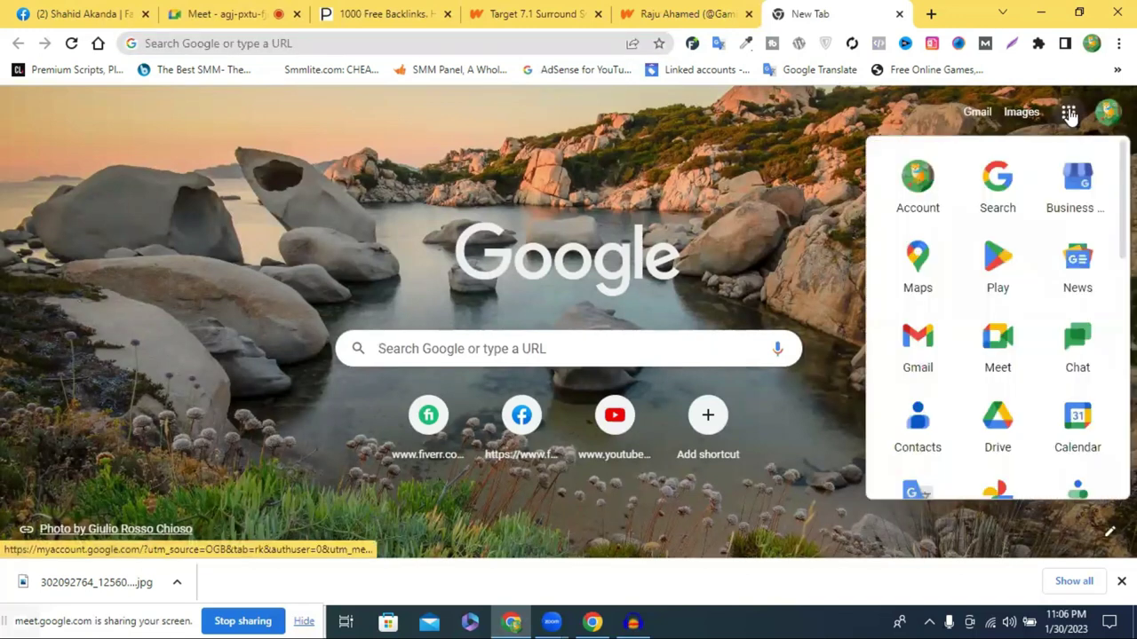
left_click(1002, 426)
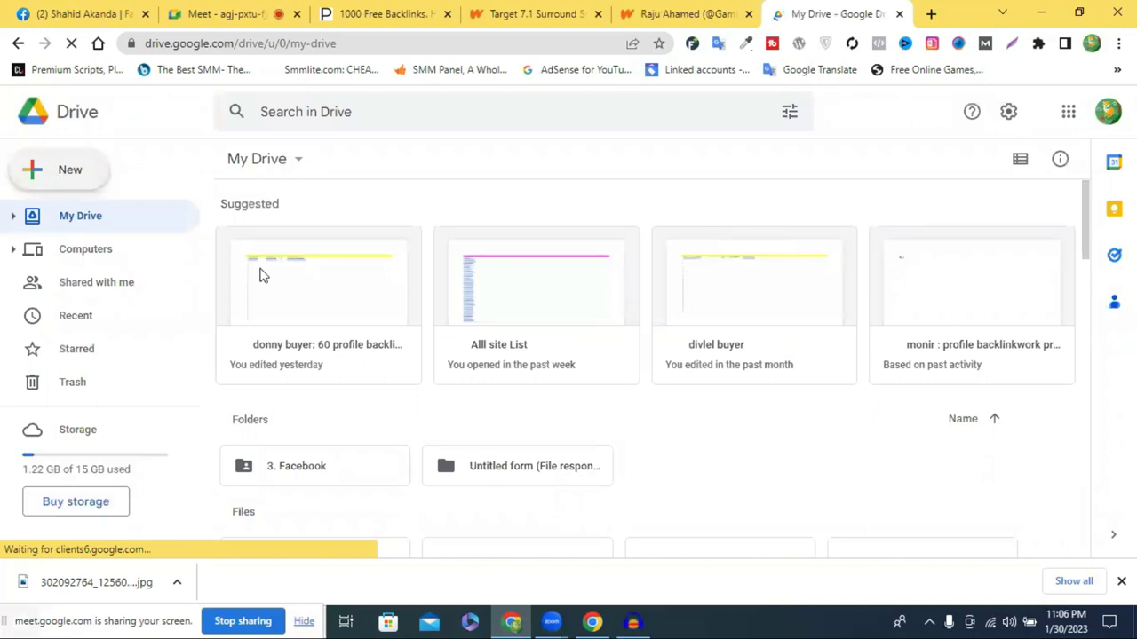
left_click(70, 182)
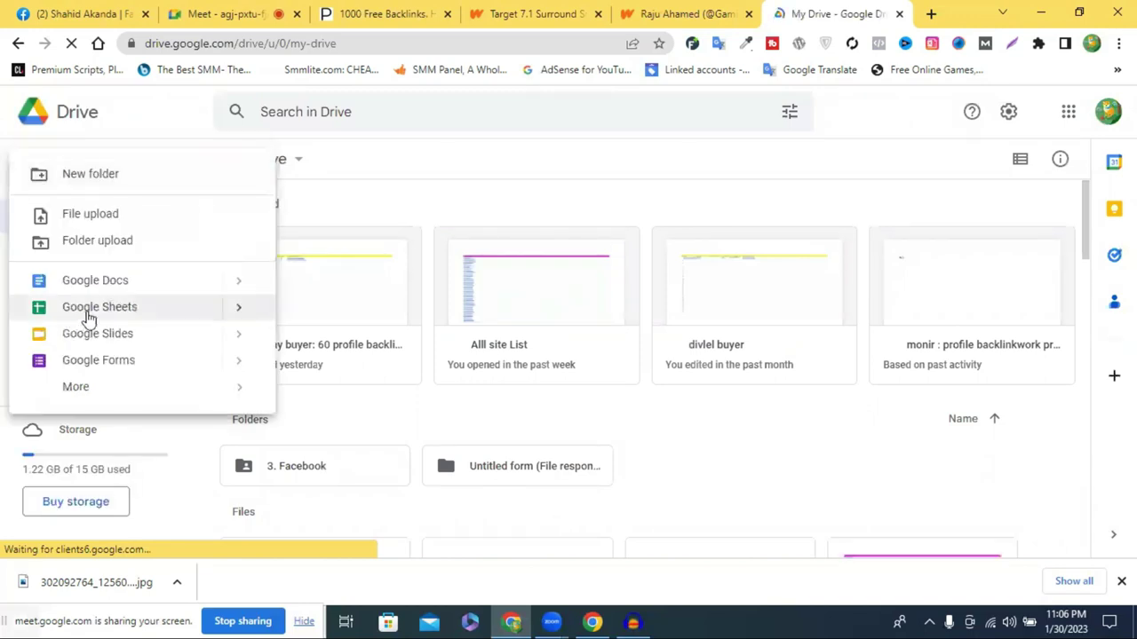
left_click(104, 317)
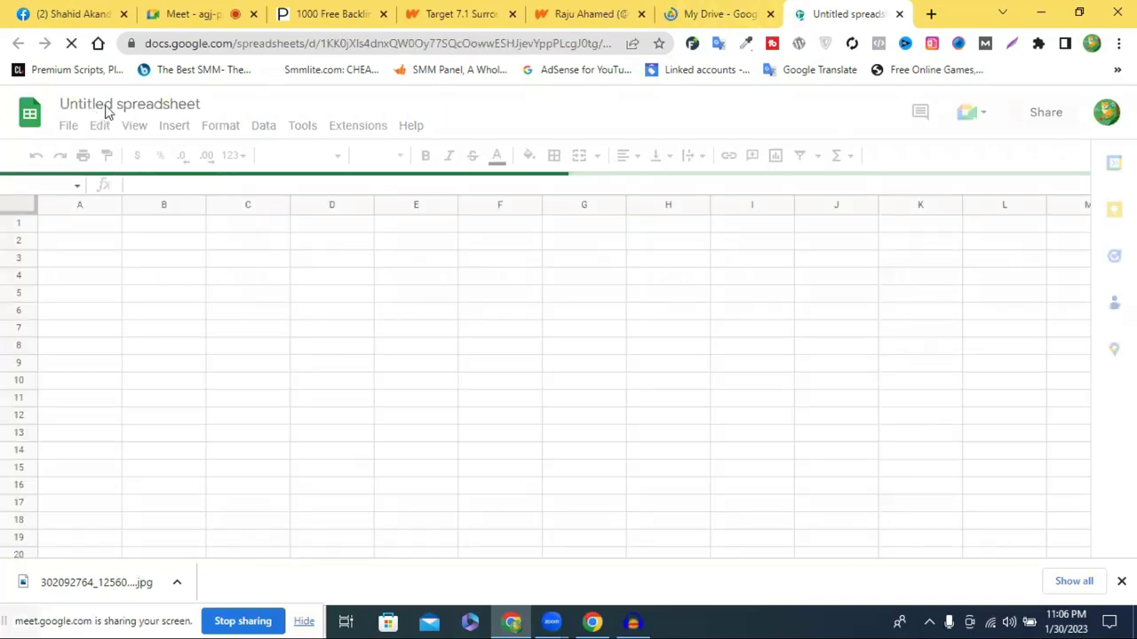
left_click(105, 109)
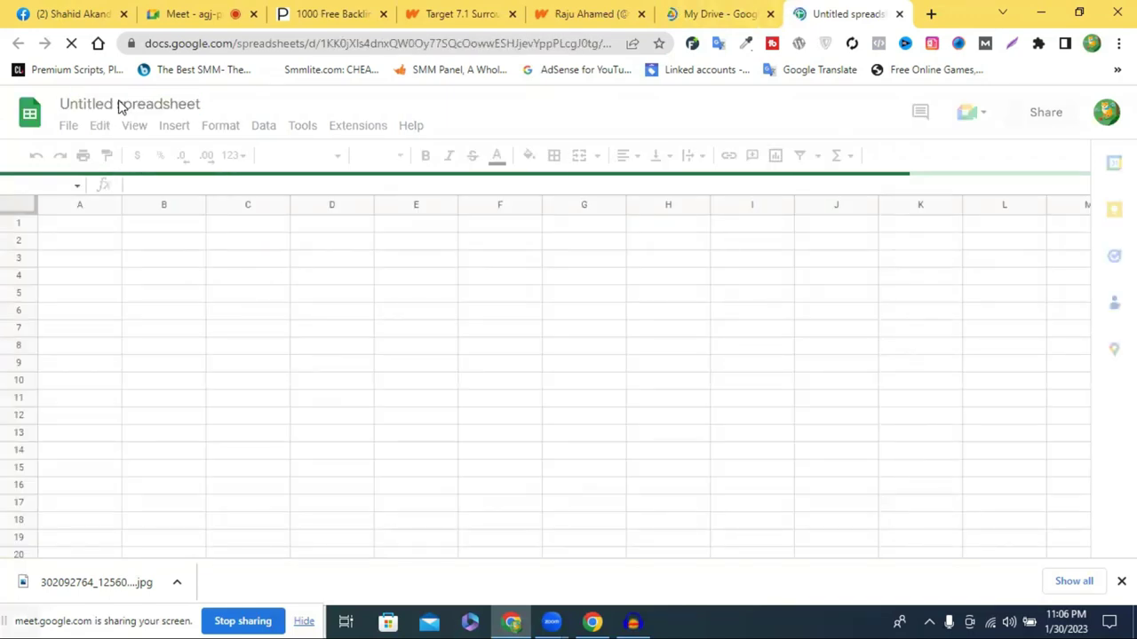
Look over the Wattpad profile page, then return to the untitled spreadsheet
left_click(601, 11)
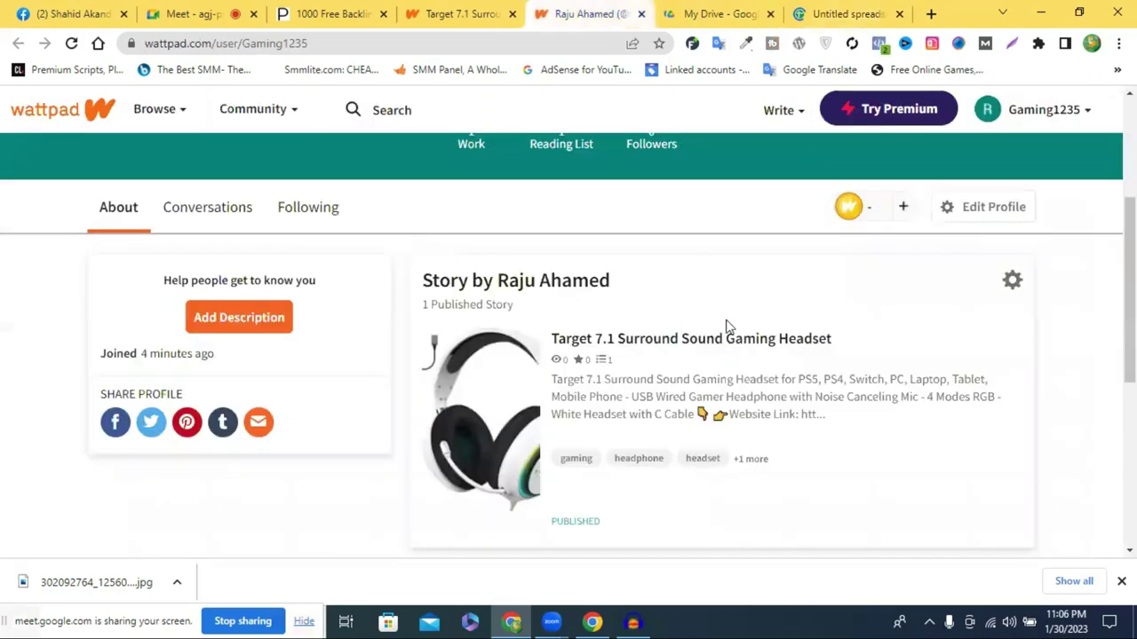
scroll(755, 330, "down", 5)
scroll(737, 324, "up", 3)
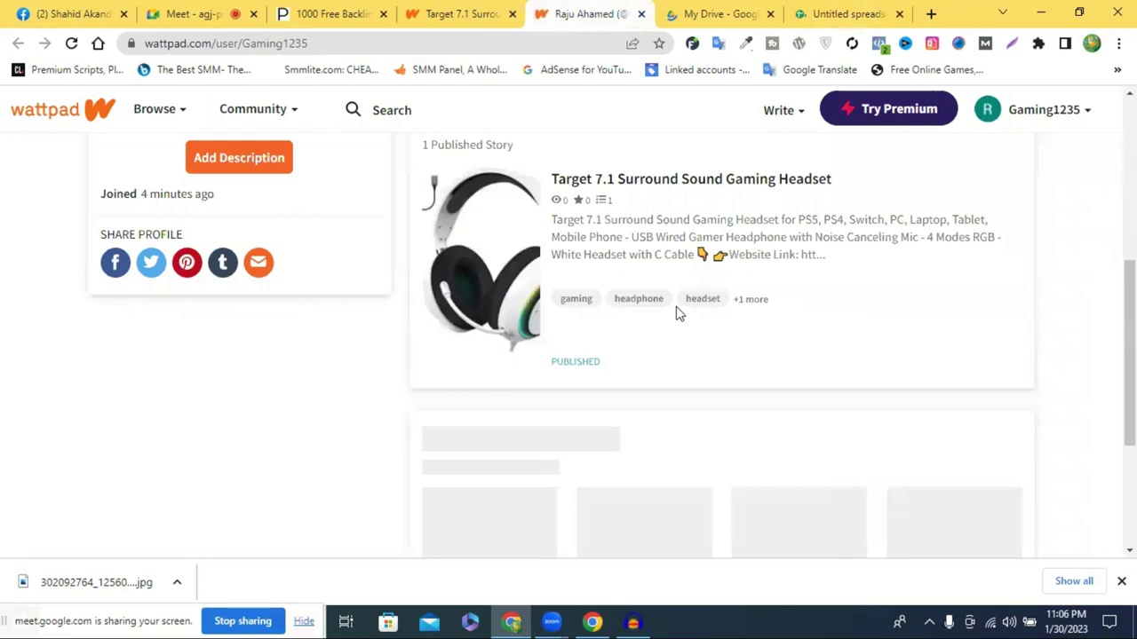
scroll(678, 312, "up", 2)
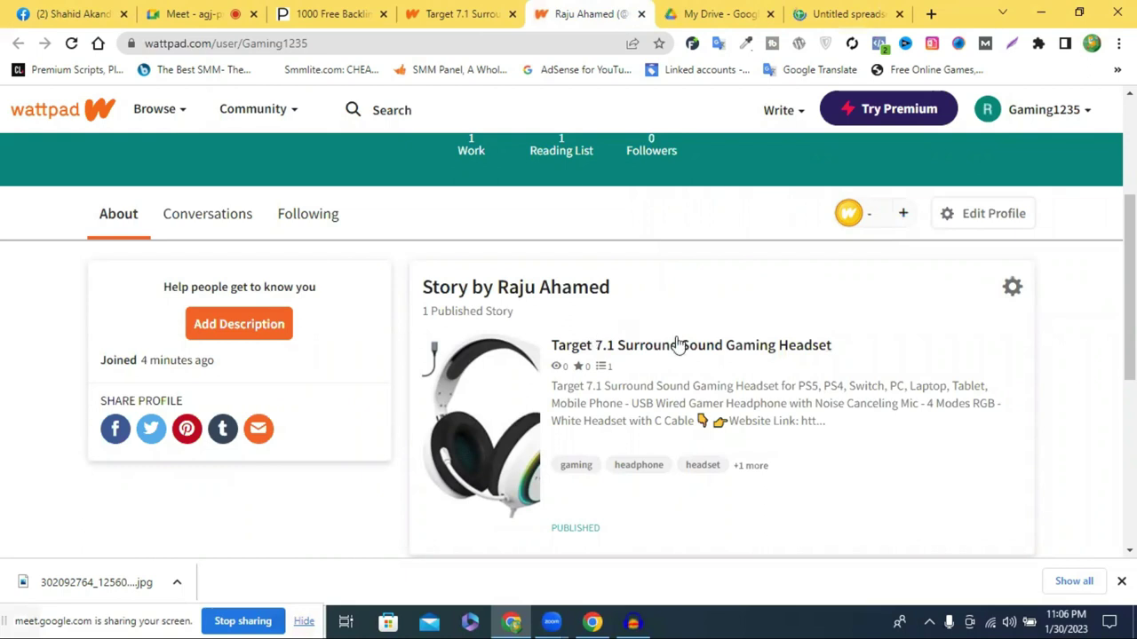
scroll(600, 362, "down", 1)
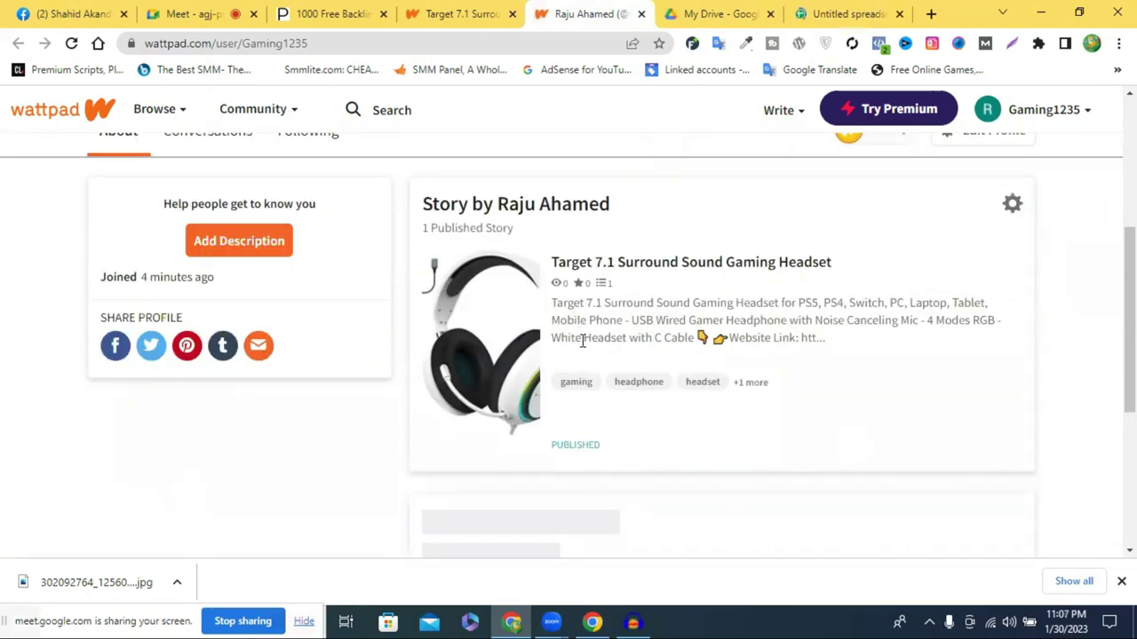
left_click(839, 13)
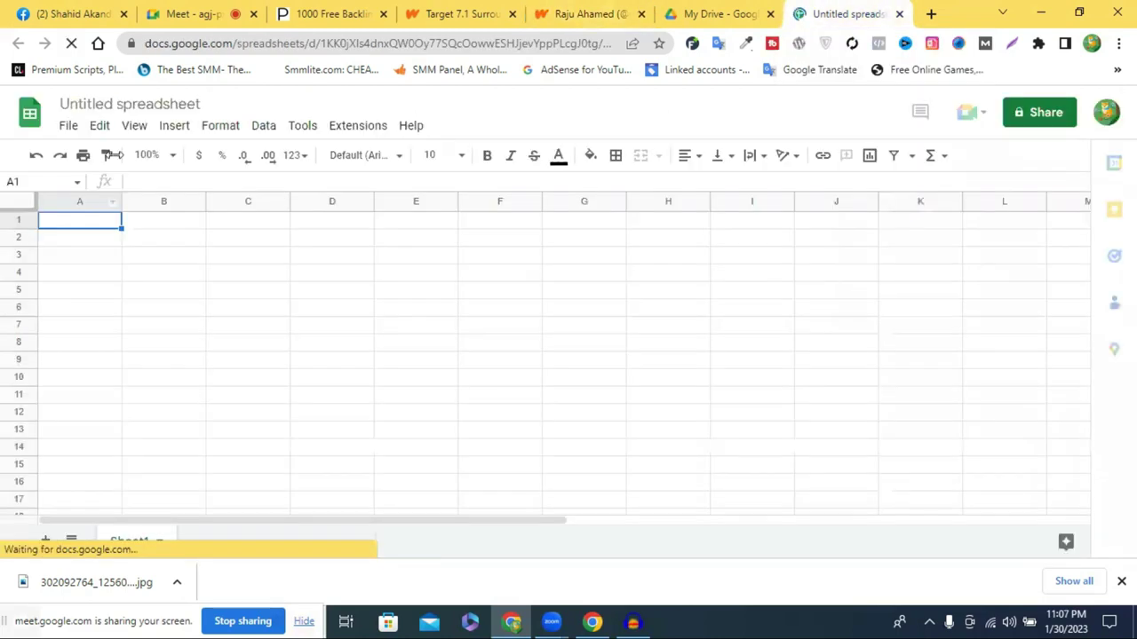
Rename the spreadsheet to 'buyer name: SEO BACKLINKS JOB PROOF'
left_click(113, 103)
left_click(113, 103)
left_click(112, 103)
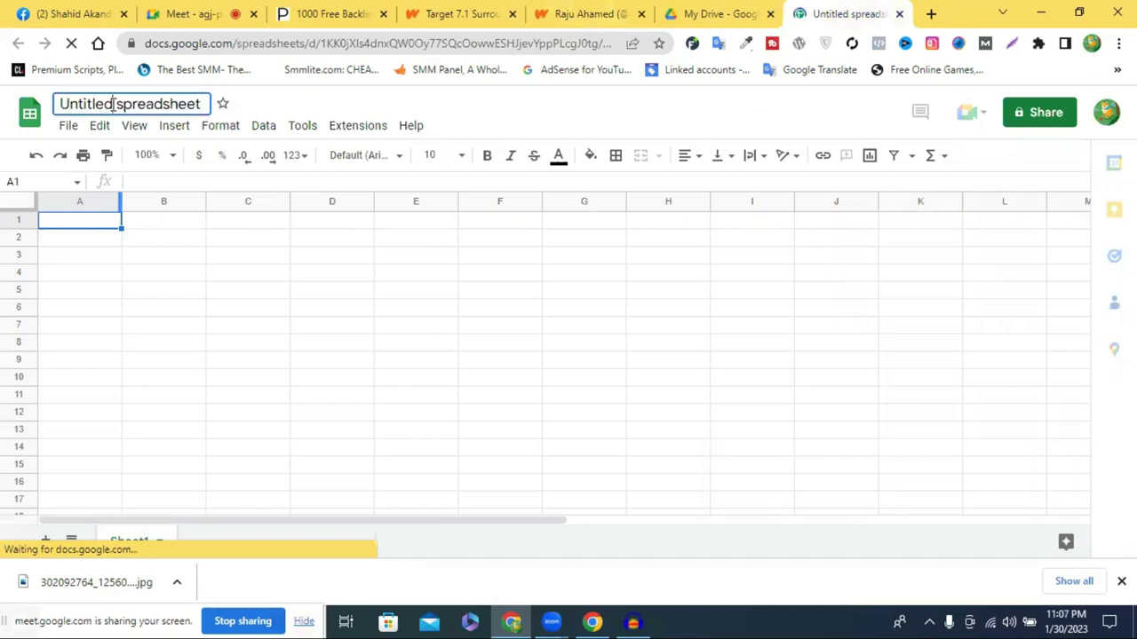
left_click(113, 103)
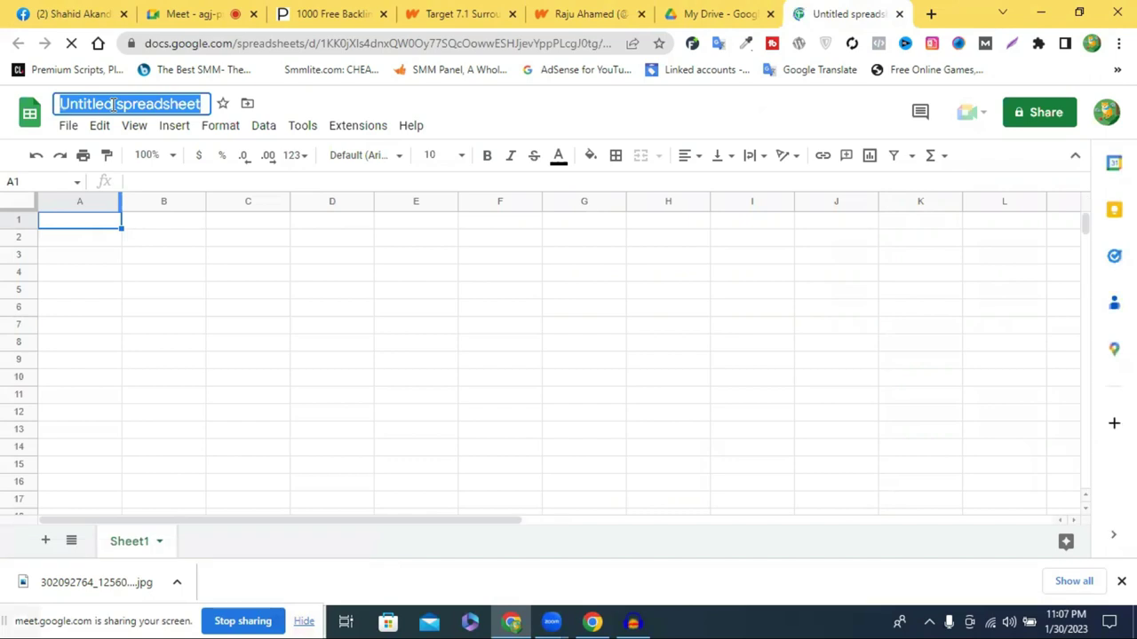
type("bu")
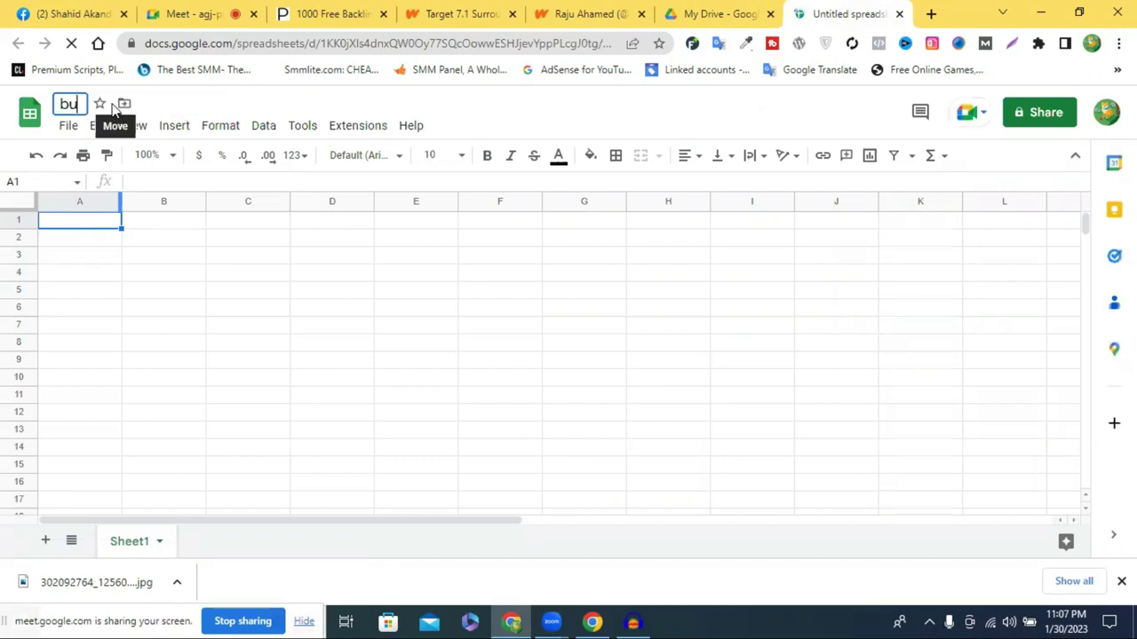
type("yer")
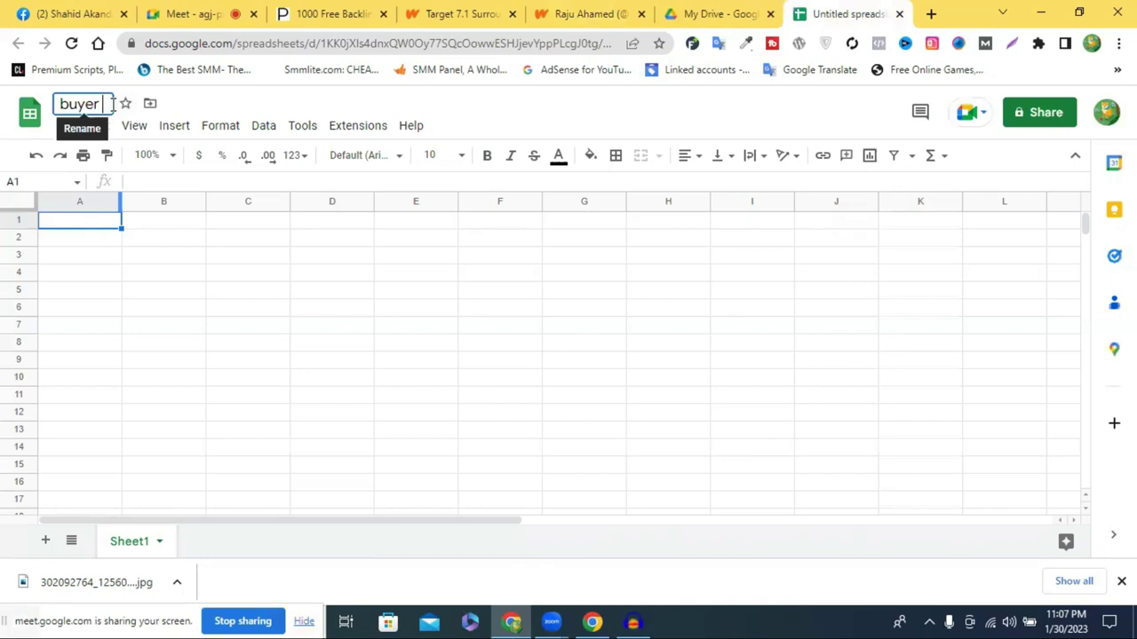
key("BackSpace")
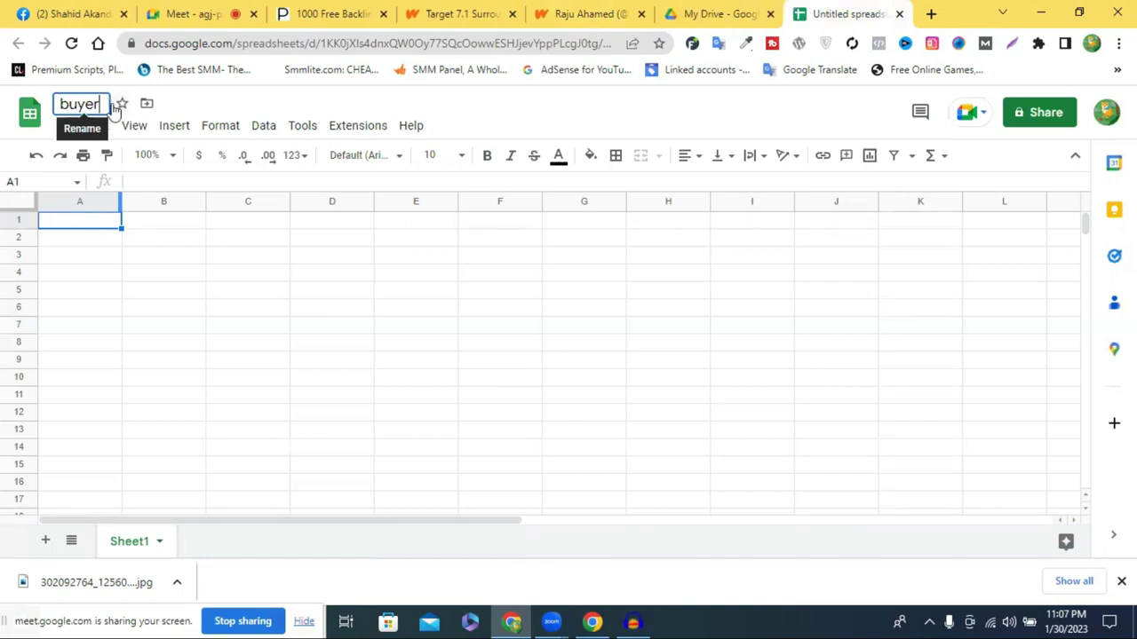
type("nam")
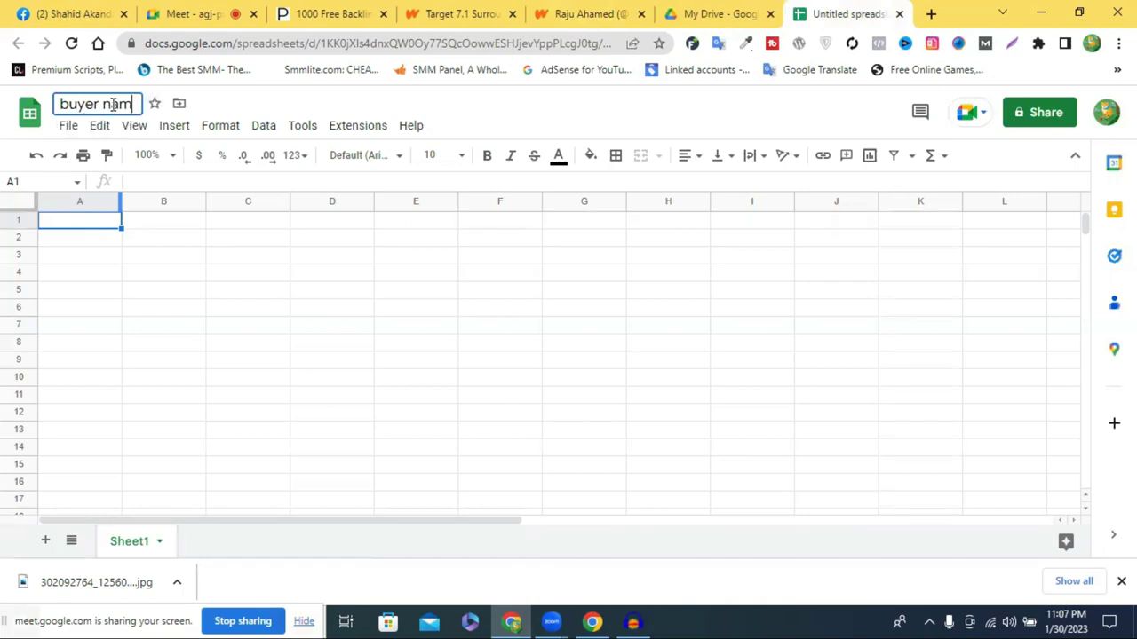
type("e:")
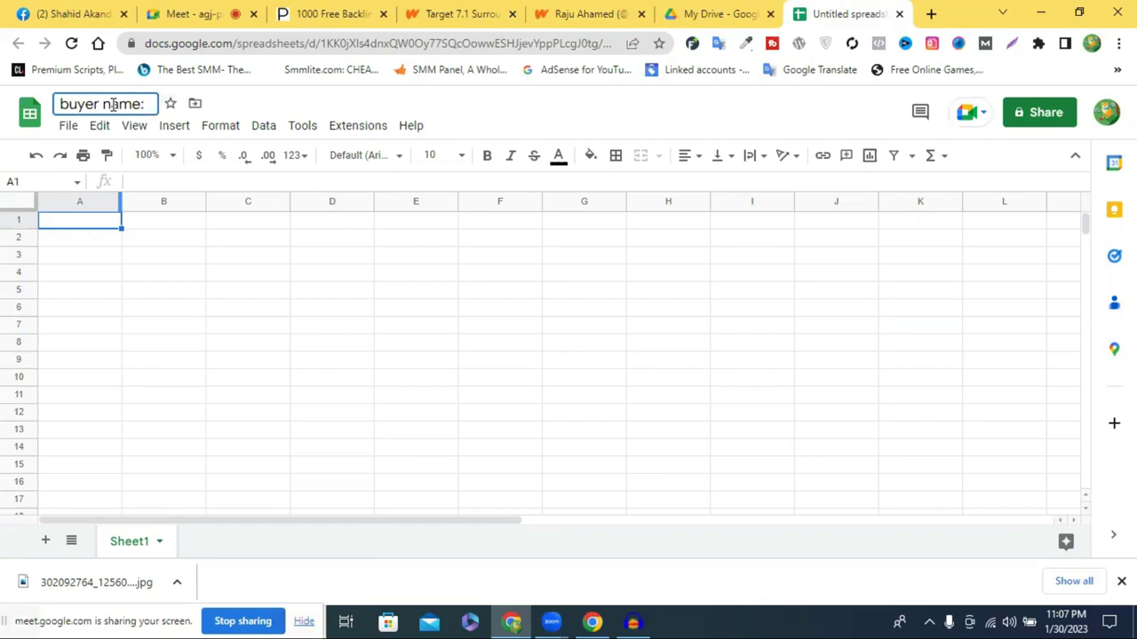
left_click_drag(56, 103, 138, 103)
left_click(147, 103)
type(":SEO")
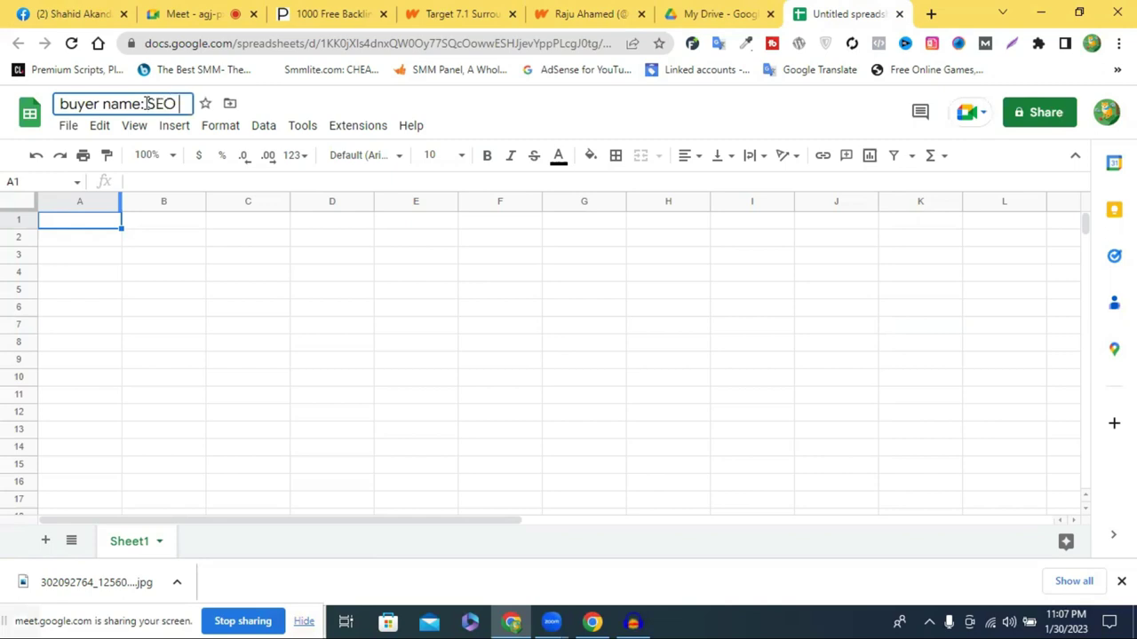
type(" BACKL")
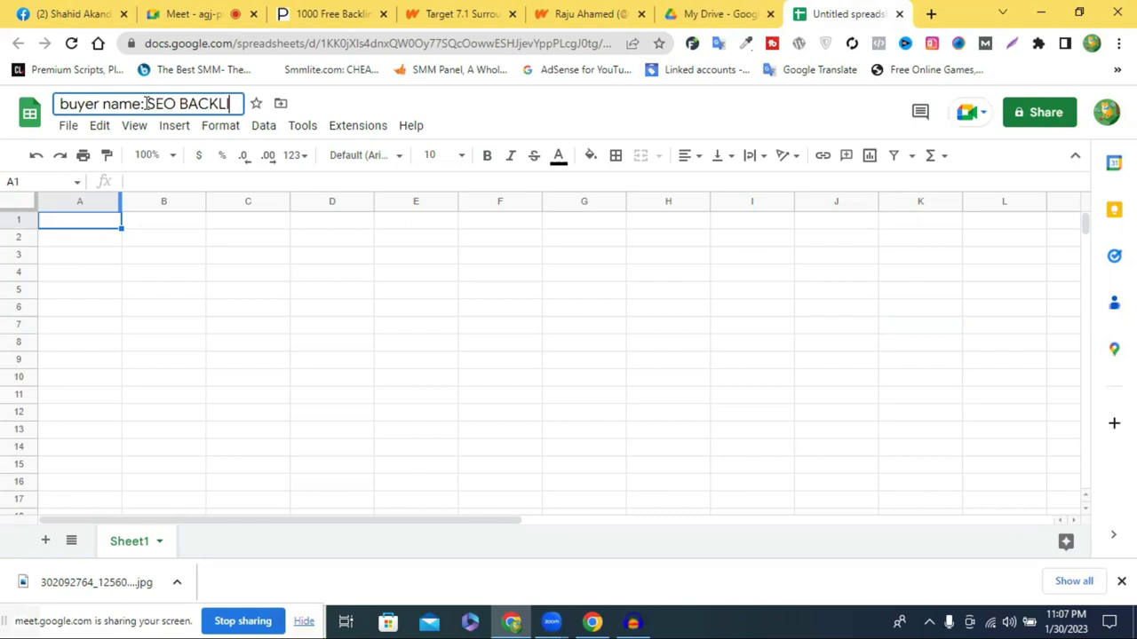
type("INKS ")
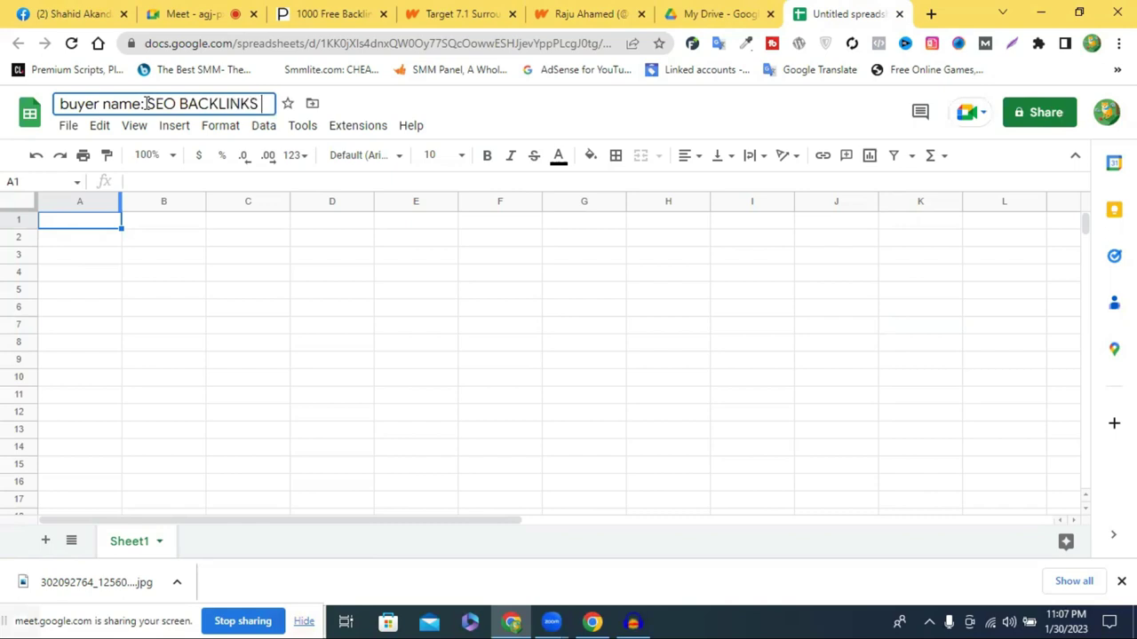
type("JO")
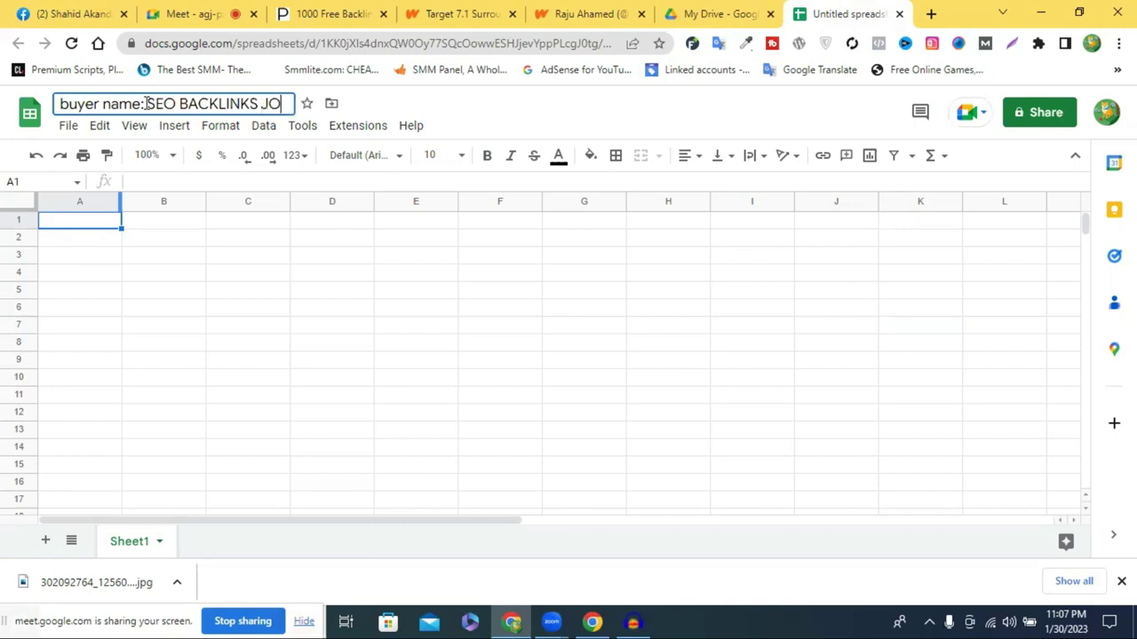
type("B PR")
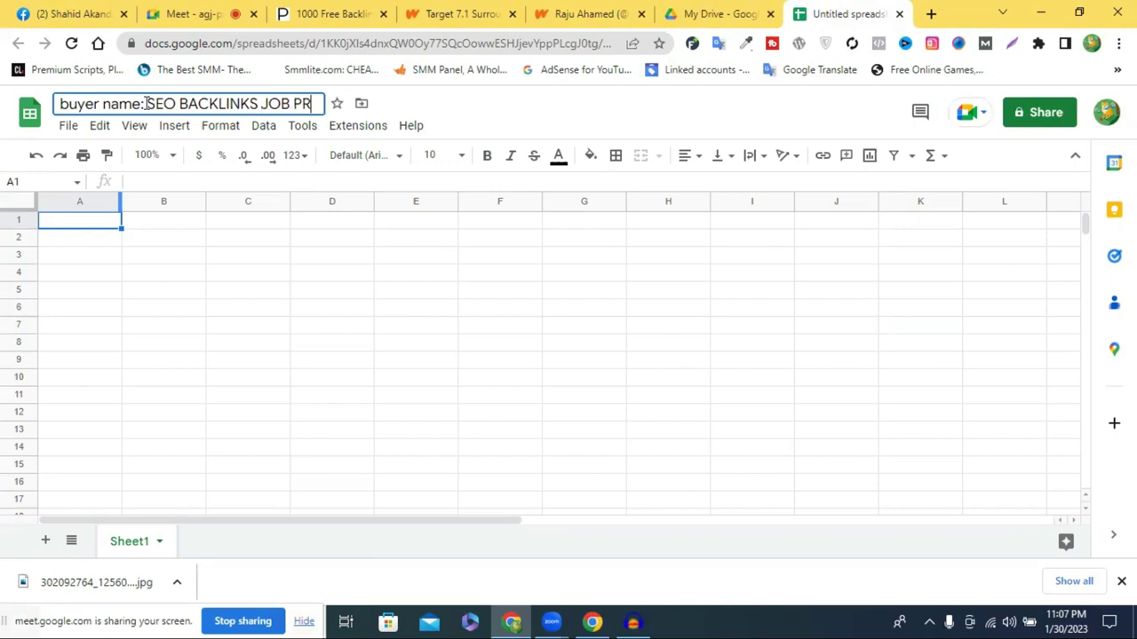
type("OOF")
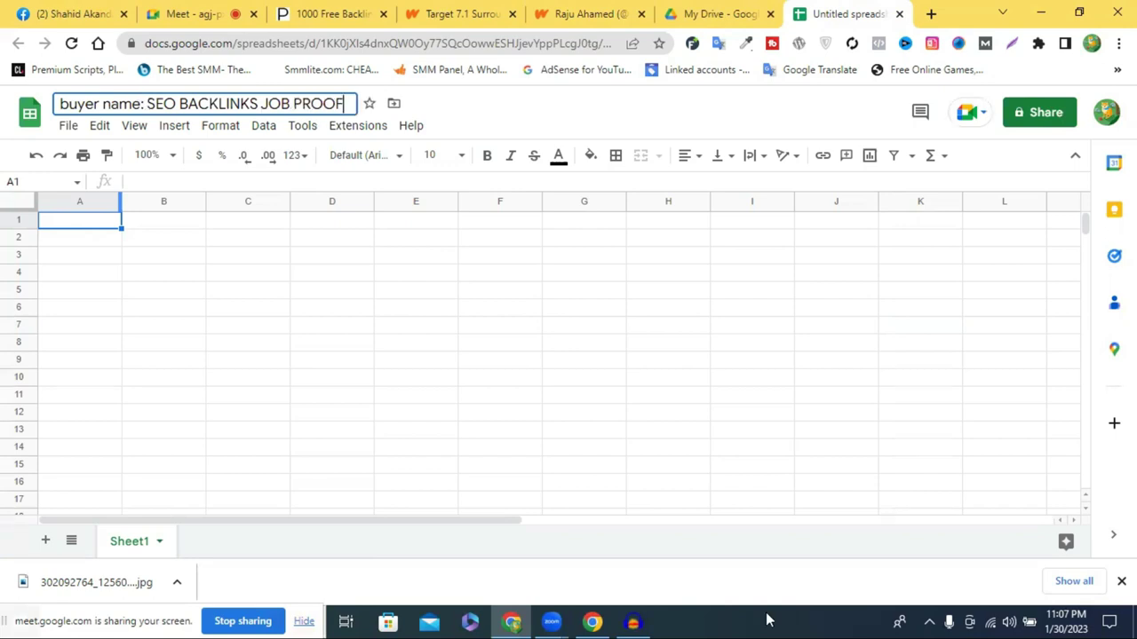
left_click(544, 105)
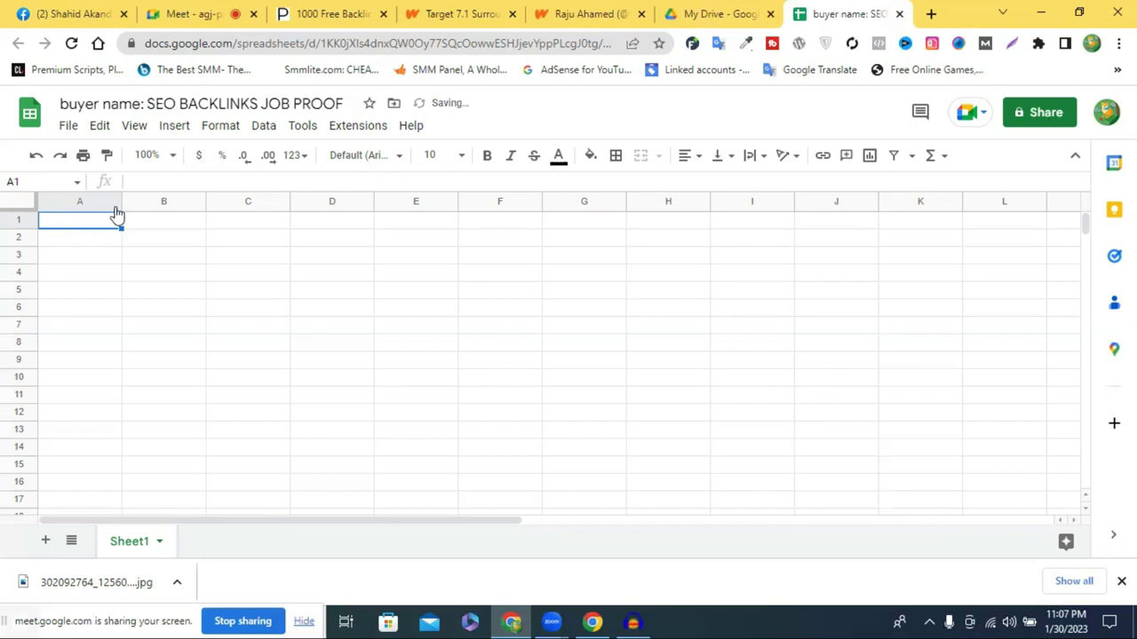
Narrow column A, widen column B, and enter headers NO in A1 and Website Link in B1
left_click_drag(121, 198, 78, 211)
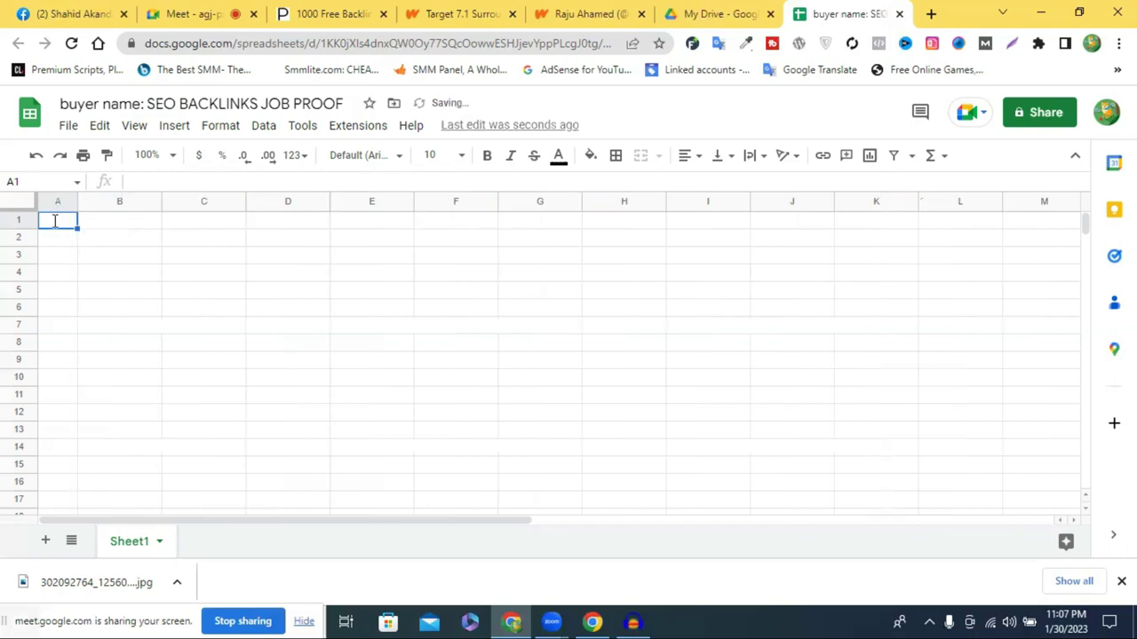
type("NO")
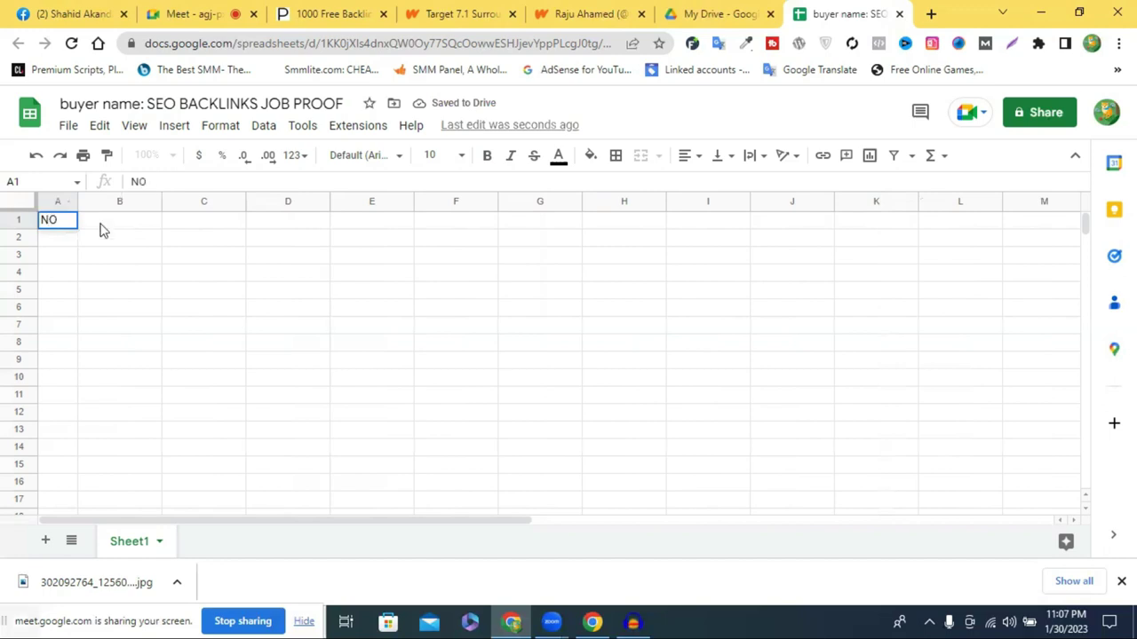
left_click(100, 223)
left_click_drag(161, 201, 210, 200)
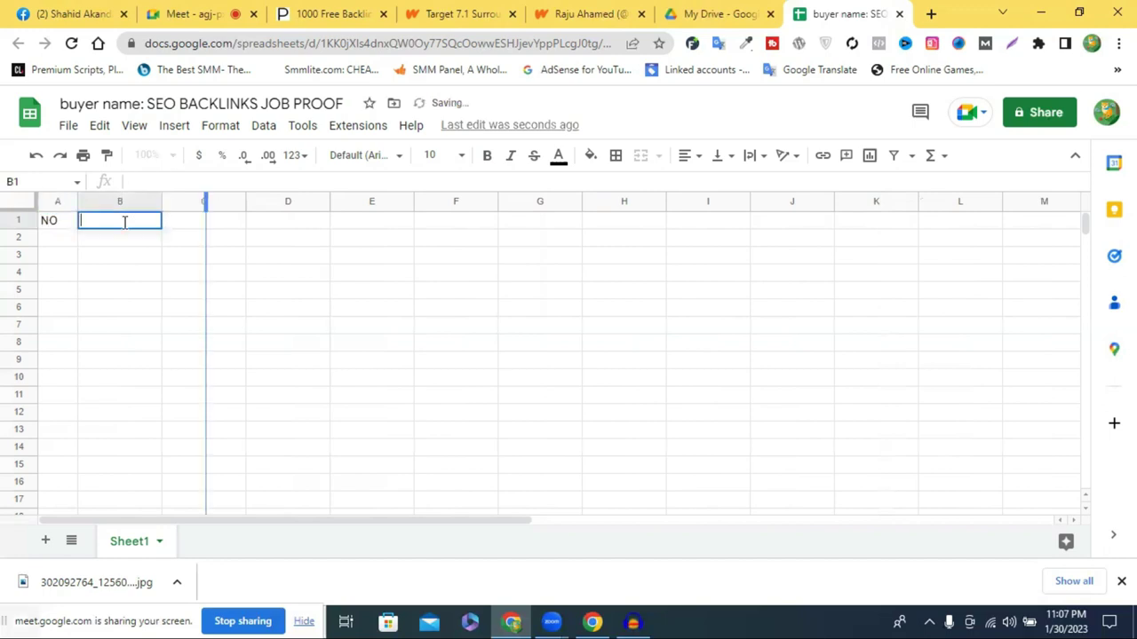
double_click(126, 224)
type("WEbsite")
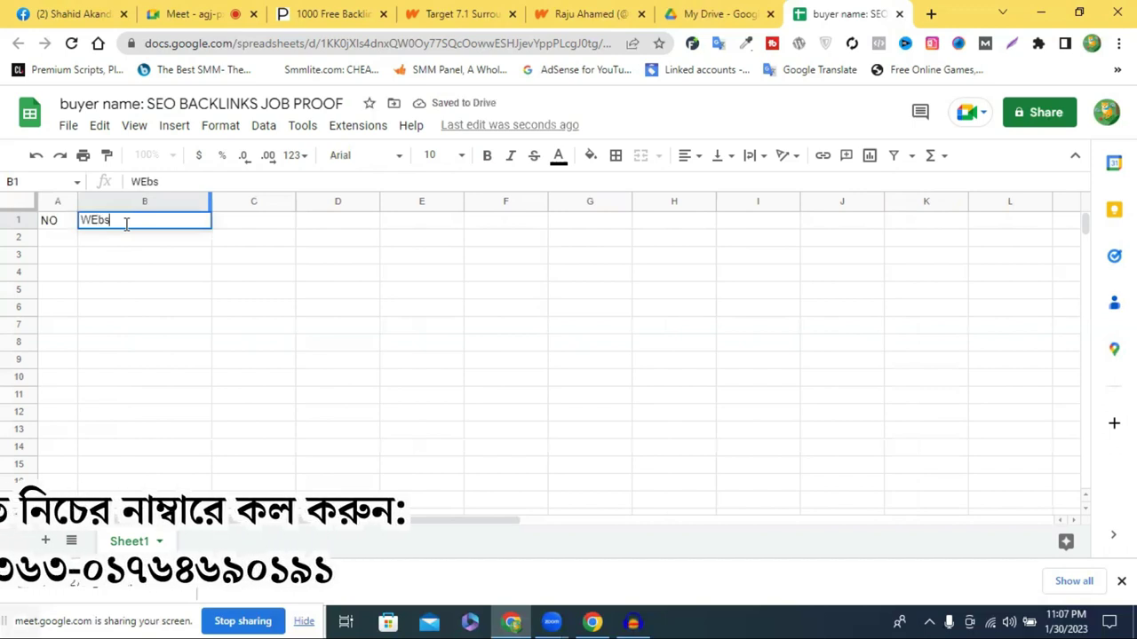
key("BackSpace")
key("BackSpace")
key("BackSpace")
key("BackSpace")
key("BackSpace")
key("BackSpace")
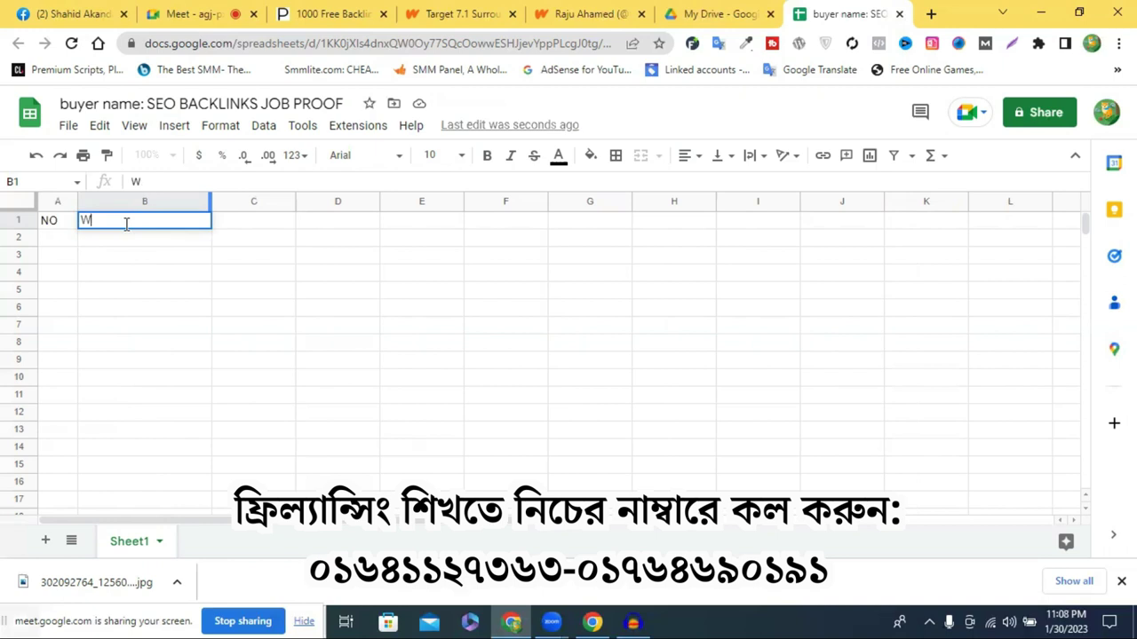
type("ebs")
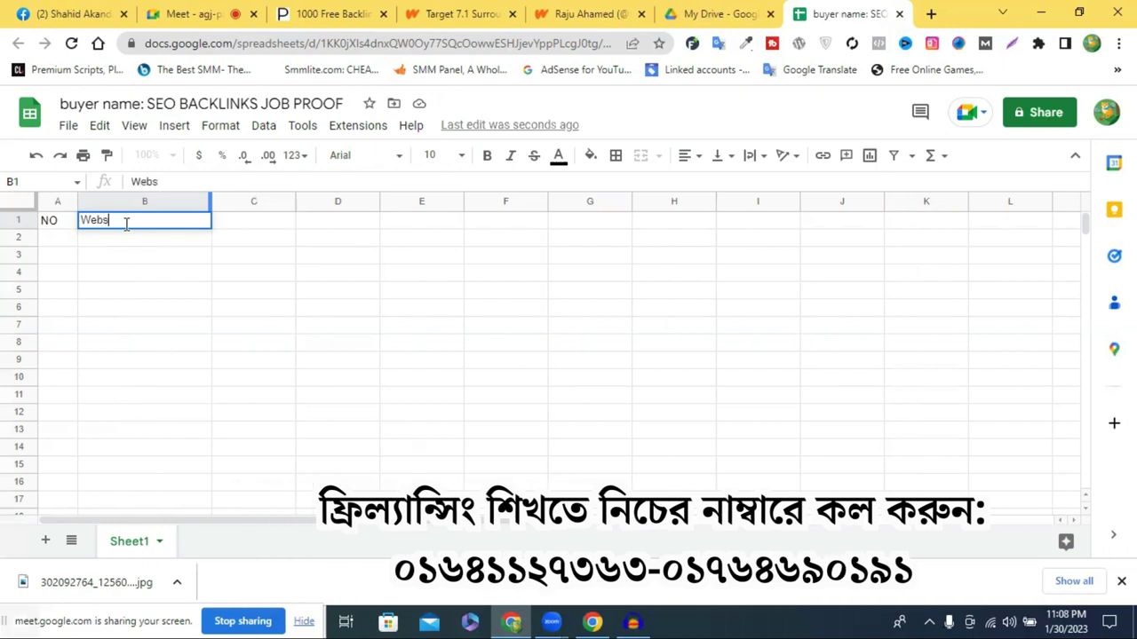
type("ite Link")
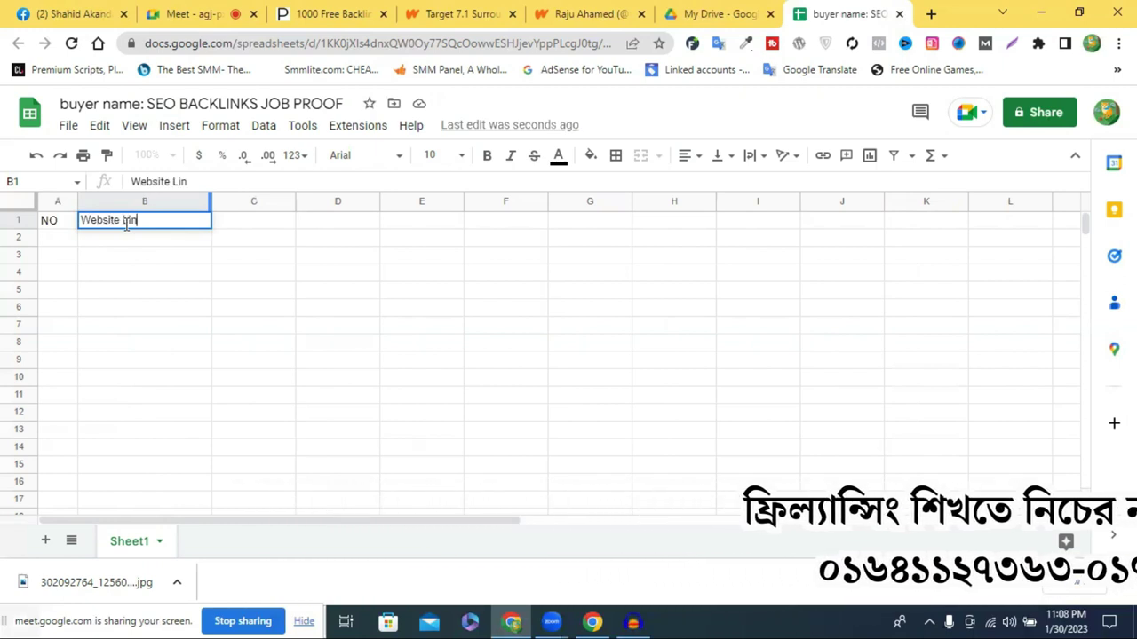
Widen columns C and D and enter the Screenshot Link header in C1
left_click_drag(295, 201, 318, 201)
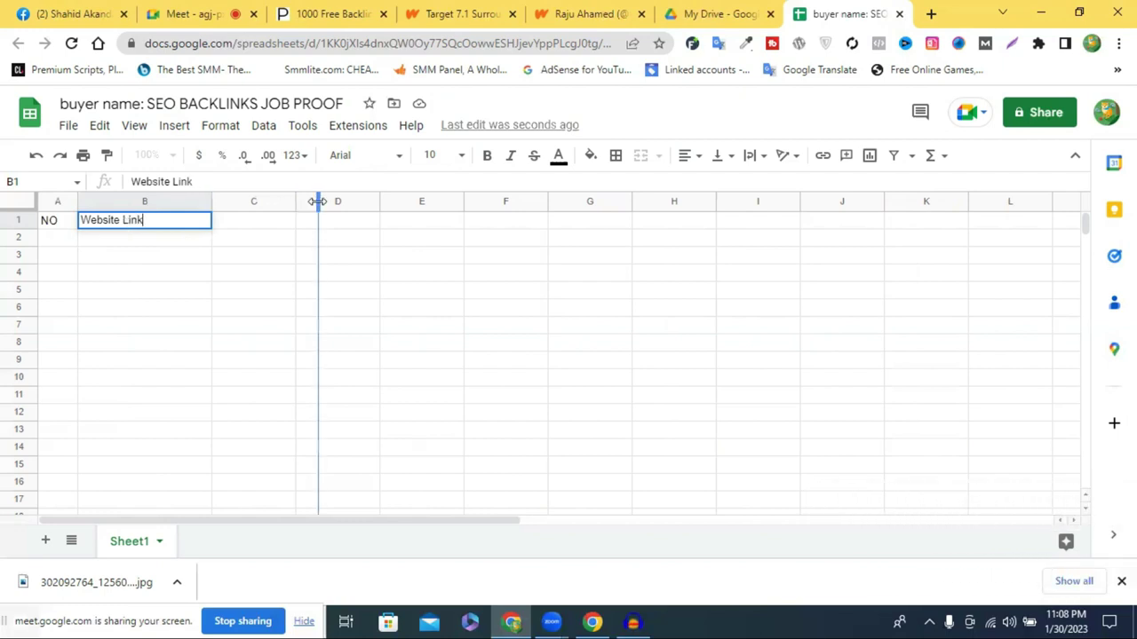
left_click(268, 220)
type("Sc")
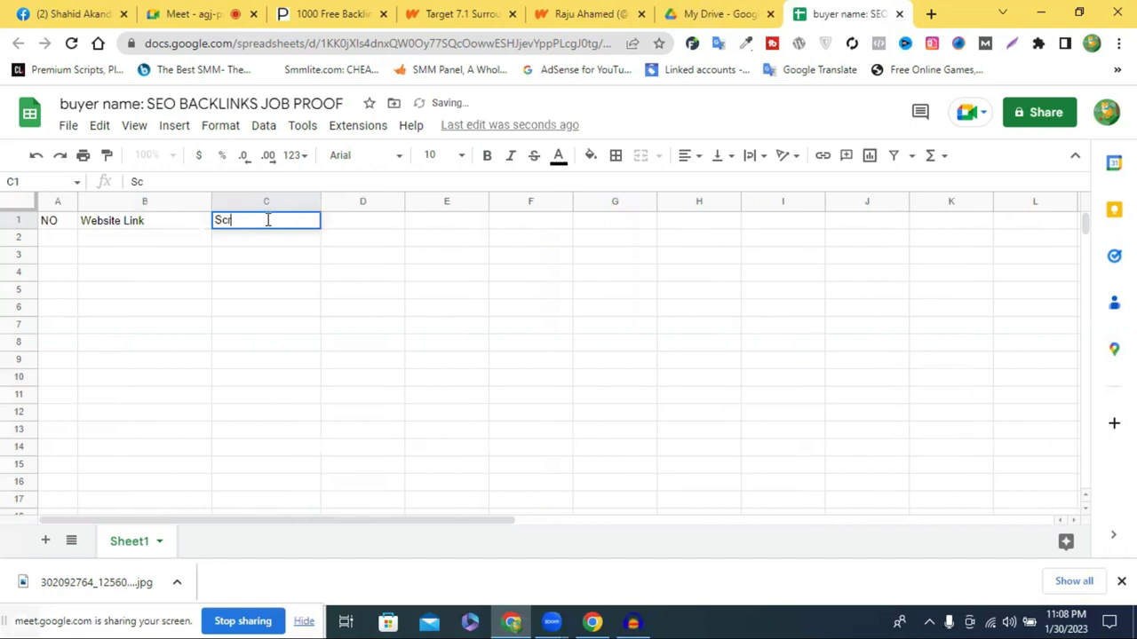
type("reenshot Link")
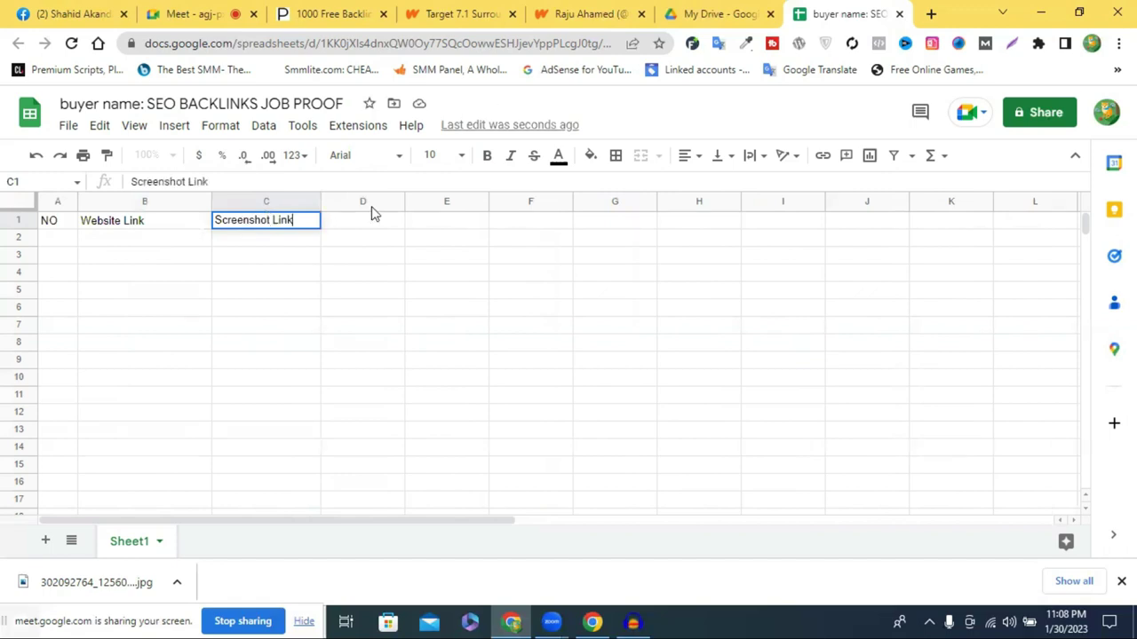
left_click_drag(453, 199, 459, 199)
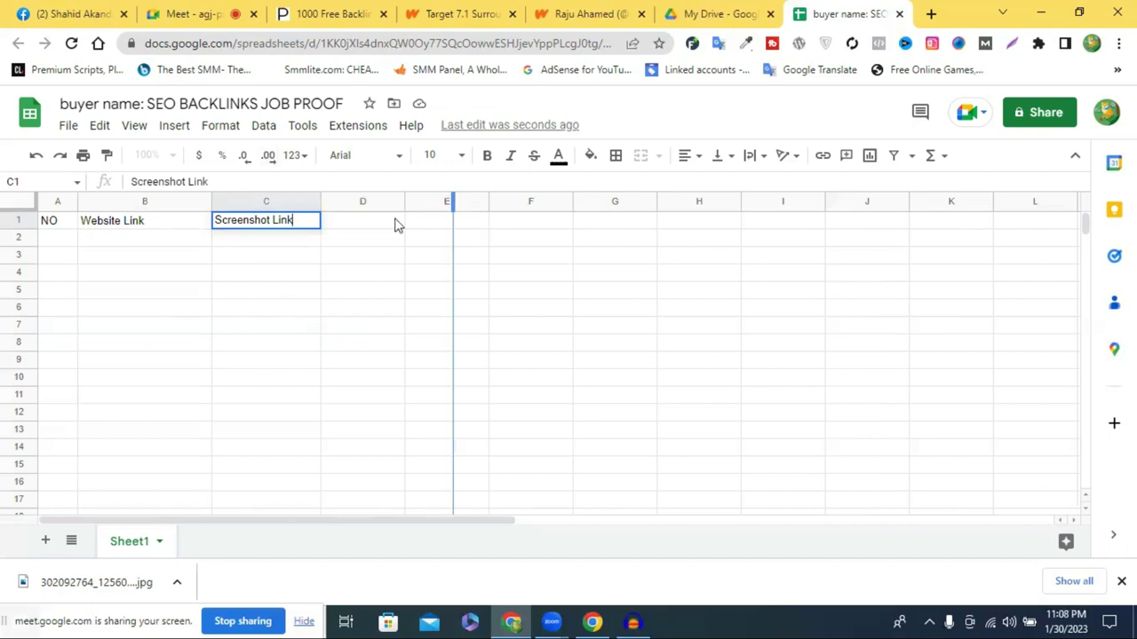
double_click(387, 222)
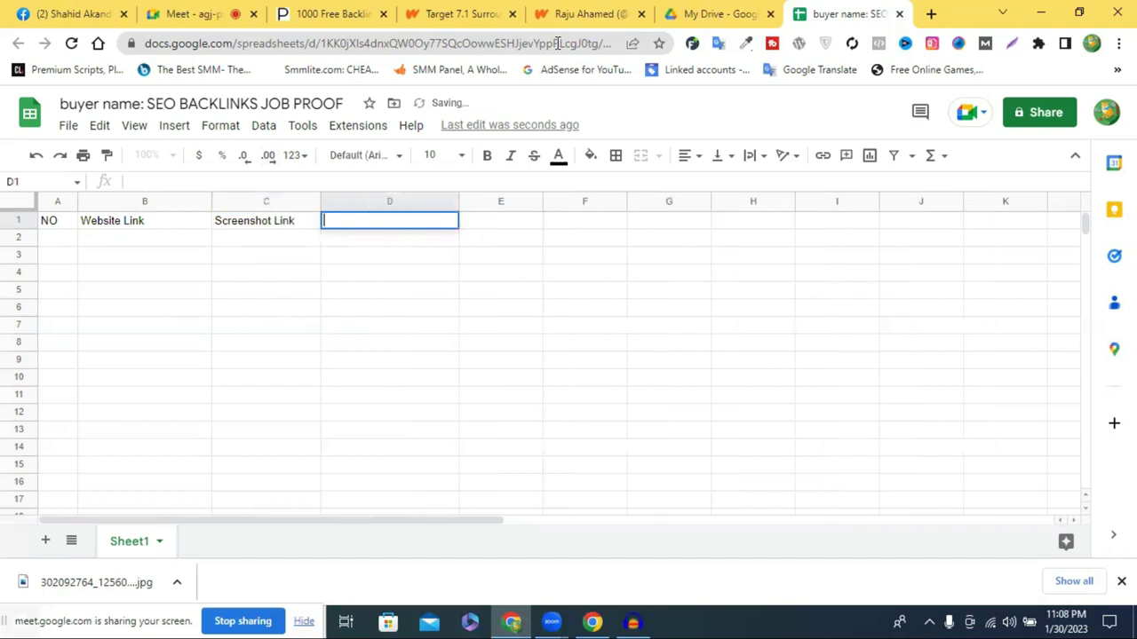
View the 1000 Free Backlinks table of links and domain authority, then return to the spreadsheet
left_click(457, 13)
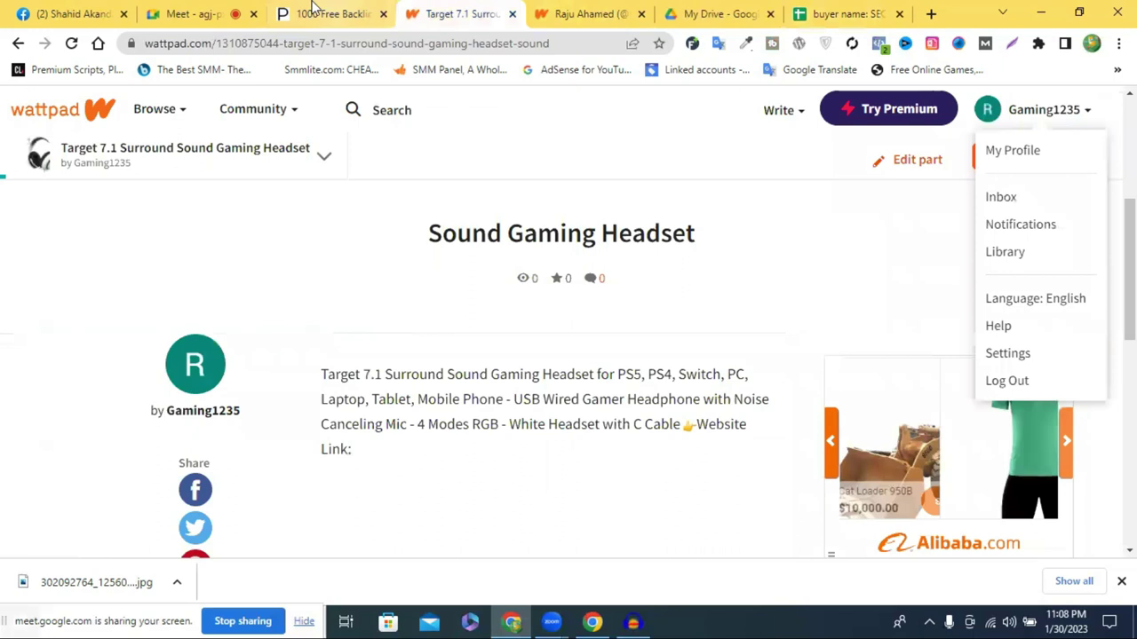
left_click(321, 14)
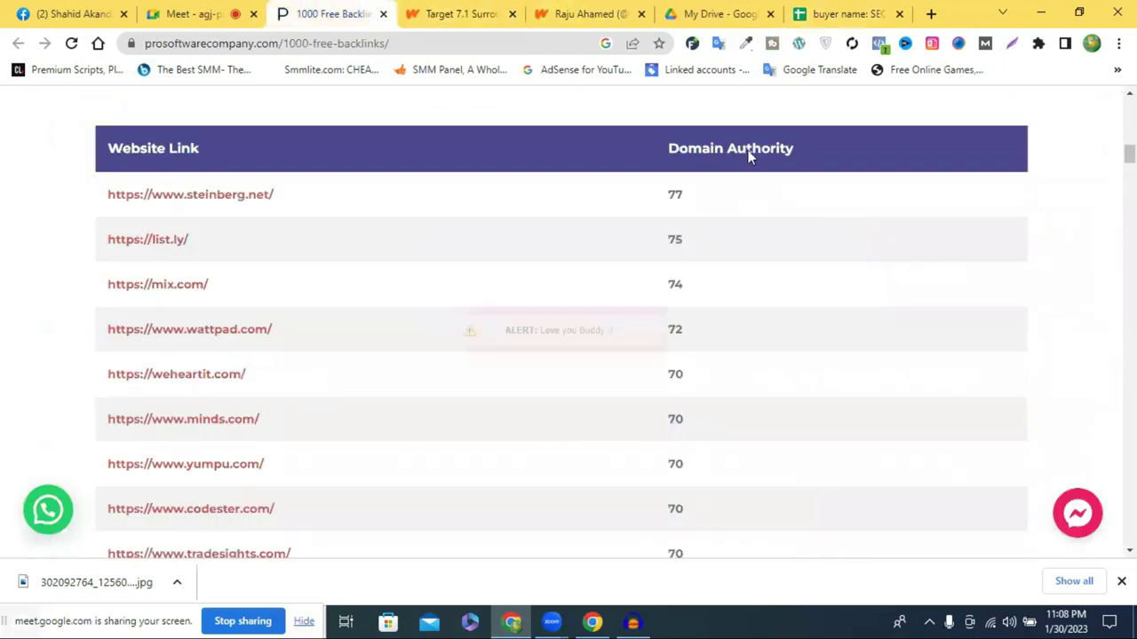
scroll(750, 173, "up", 3)
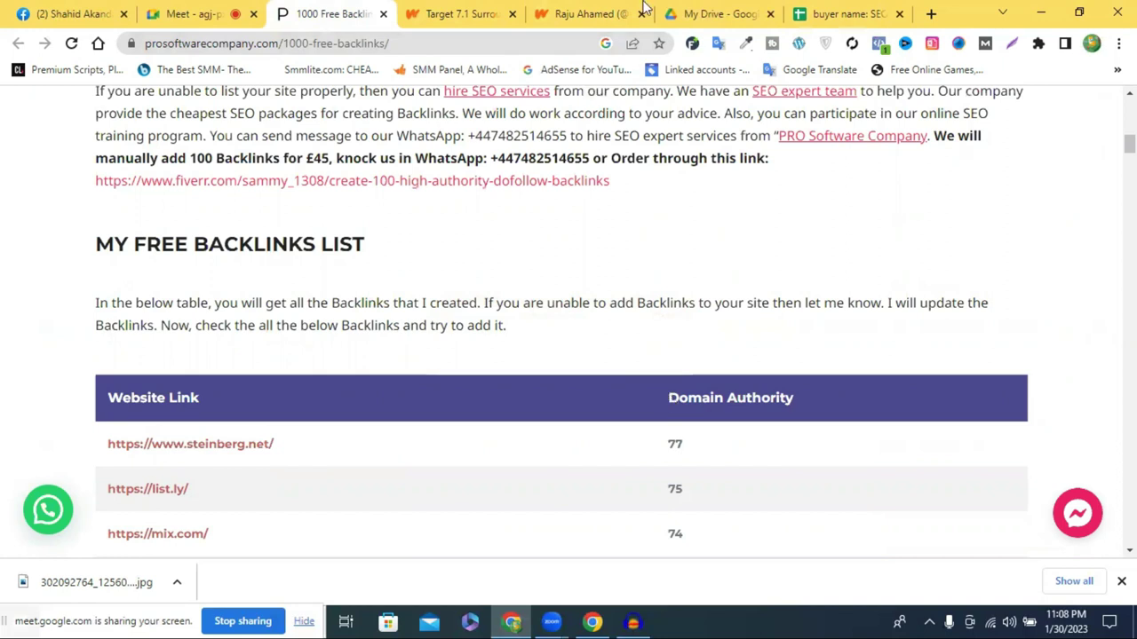
key("ctrl+9")
Enter 'High DA' in D1 and 'Profile Link /Live Link' in E1, narrowing D and widening E
double_click(383, 222)
type("High")
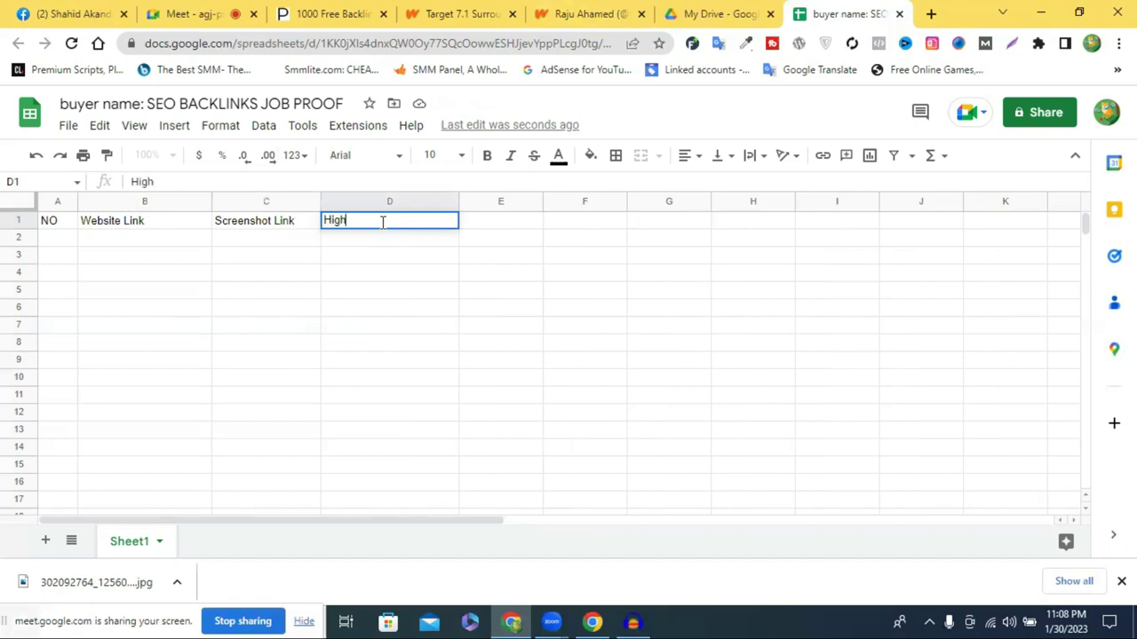
type(" DA")
left_click_drag(459, 204, 410, 202)
left_click_drag(494, 202, 611, 205)
left_click(461, 224)
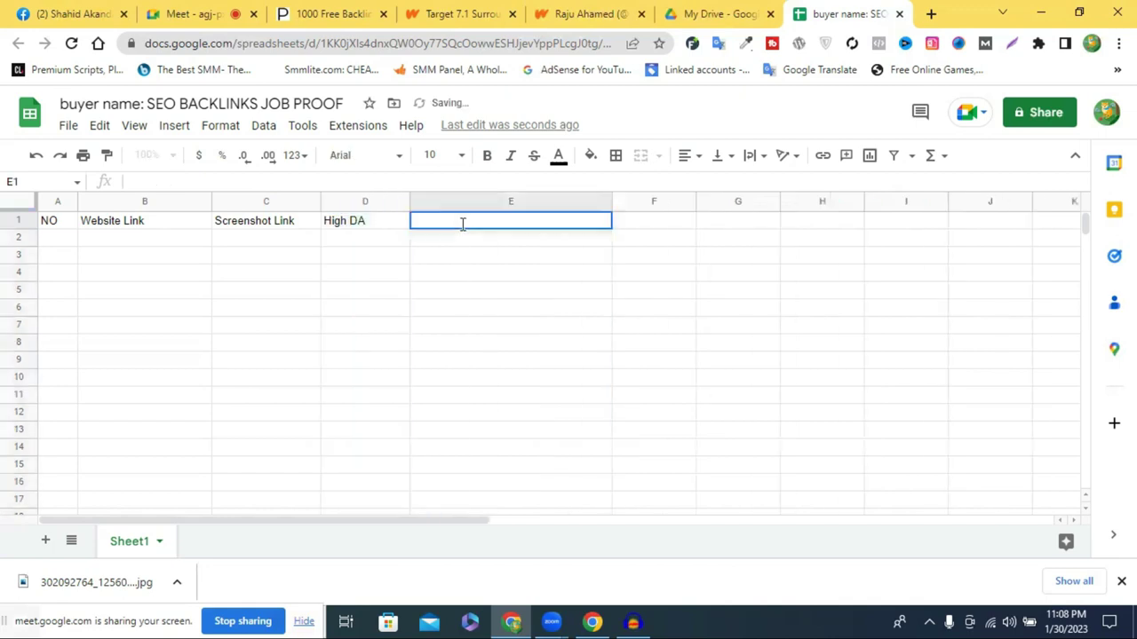
type("Profile Link /Live Link")
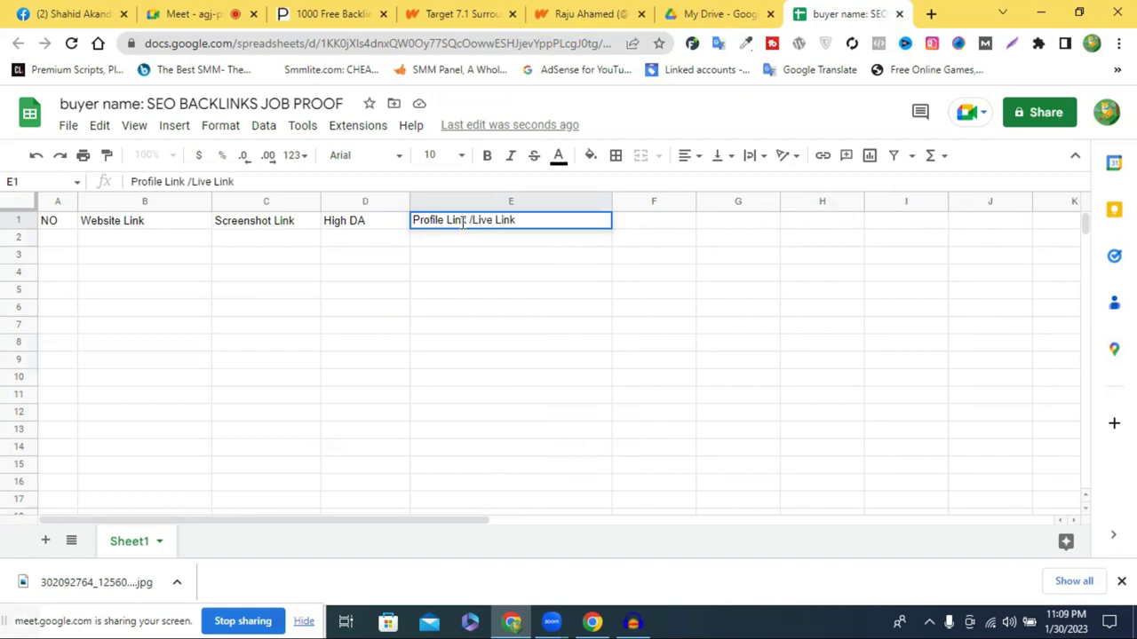
Fill the whole header row 1 with orange, after briefly trying magenta
left_click(16, 221)
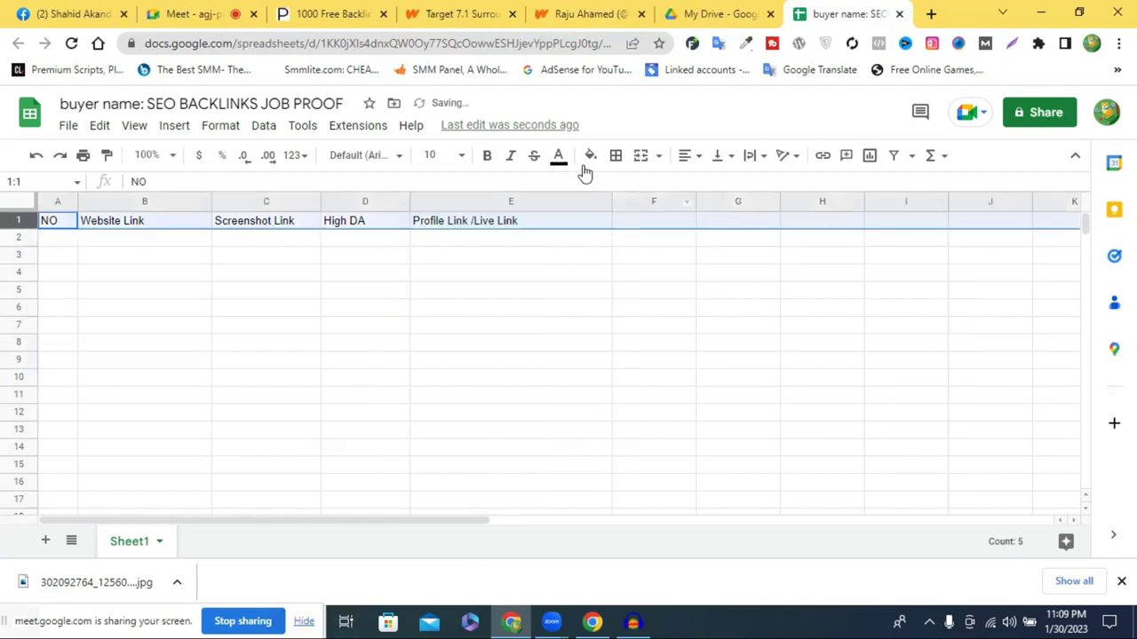
left_click(589, 160)
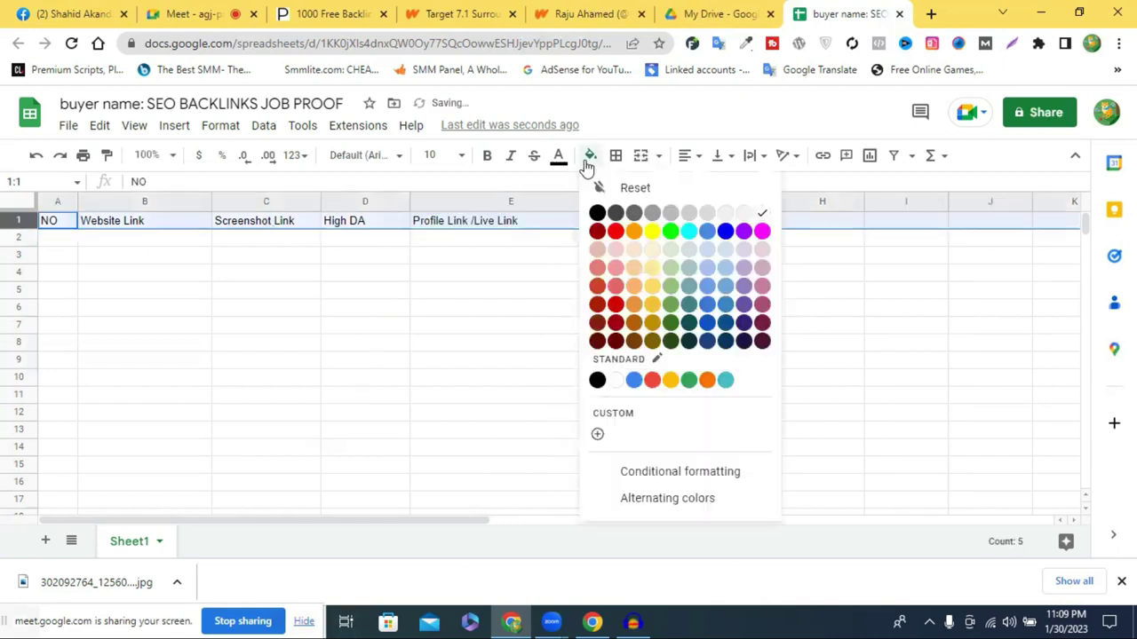
left_click(634, 234)
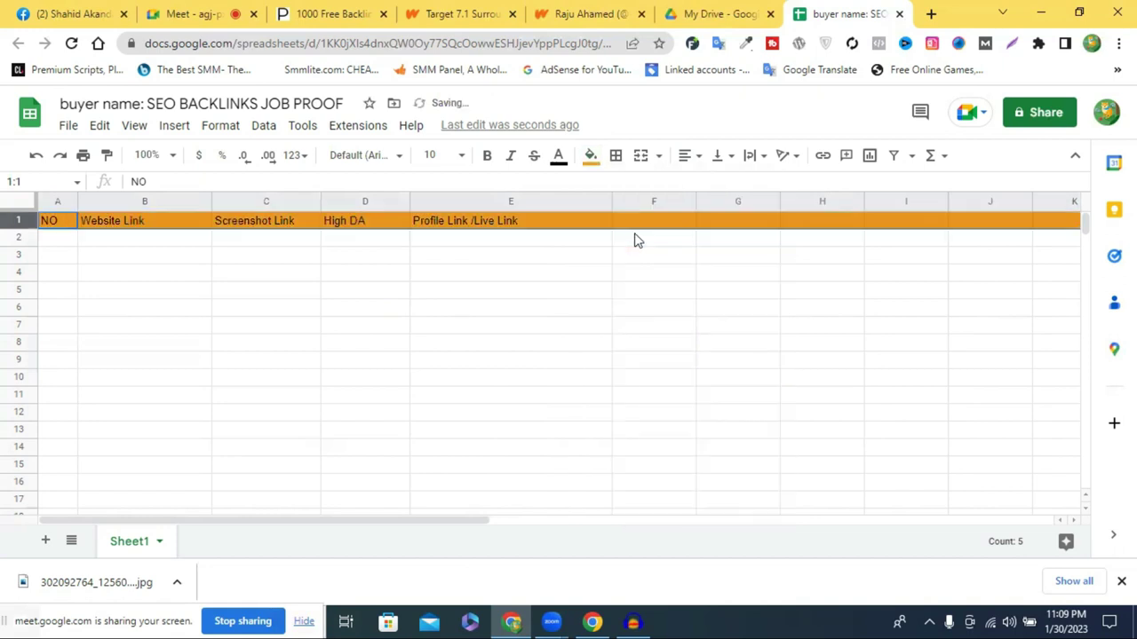
left_click(589, 157)
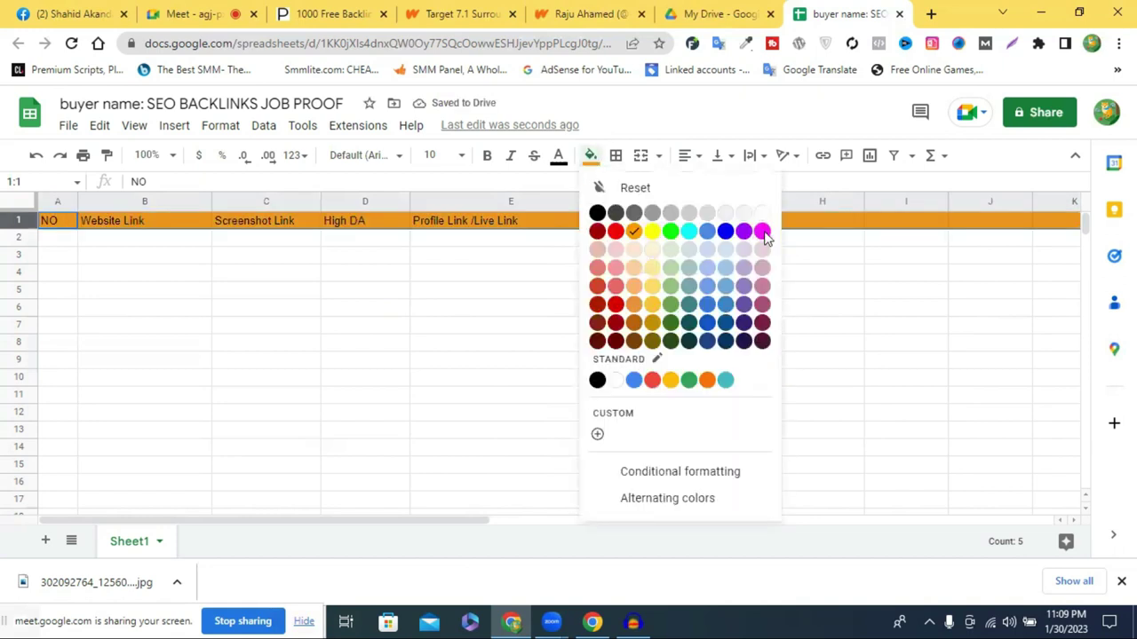
left_click(762, 231)
left_click(589, 158)
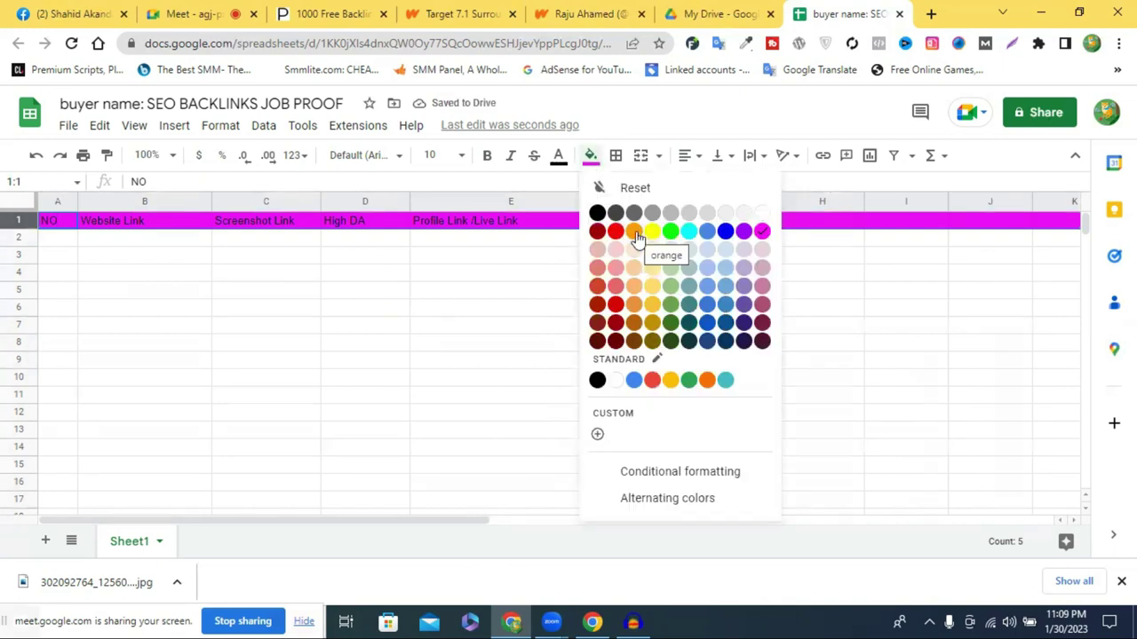
left_click(634, 232)
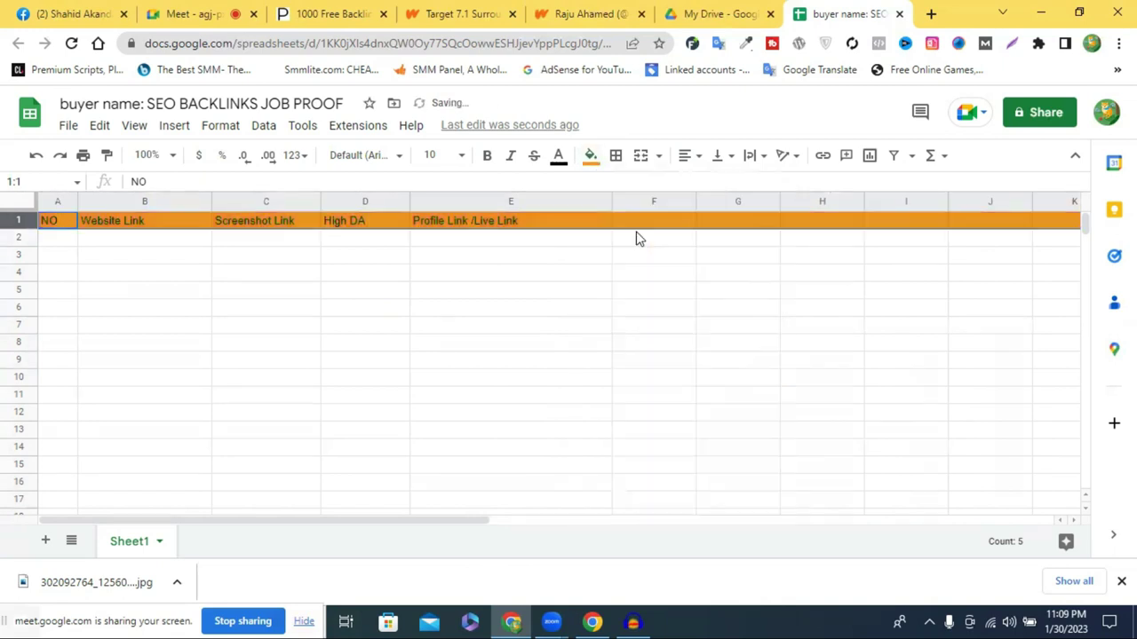
Set the header text to size 14 and widen columns C and D to fit
left_click(469, 163)
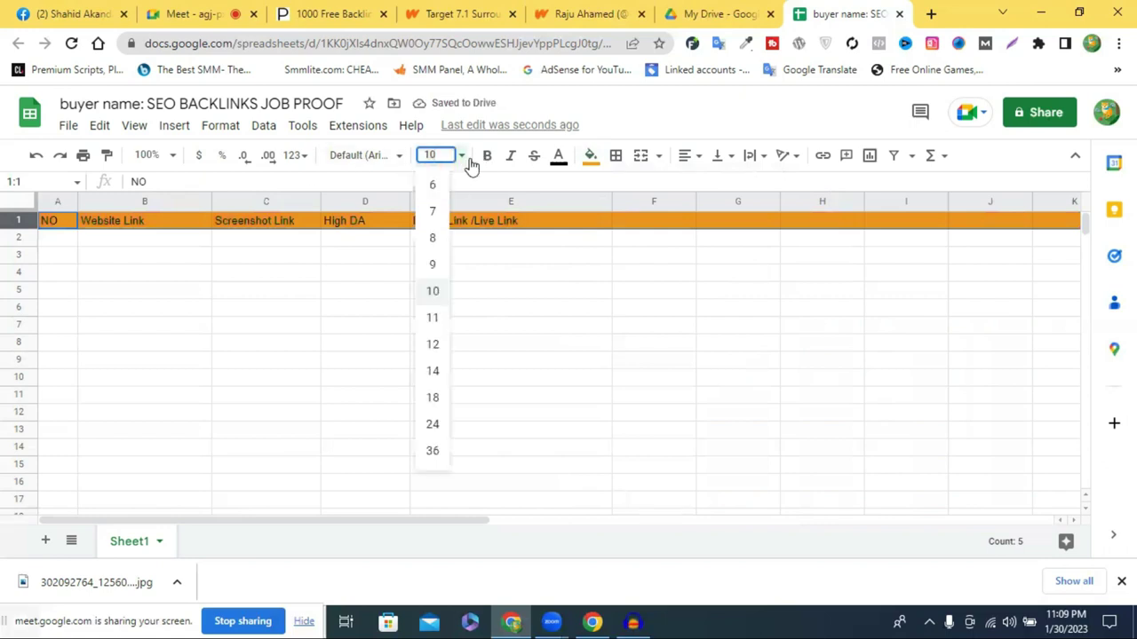
left_click(436, 371)
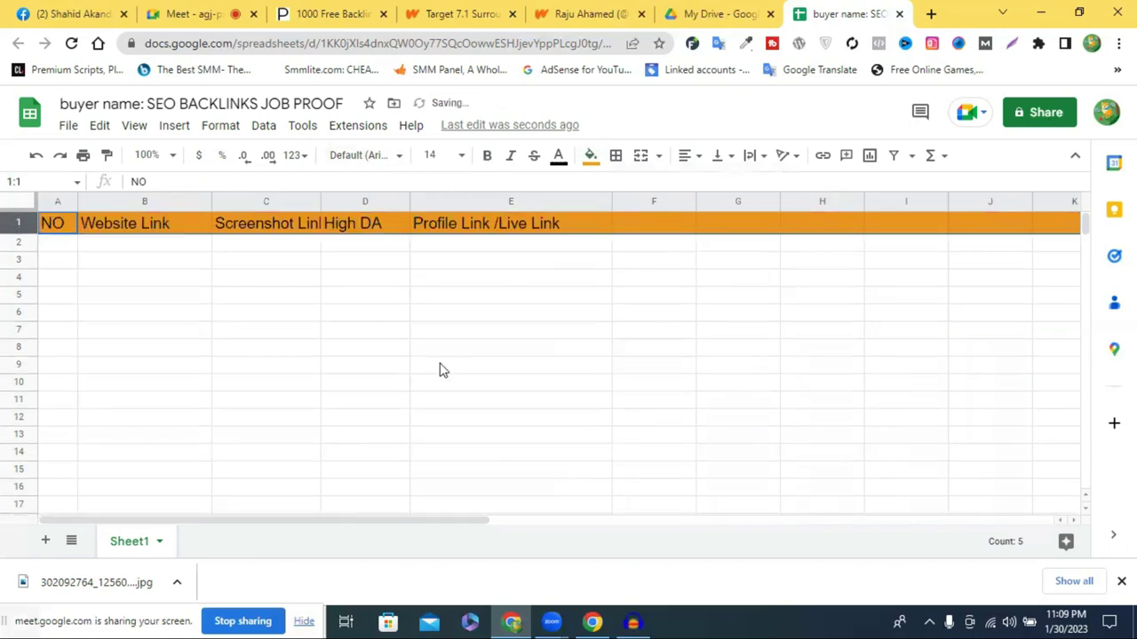
left_click(470, 315)
left_click_drag(406, 201, 439, 200)
left_click_drag(321, 201, 359, 203)
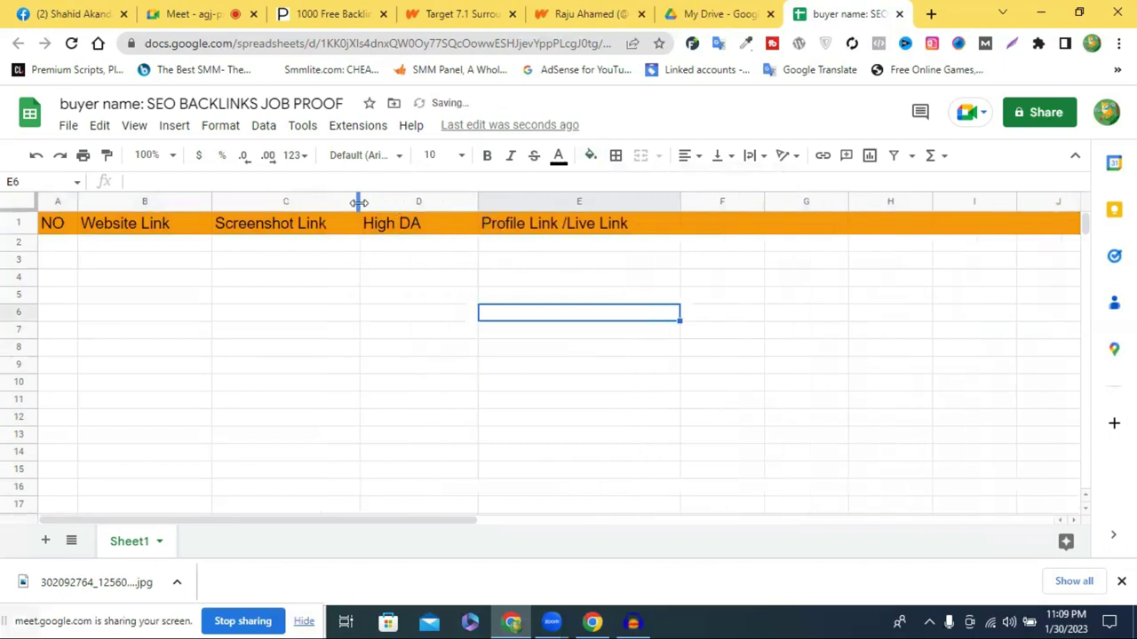
Number the NO column from 1 to 70 in A2:A71 by extending 1 and 2
left_click(61, 241)
double_click(61, 241)
type("1")
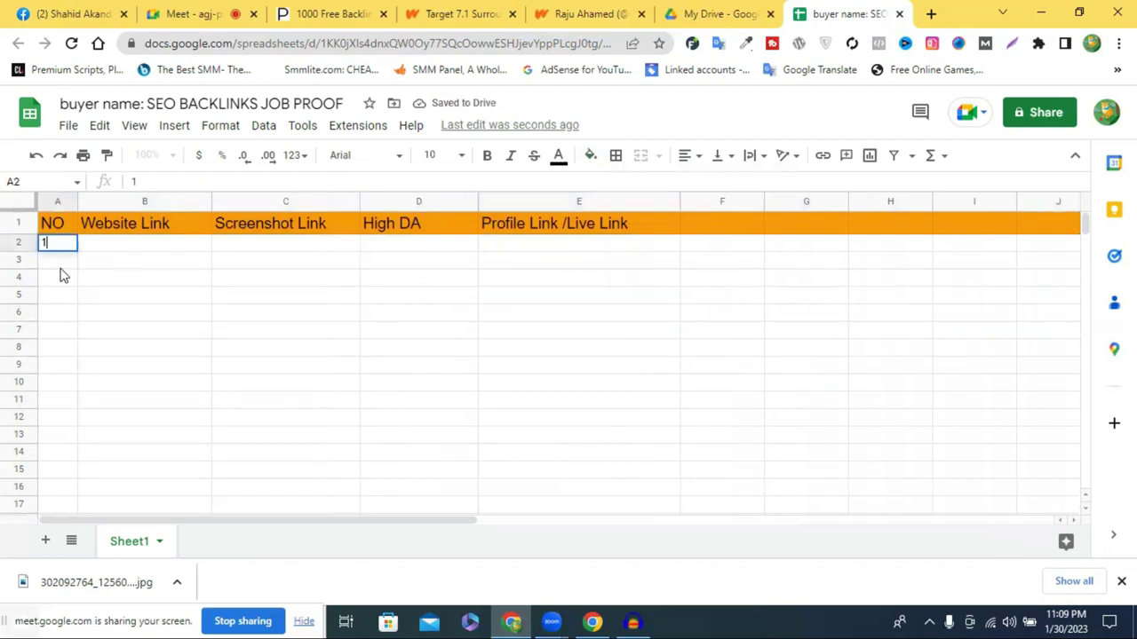
key("Return")
type("2")
left_click(86, 298)
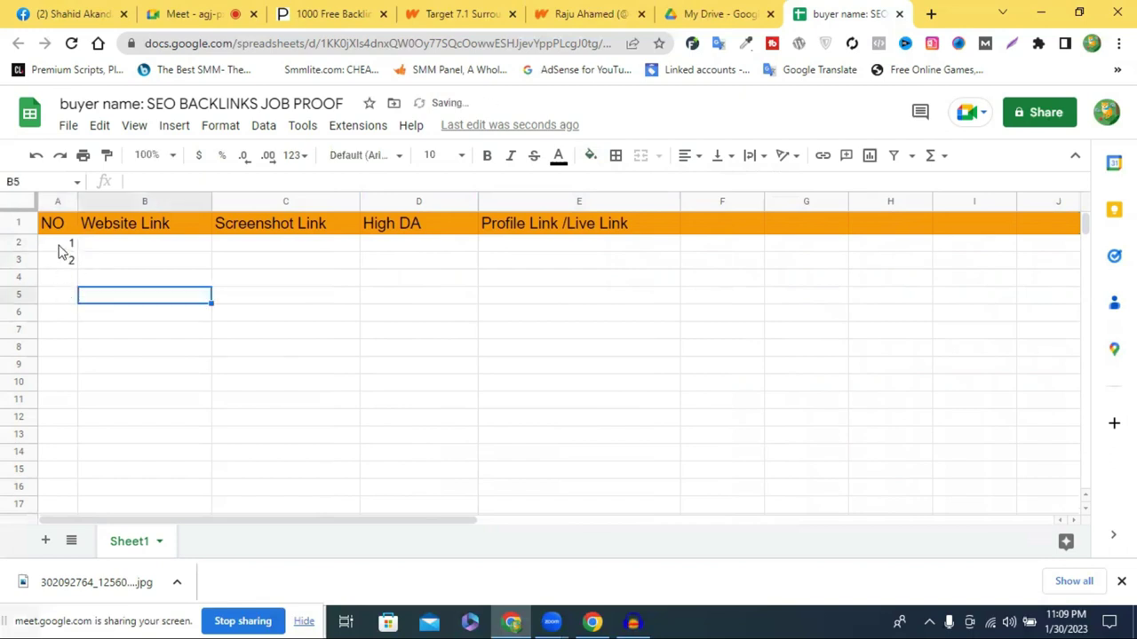
left_click_drag(61, 248, 288, 433)
scroll(290, 432, "up", 10)
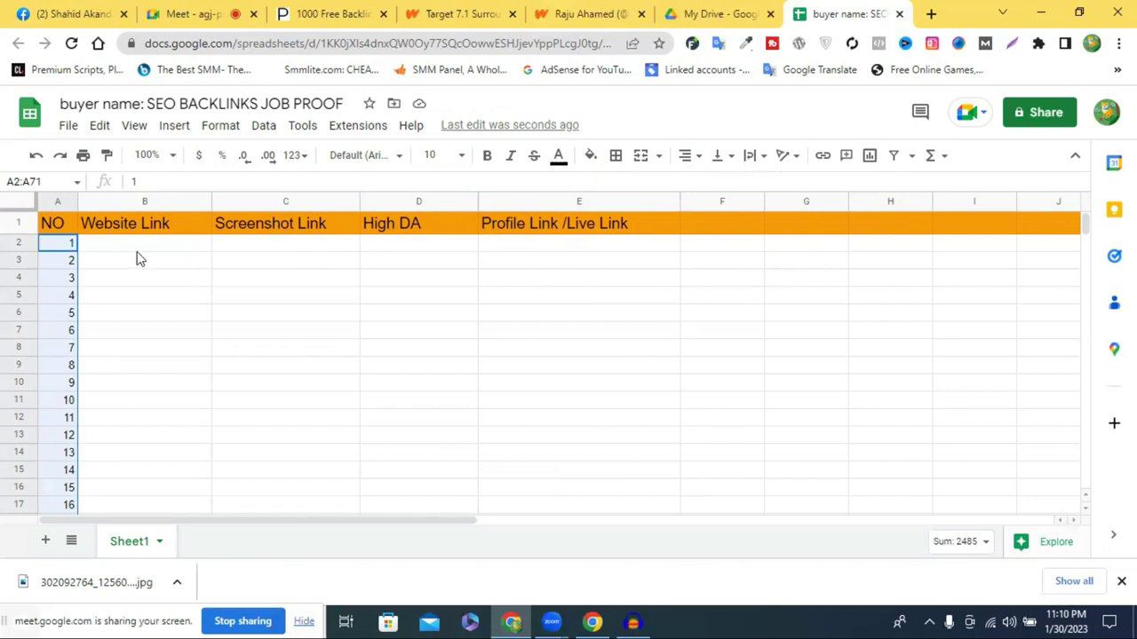
Narrow column A, widen column B and adjust column D's width
left_click_drag(78, 201, 71, 201)
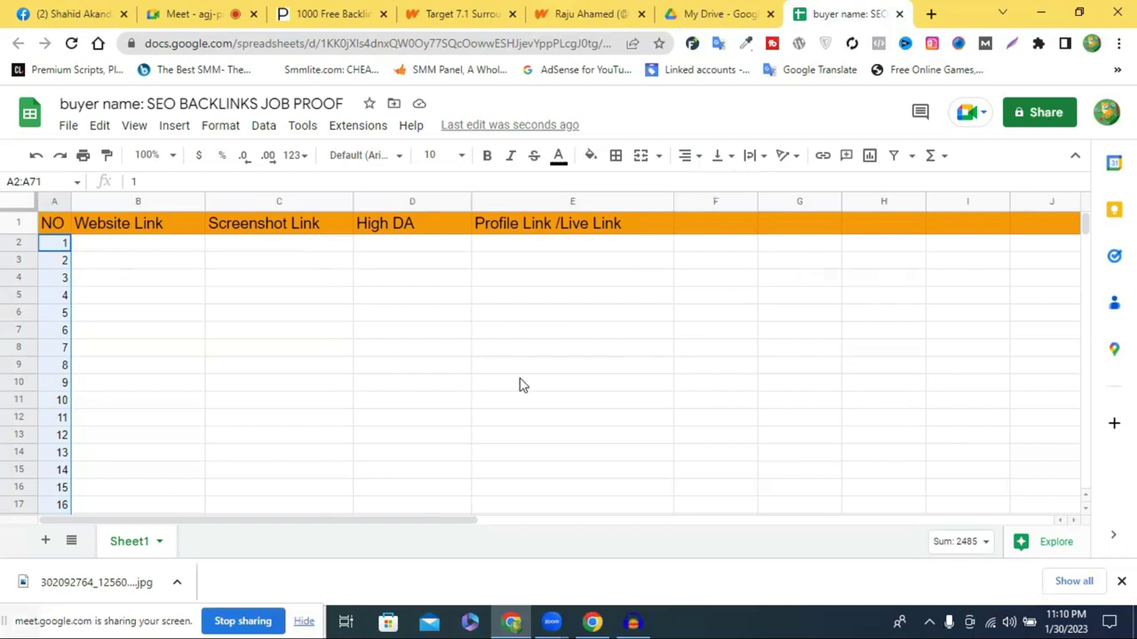
left_click(451, 354)
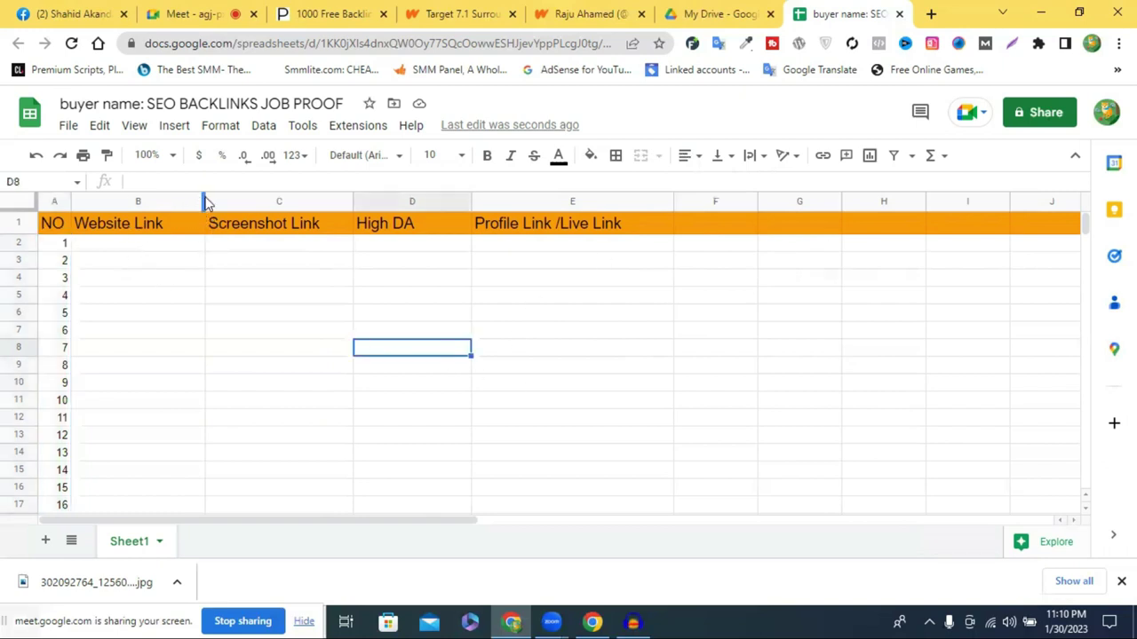
left_click_drag(204, 202, 230, 203)
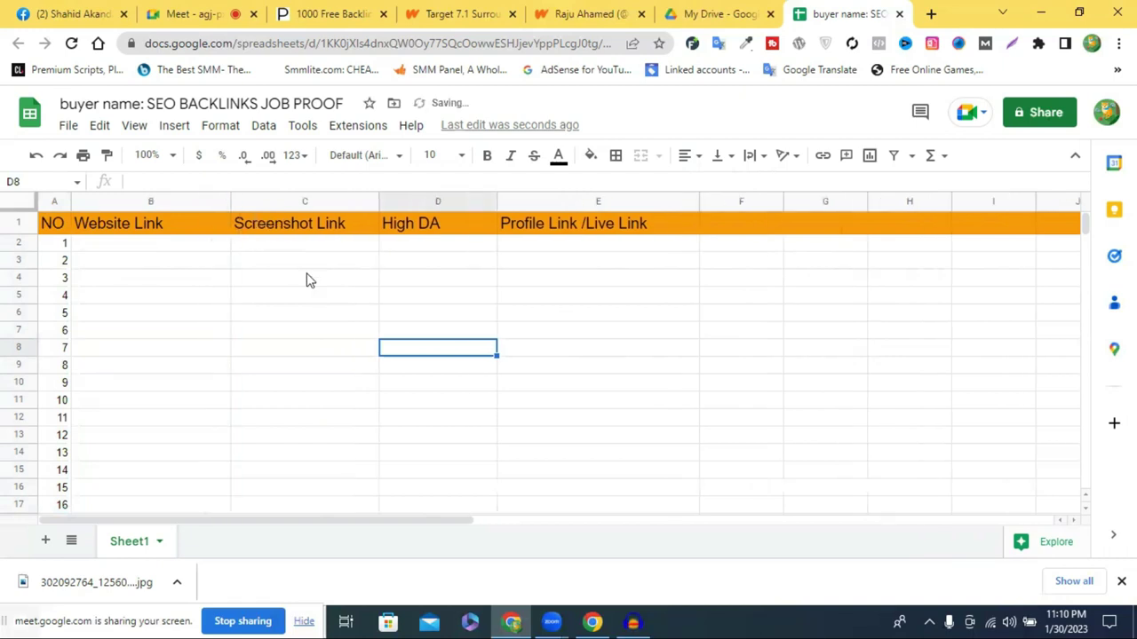
left_click(305, 279)
left_click_drag(495, 200, 460, 199)
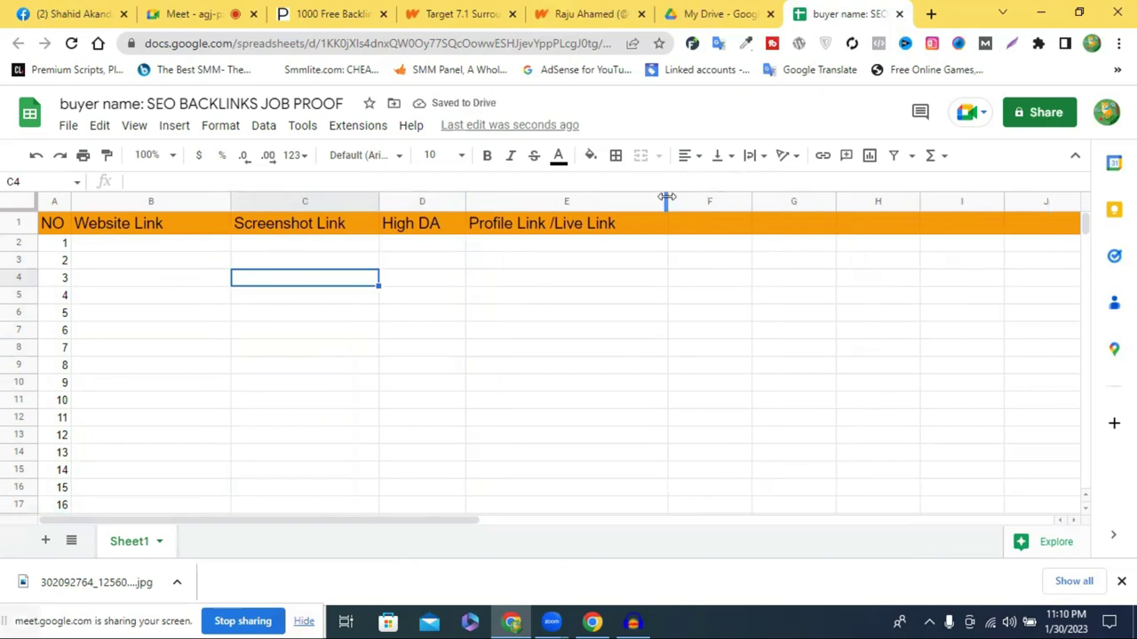
Resize column E so the 'Profile Link /Live Link' header fits, then trim it slightly
left_click_drag(718, 199, 723, 199)
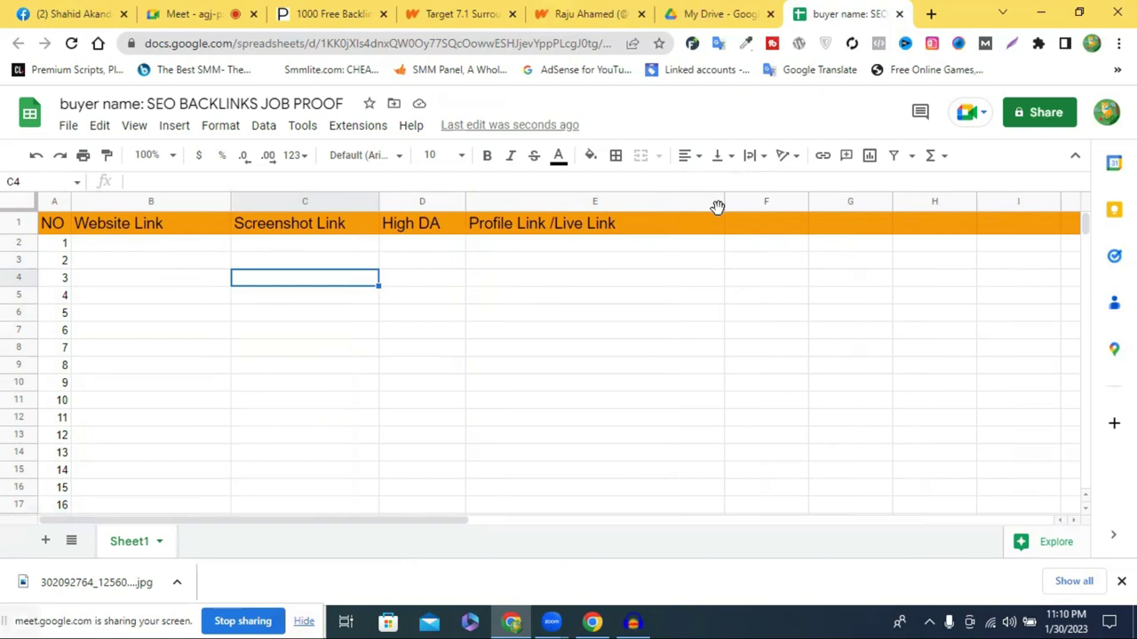
left_click_drag(723, 204, 664, 248)
left_click(662, 246)
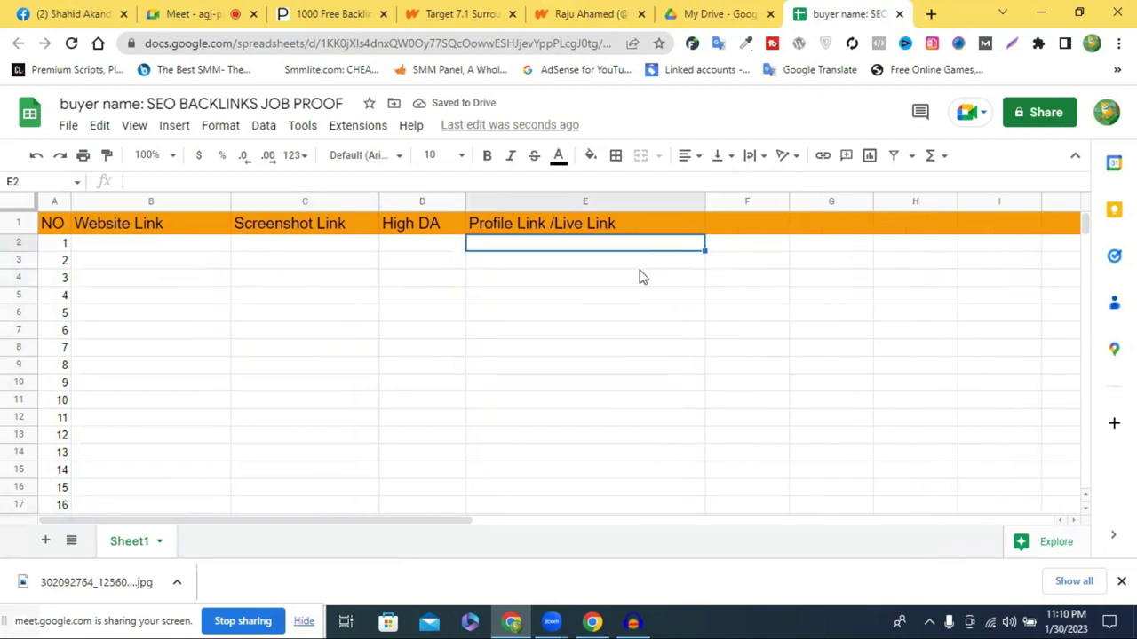
left_click(536, 318)
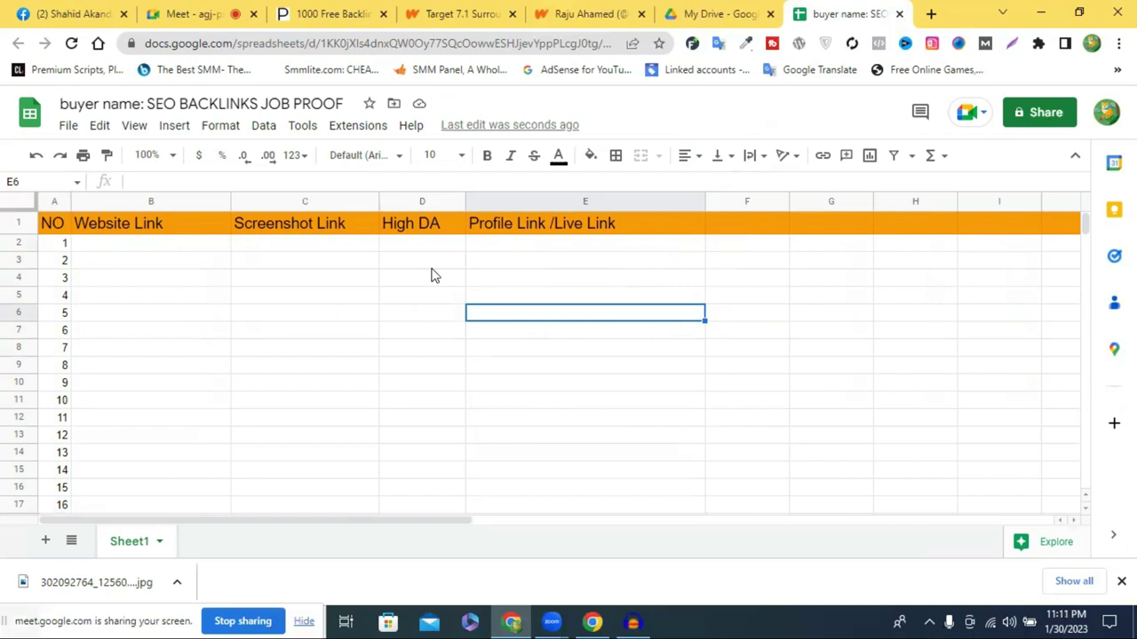
left_click(435, 298)
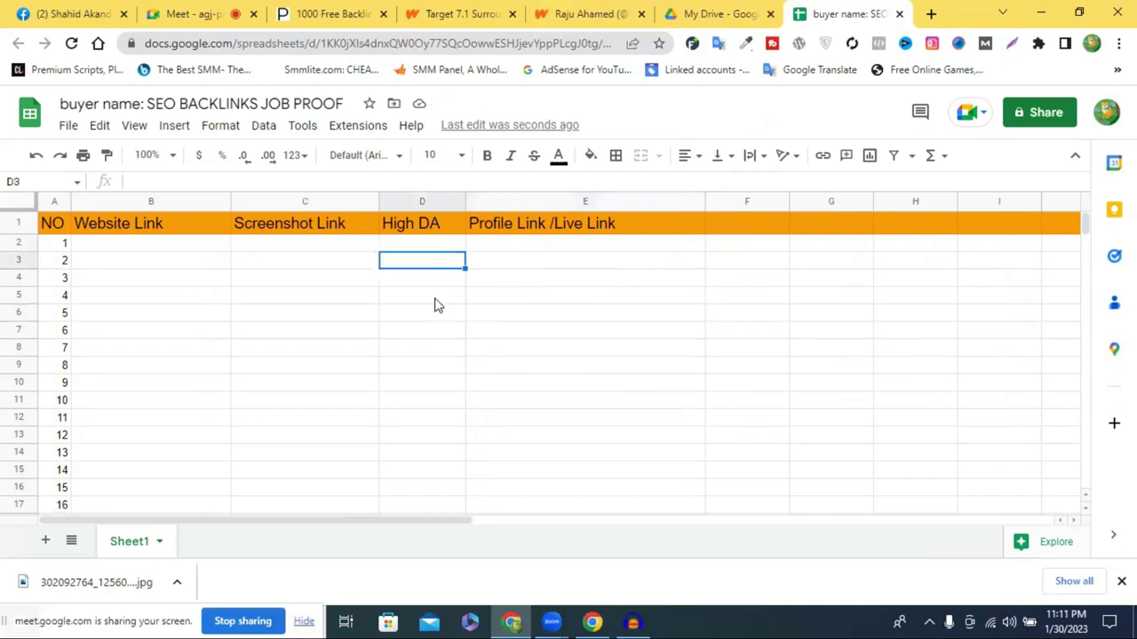
left_click(545, 305)
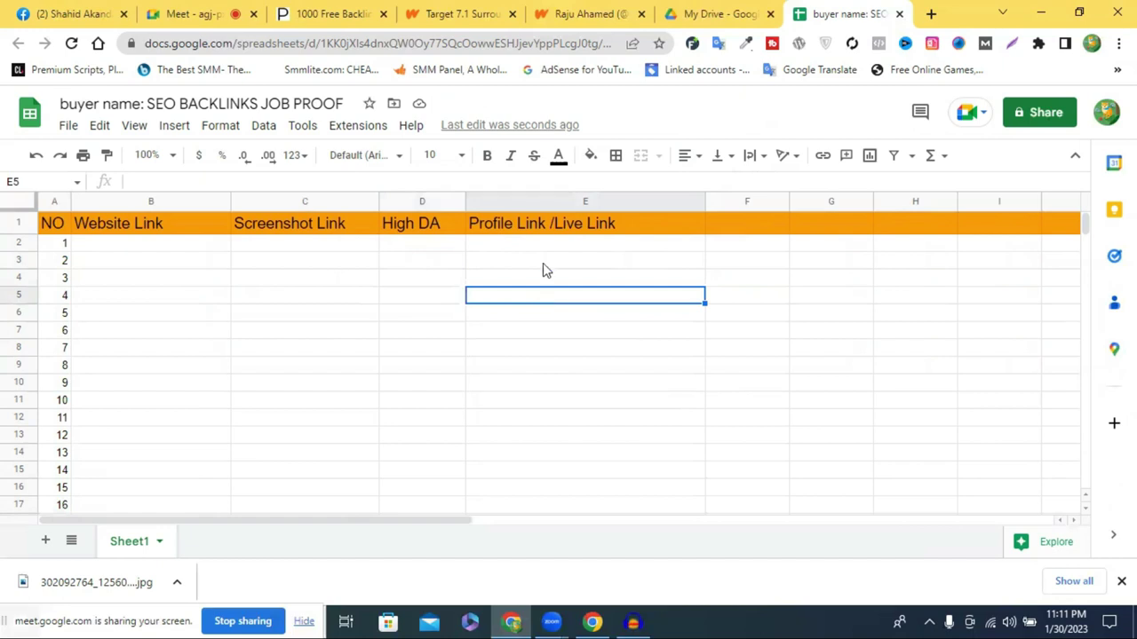
left_click(750, 262)
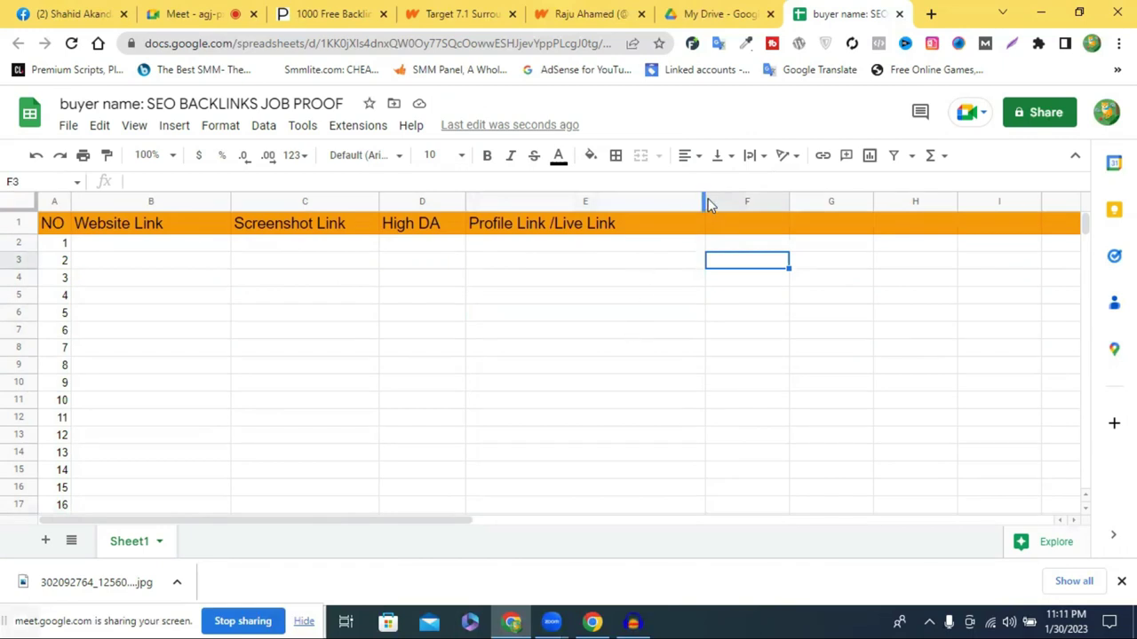
mouse_move(703, 202)
left_mouse_down()
mouse_move(674, 201)
mouse_move(689, 204)
left_mouse_up()
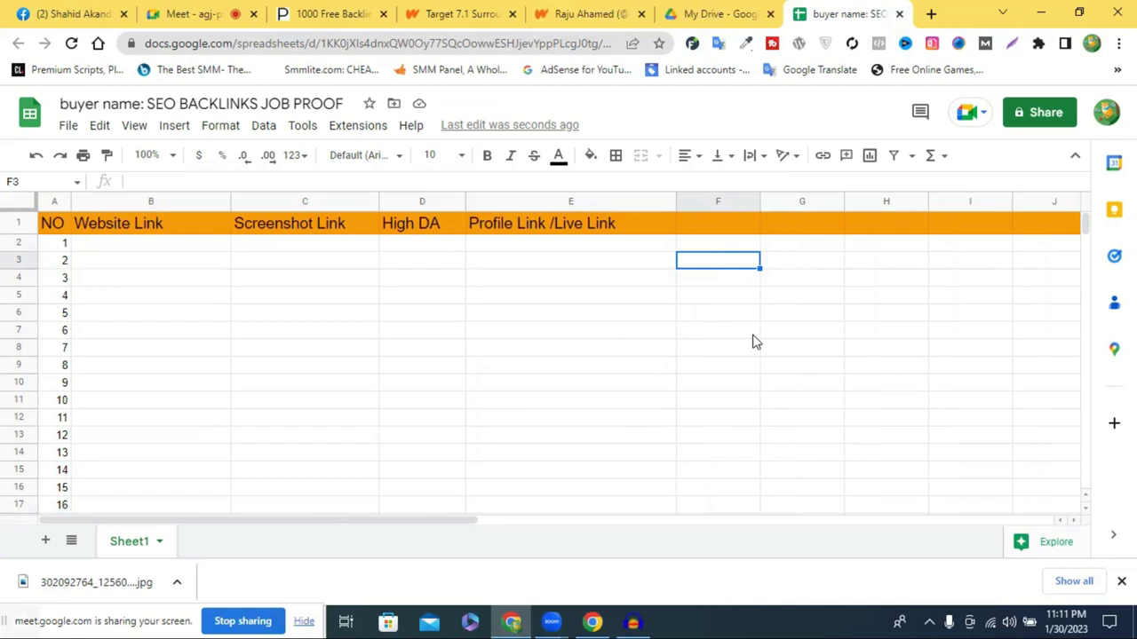
Narrow column E a bit more, then close the My Drive tab
left_click(143, 245)
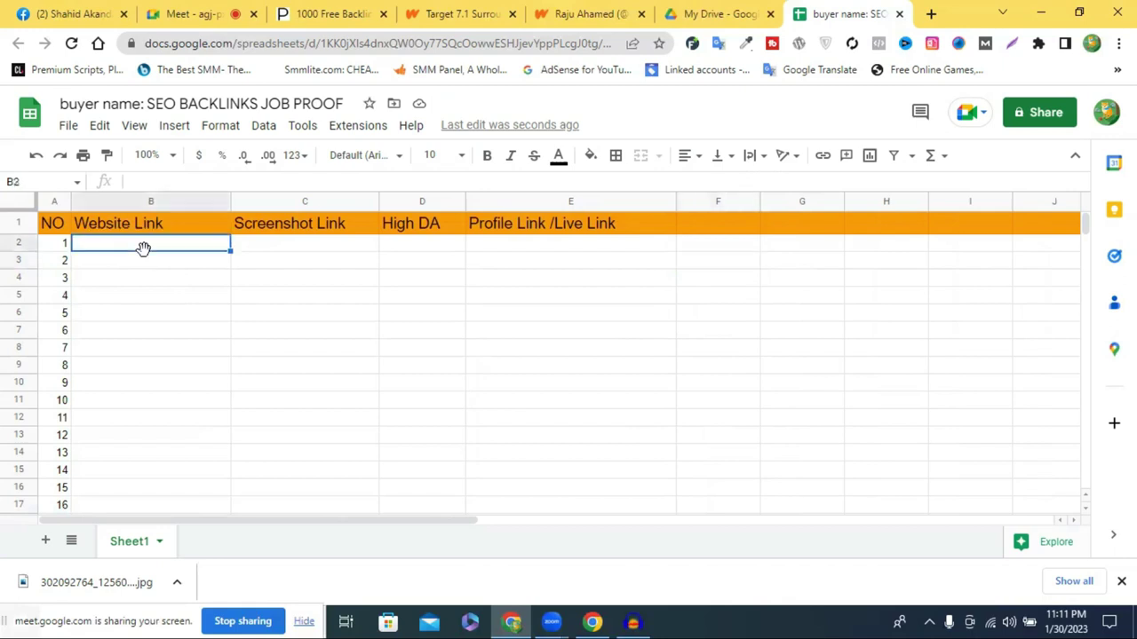
double_click(150, 249)
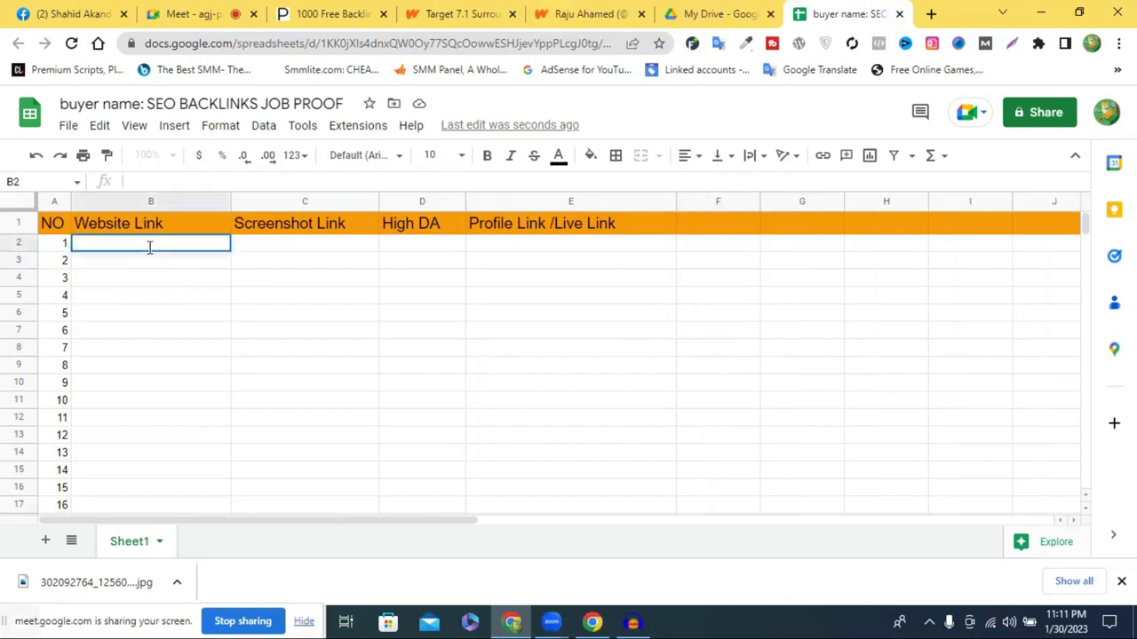
left_click(274, 281)
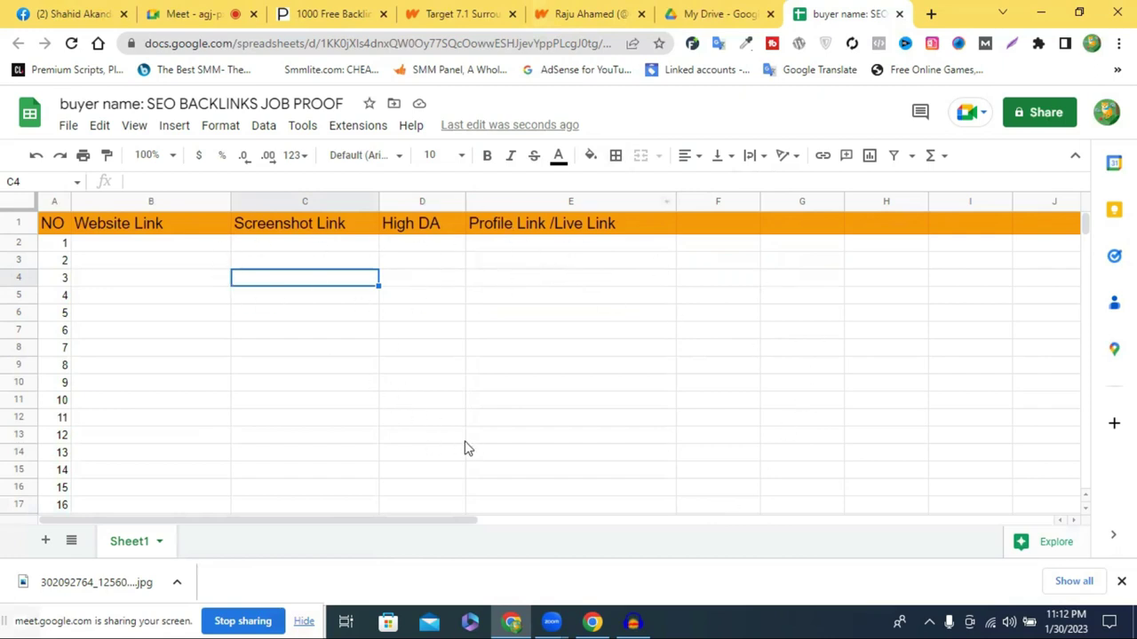
scroll(466, 447, "down", 4)
scroll(474, 444, "up", 4)
left_click_drag(675, 199, 639, 200)
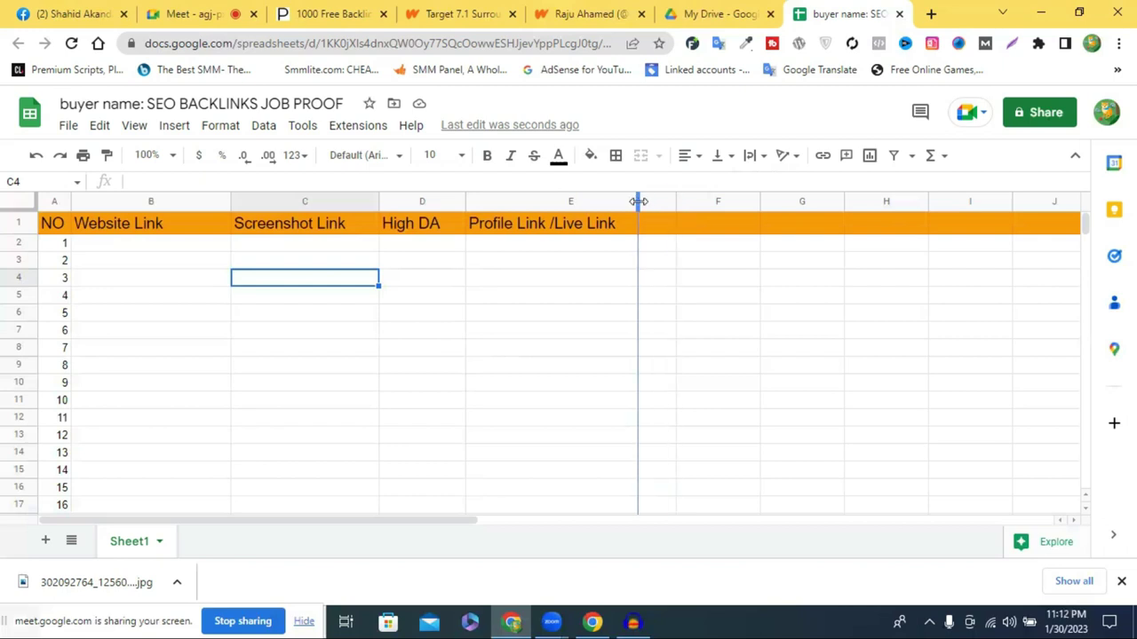
left_click(513, 302)
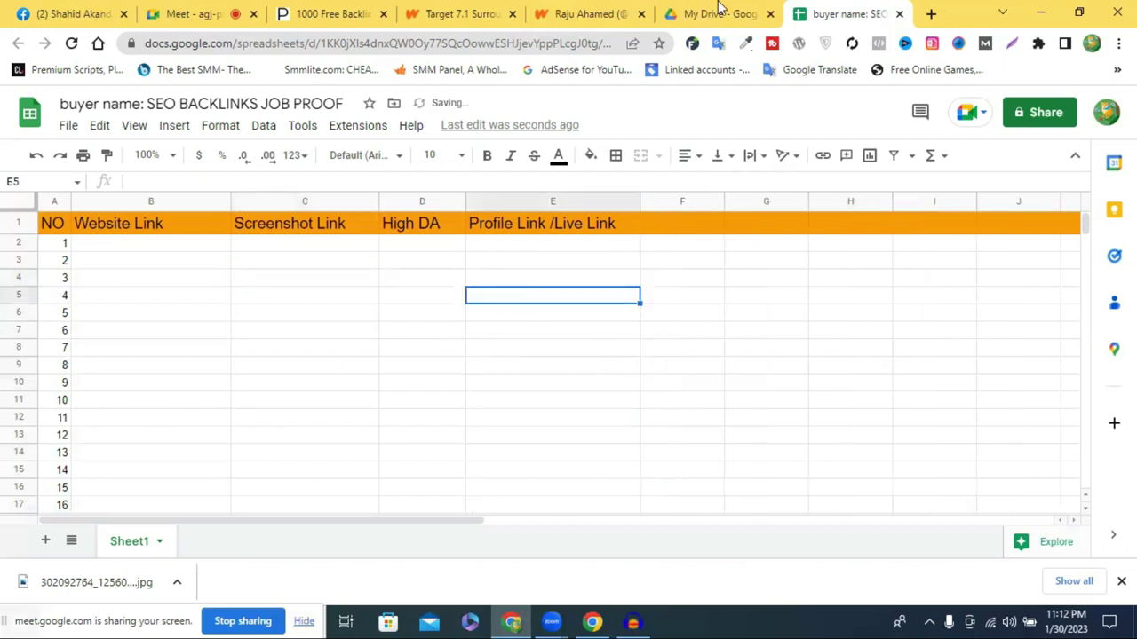
left_click(734, 15)
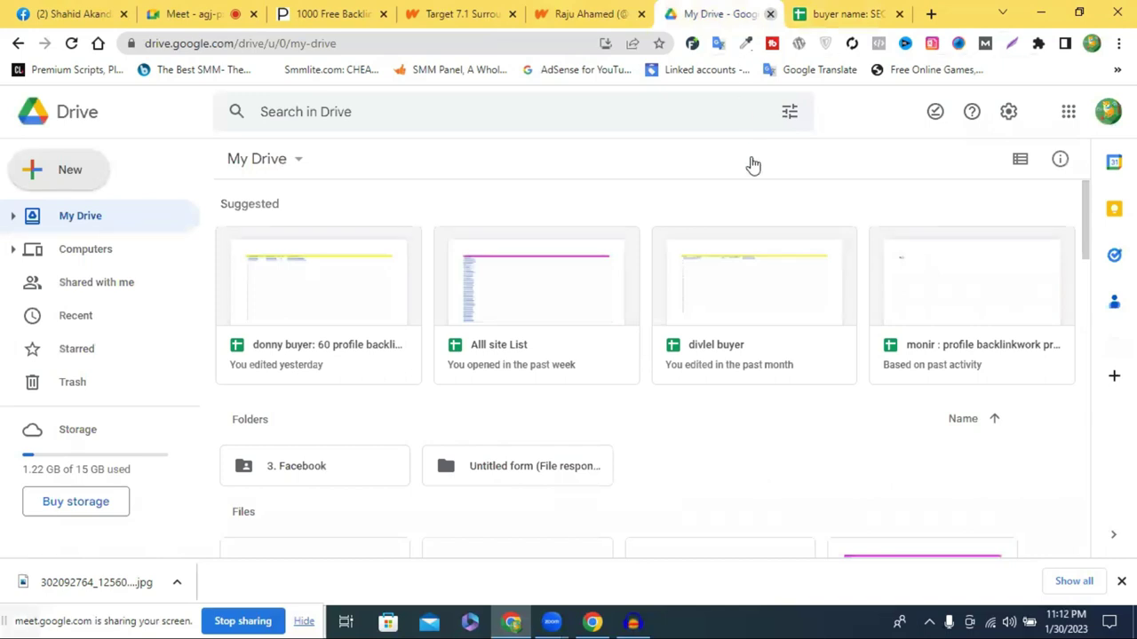
key("ctrl+w")
Go to Manage extensions and open the Chrome Web Store from its side menu
left_click(659, 11)
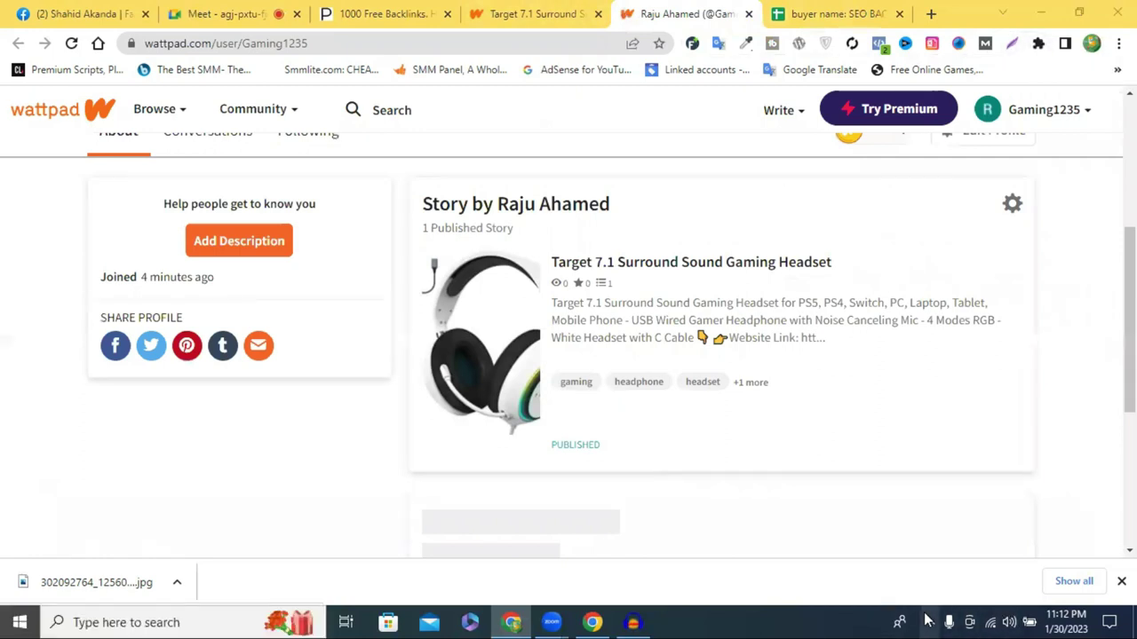
left_click(1038, 43)
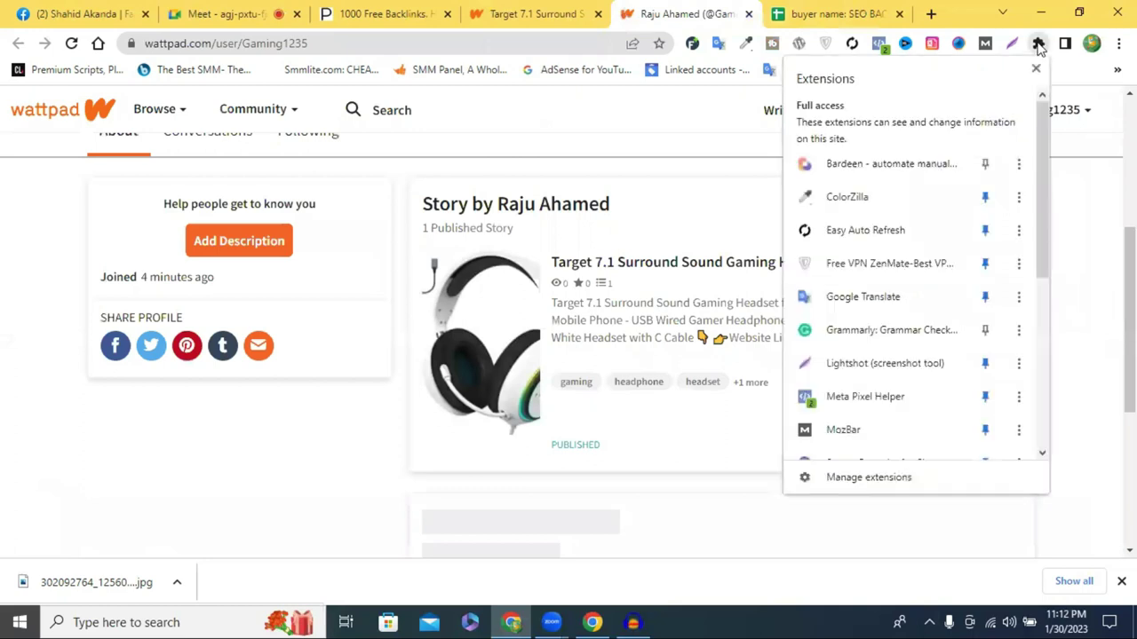
scroll(888, 426, "down", 1)
left_click(855, 480)
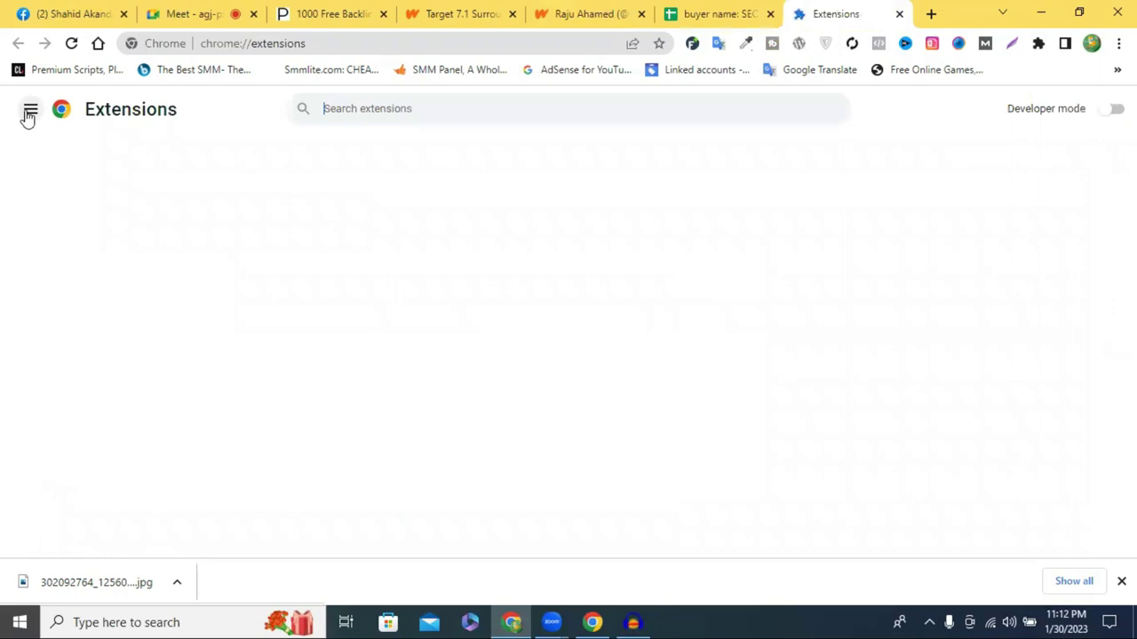
left_click(29, 110)
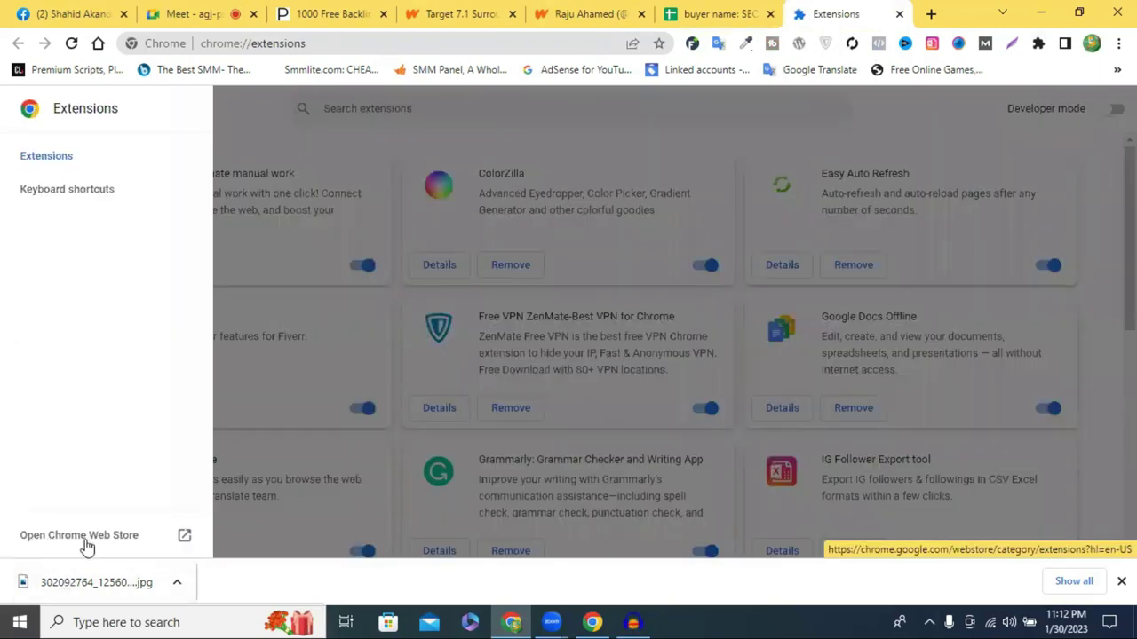
left_click(85, 542)
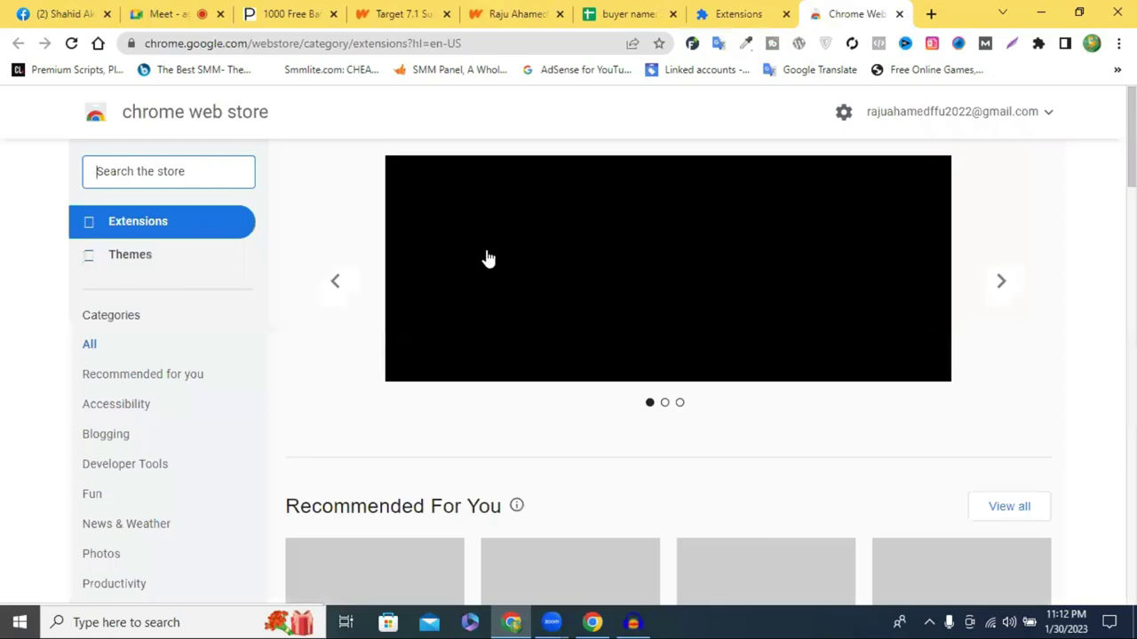
Search the store for 'lightshot screenshot' and open the Lightshot (screenshot tool) listing
left_click(161, 178)
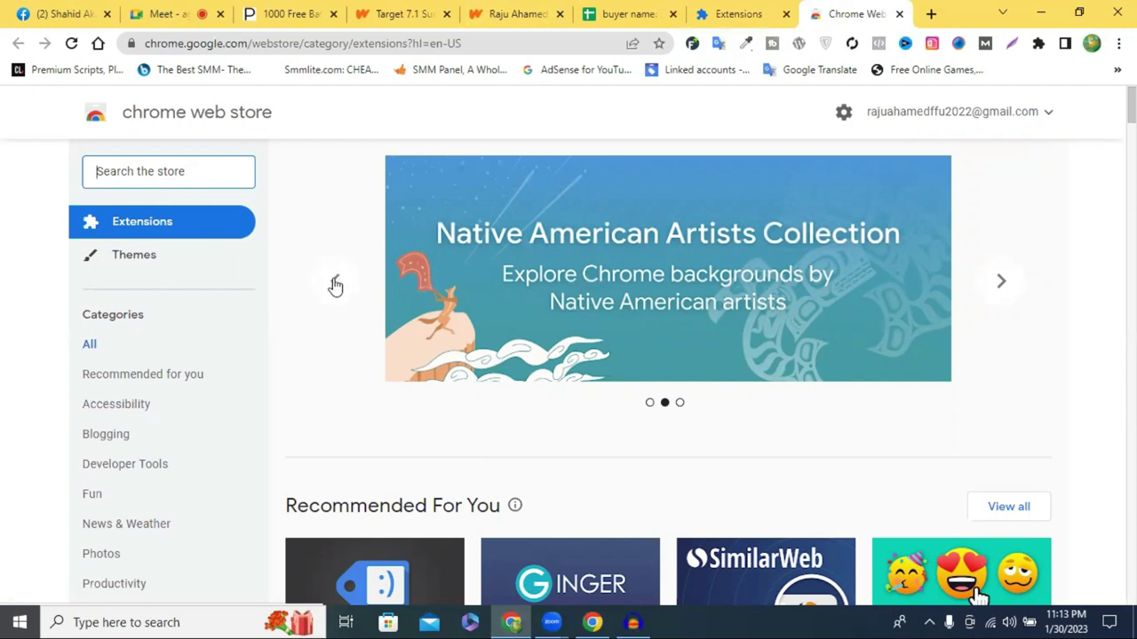
left_click(147, 172)
type("s")
key("BackSpace")
type("light")
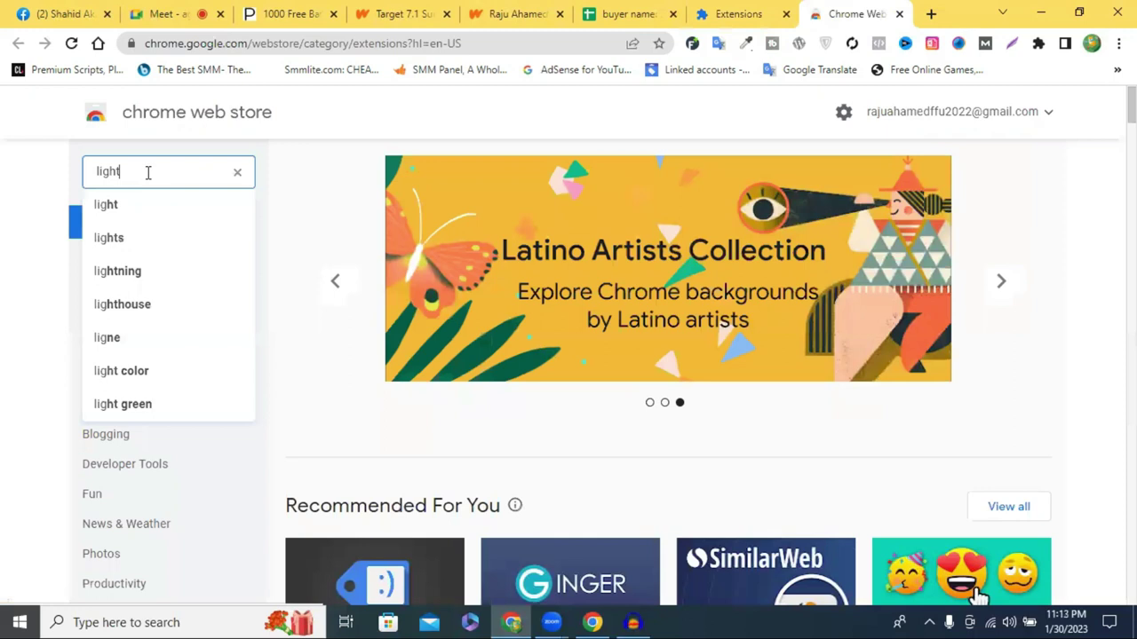
type("shot")
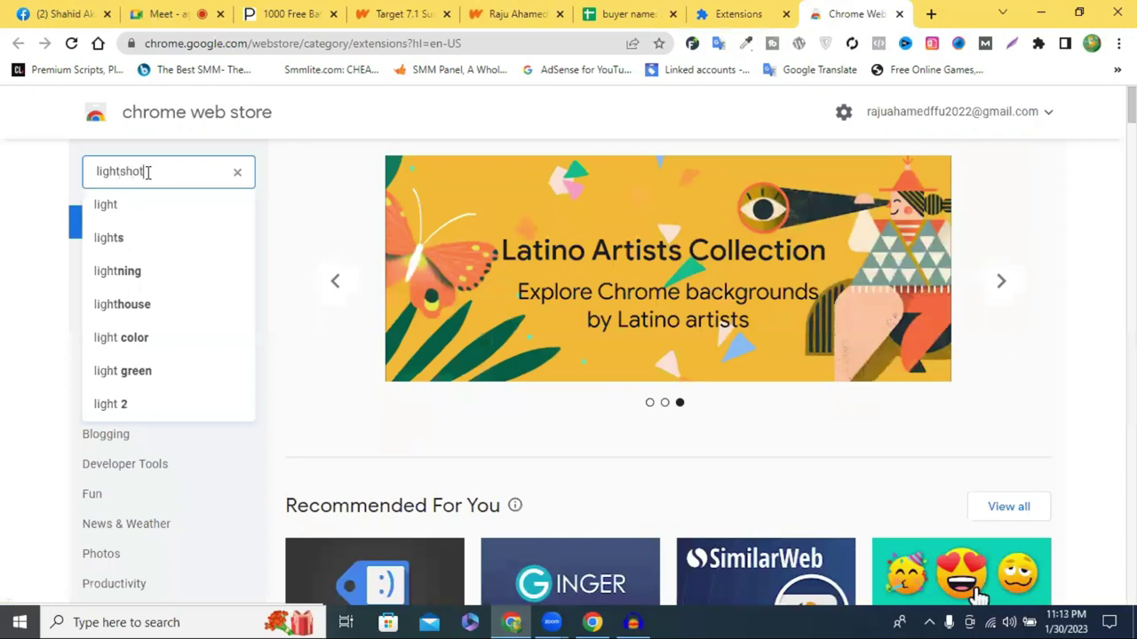
key("Return")
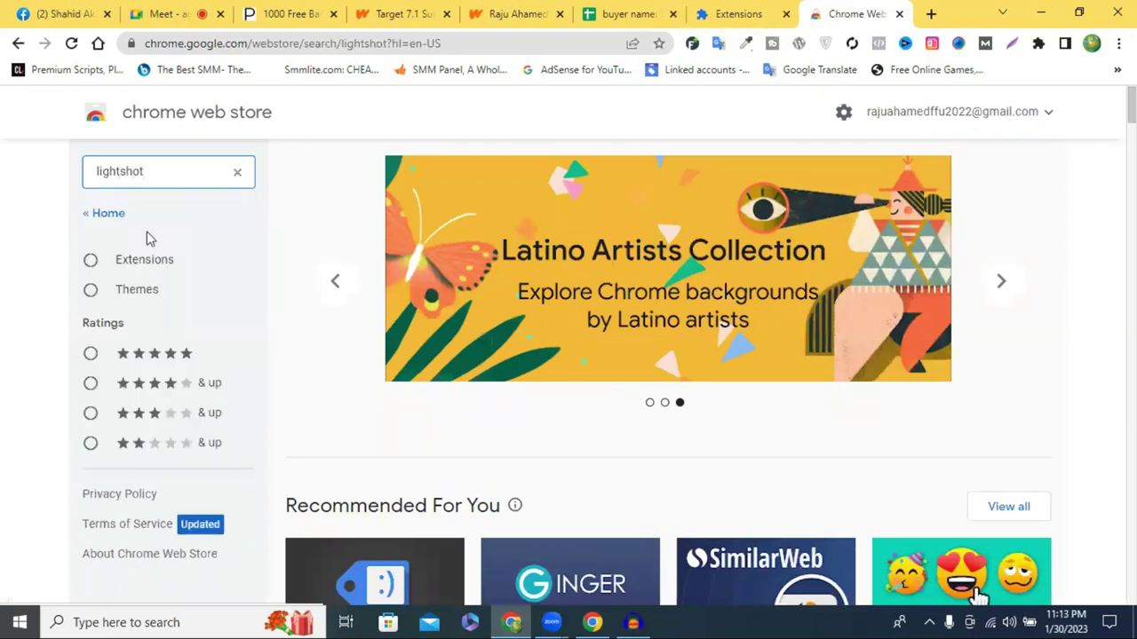
key("Down")
key("Down")
key("Return")
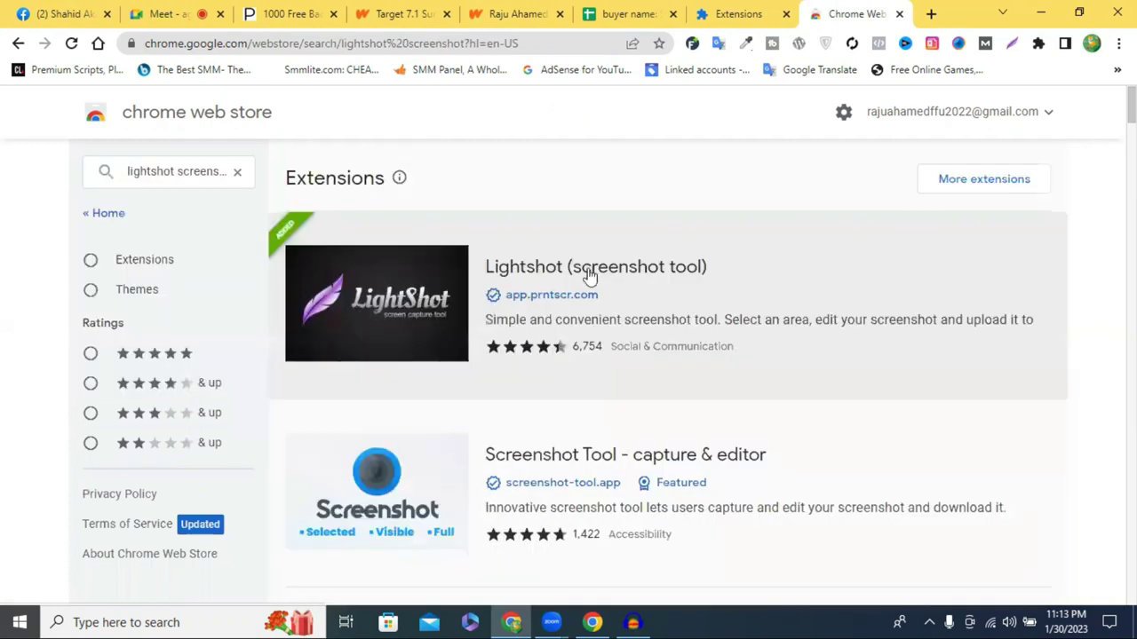
left_click(914, 247)
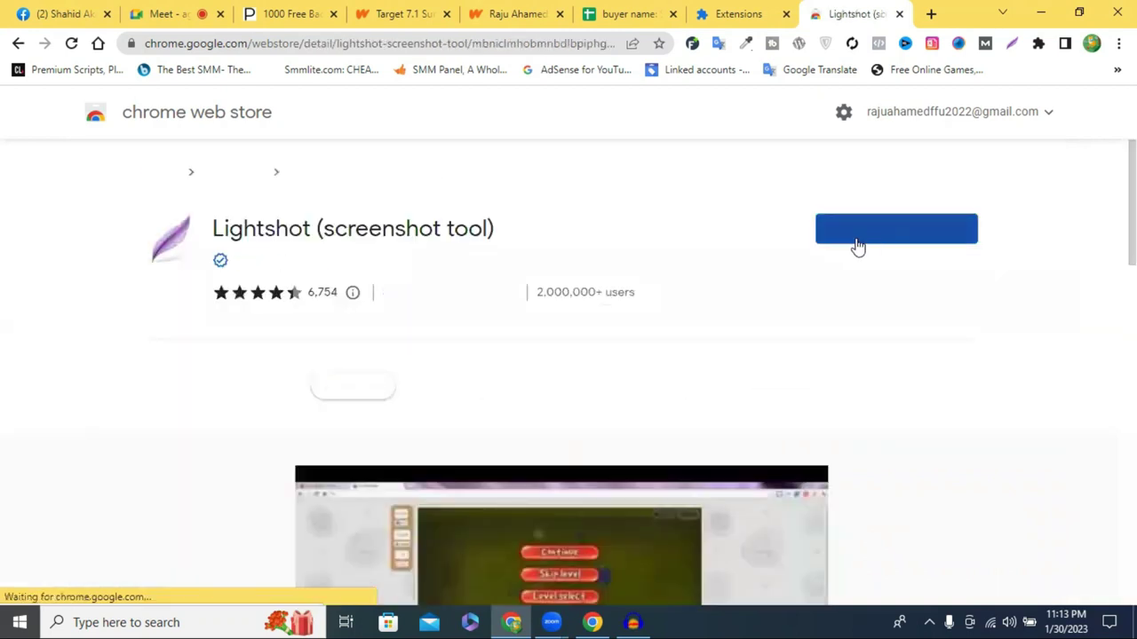
Confirm Lightshot is installed by pinning and unpinning it, then close the store tab
left_click(1039, 46)
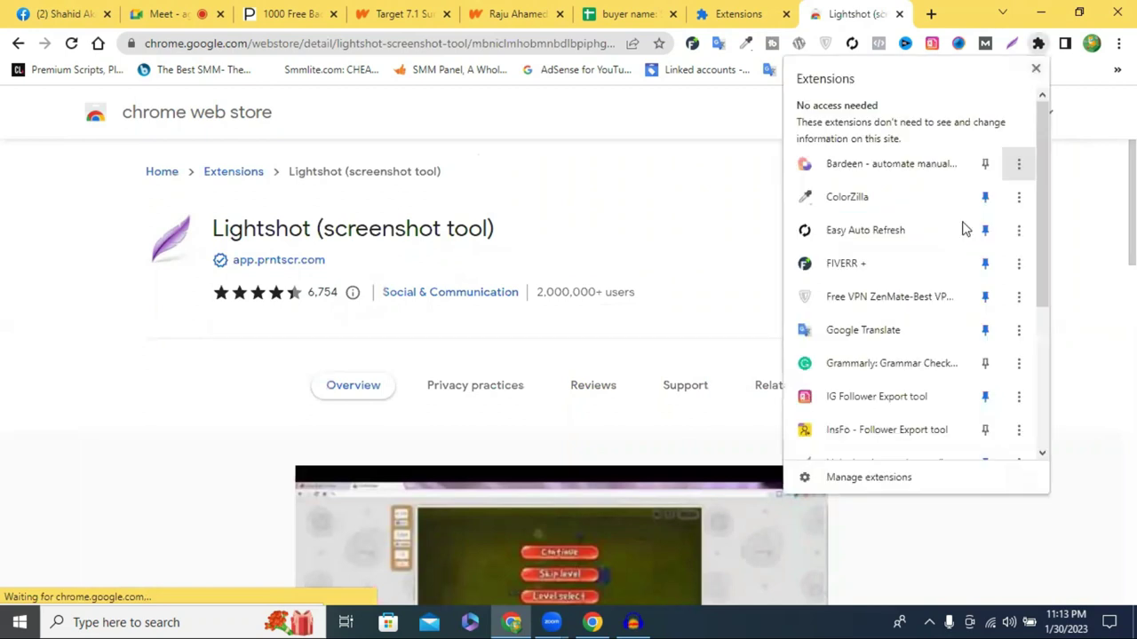
scroll(977, 368, "down", 3)
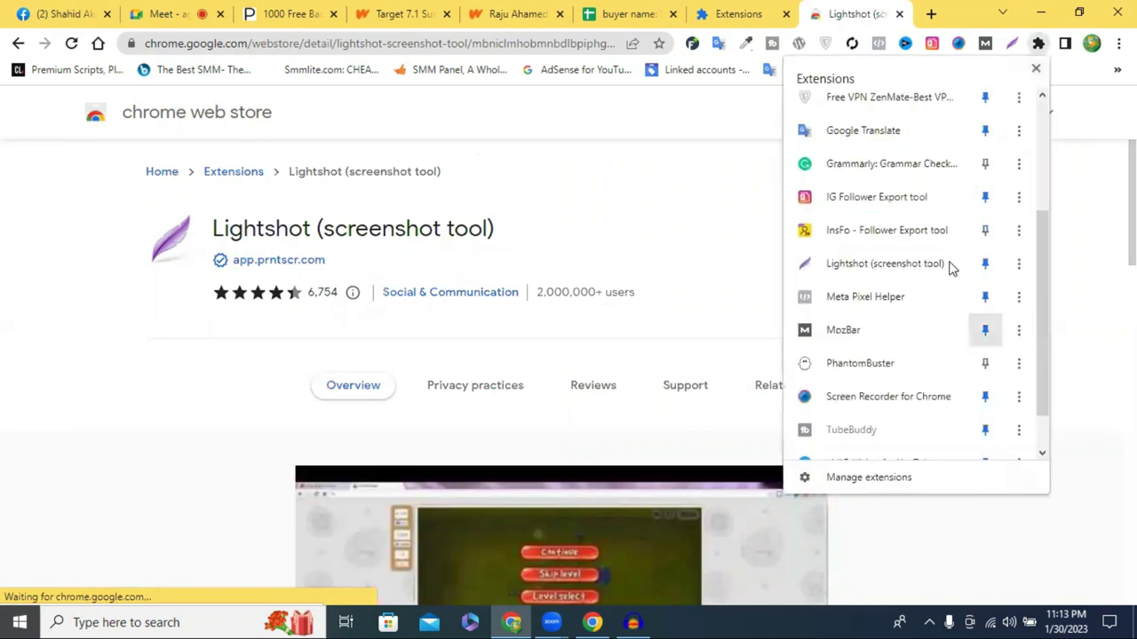
left_click(986, 263)
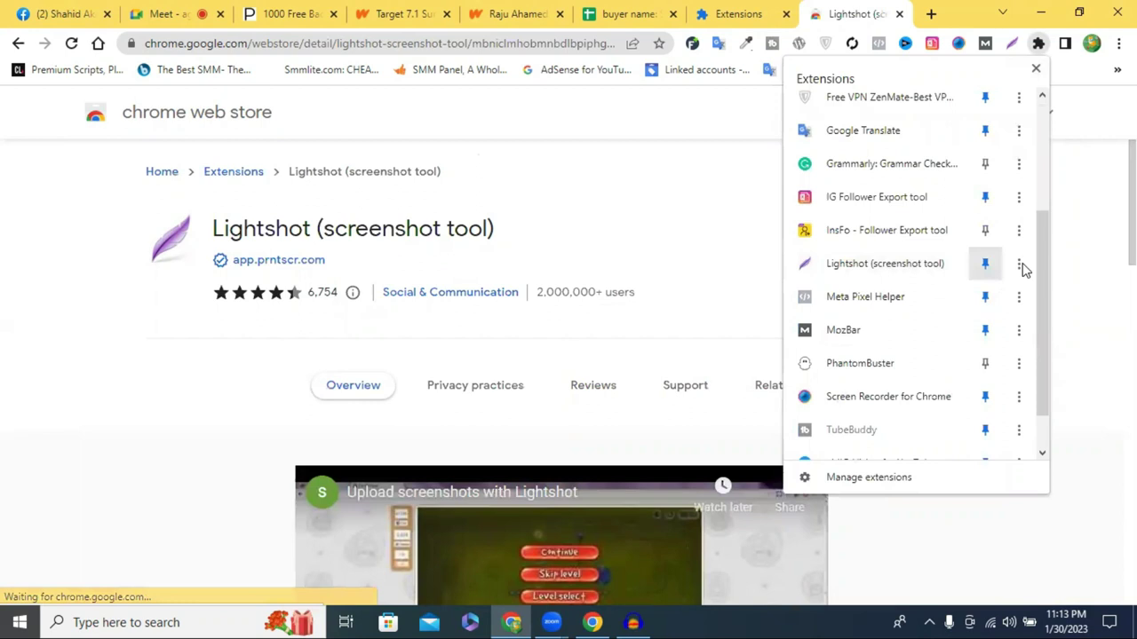
left_click(988, 264)
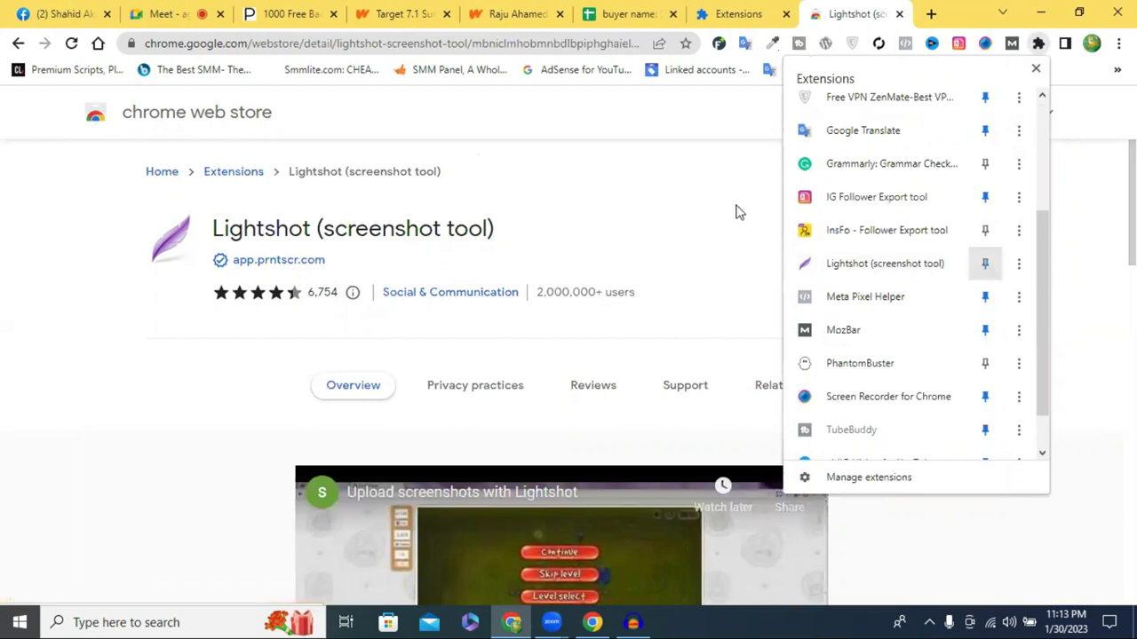
left_click(898, 15)
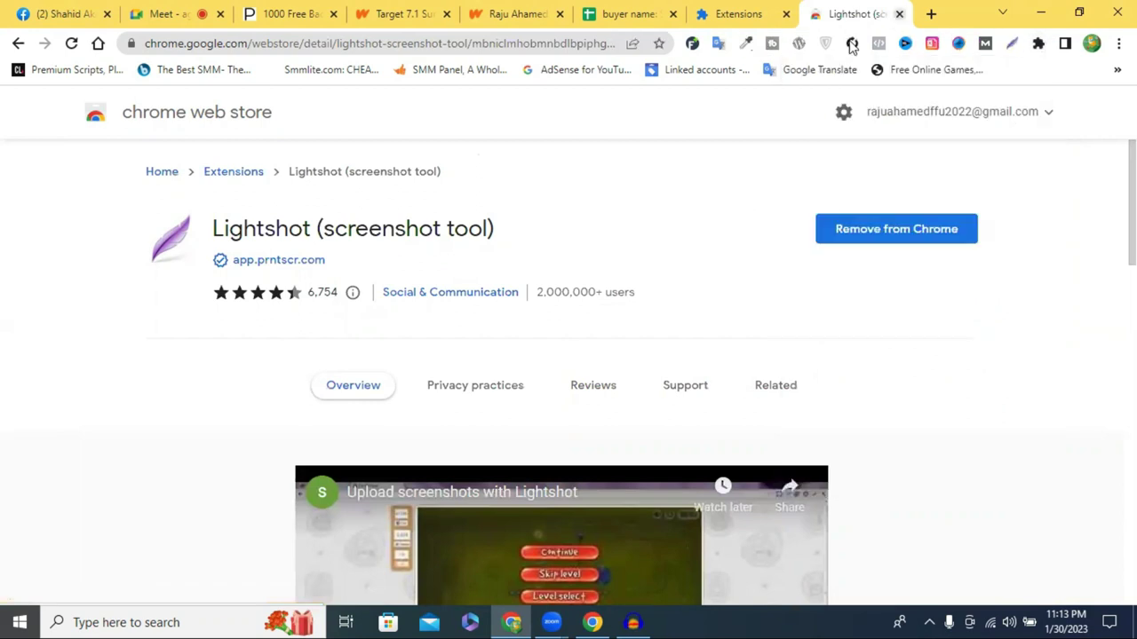
left_click(899, 14)
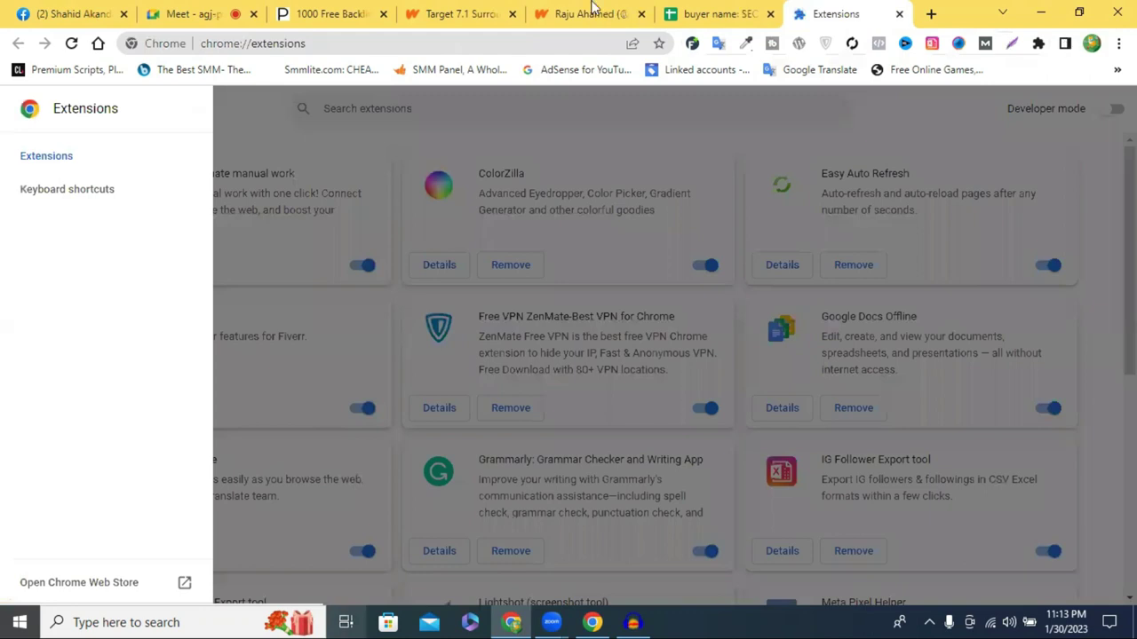
Capture the whole Wattpad profile page with Lightshot and upload the screenshot
key("ctrl+w")
key("ctrl+shift+Tab")
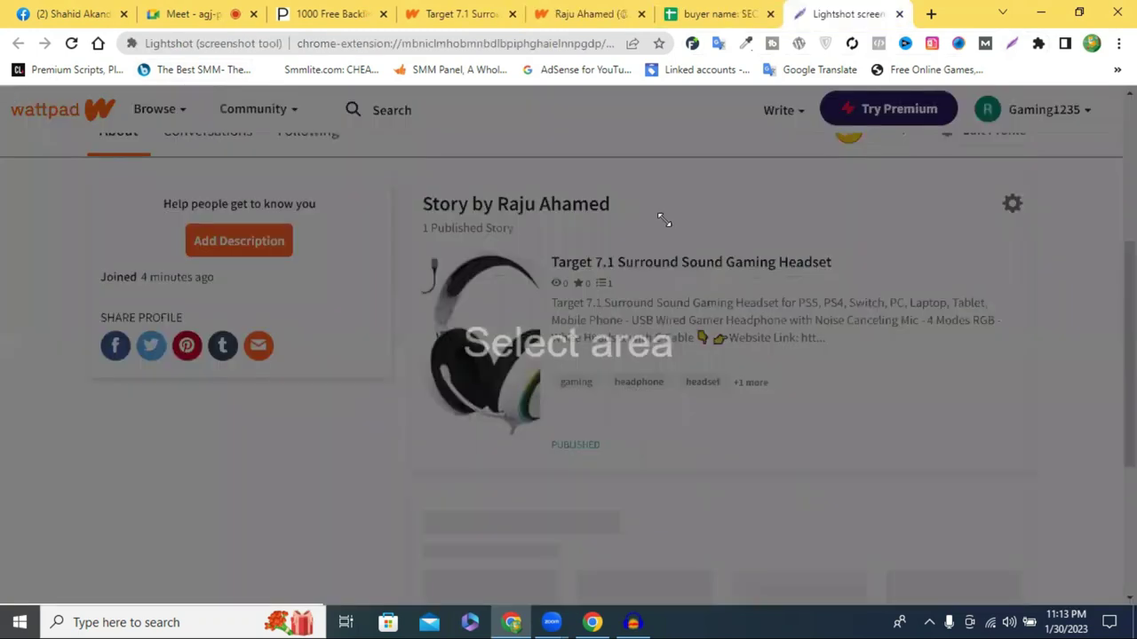
left_click_drag(3, 89, 1135, 603)
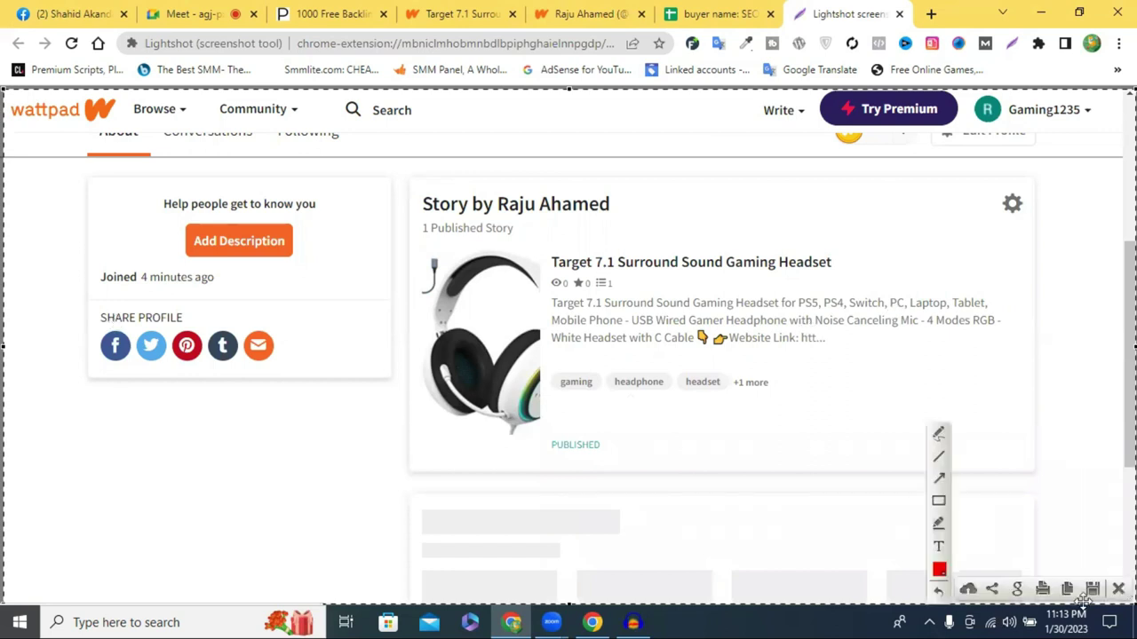
left_click(967, 591)
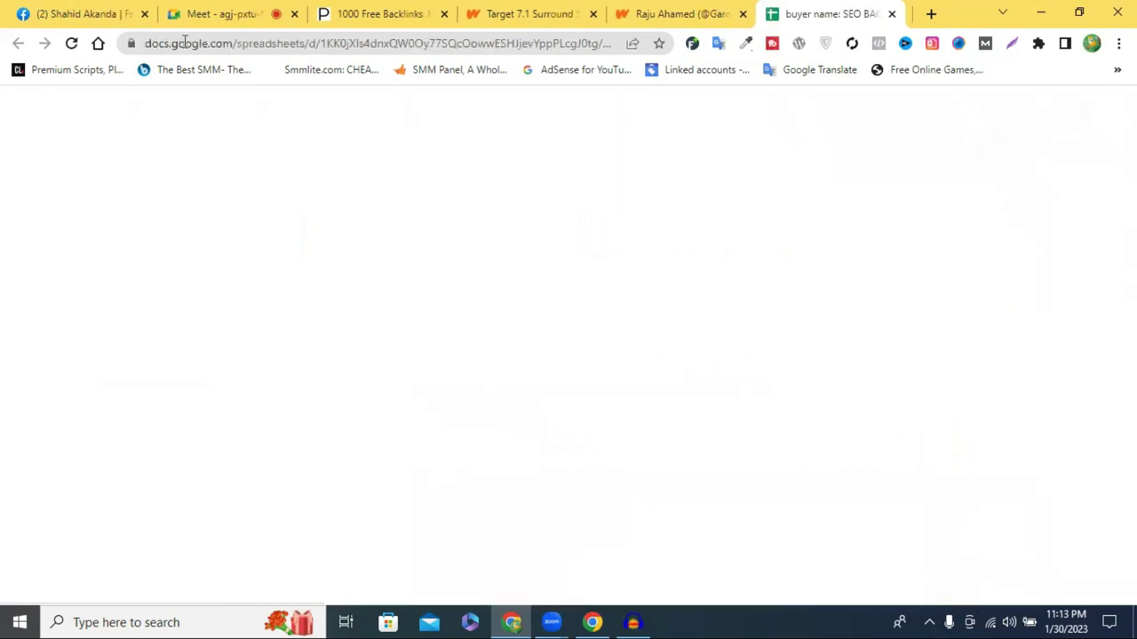
Paste the uploaded prnt.sc screenshot link into C2
left_click(294, 45)
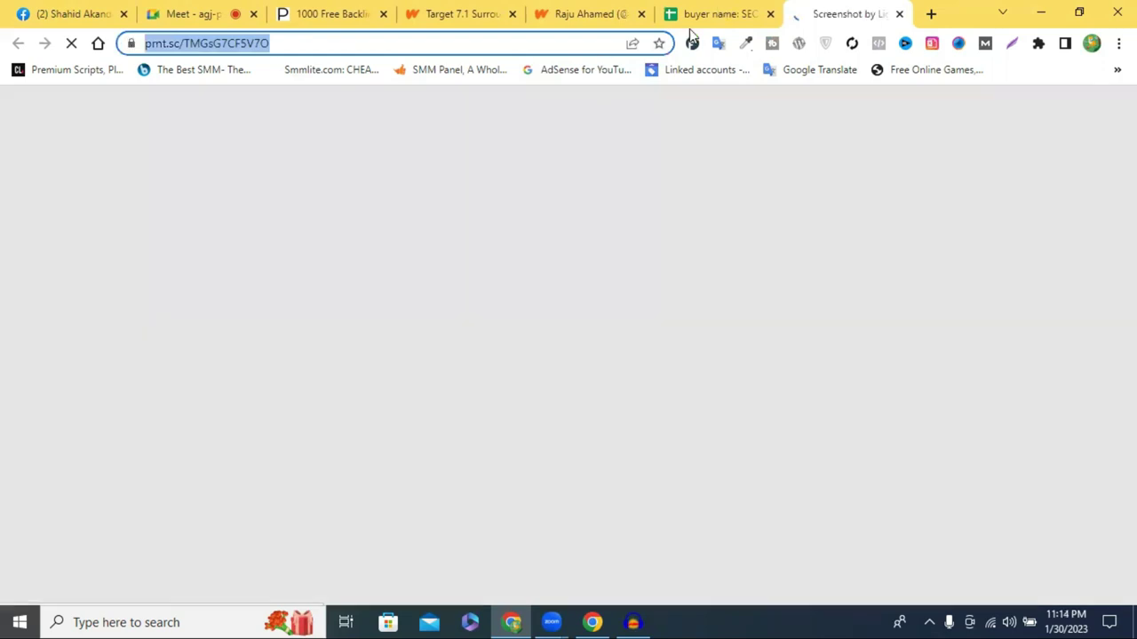
key("ctrl+shift+Tab")
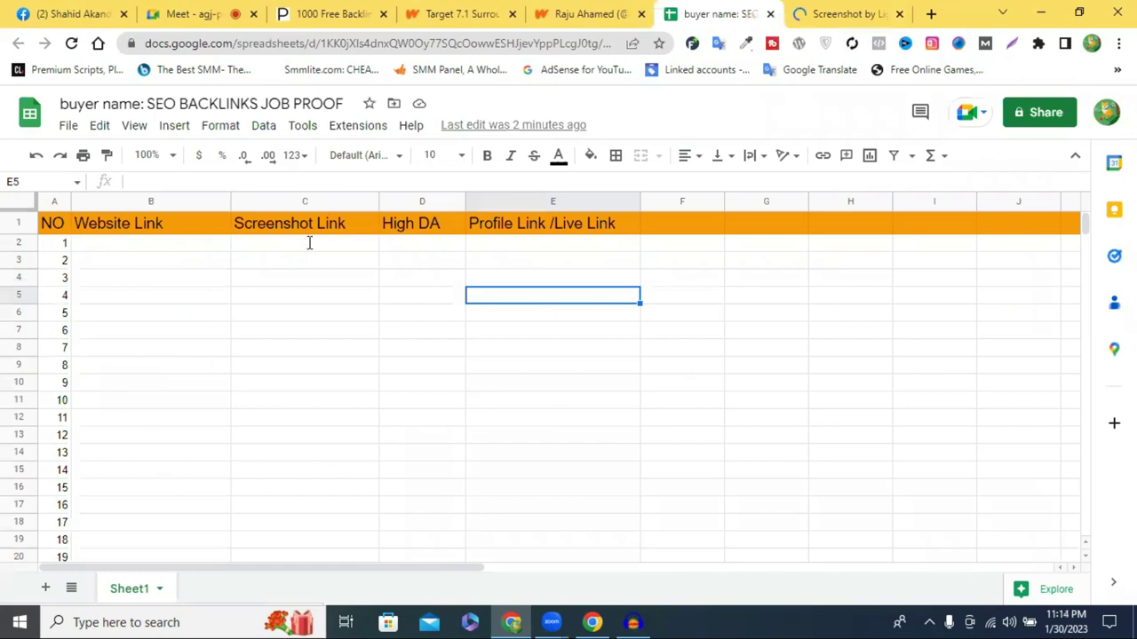
left_click(309, 242)
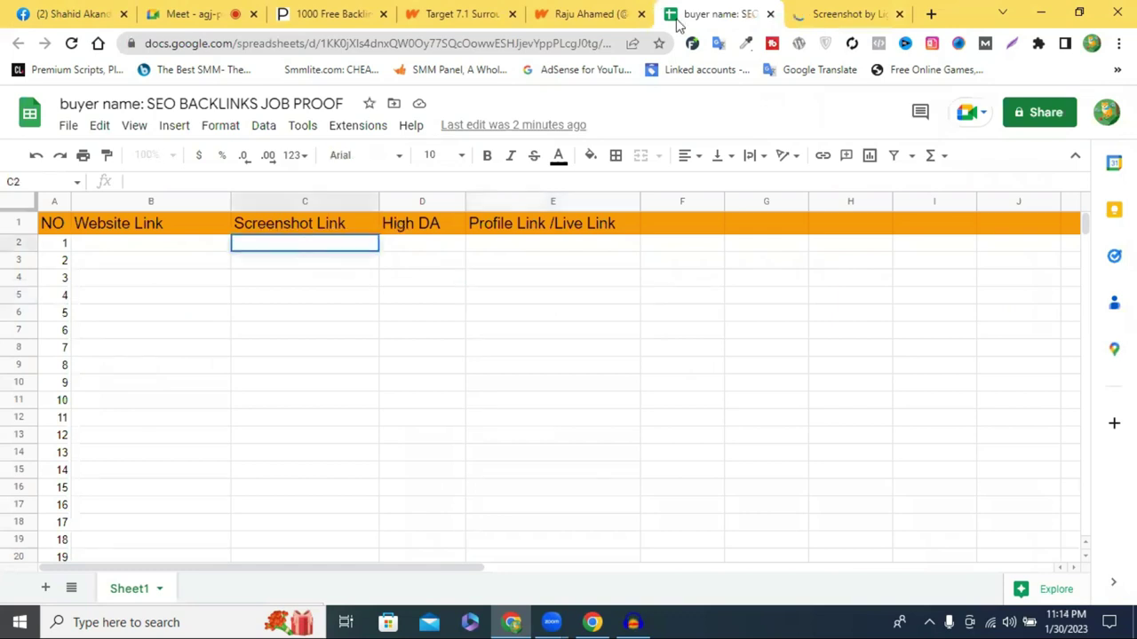
key("ctrl+shift+Tab")
left_click_drag(144, 43, 279, 86)
key("ctrl+c")
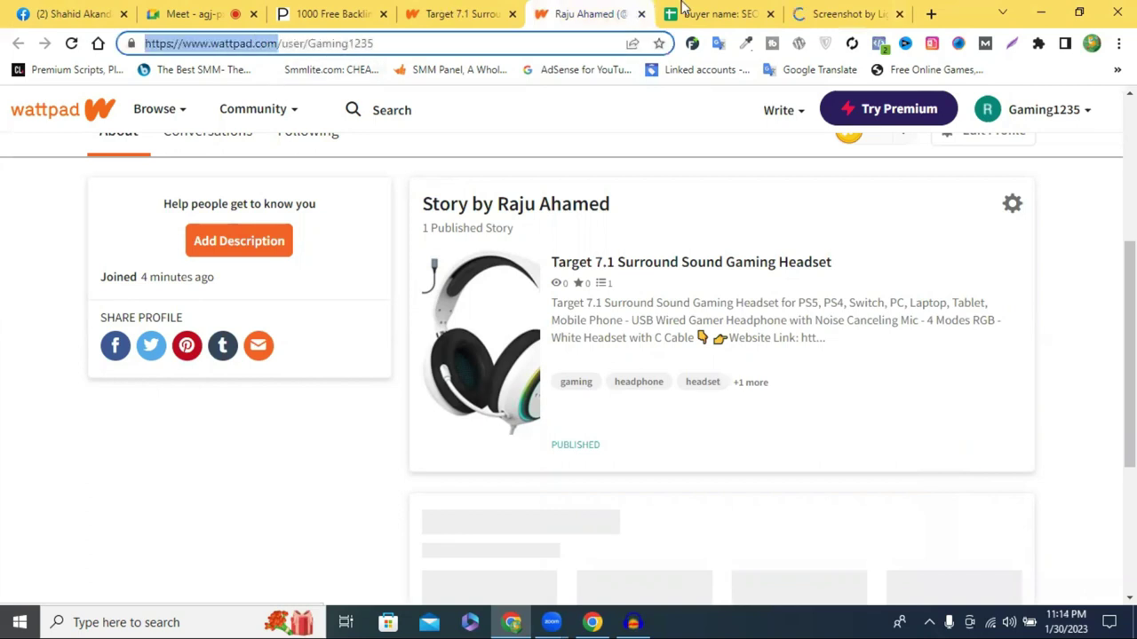
key("ctrl+Tab")
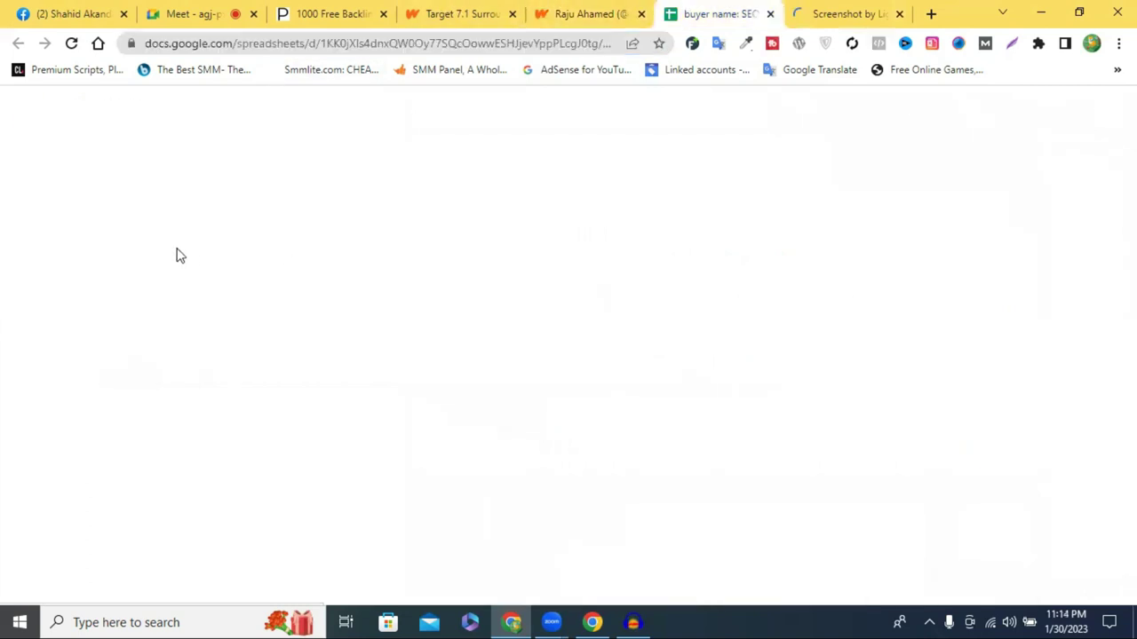
double_click(173, 246)
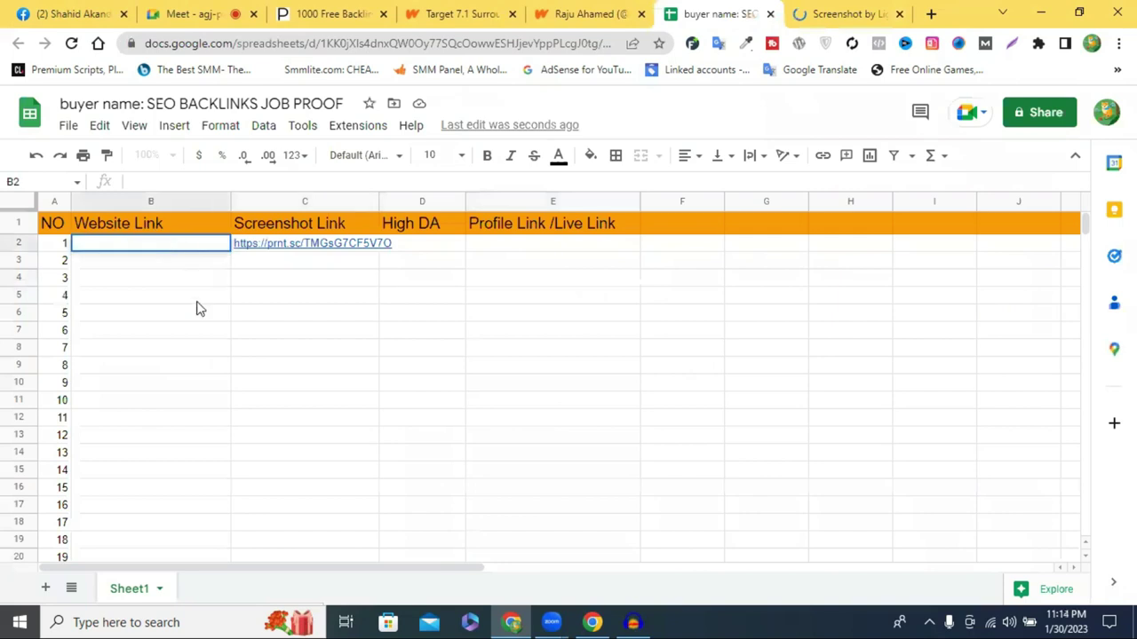
key("ctrl+v")
key("Return")
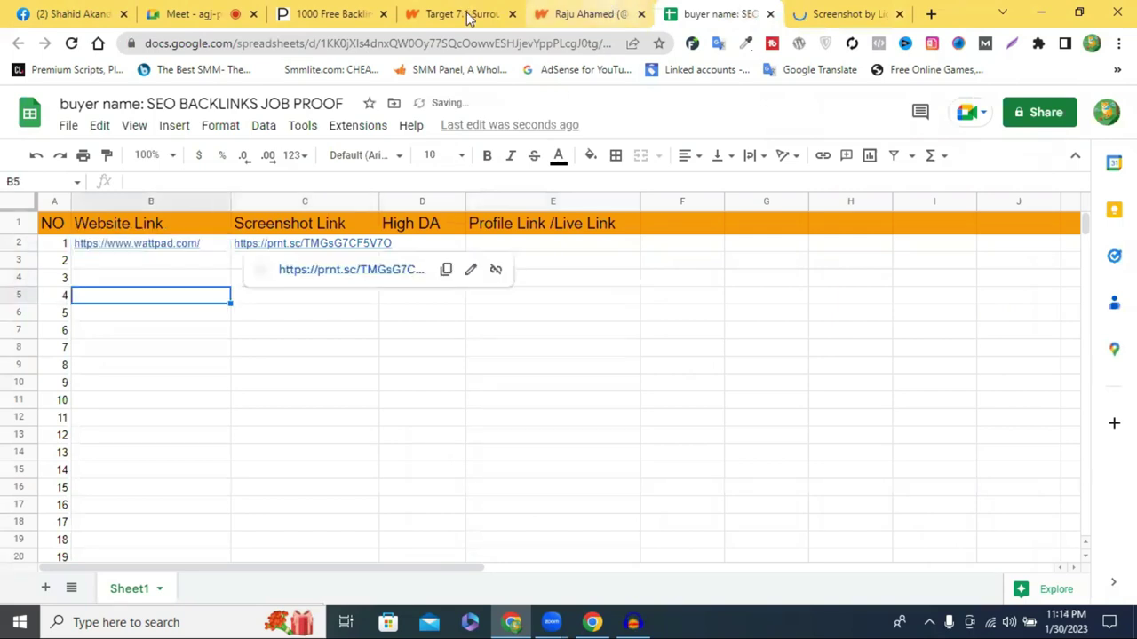
Enter 72 as the High DA in D2, checking the backlinks list
left_click(464, 13)
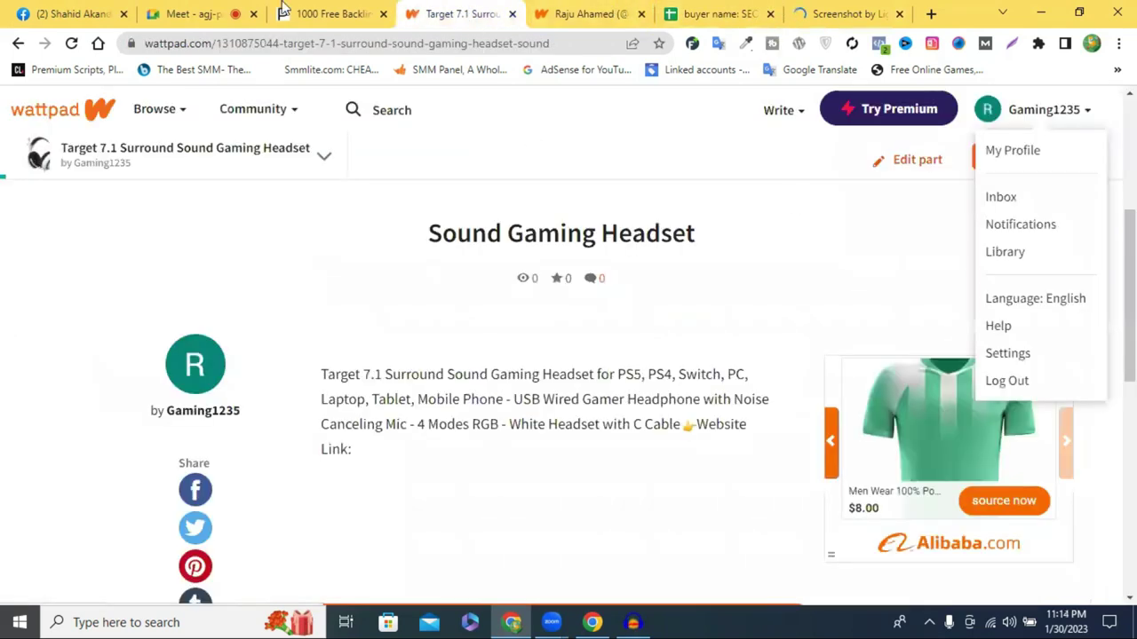
key("ctrl+shift+Tab")
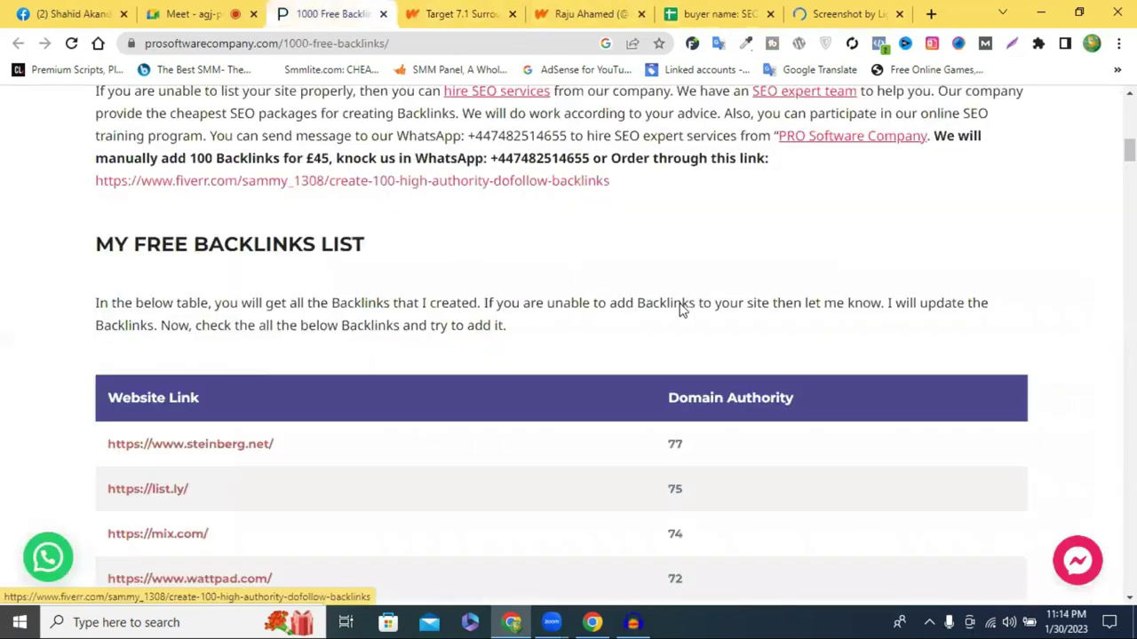
scroll(680, 307, "down", 3)
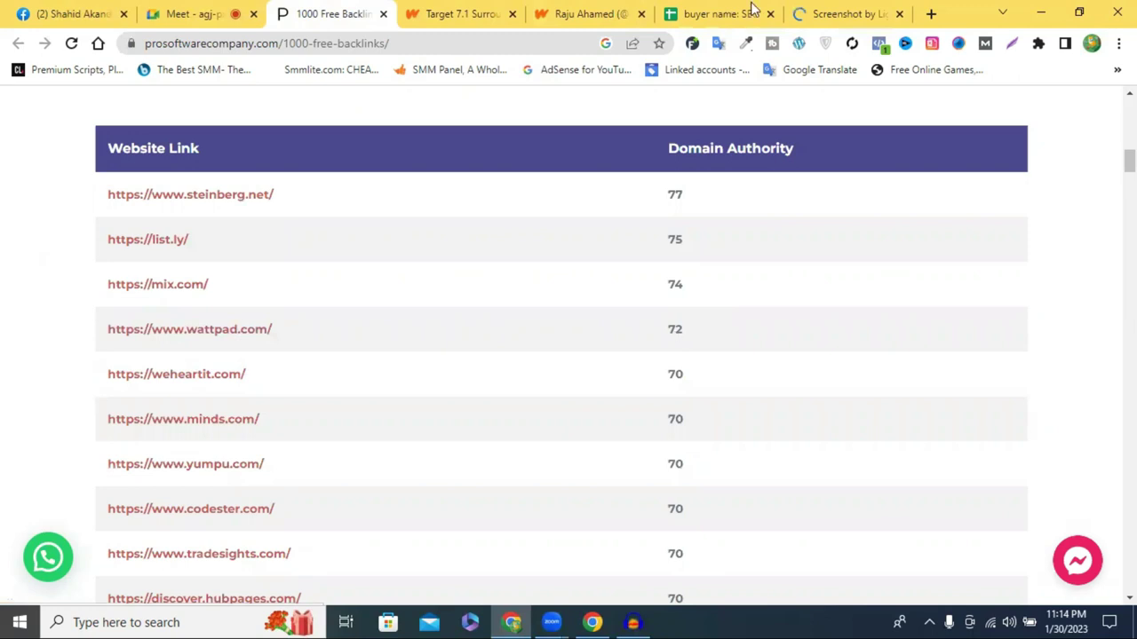
key("ctrl+6")
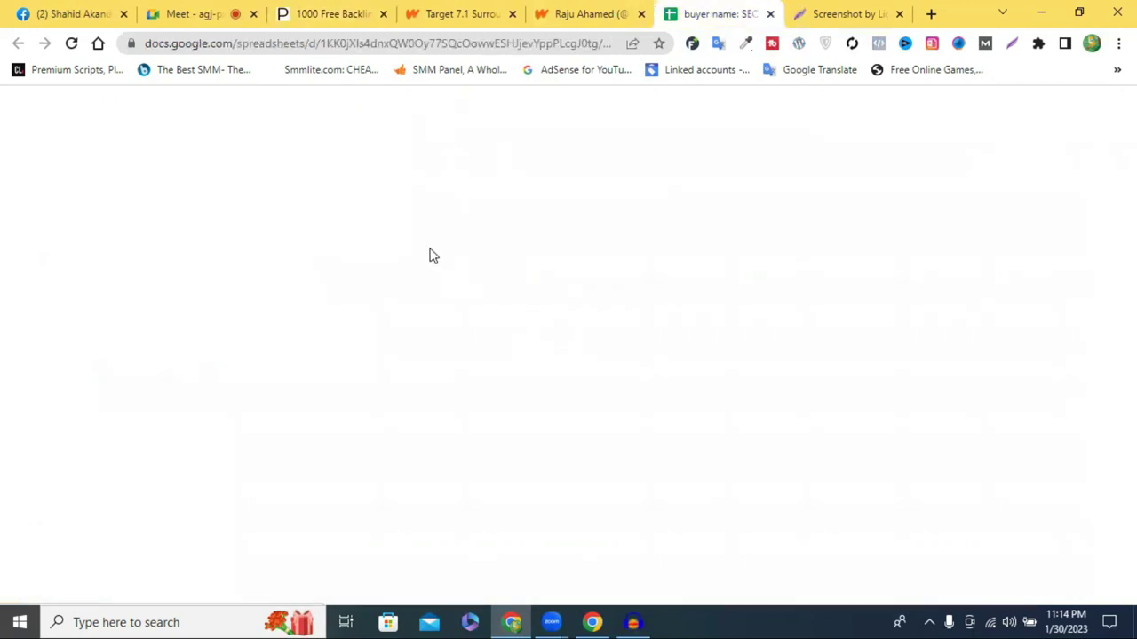
left_click(430, 248)
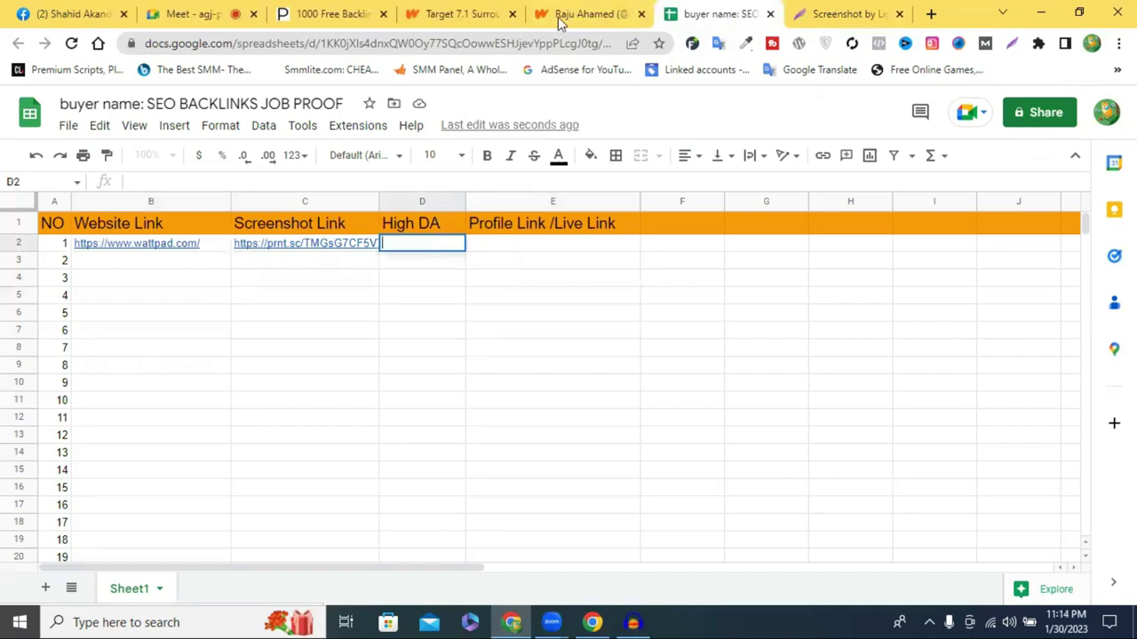
type("72")
key("Return")
left_click(520, 246)
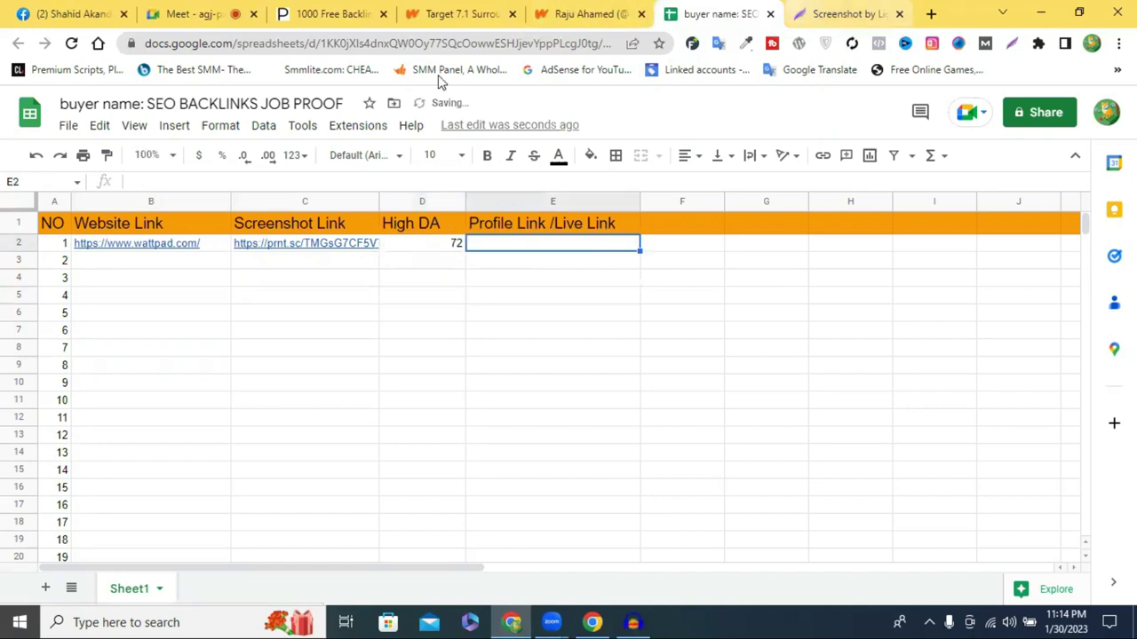
key("ctrl+shift+Tab")
Delete 'user' from the Wattpad profile URL, copy the shortened address and load it
left_click(433, 42)
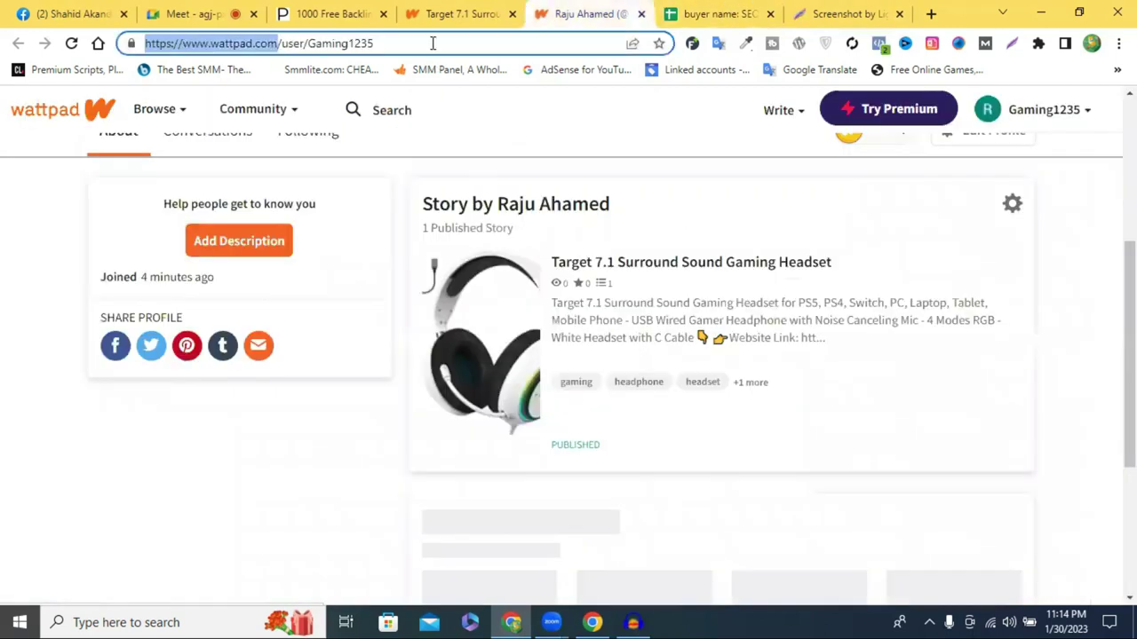
left_click(432, 43)
right_click(432, 45)
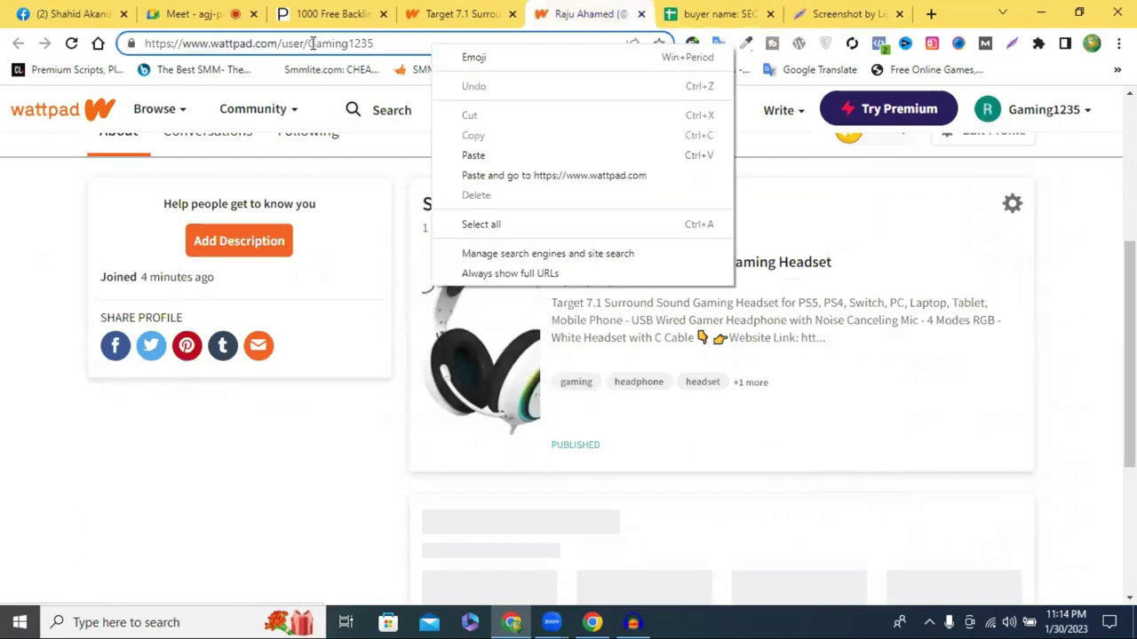
left_click(304, 43)
double_click(284, 44)
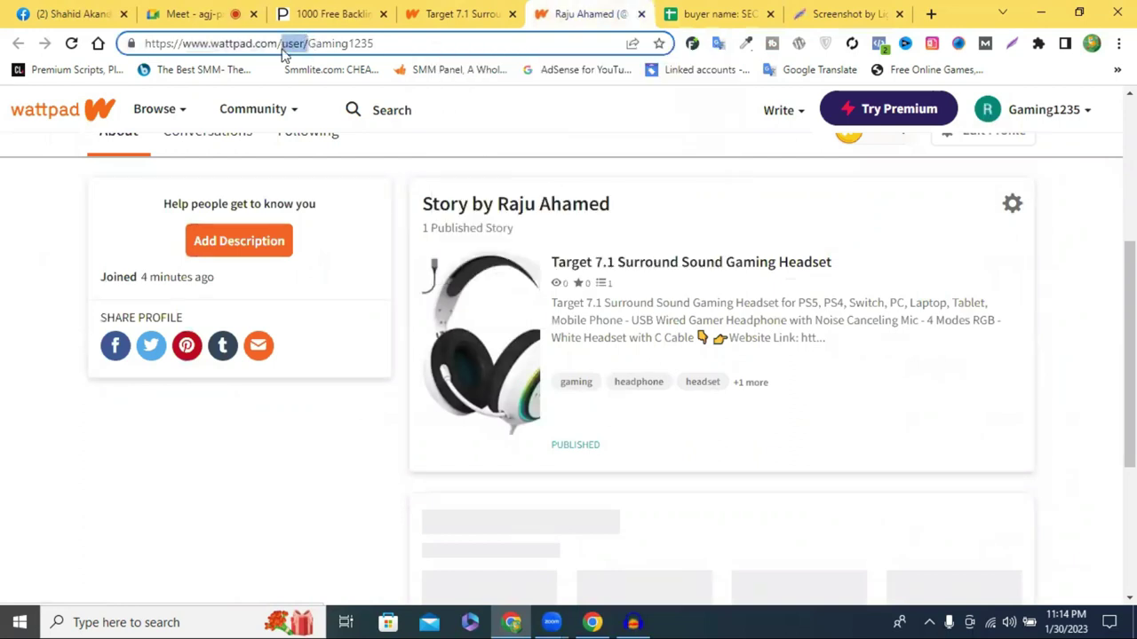
key("BackSpace")
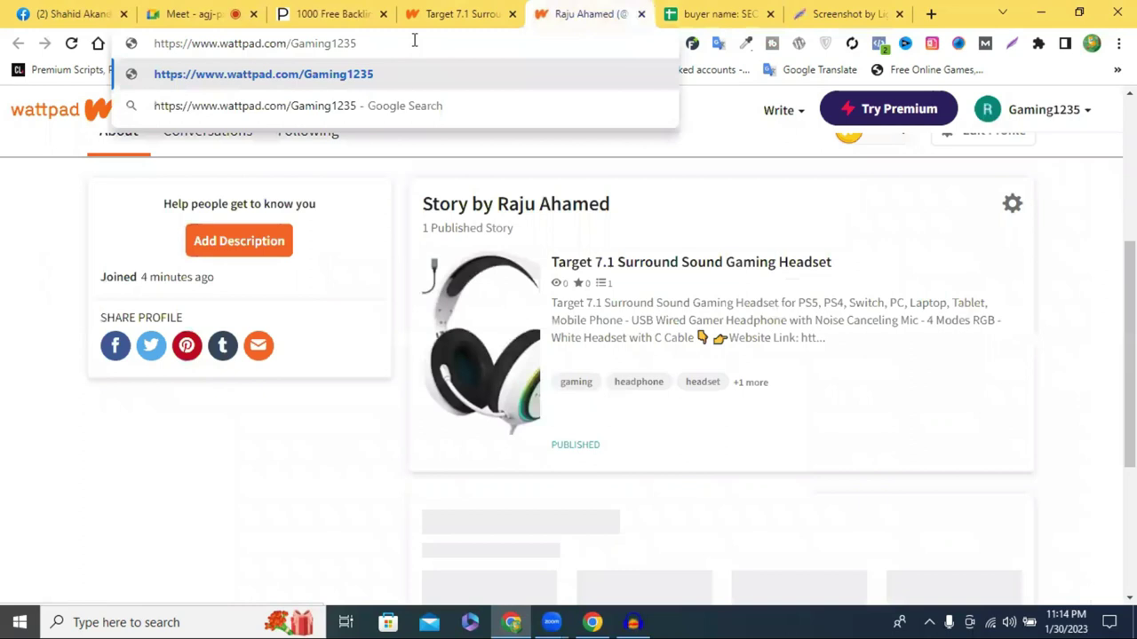
key("ctrl+a")
key("ctrl+c")
right_click(413, 40)
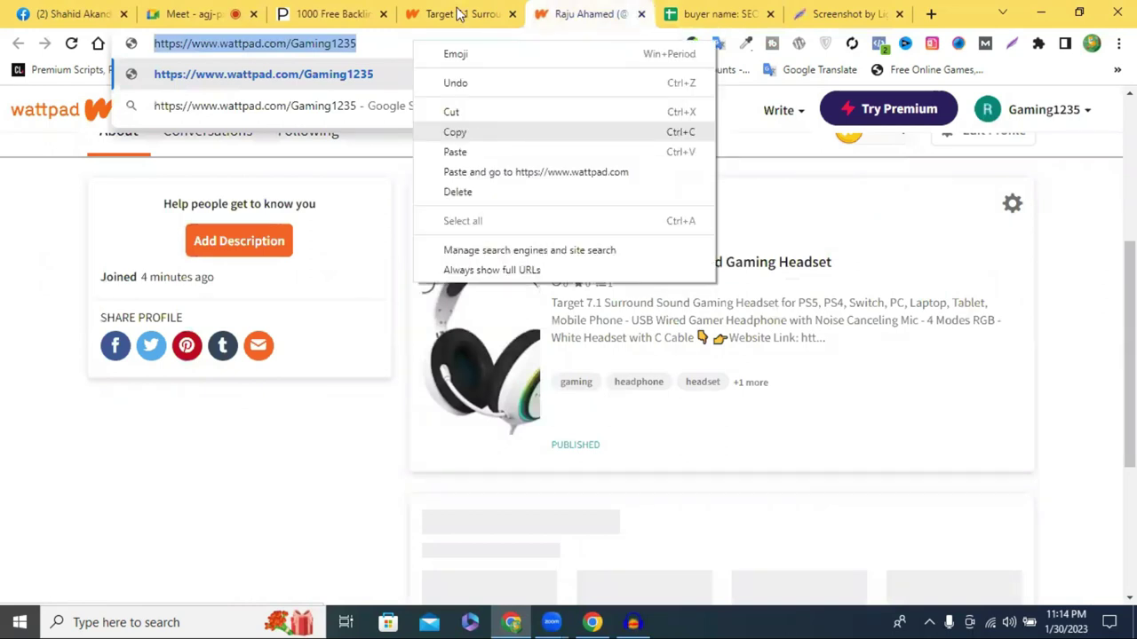
left_click(439, 38)
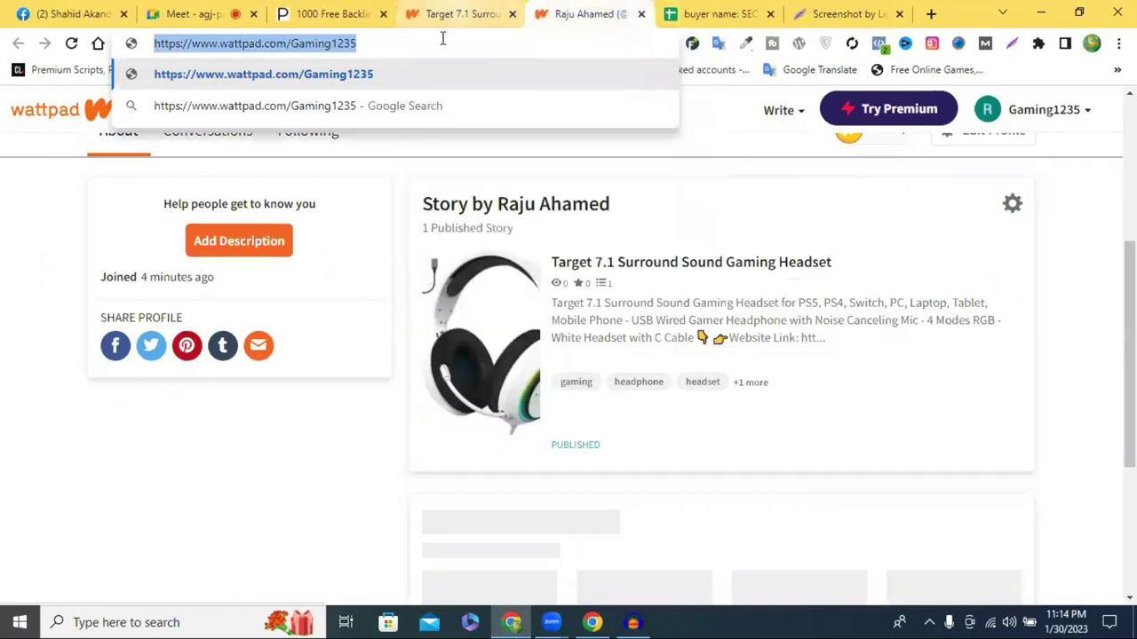
left_click(392, 81)
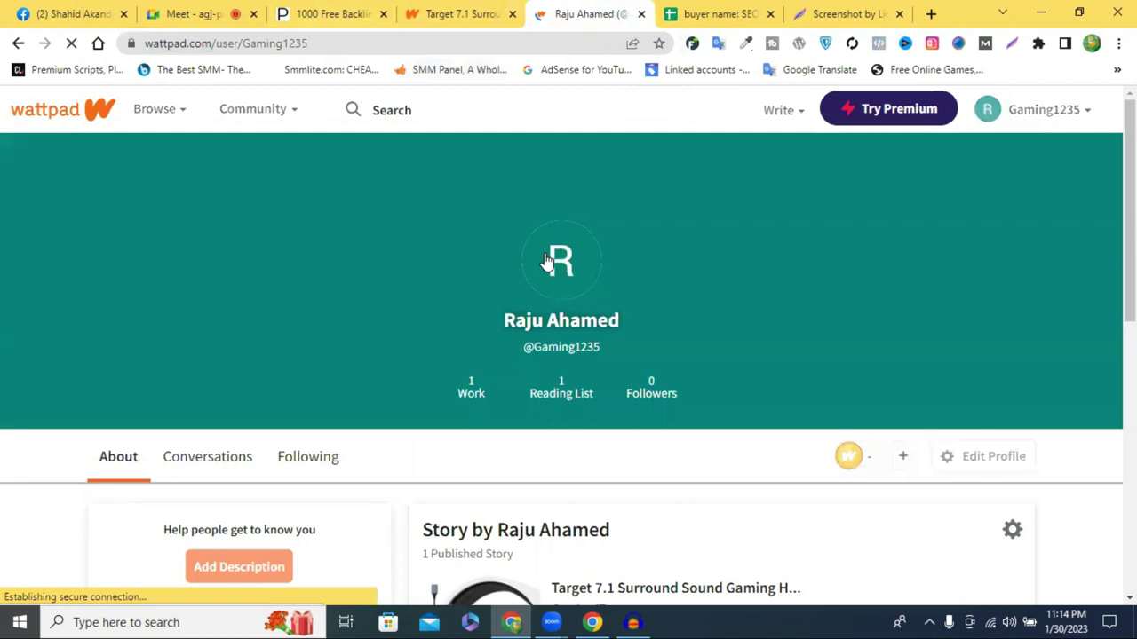
scroll(480, 238, "down", 2)
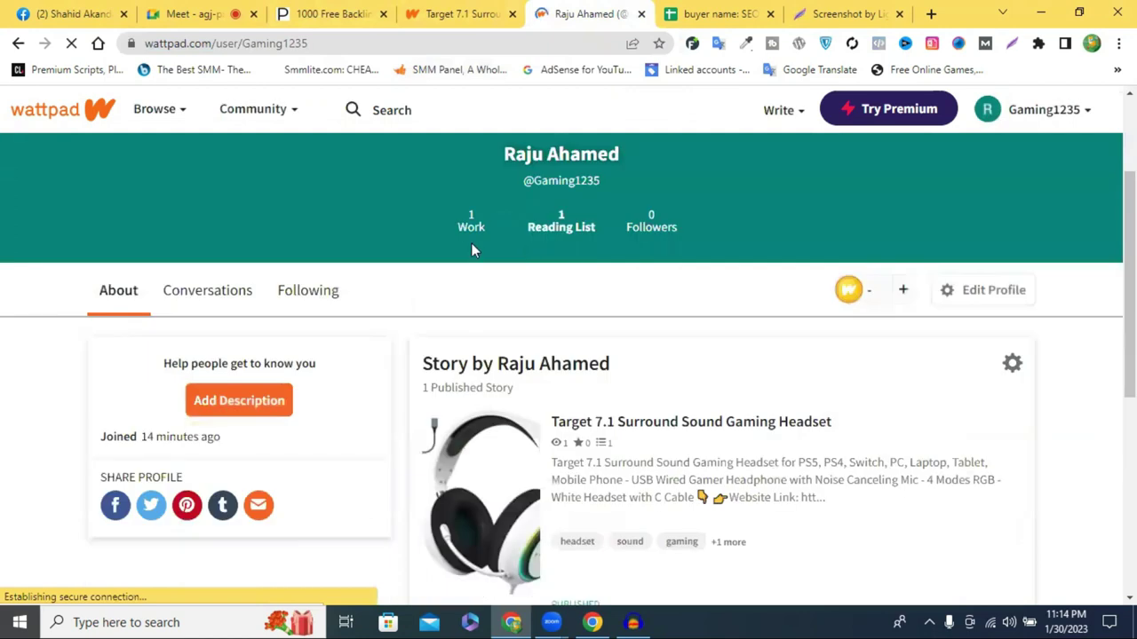
Paste the Wattpad profile link into cell E2 of the proof sheet and resize columns E and F
left_click(715, 11)
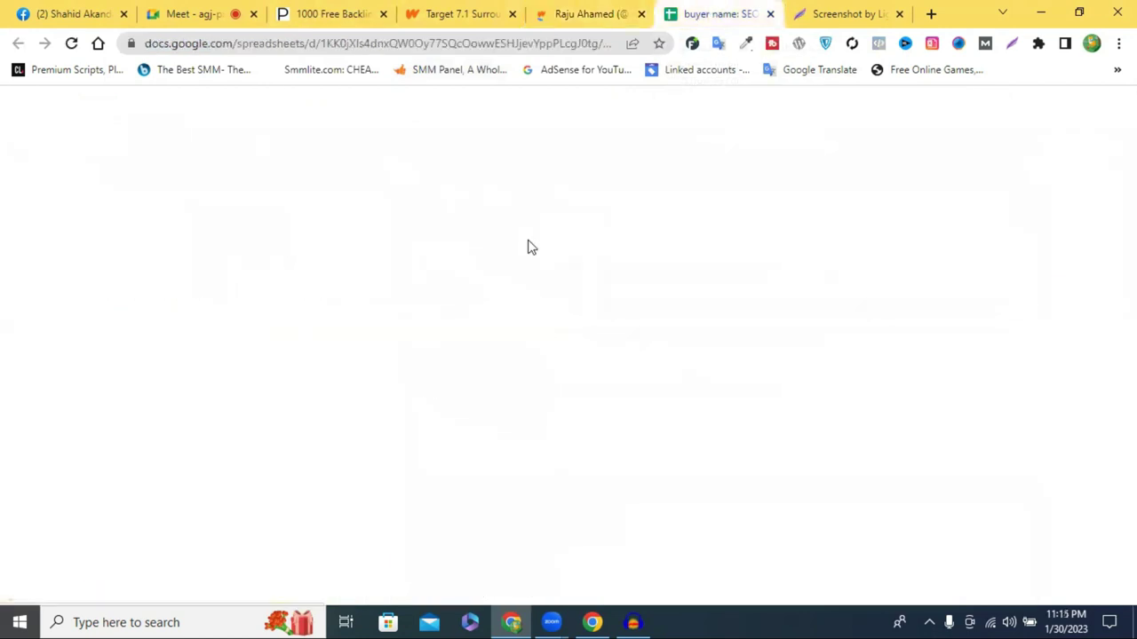
key("ctrl+v")
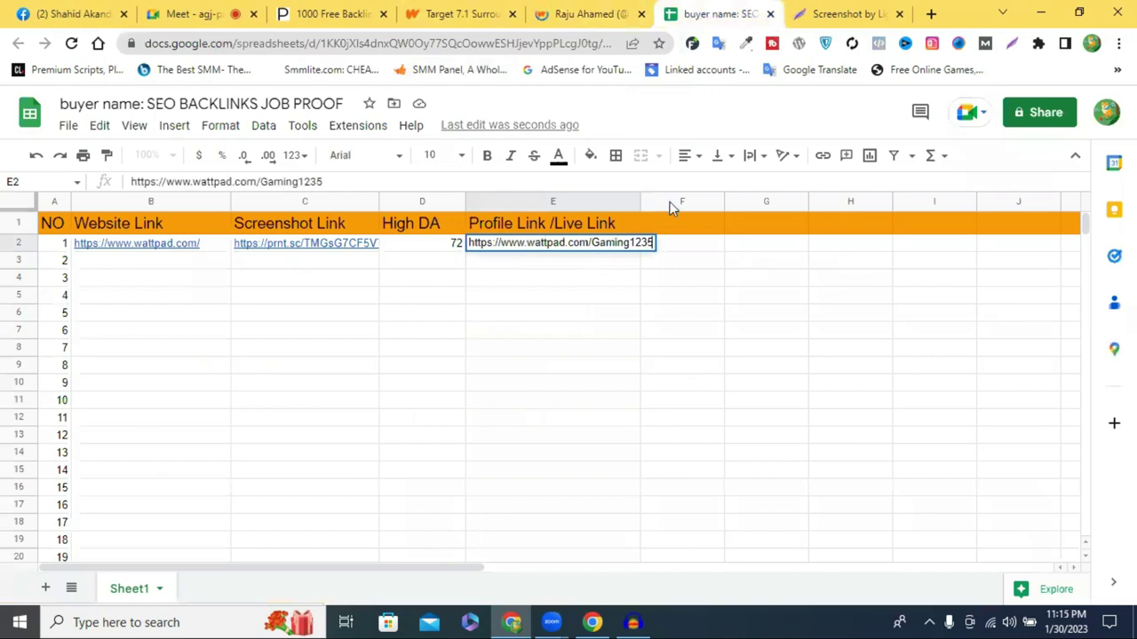
left_click(813, 260)
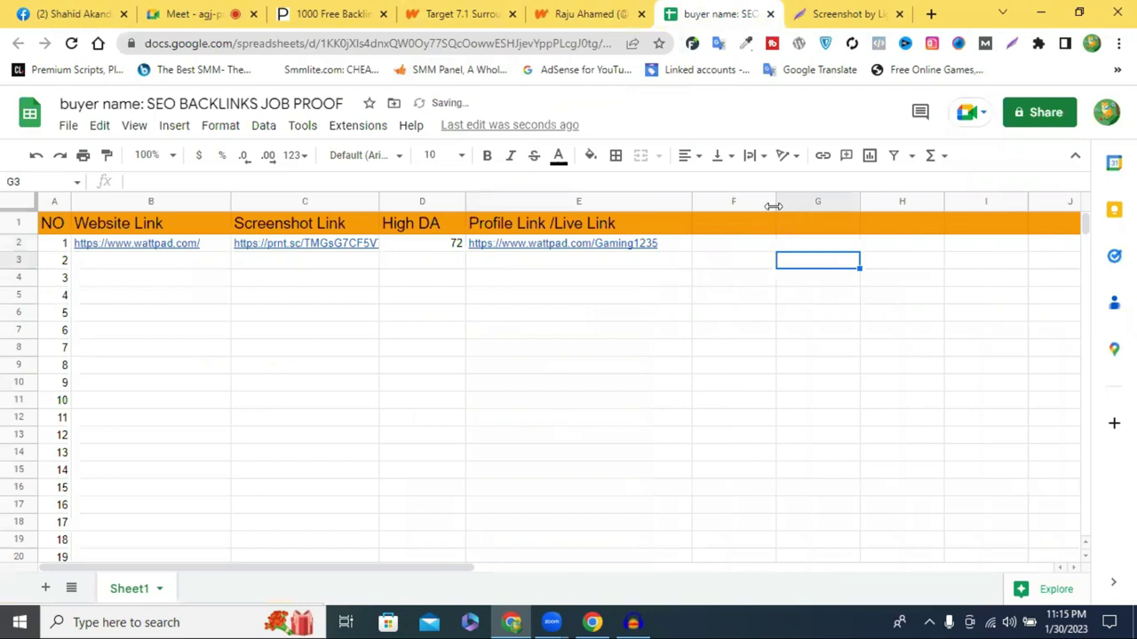
left_click_drag(773, 206, 750, 207)
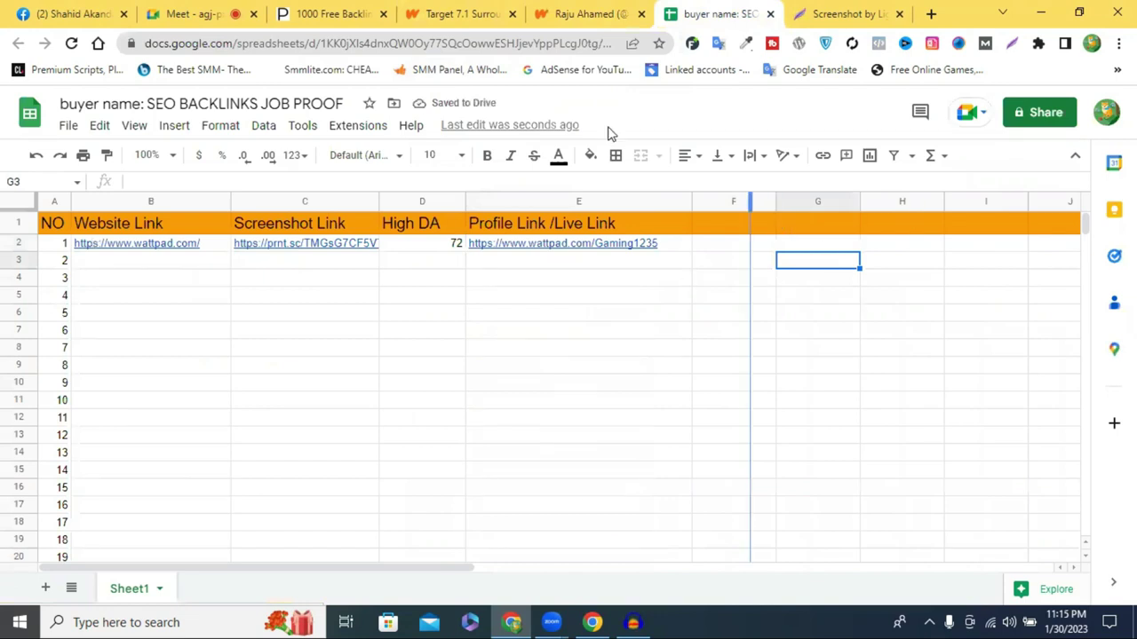
left_click_drag(611, 134, 604, 153)
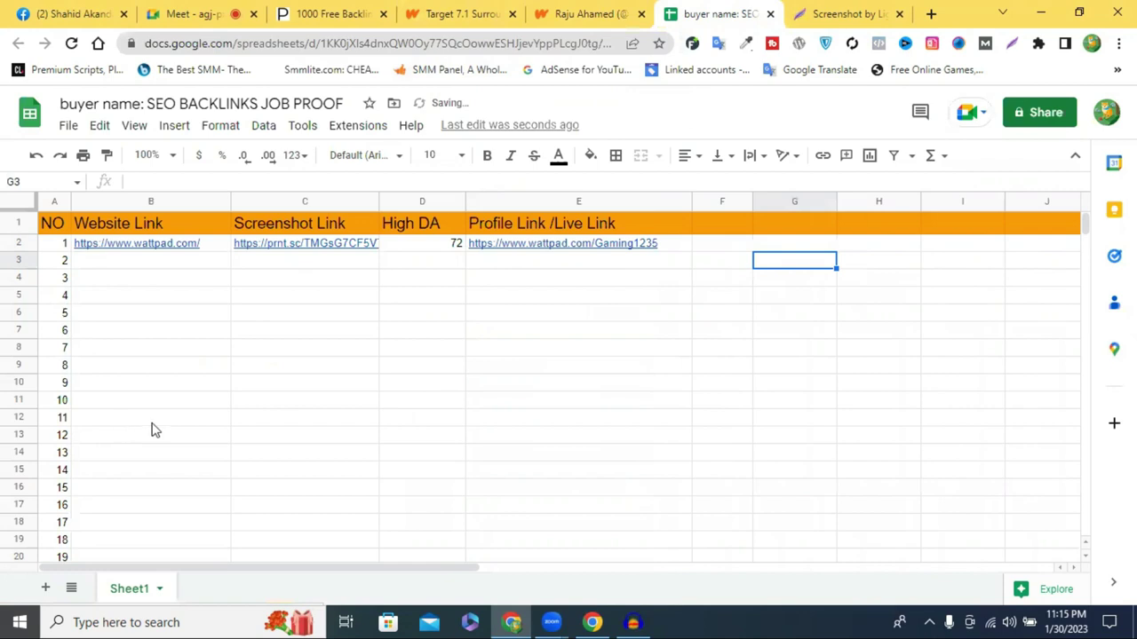
scroll(151, 430, "down", 3)
scroll(152, 430, "up", 3)
Set general access to Anyone with the link as Editor and copy the share link
left_click(1037, 124)
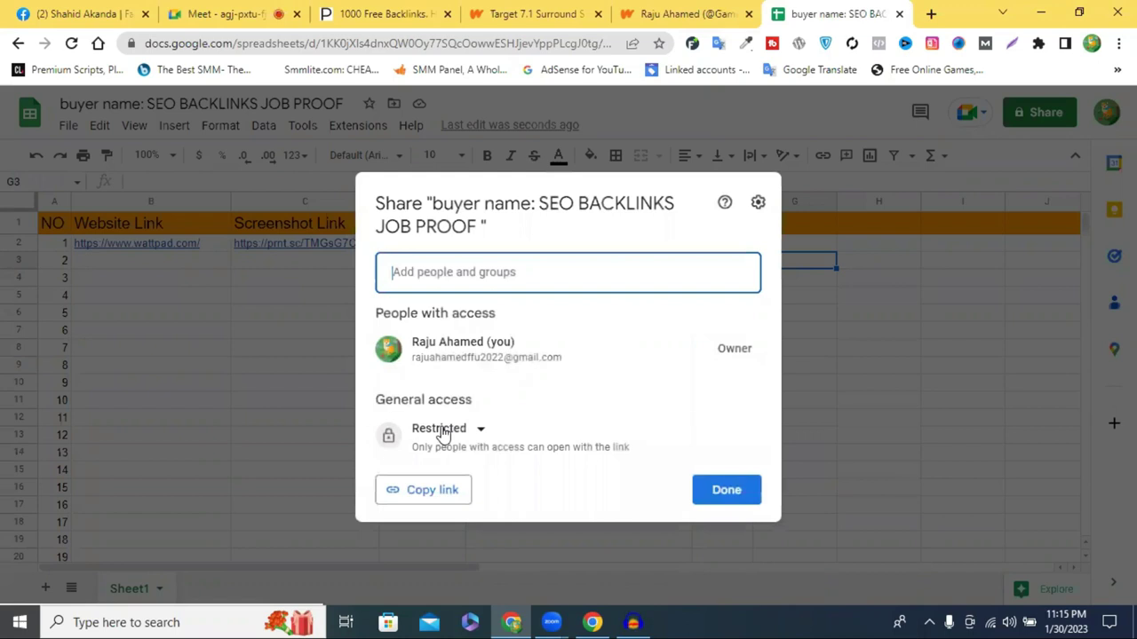
left_click(442, 430)
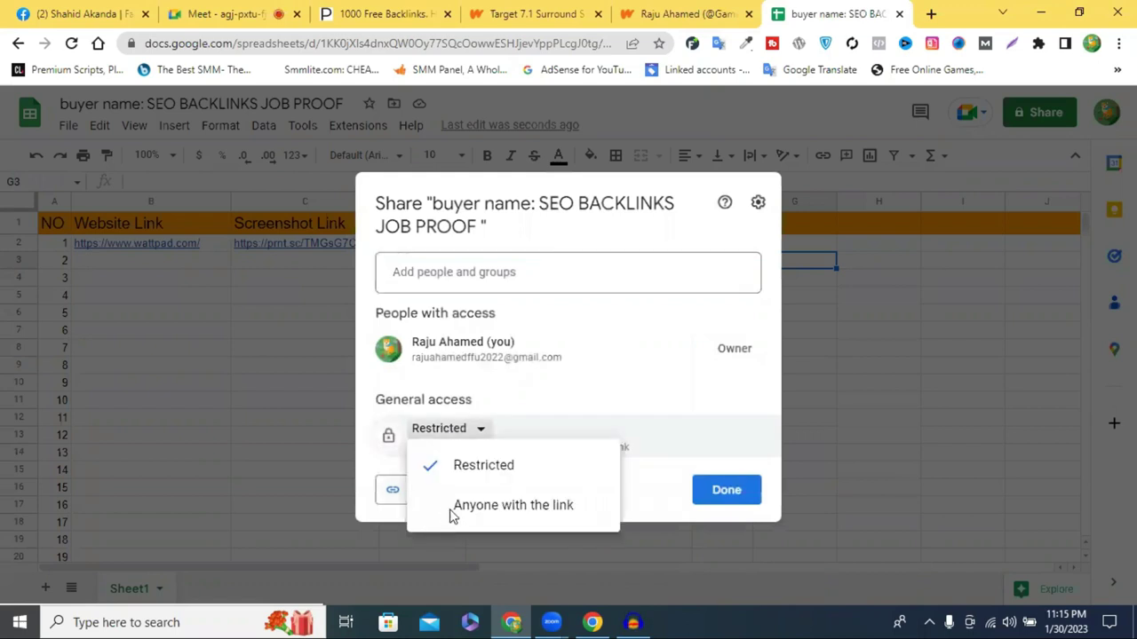
left_click(497, 506)
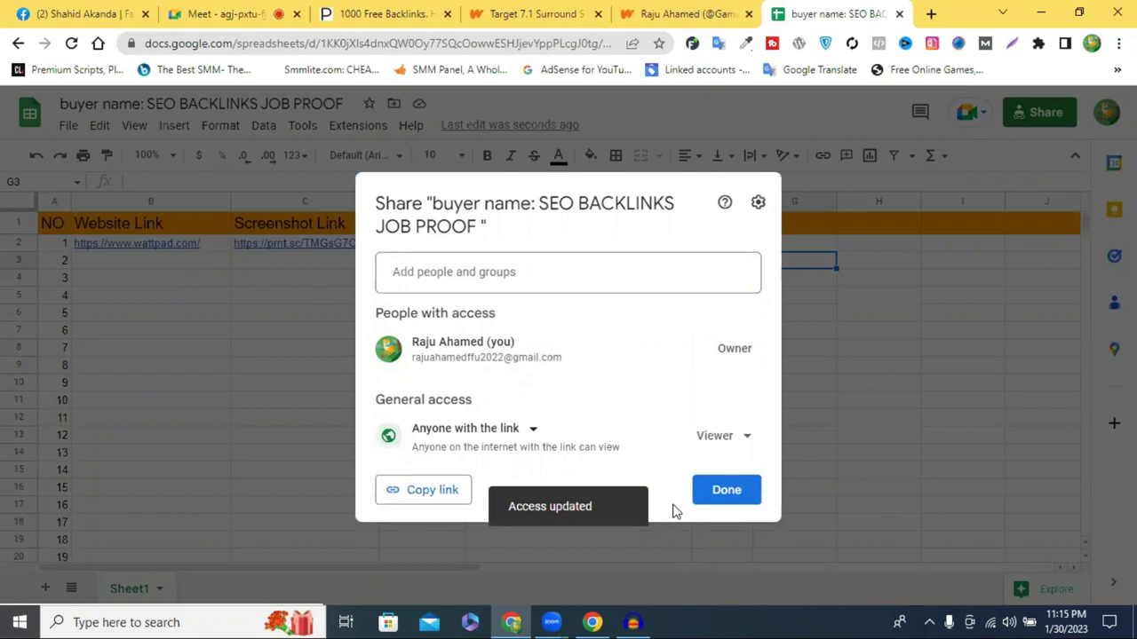
left_click(737, 432)
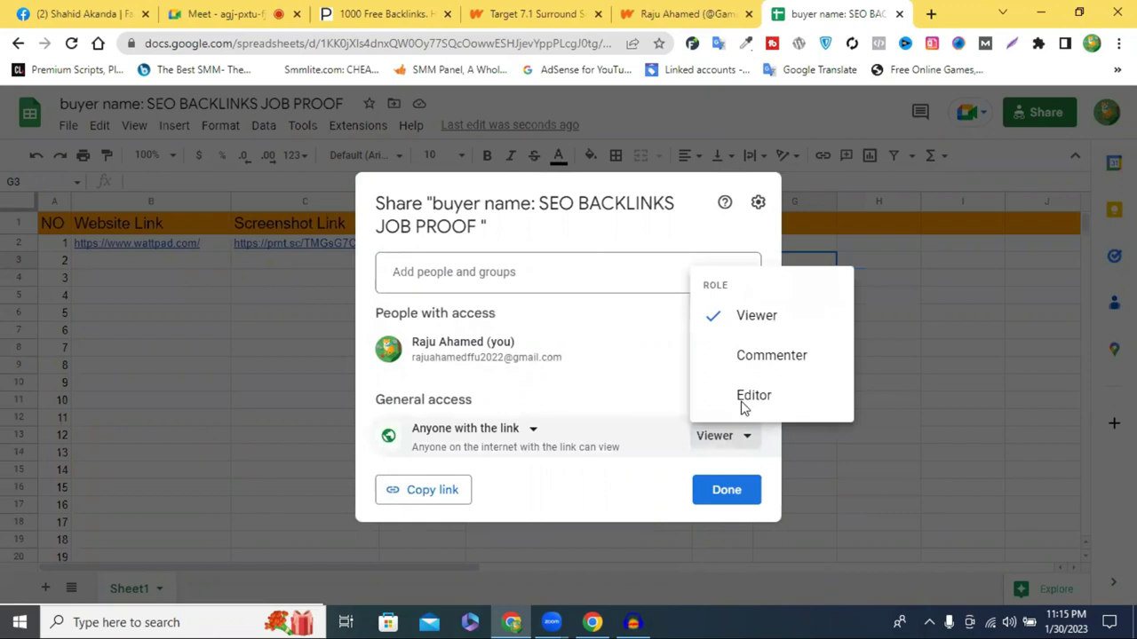
left_click(753, 395)
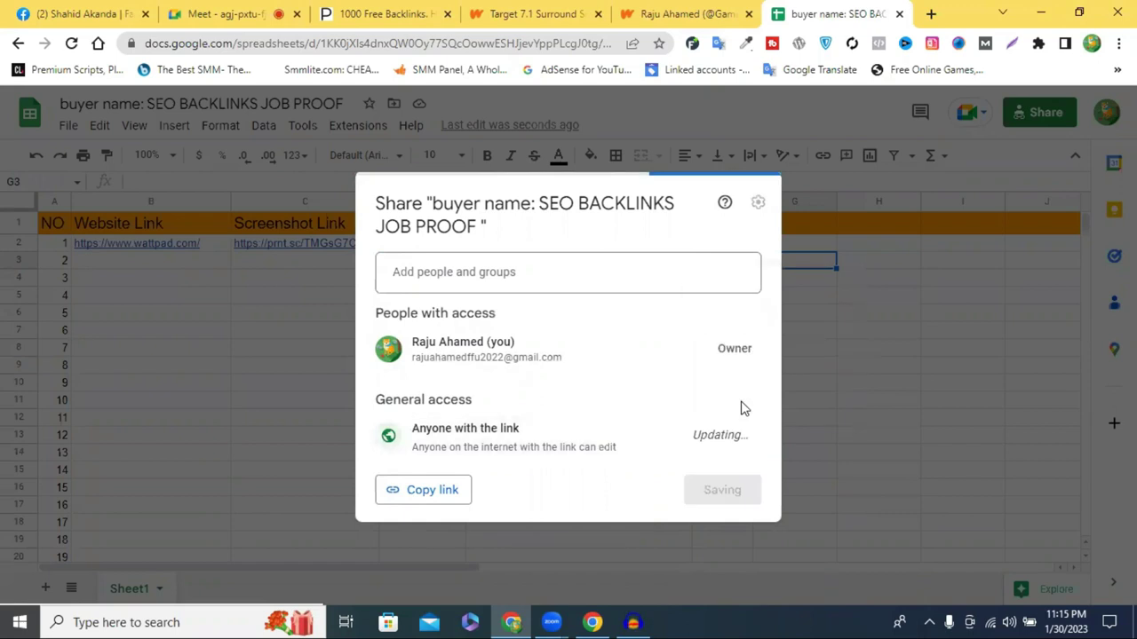
left_click(431, 508)
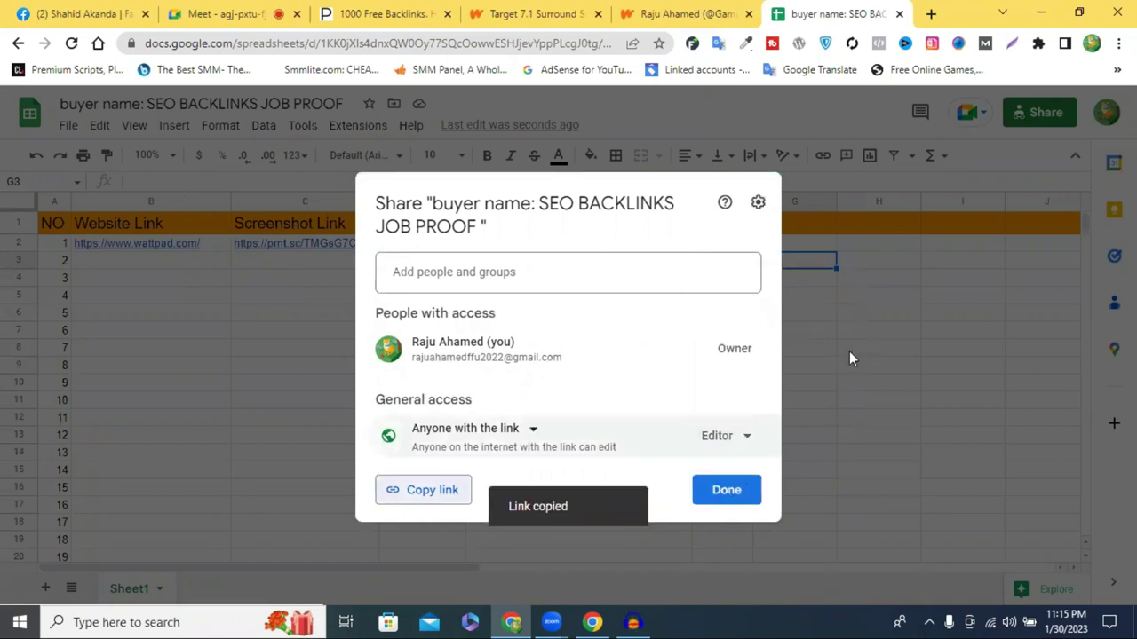
left_click(890, 340)
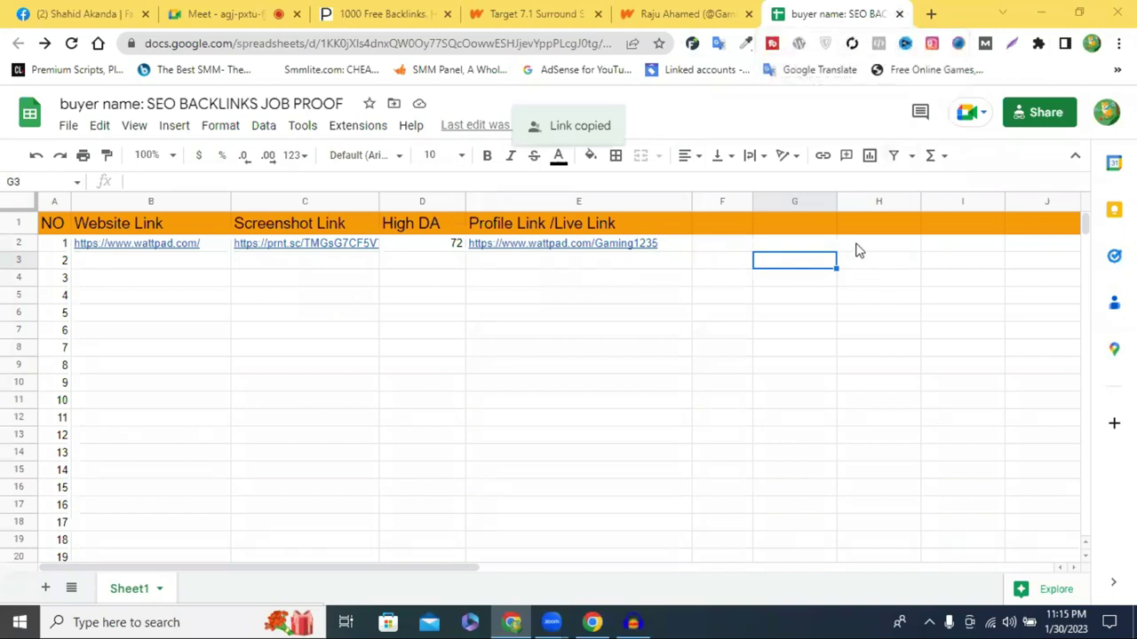
Confirm the headset story card on the Wattpad profile, then close the story and profile tabs
left_click(725, 13)
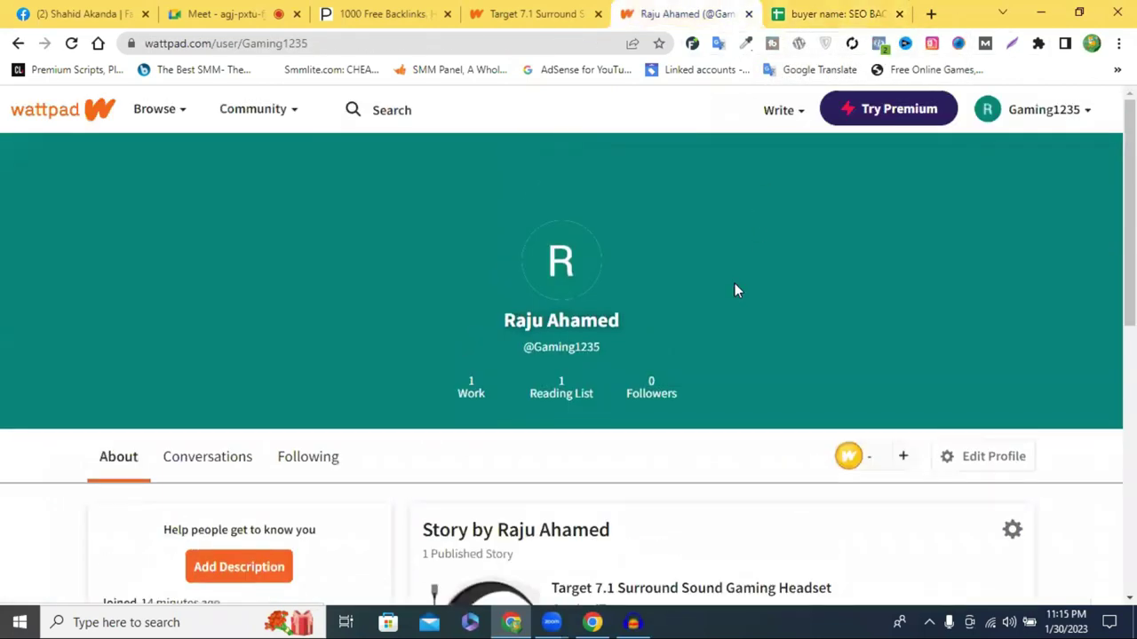
scroll(735, 289, "down", 3)
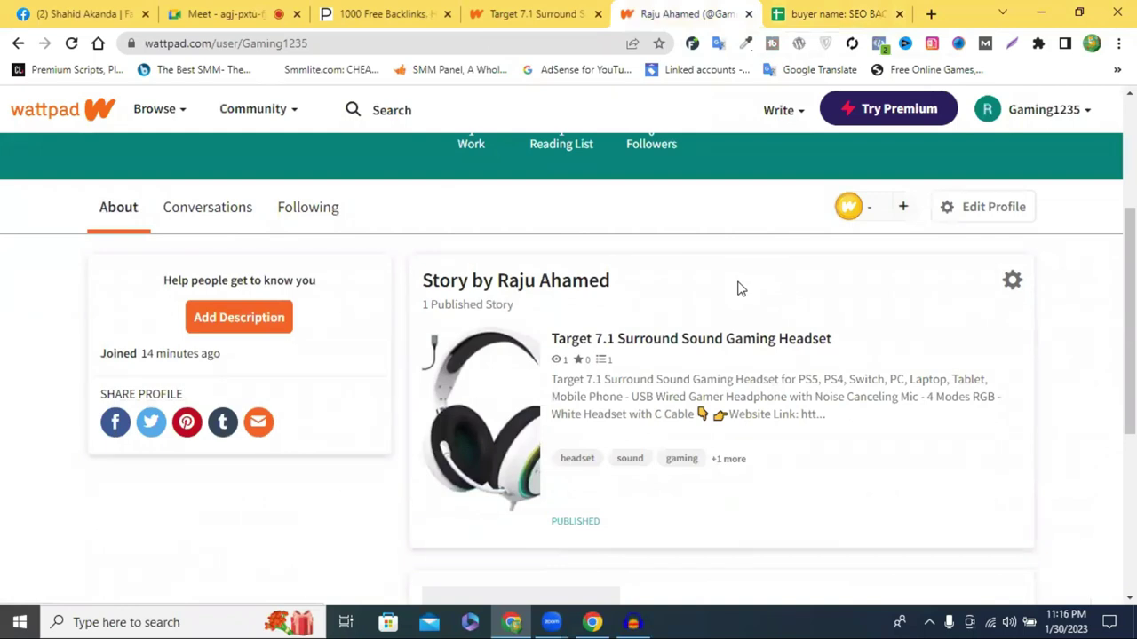
left_click(556, 10)
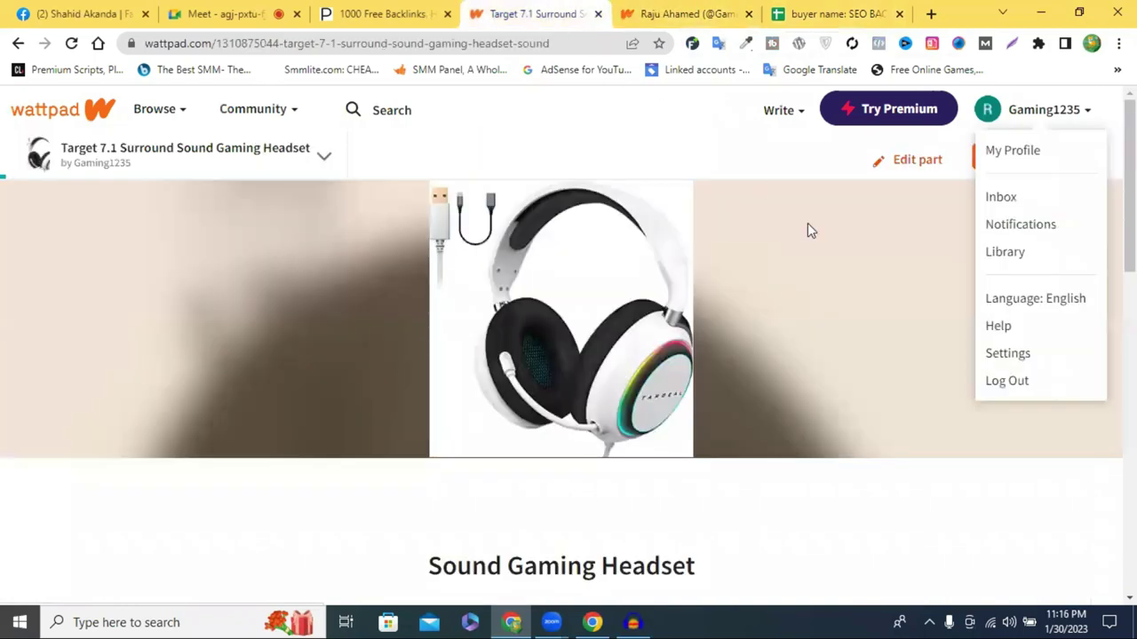
left_click(639, 14)
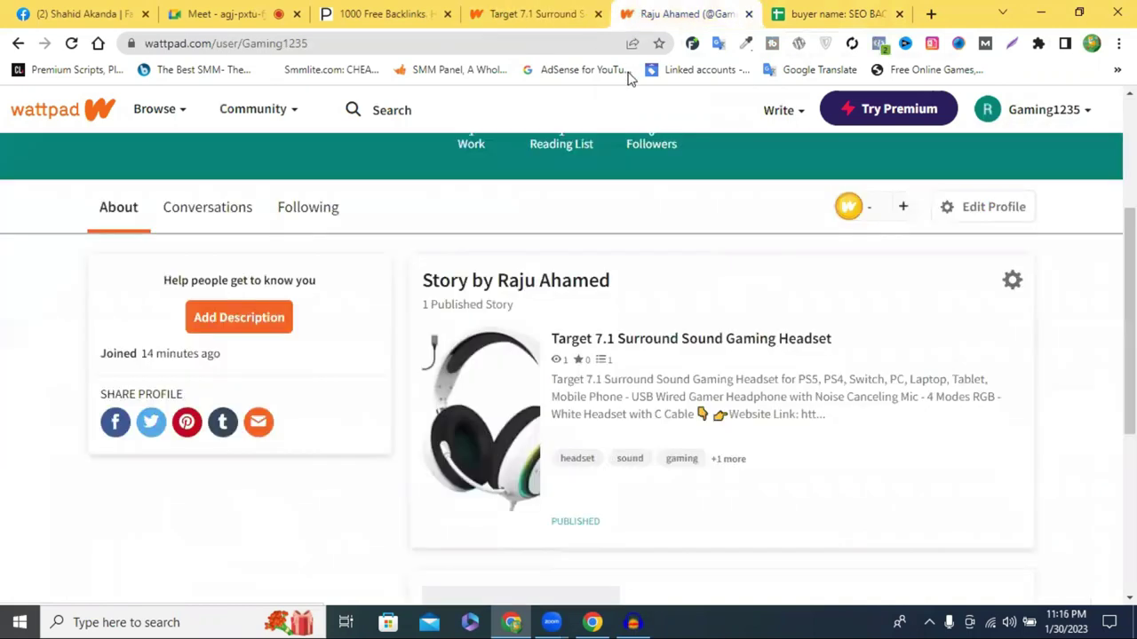
scroll(657, 238, "up", 2)
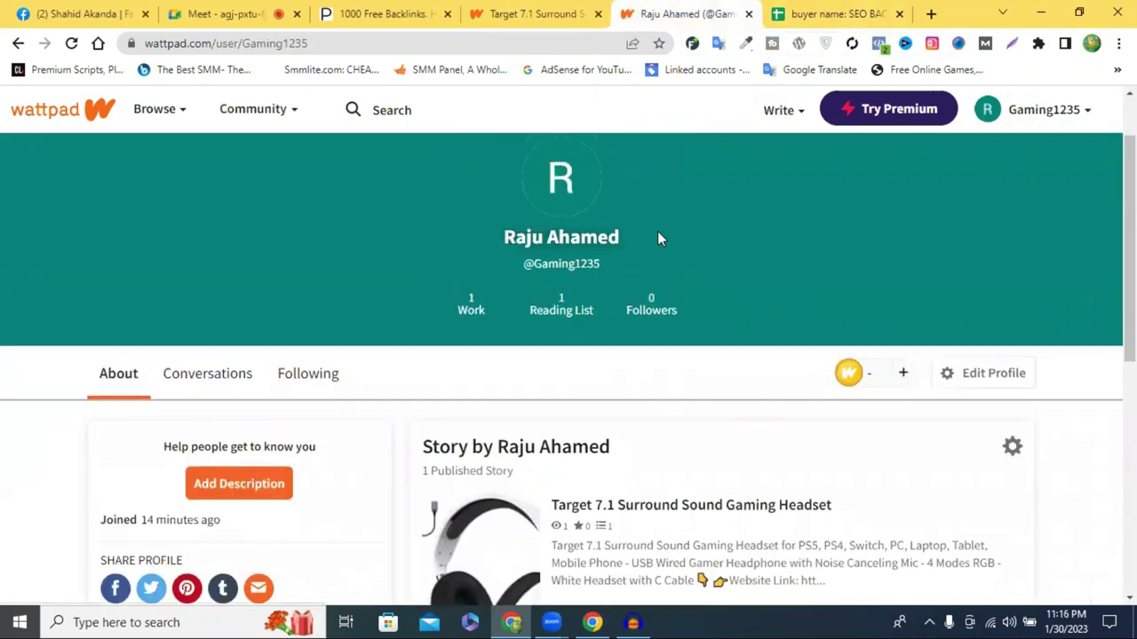
scroll(657, 238, "up", 1)
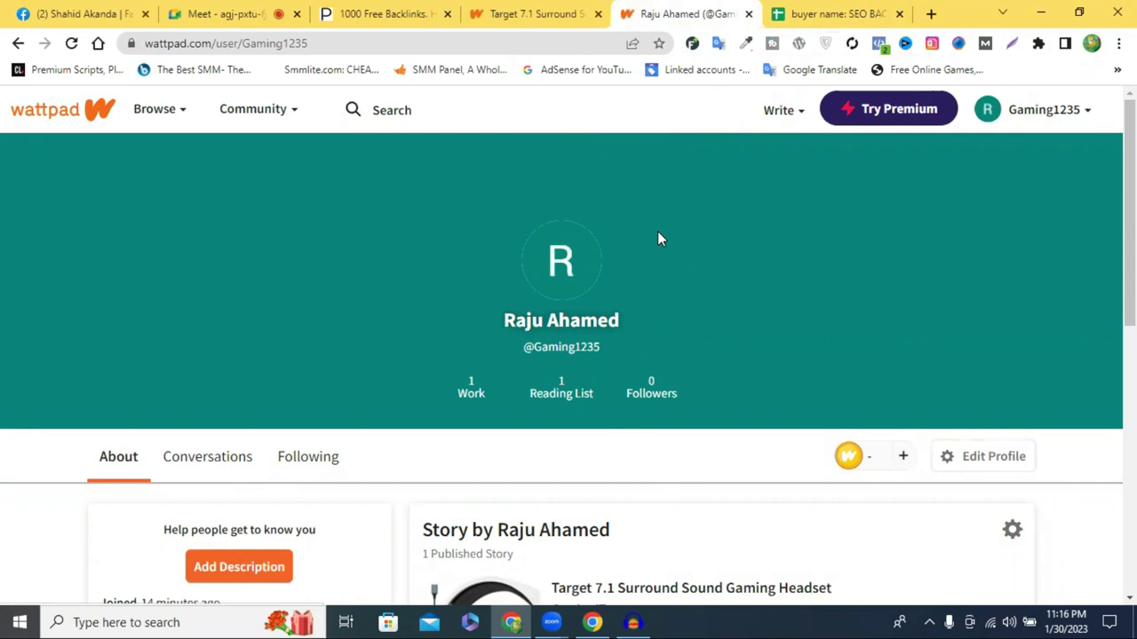
left_click(528, 14)
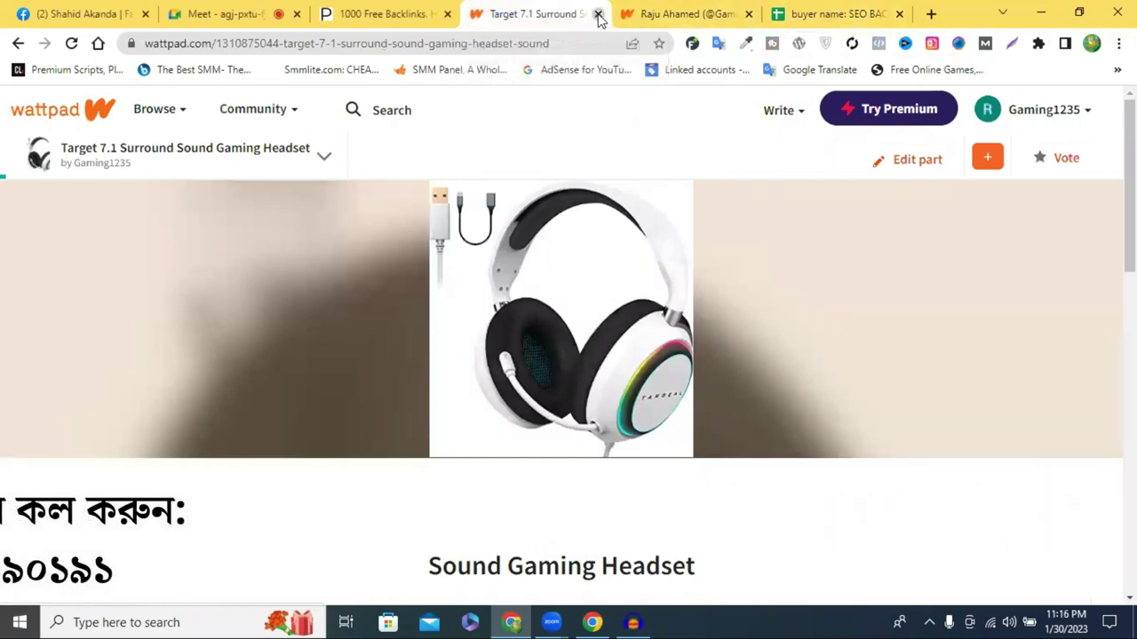
left_click(599, 17)
left_click(598, 14)
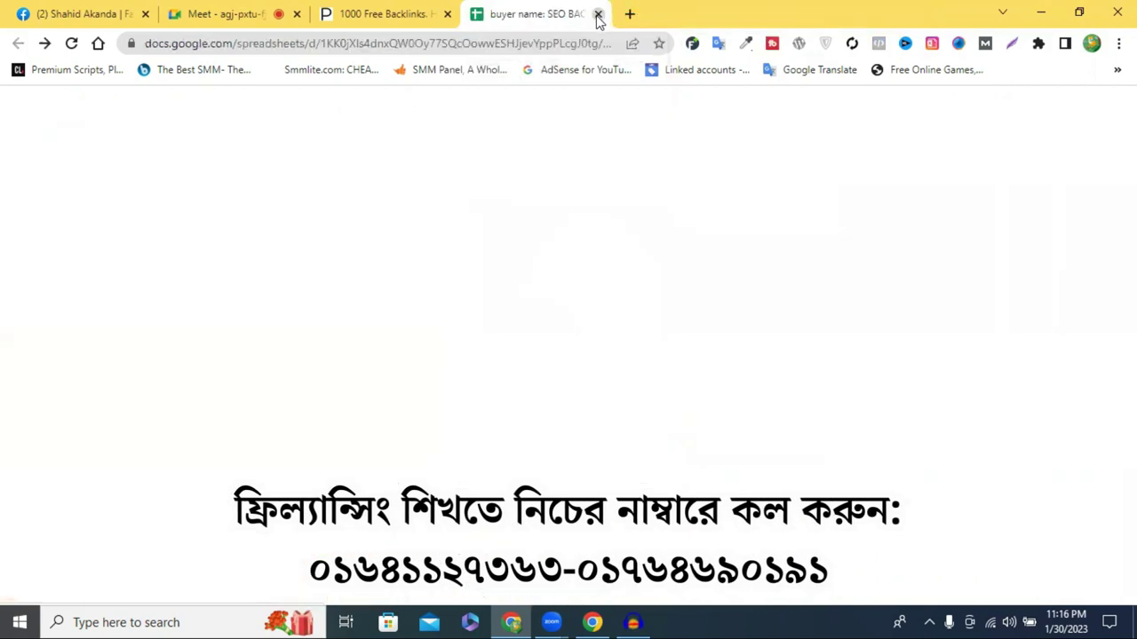
Close the Sheets tab and search Google for 'money robot' in a new tab
left_click(598, 14)
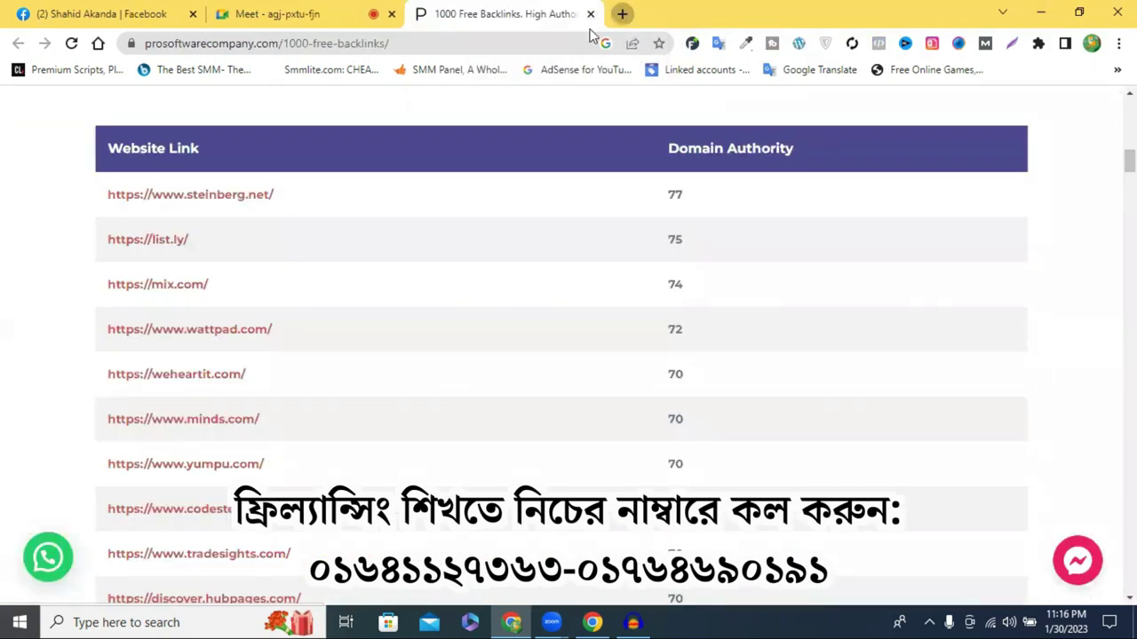
key("ctrl+t")
left_click(540, 40)
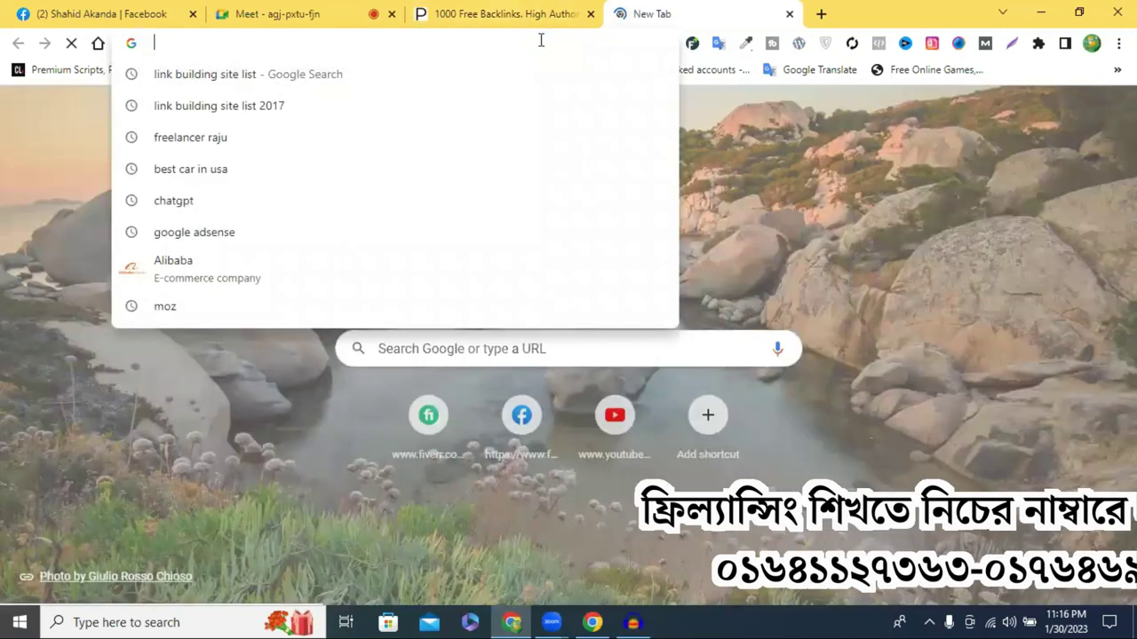
type("mo")
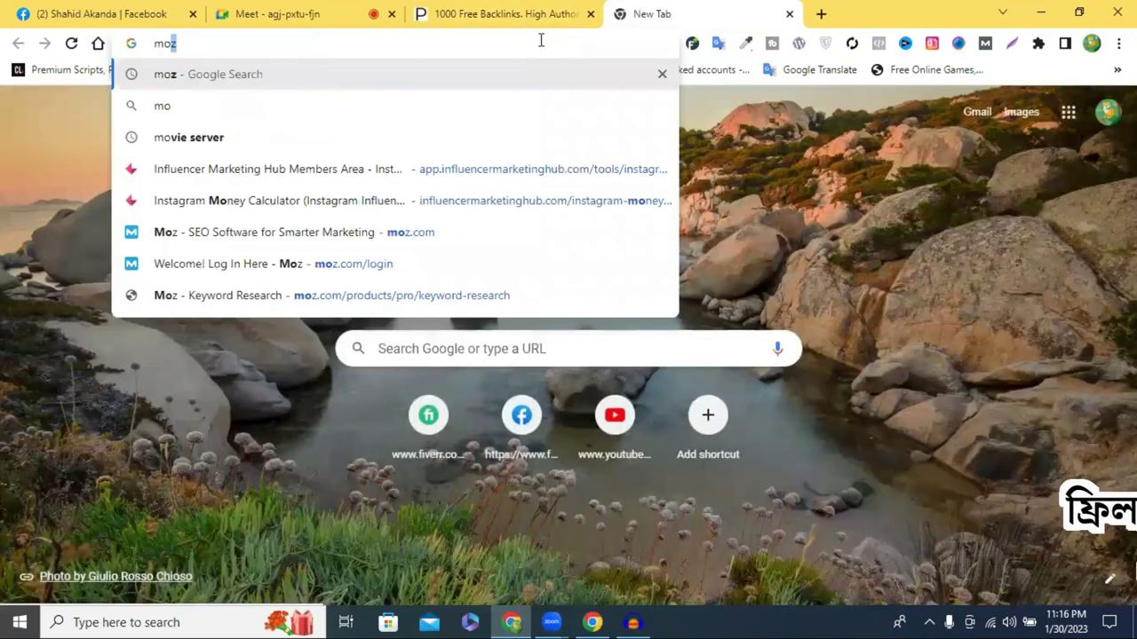
type("ney")
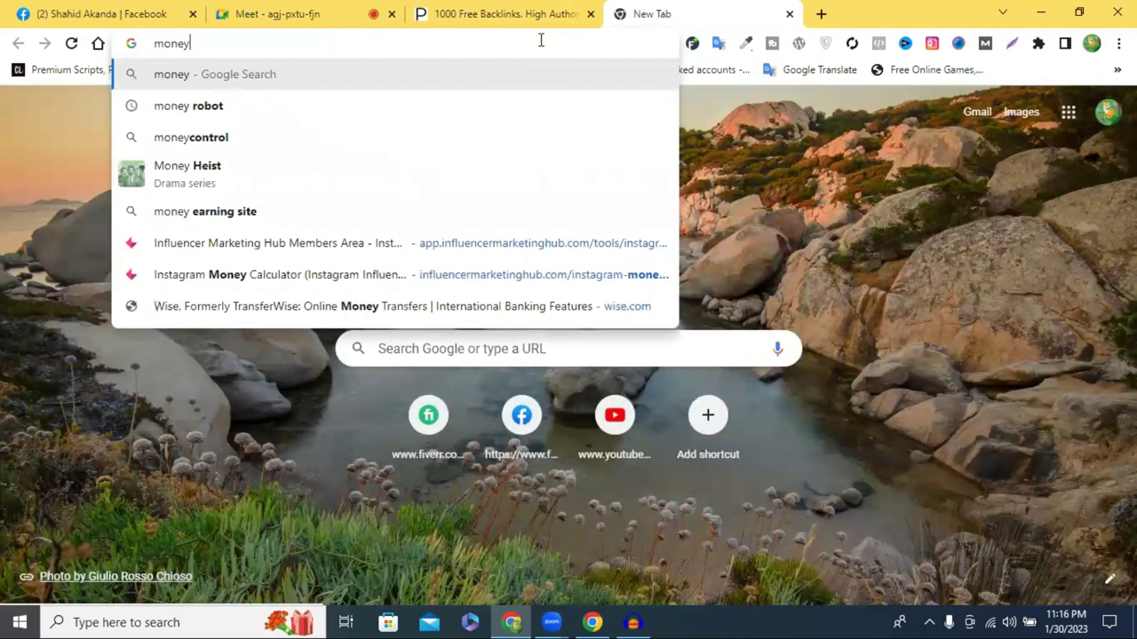
left_click(273, 108)
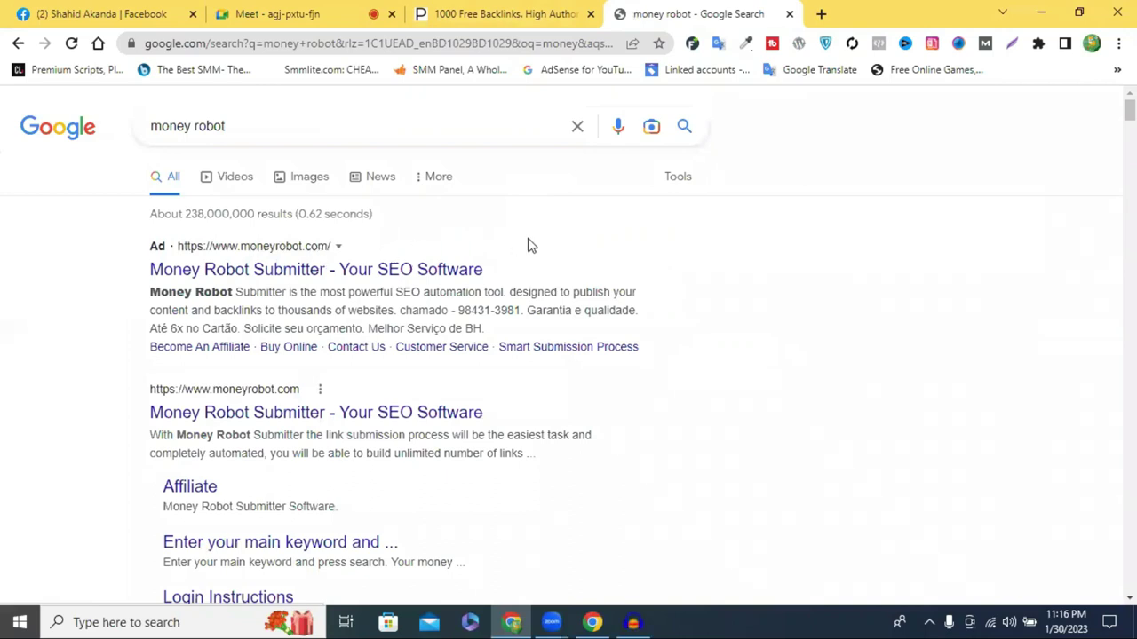
scroll(530, 245, "down", 2)
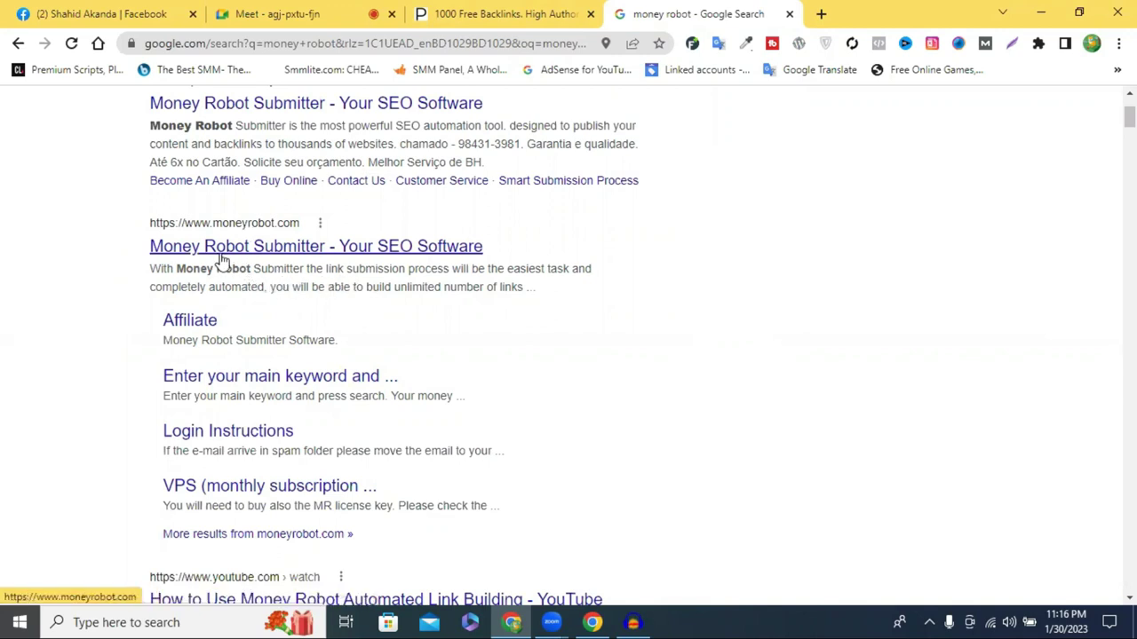
Open the moneyrobot.com result and scroll down to the supported platforms list
left_click(222, 258)
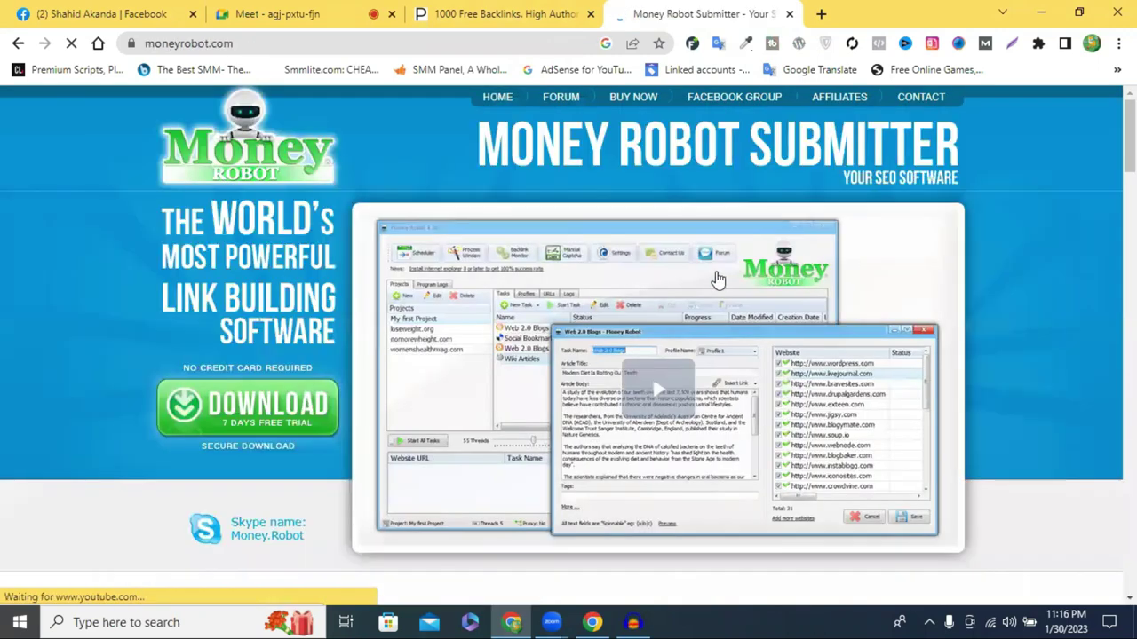
scroll(470, 241, "down", 1)
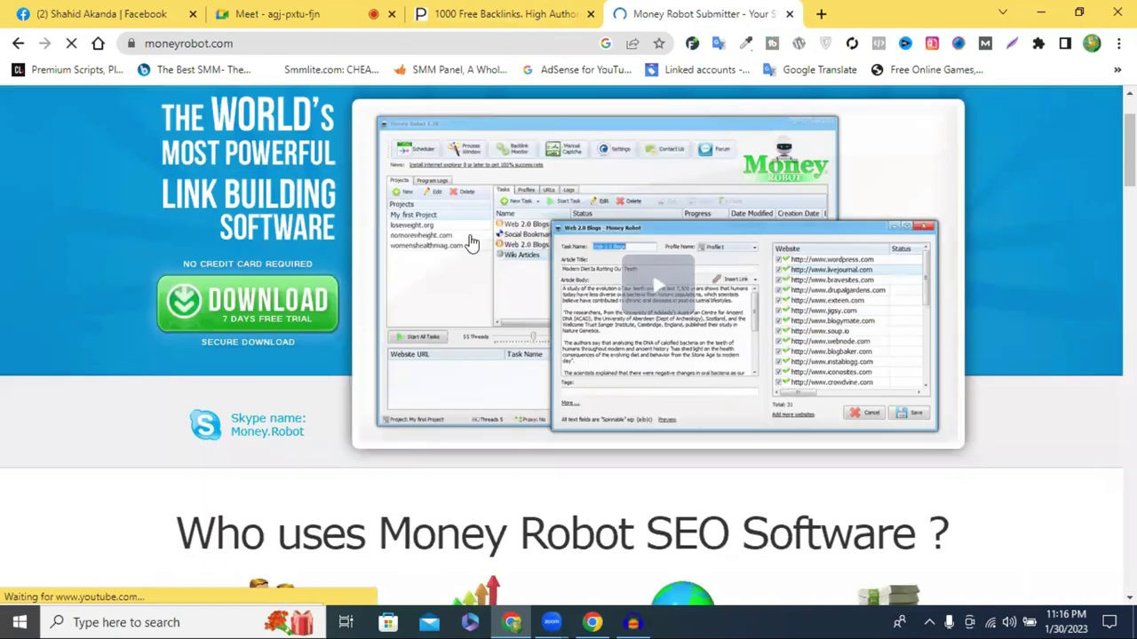
scroll(470, 241, "down", 1)
scroll(471, 234, "down", 2)
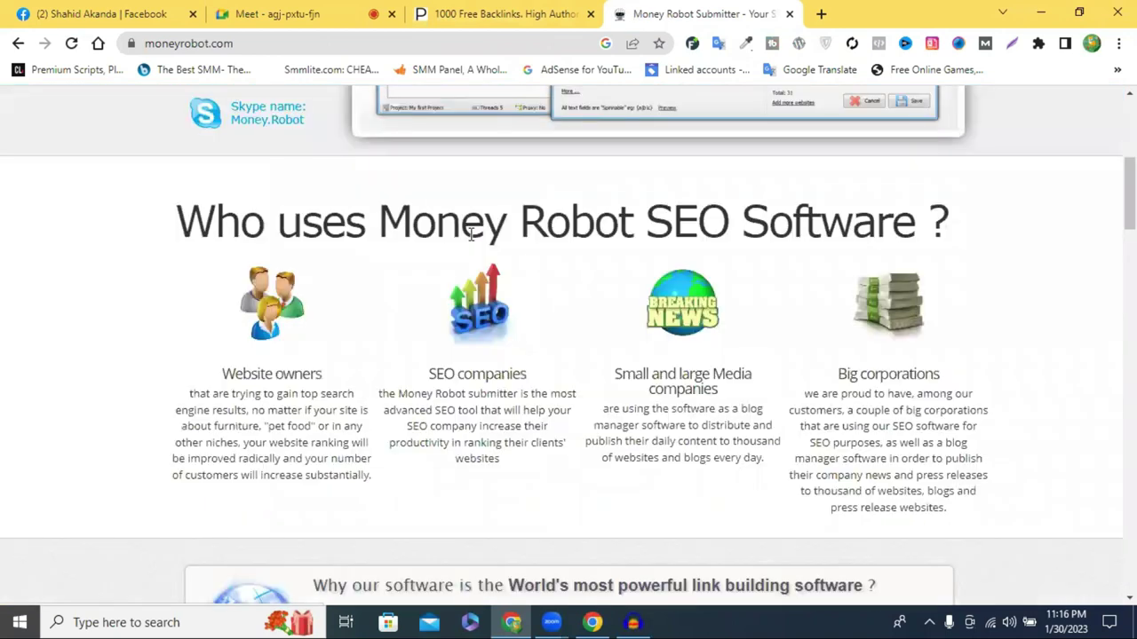
scroll(474, 242, "down", 2)
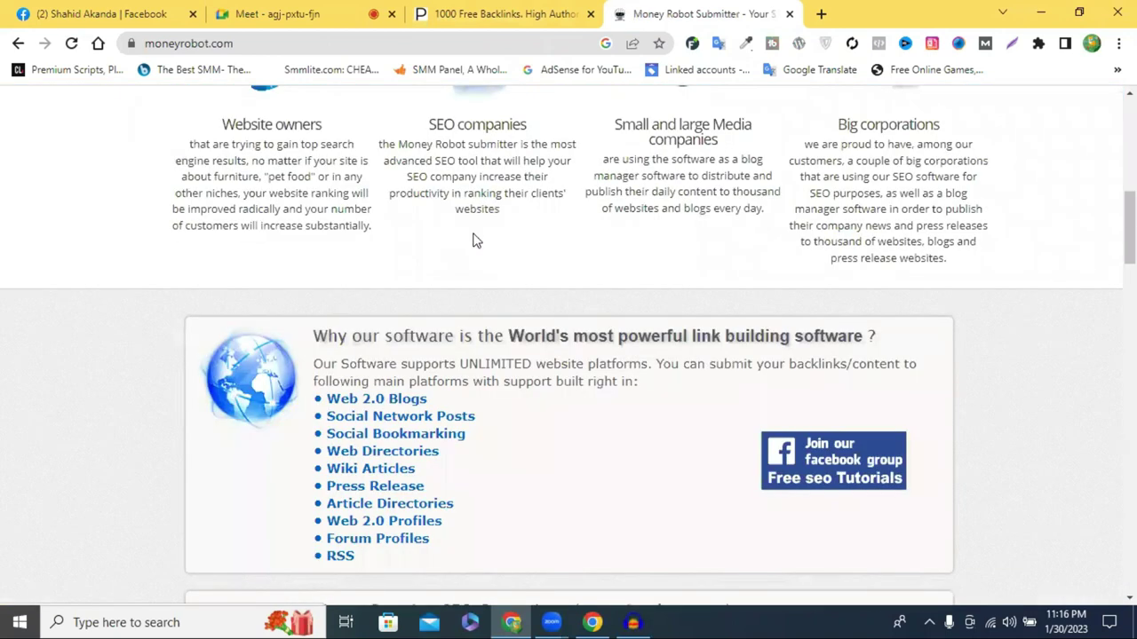
scroll(475, 233, "down", 2)
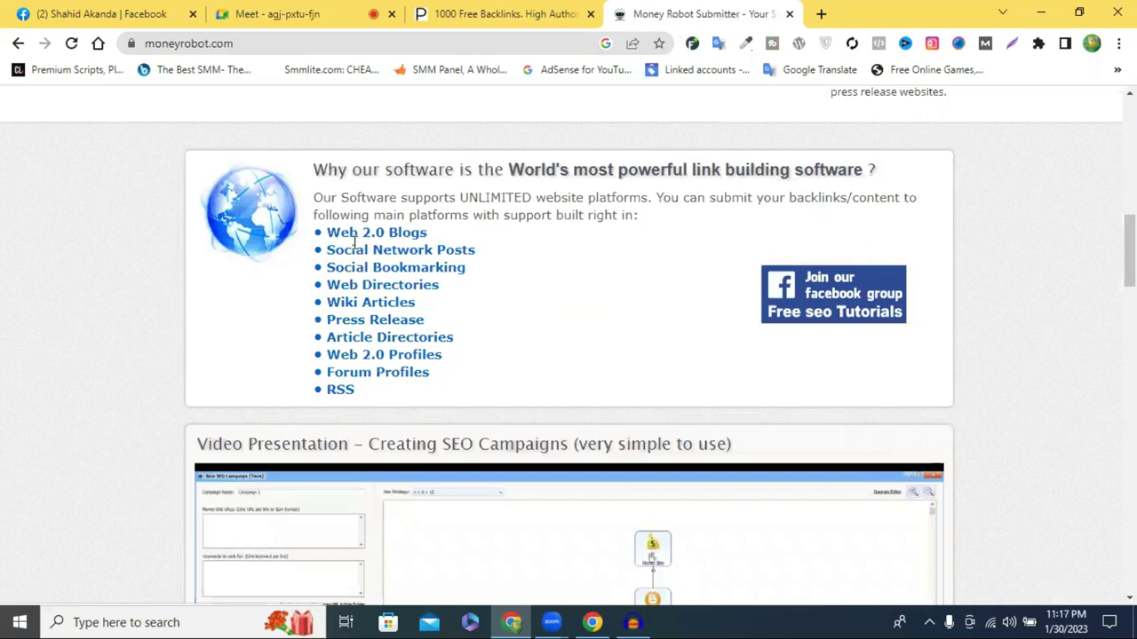
Highlight the Web 2.0 Blogs and Social Bookmarking entries while reading the platform list
left_click_drag(435, 231, 277, 248)
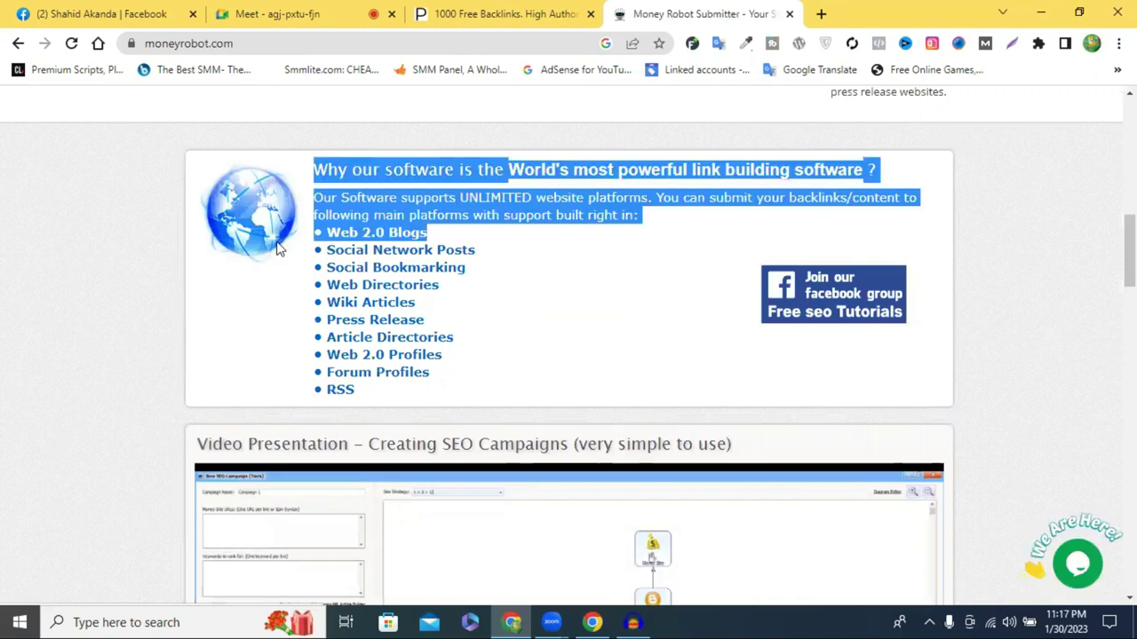
left_click(517, 255)
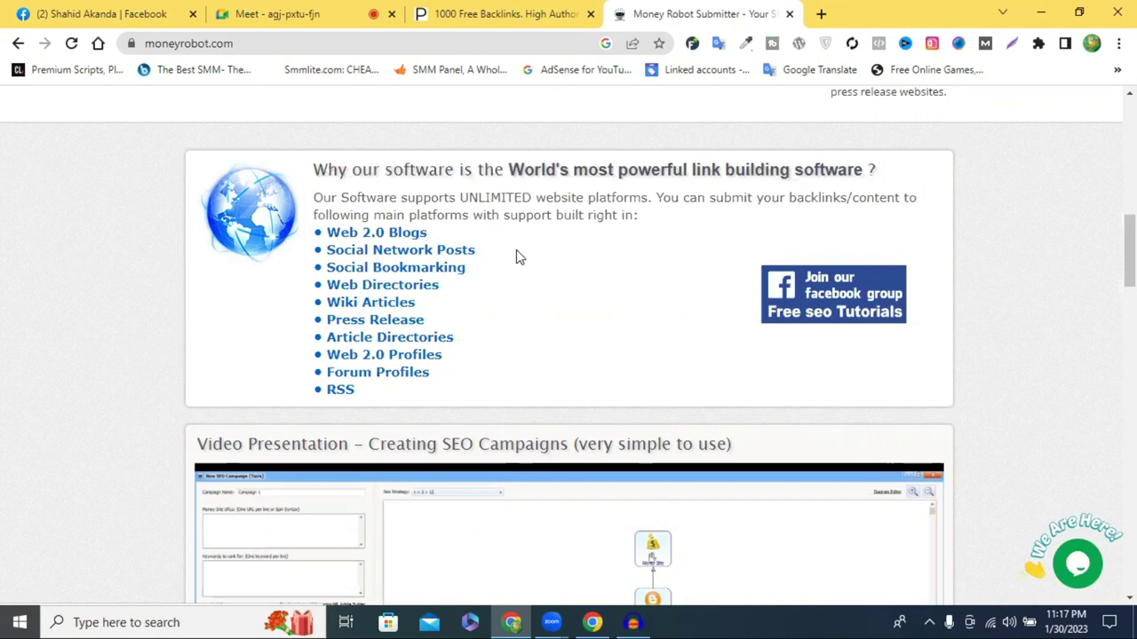
left_click_drag(466, 267, 327, 267)
left_click(585, 274)
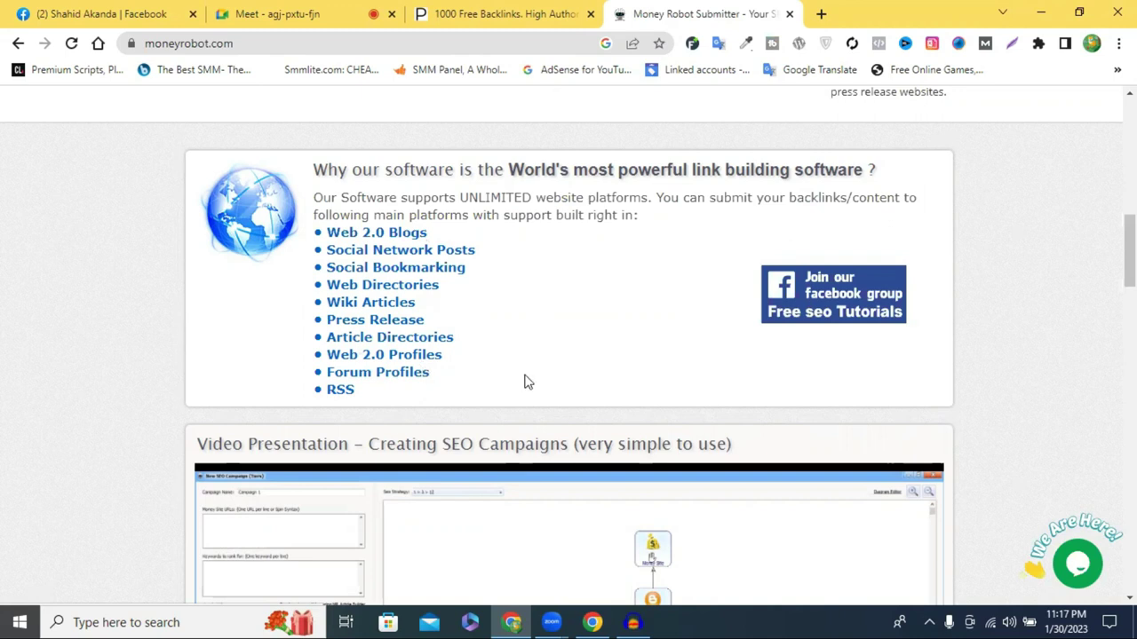
Scroll down to the Buy Now section and close the support chat welcome popup
scroll(574, 355, "down", 1)
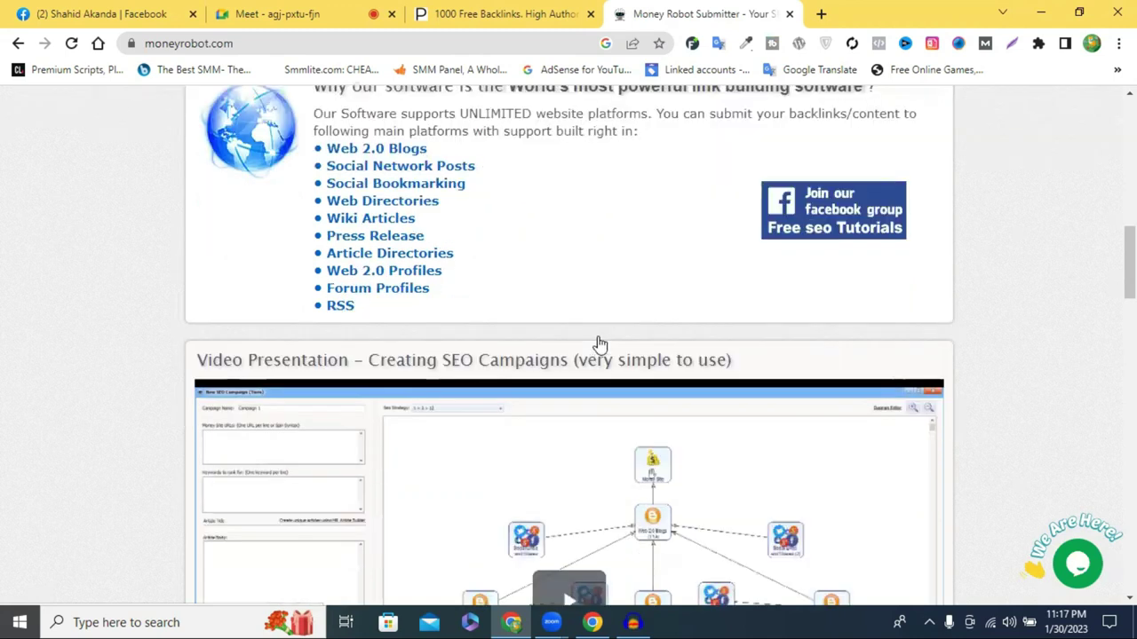
scroll(621, 337, "up", 4)
scroll(647, 333, "up", 5)
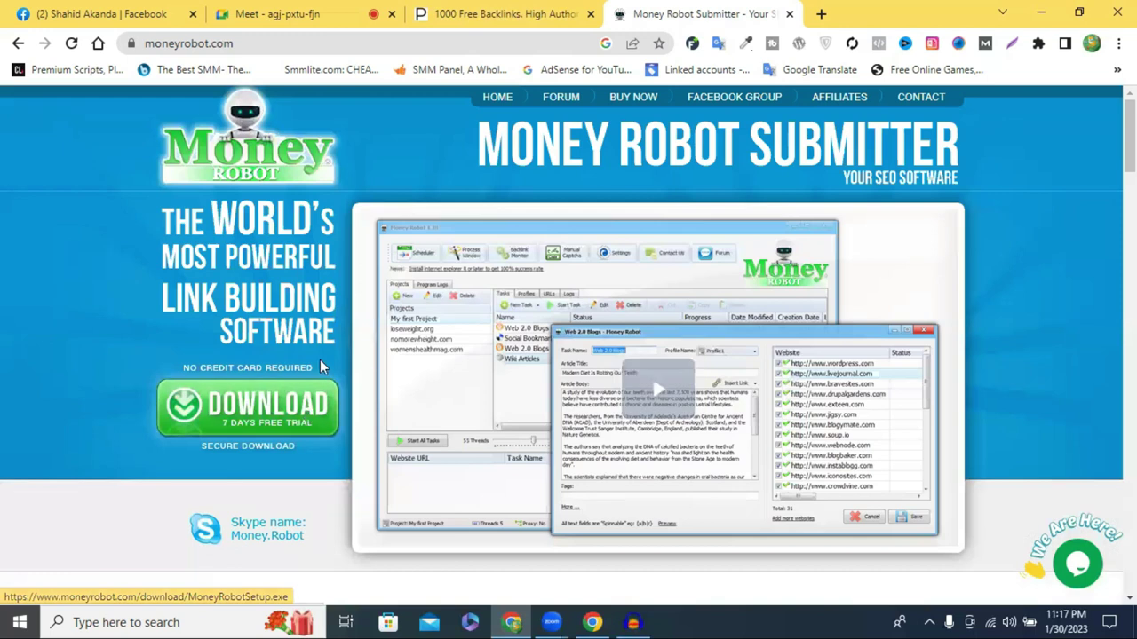
scroll(372, 354, "down", 1)
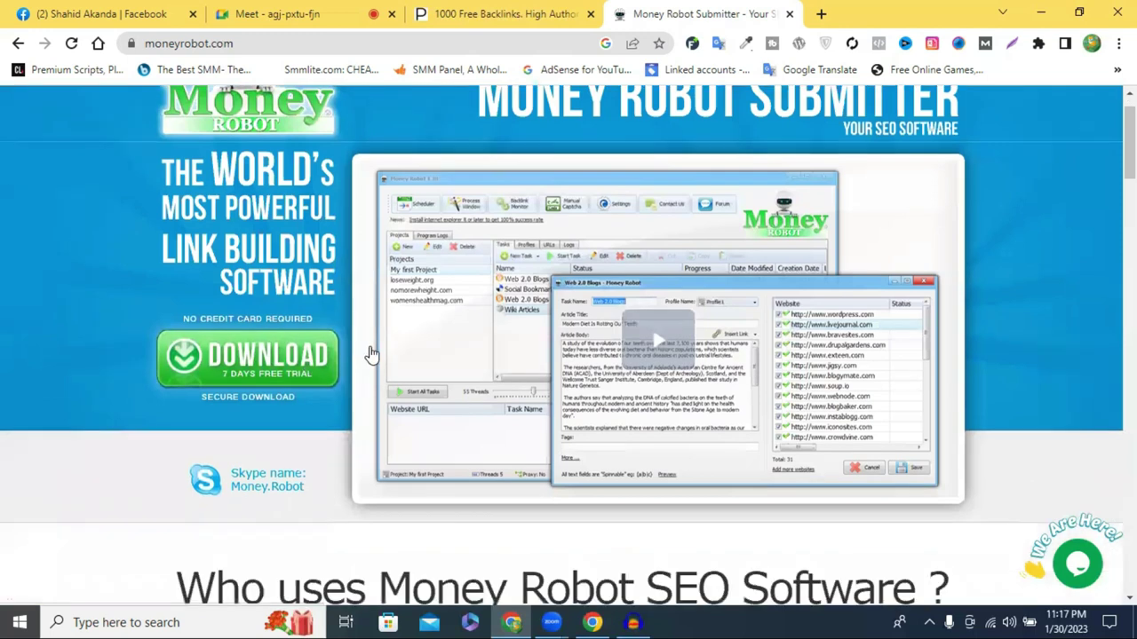
scroll(371, 354, "down", 1)
scroll(372, 354, "down", 1)
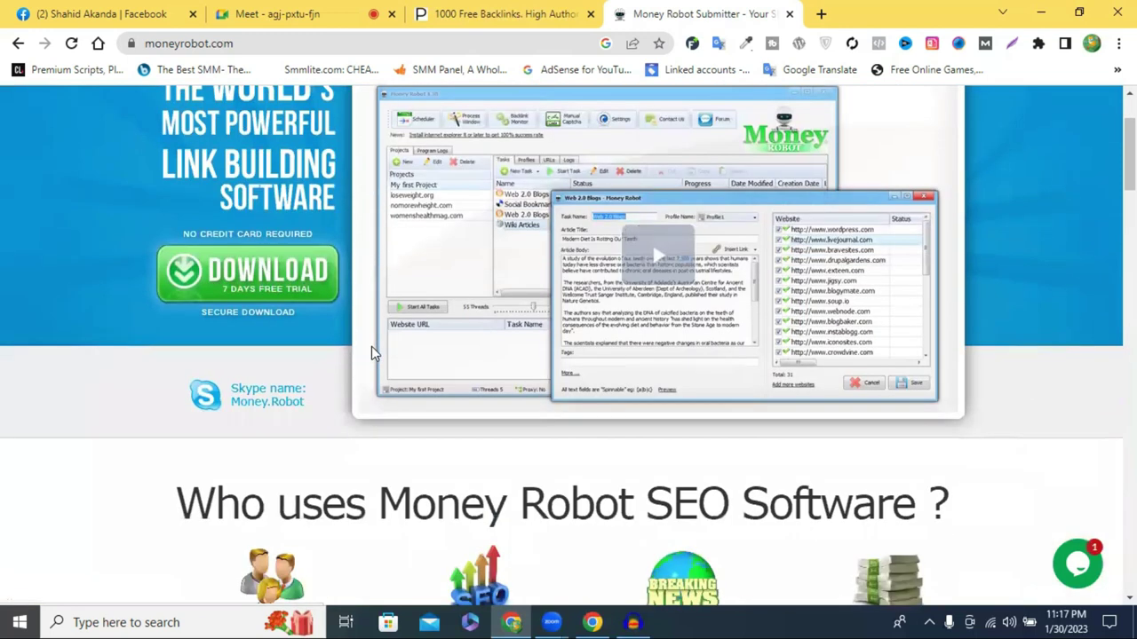
scroll(373, 353, "down", 4)
scroll(371, 353, "down", 6)
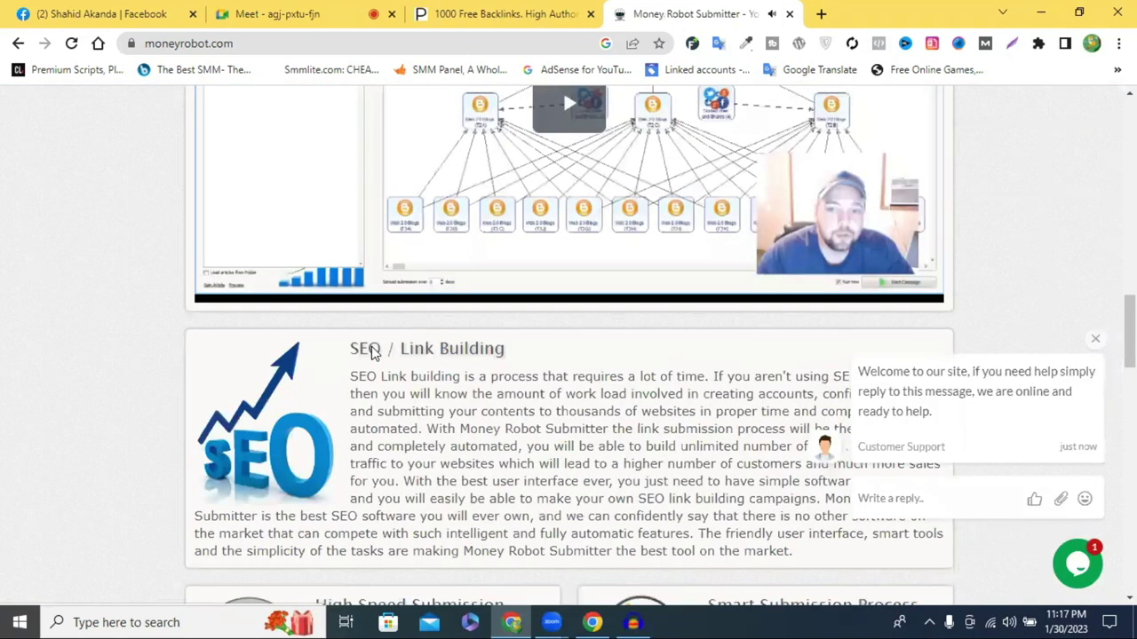
scroll(373, 353, "down", 7)
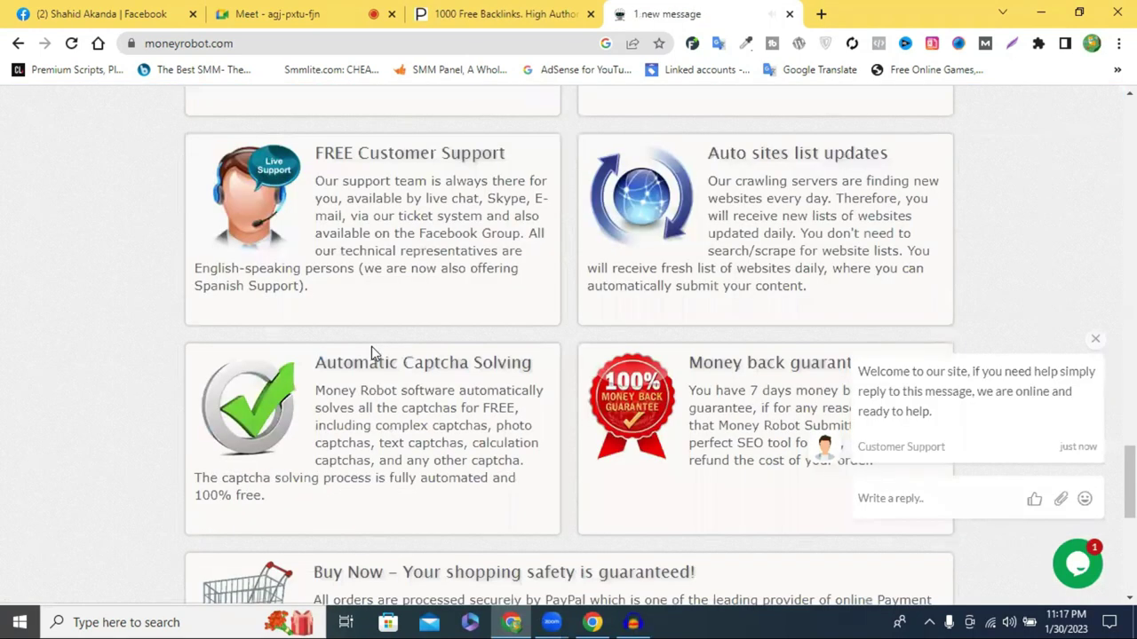
scroll(371, 354, "down", 4)
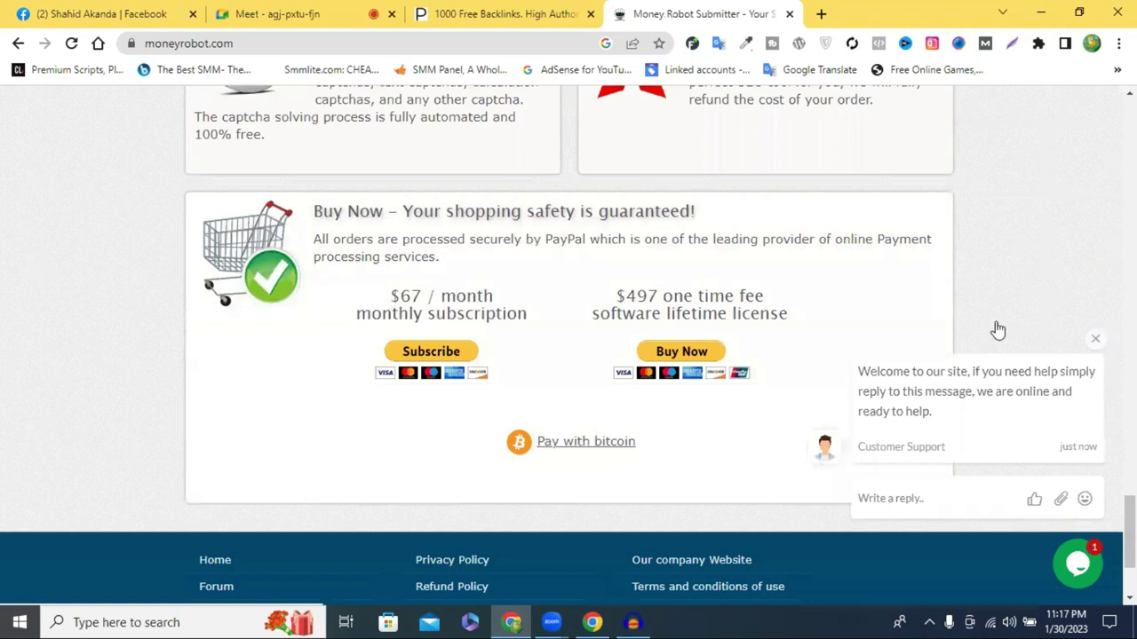
left_click(1092, 343)
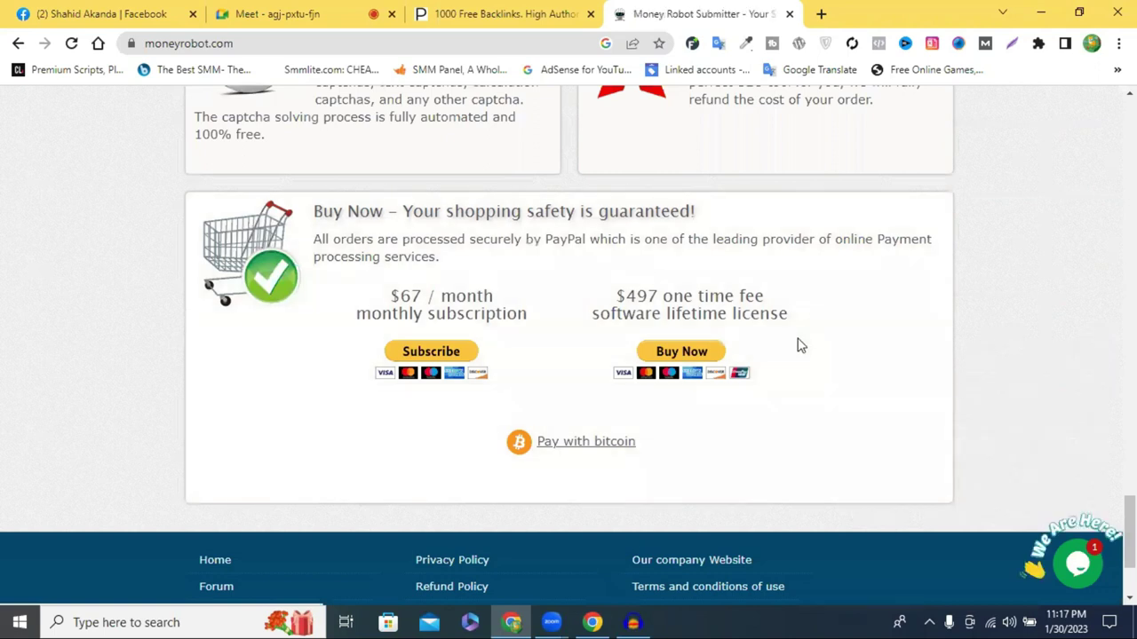
Highlight the $67/month subscription price line
scroll(797, 343, "down", 2)
scroll(400, 223, "up", 1)
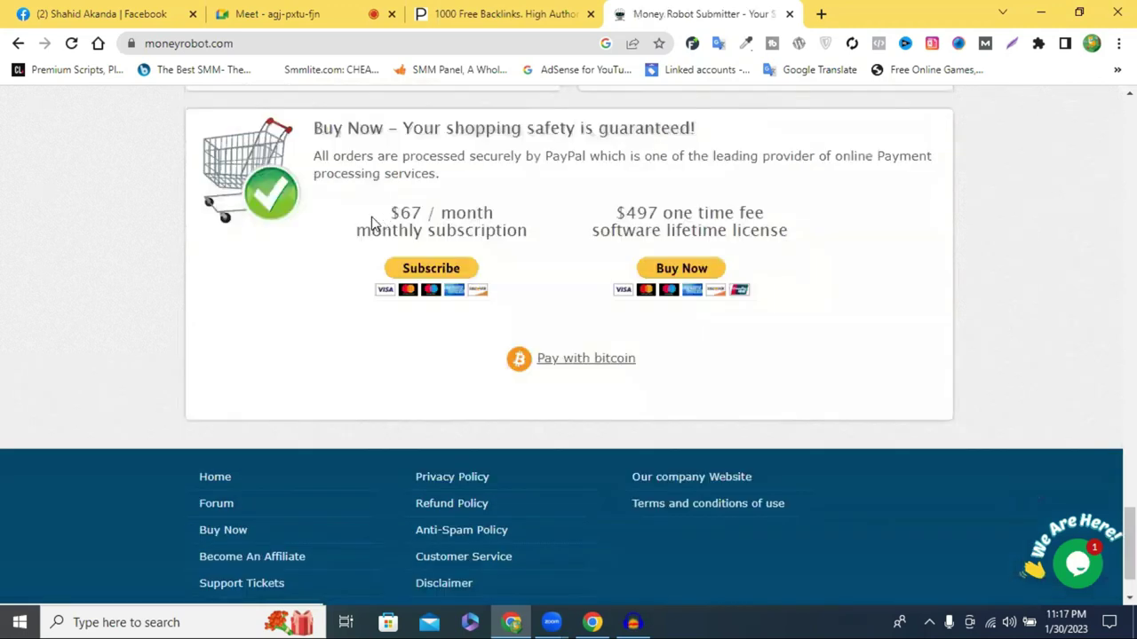
triple_click(524, 230)
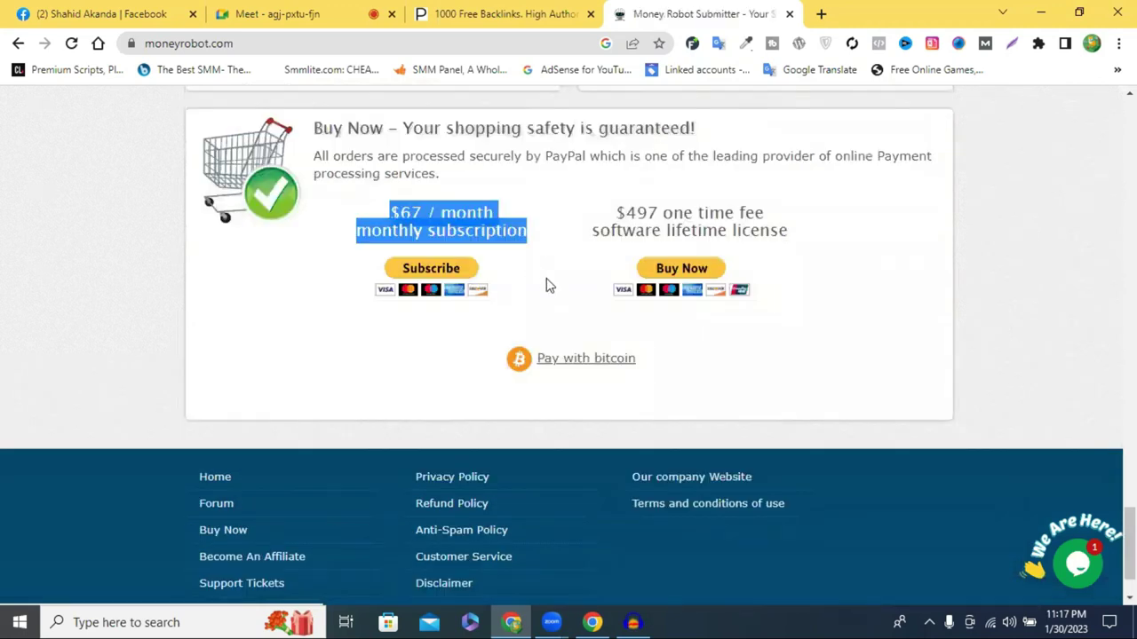
left_click(902, 449)
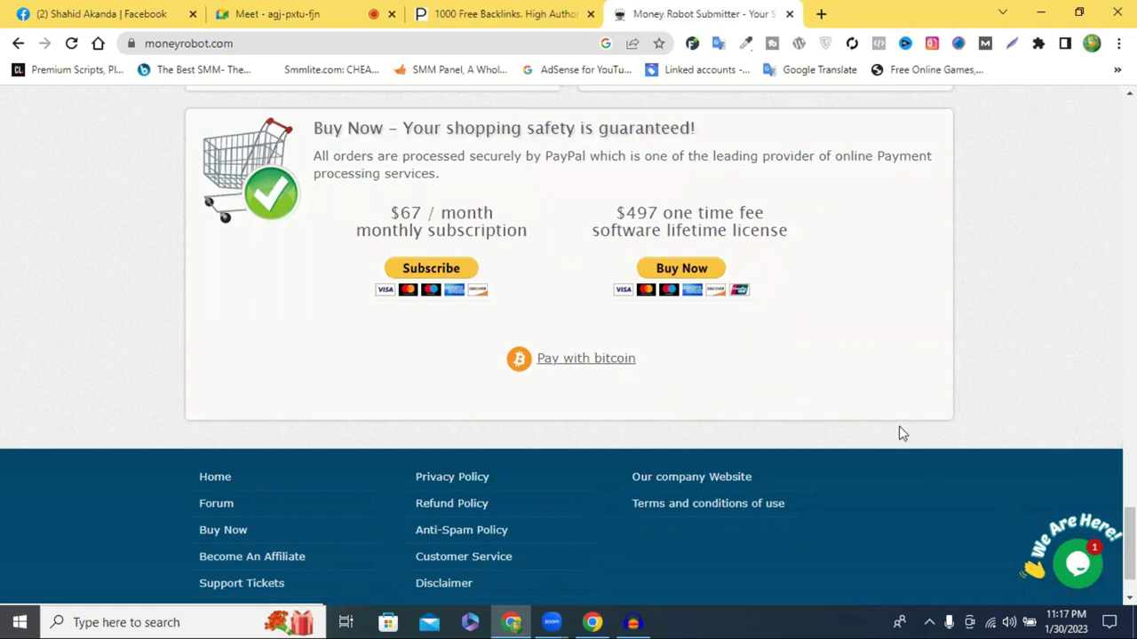
scroll(902, 433, "up", 1)
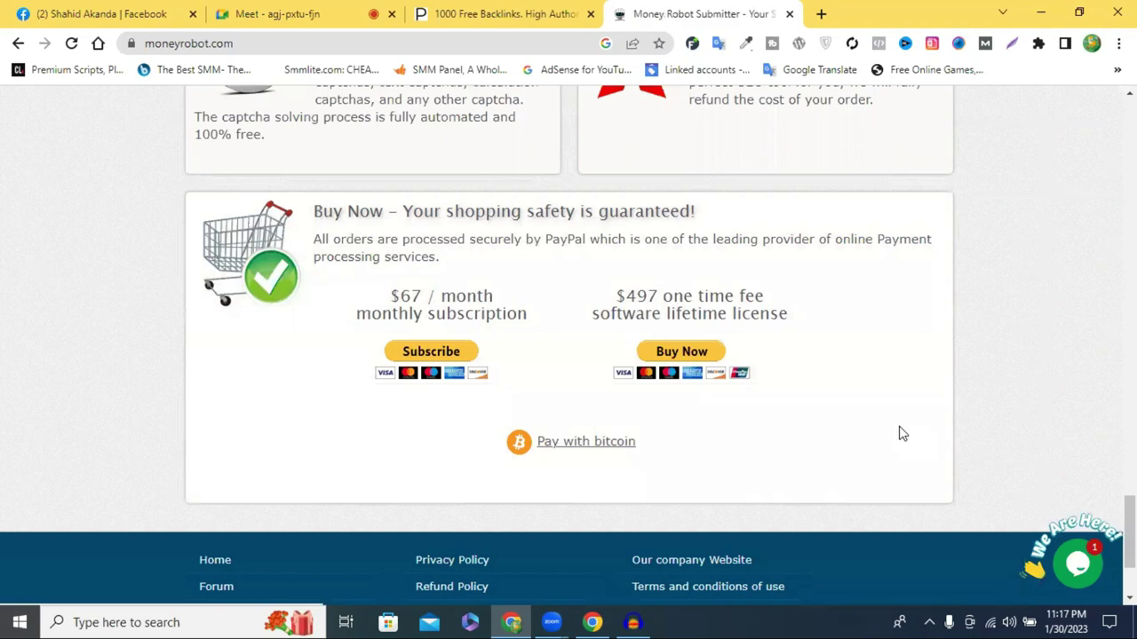
left_click_drag(528, 315, 485, 313)
left_click_drag(402, 296, 391, 296)
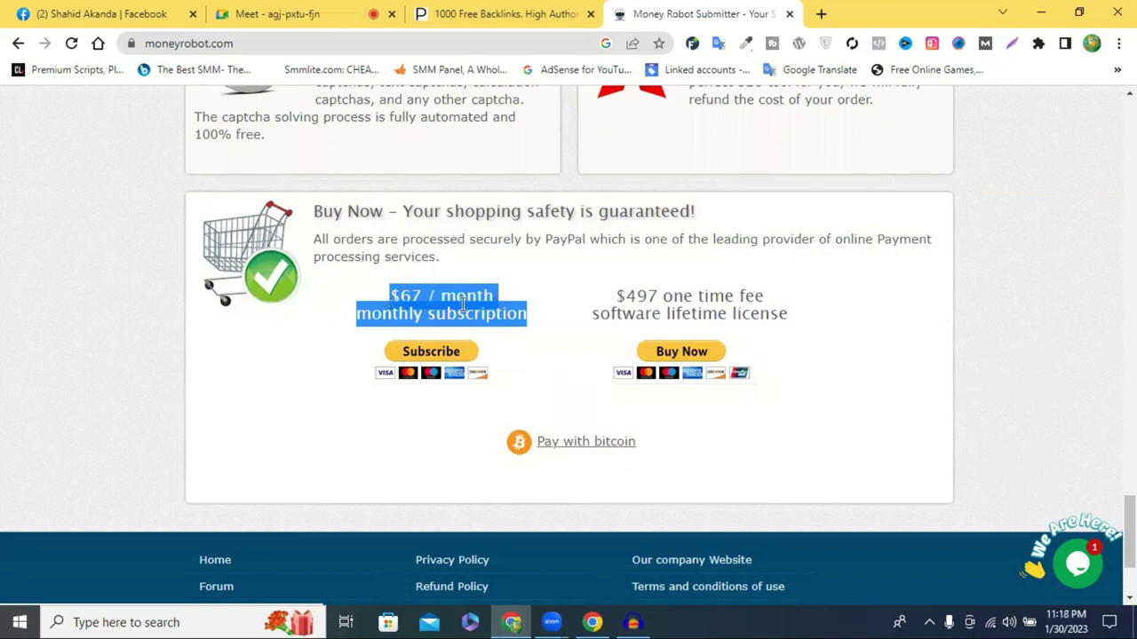
left_click_drag(462, 305, 400, 296)
left_click(433, 295)
Highlight the $497 one-time lifetime licence price line
left_click_drag(646, 296, 569, 309)
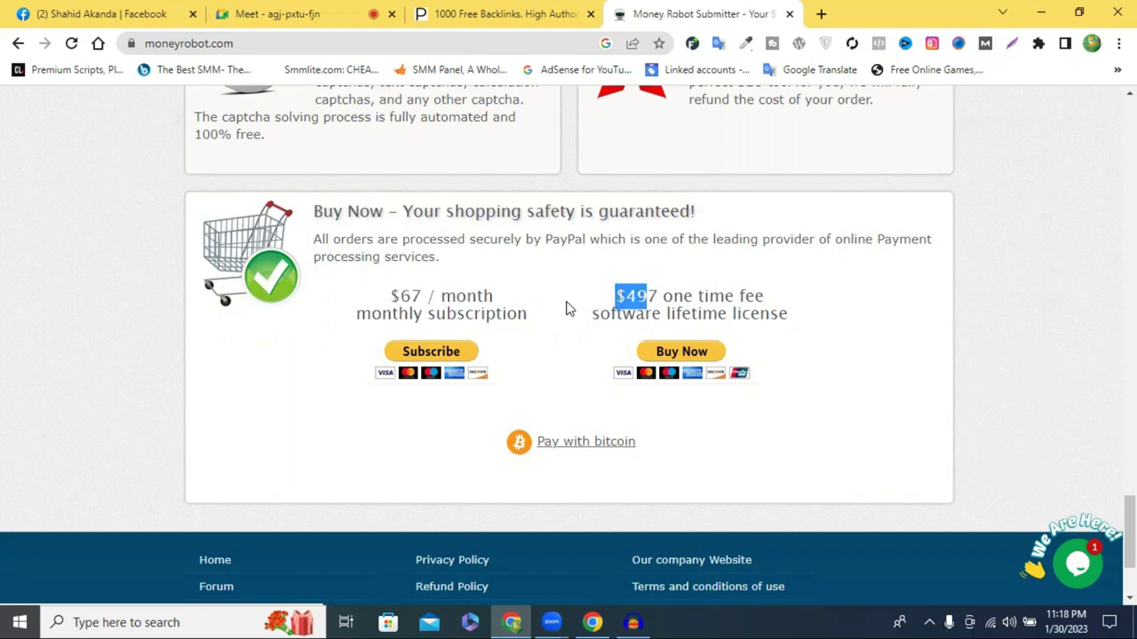
left_click(700, 299)
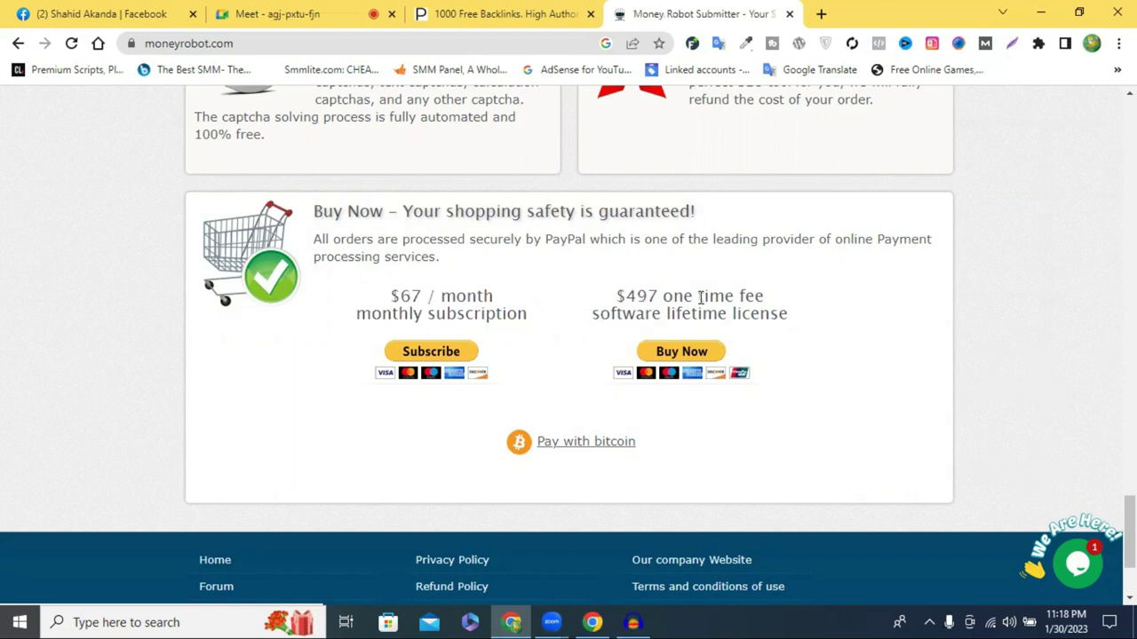
triple_click(785, 305)
left_click(797, 318)
Download MoneyRobotSetup.exe via the 7-day free trial button, then open a blank browser tab
scroll(521, 300, "up", 2)
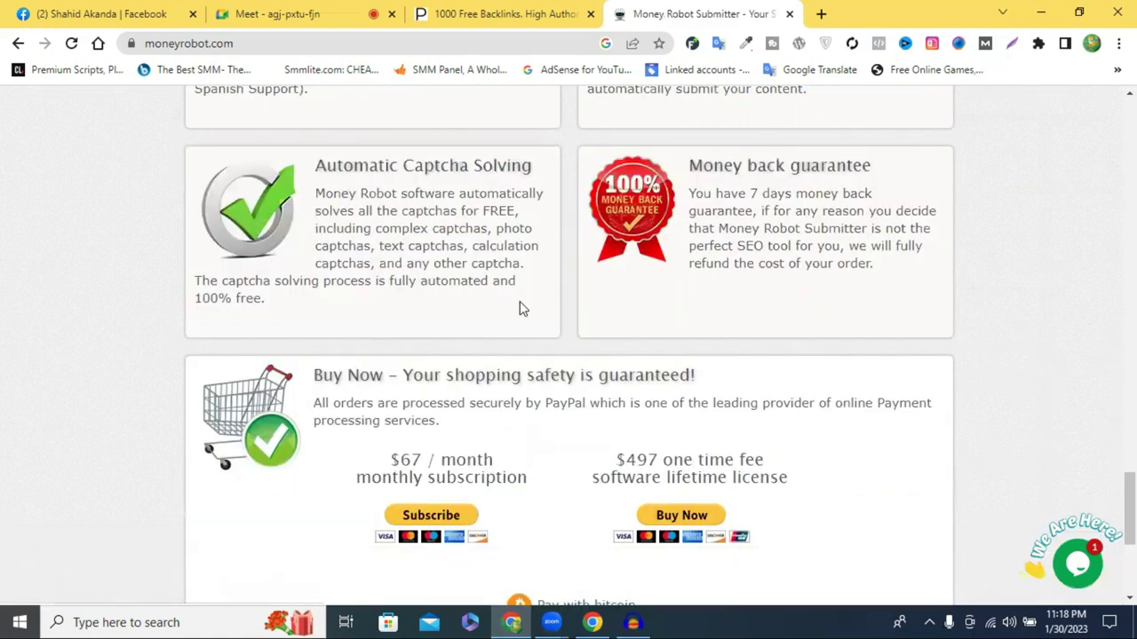
scroll(521, 305, "up", 2)
scroll(436, 329, "up", 1)
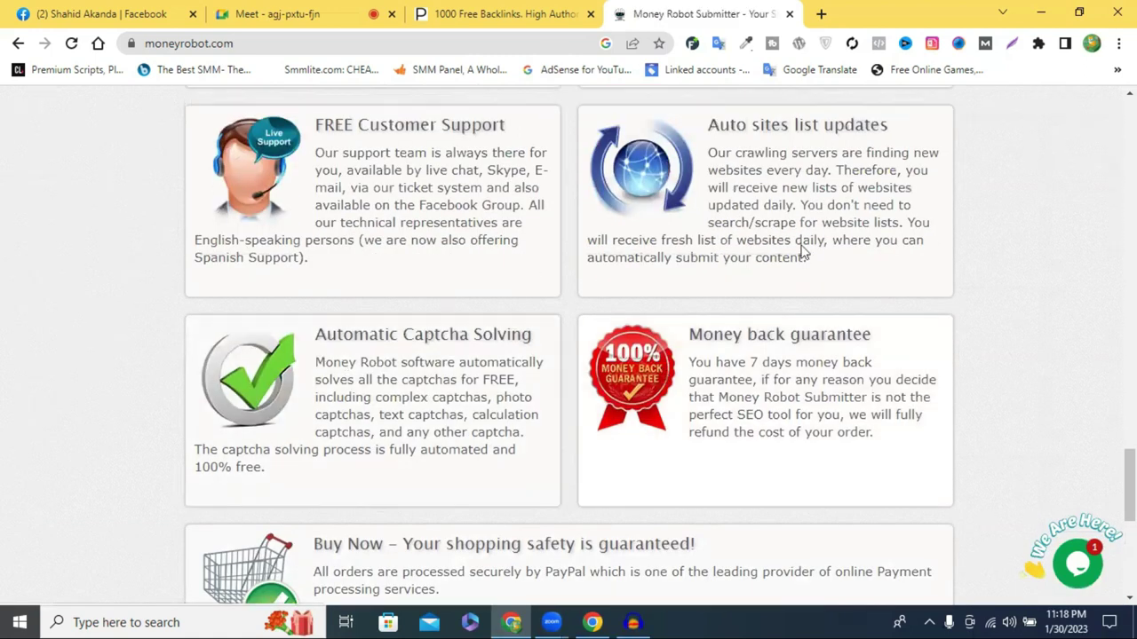
scroll(723, 362, "up", 1)
scroll(673, 266, "up", 2)
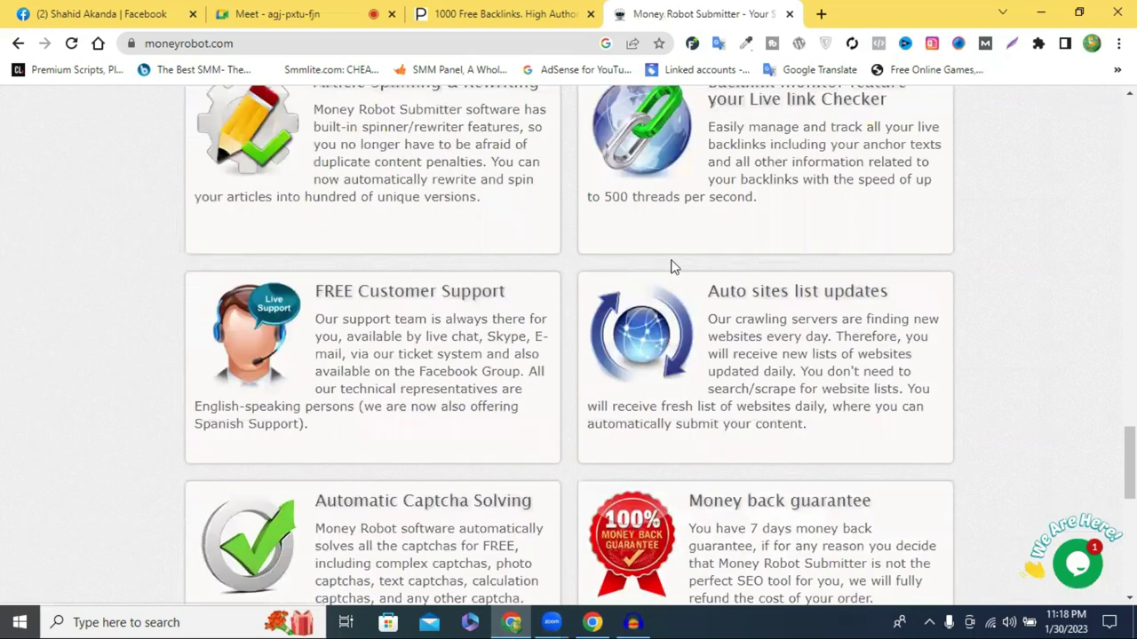
scroll(377, 346, "up", 2)
scroll(560, 304, "up", 4)
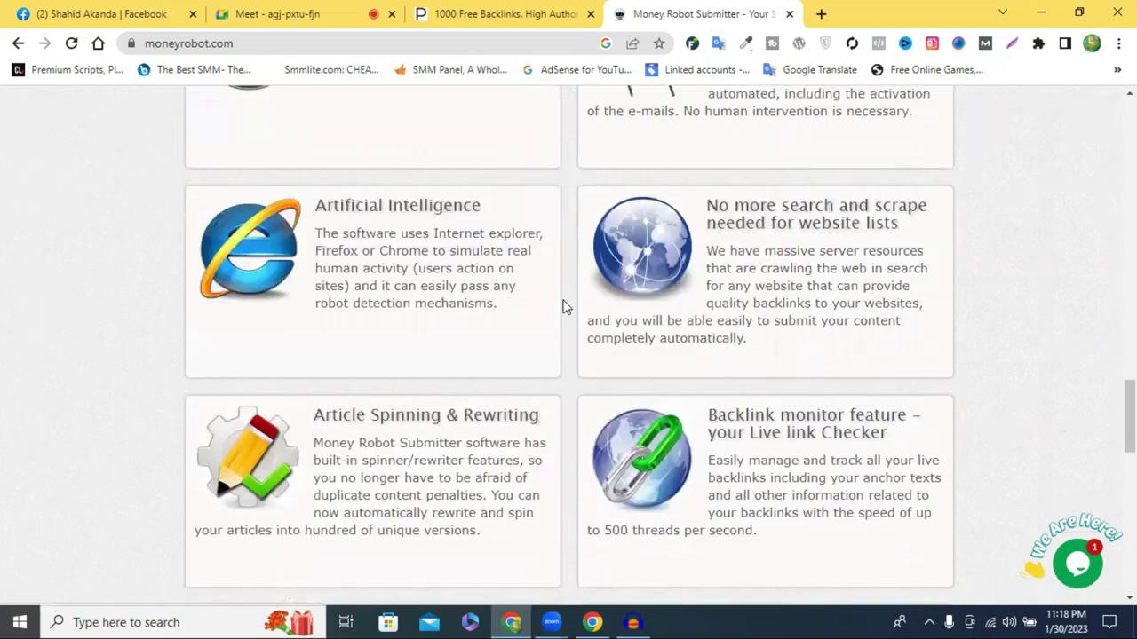
scroll(547, 306, "up", 1)
scroll(546, 306, "up", 6)
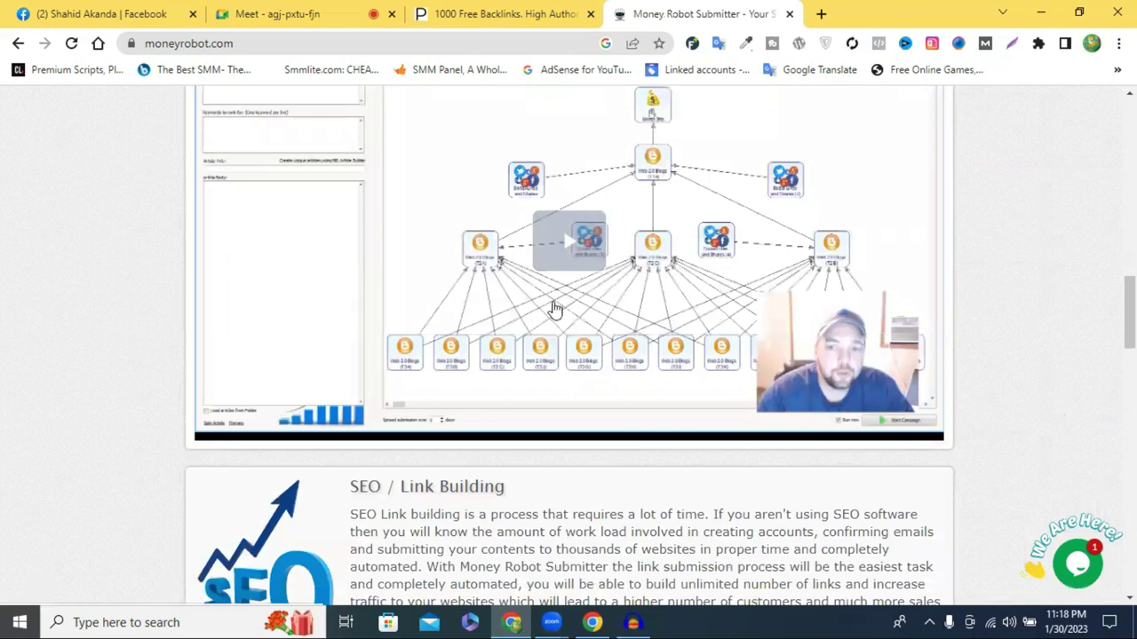
scroll(546, 313, "up", 5)
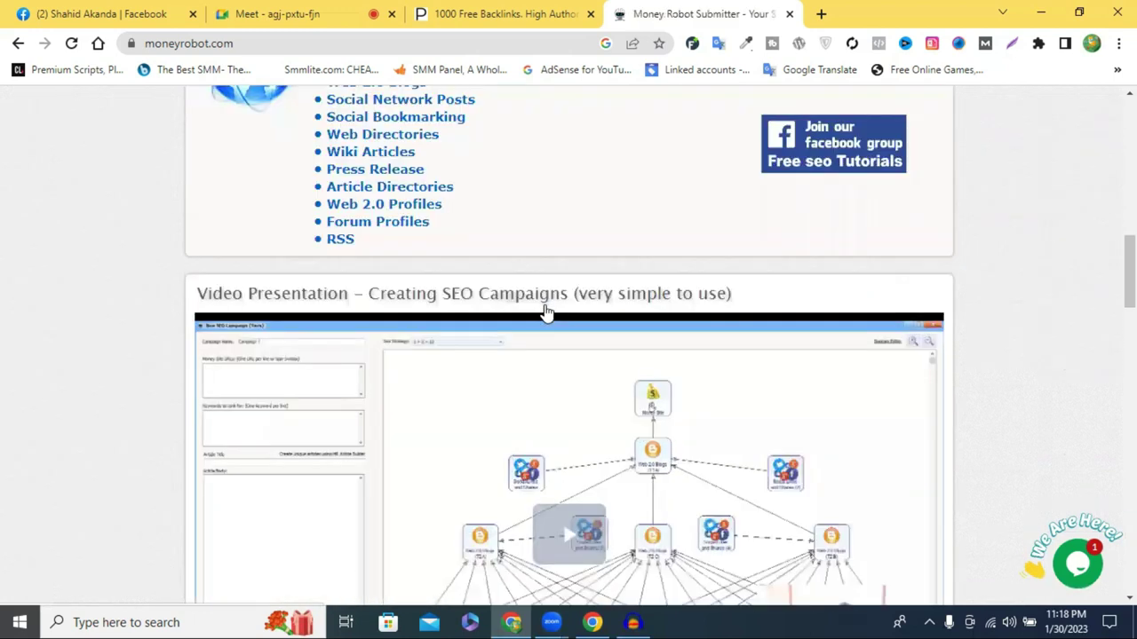
scroll(546, 312, "up", 15)
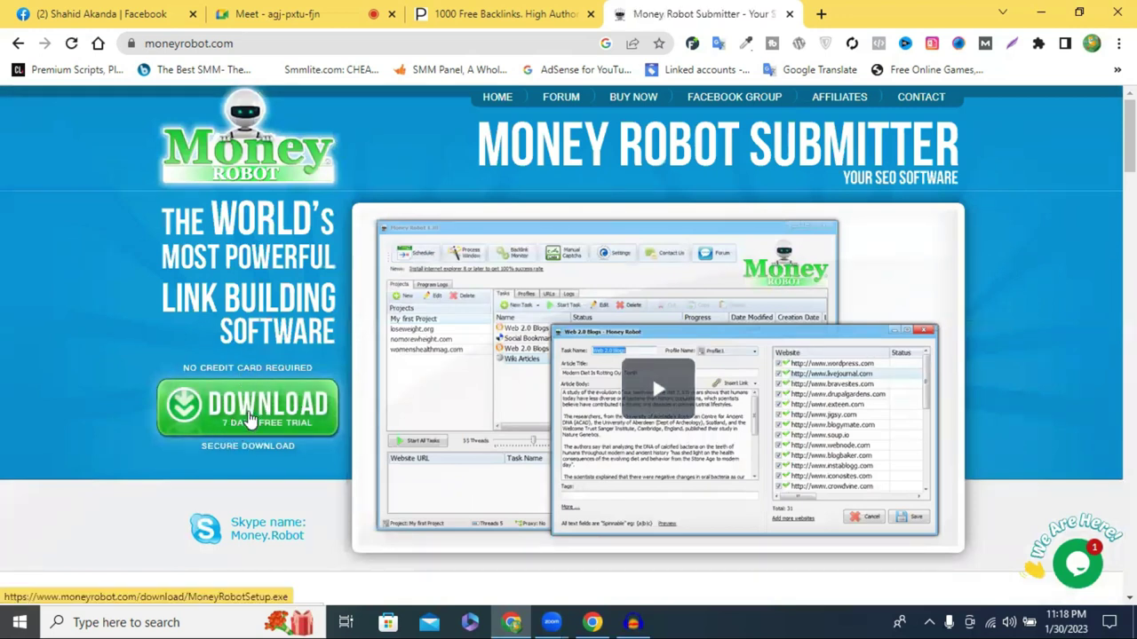
left_click(251, 418)
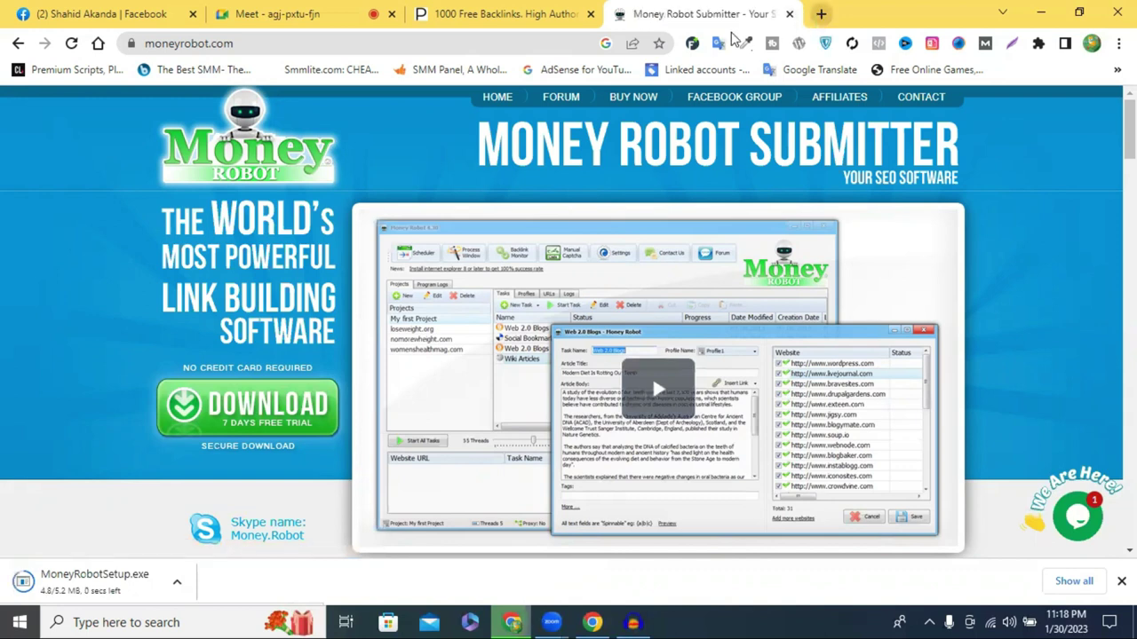
left_click(821, 13)
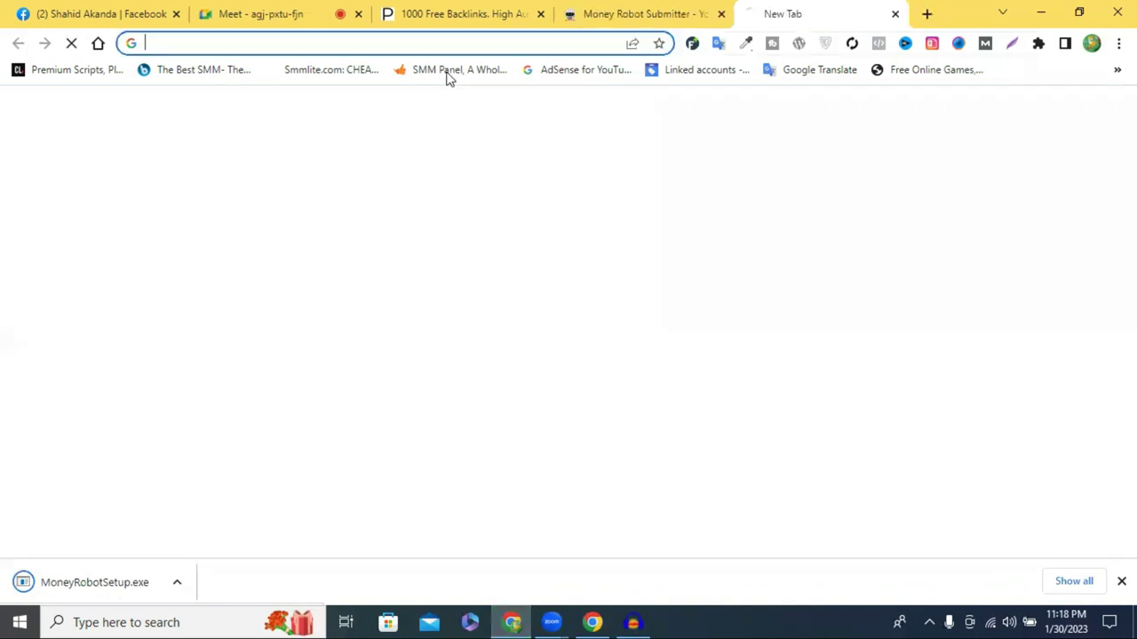
Open 10minutemail.net from the '10 minute mail' suggestion and view the generated address and inbox
left_click(406, 41)
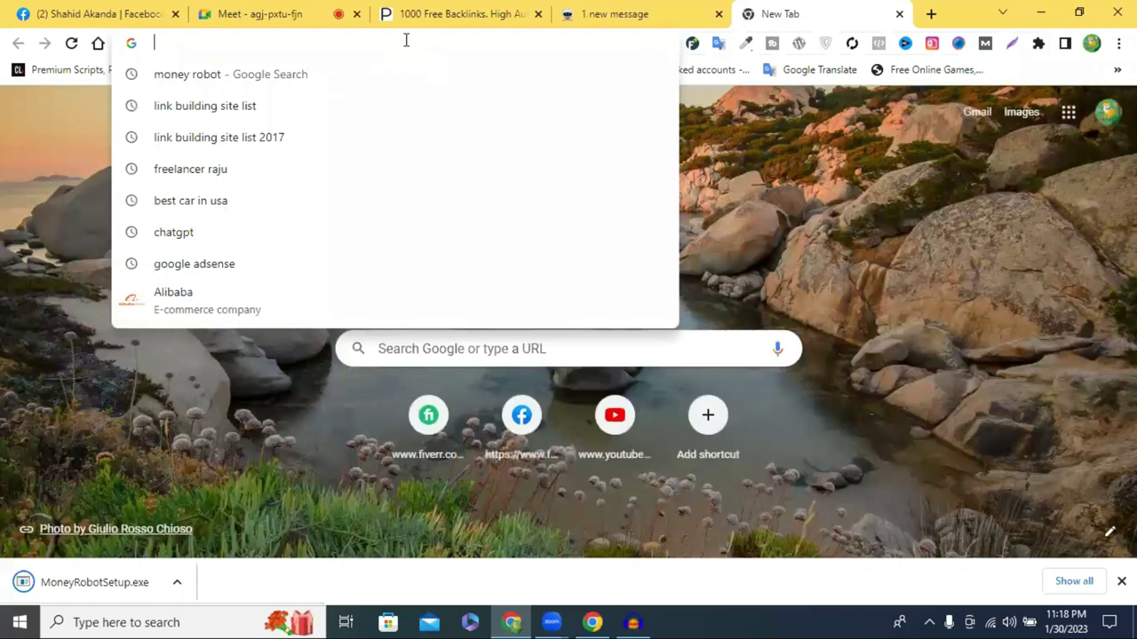
type("1")
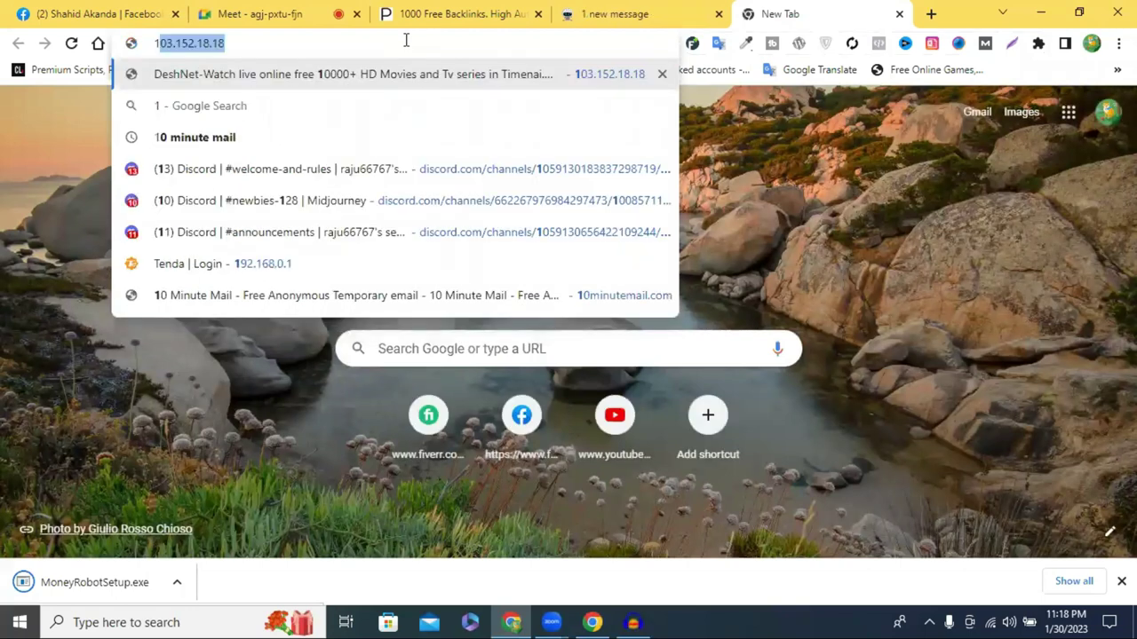
type("9")
key("BackSpace")
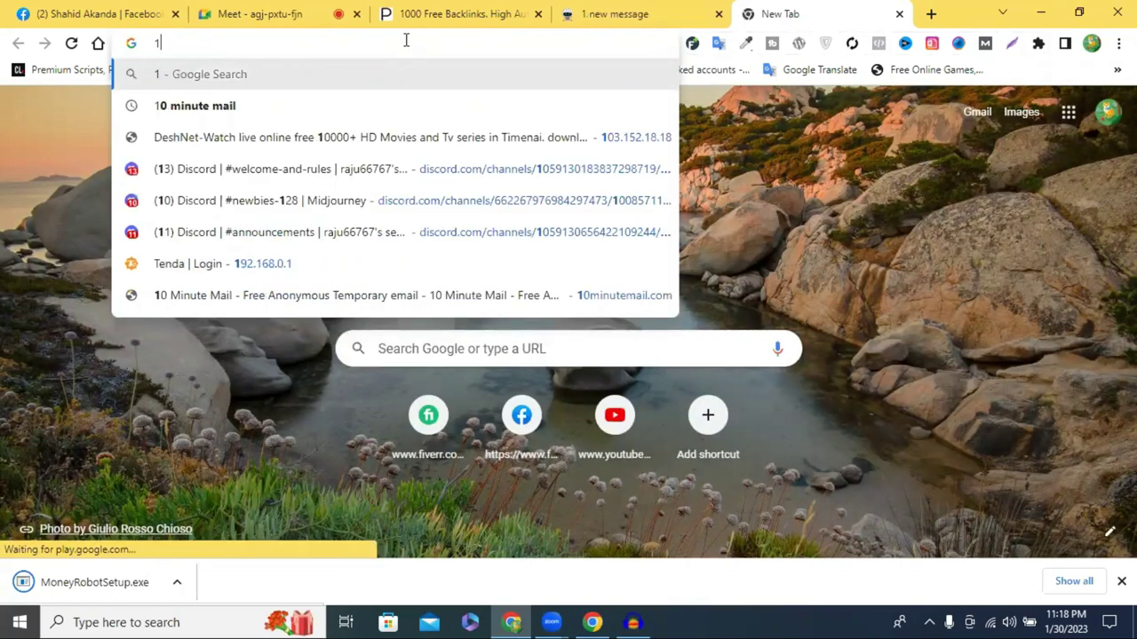
type("0")
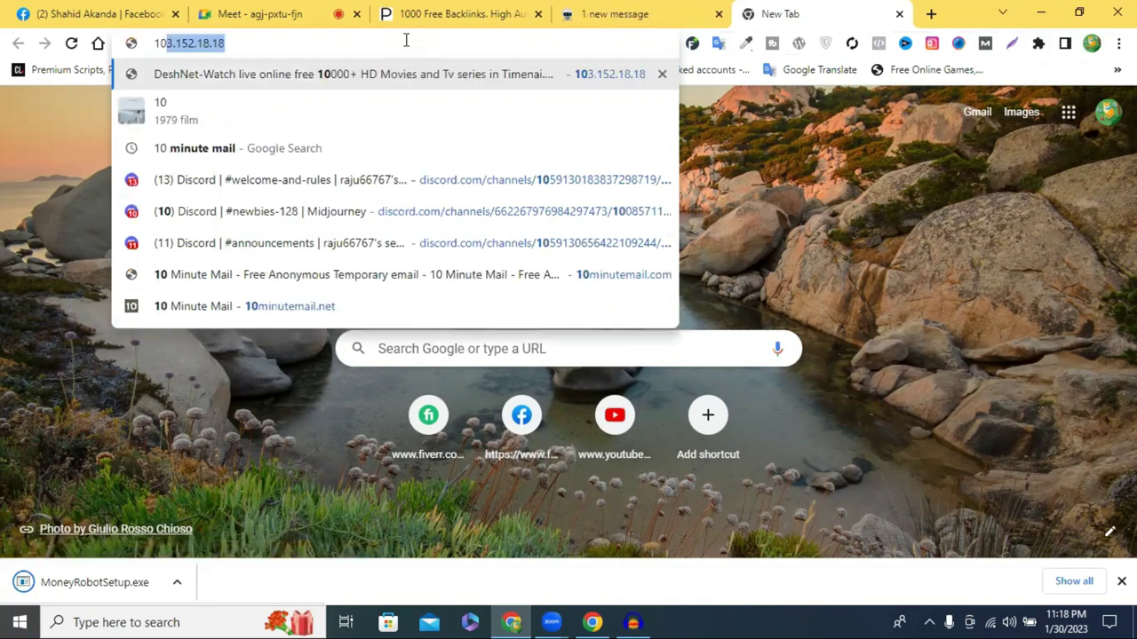
left_click(213, 140)
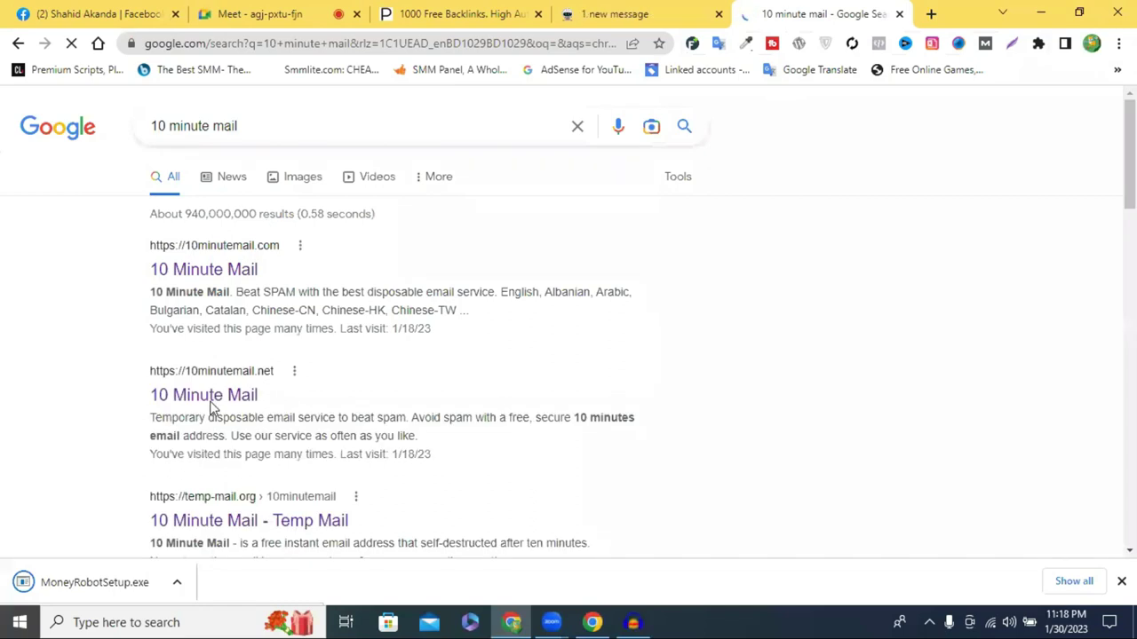
left_click(208, 402)
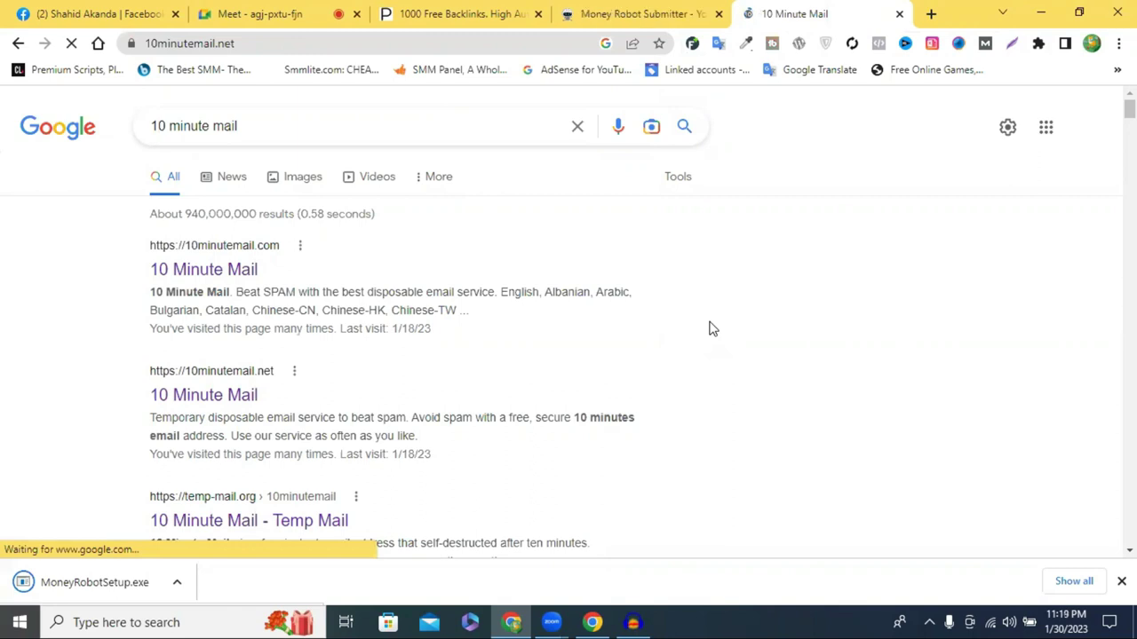
scroll(299, 419, "down", 1)
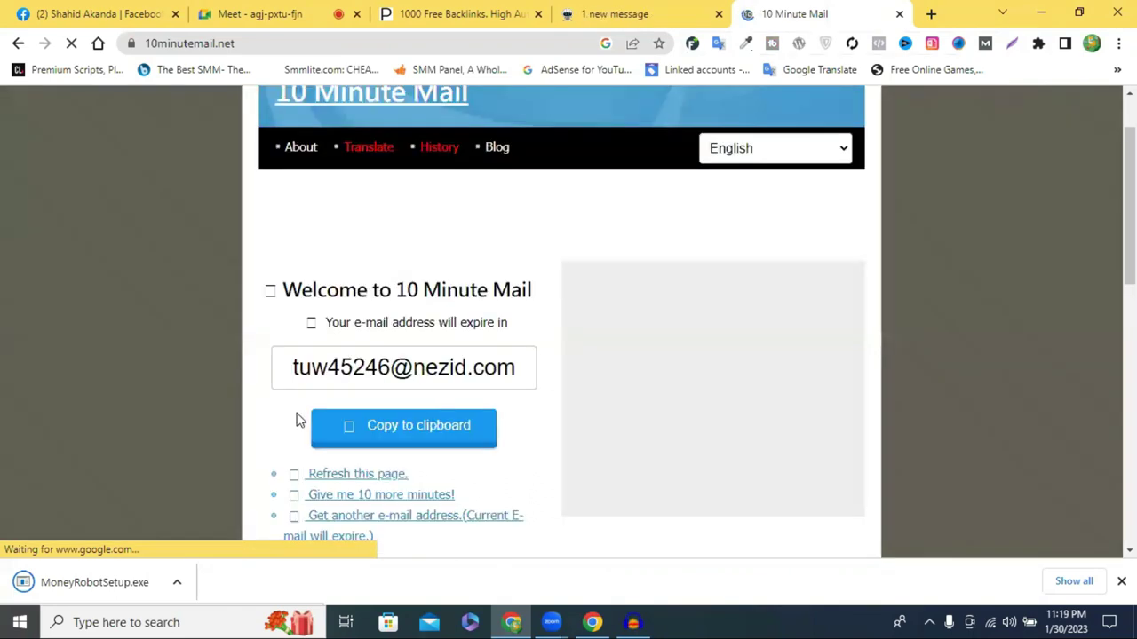
scroll(493, 382, "down", 2)
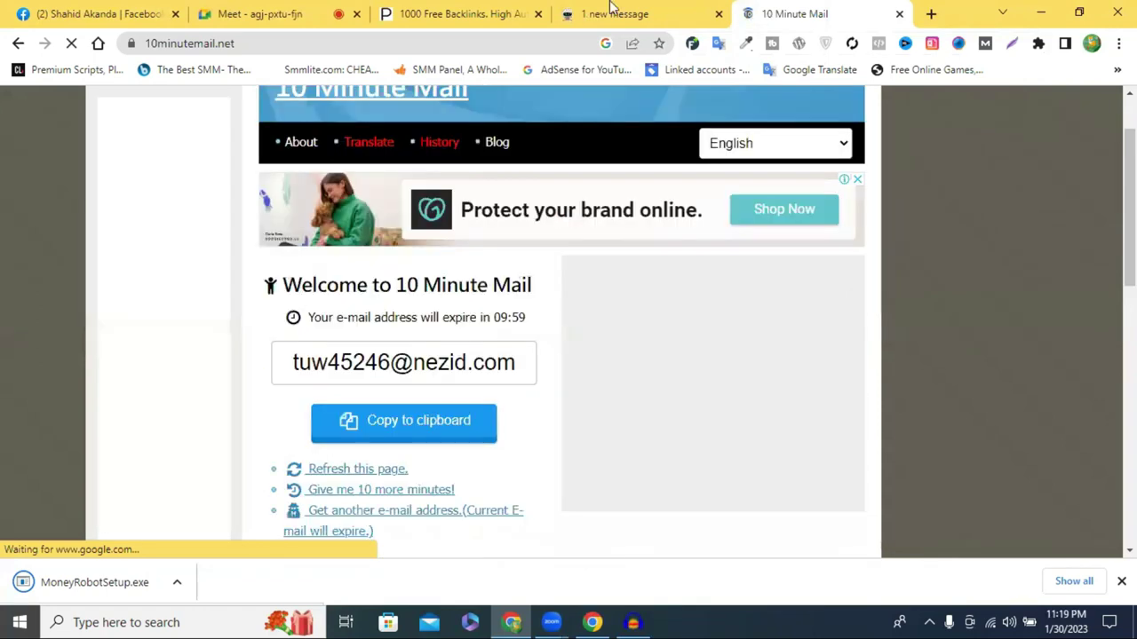
Turn on 'Open when done' for the downloaded MoneyRobotSetup.exe
left_click(613, 11)
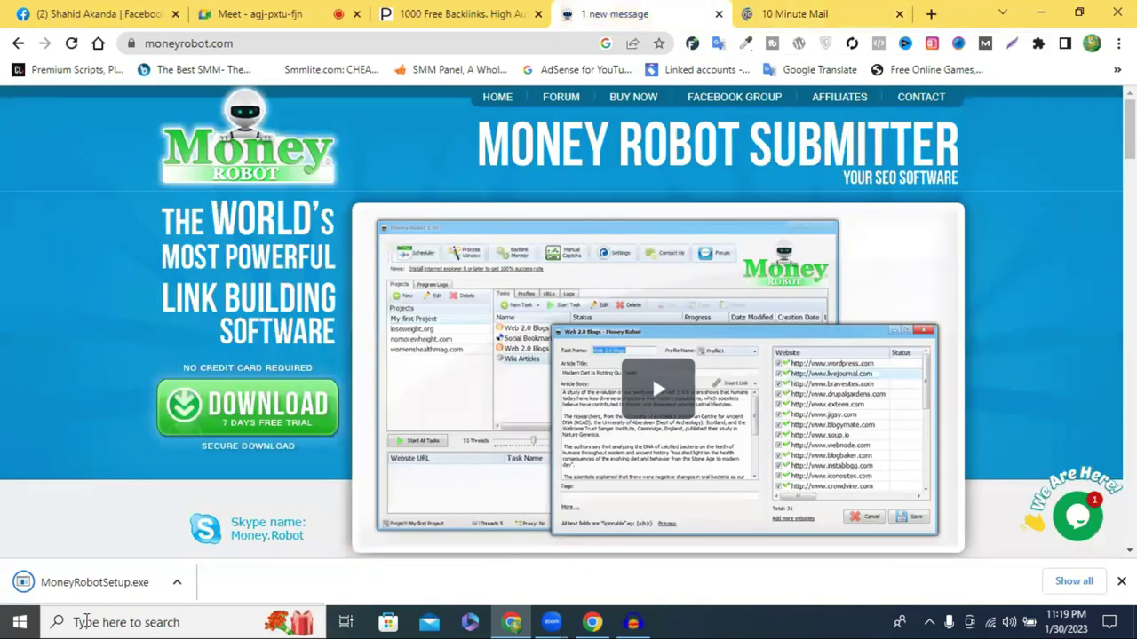
left_click(176, 582)
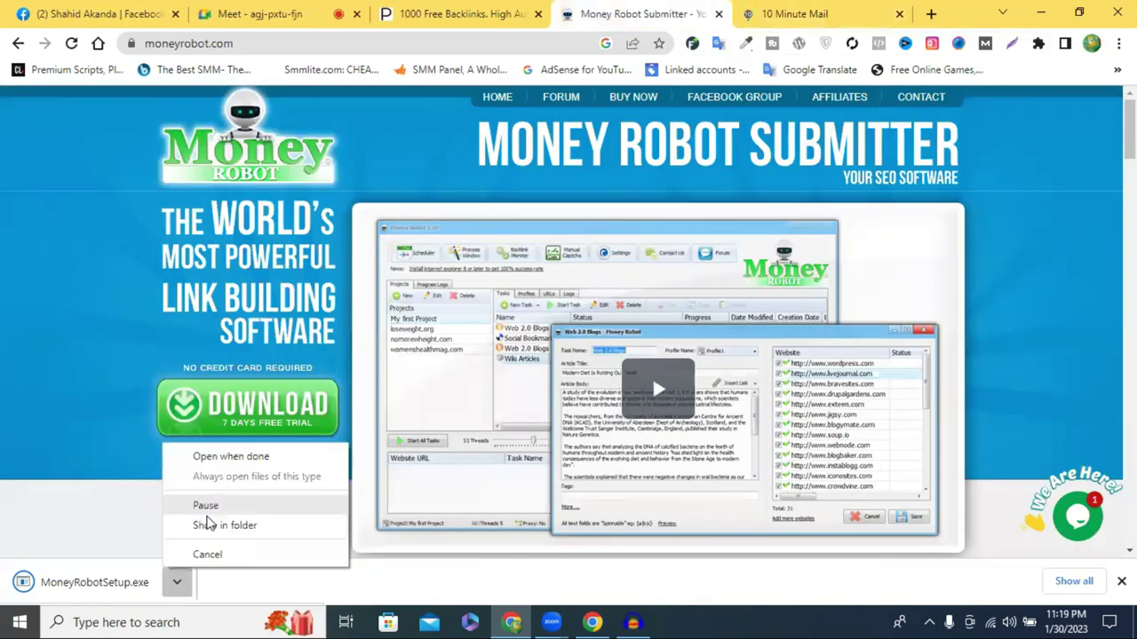
left_click(1042, 11)
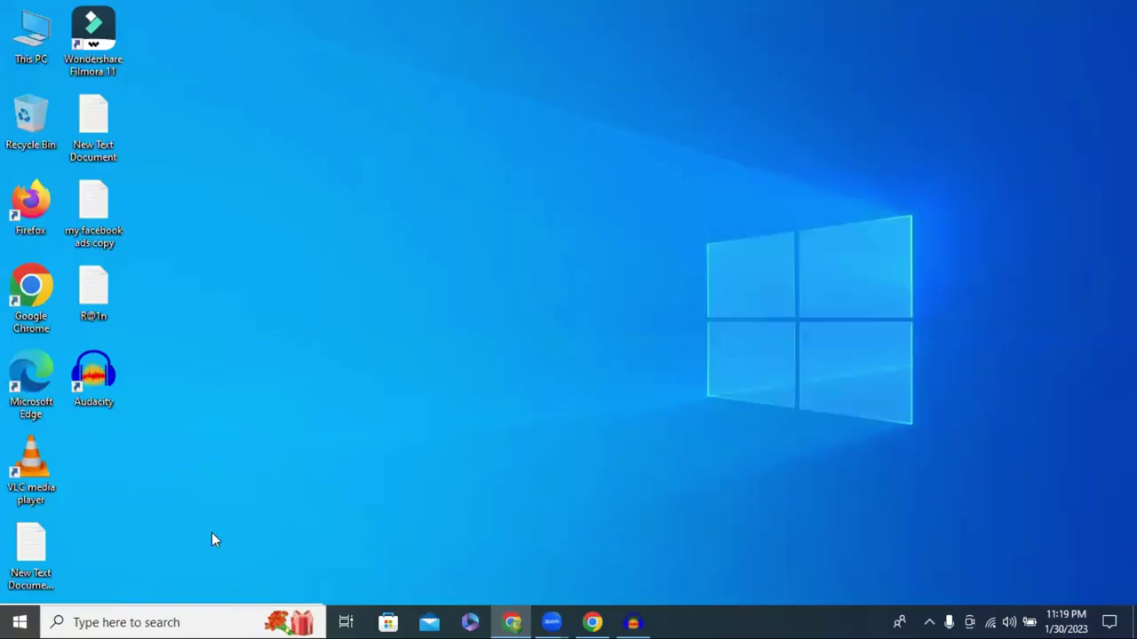
left_click(594, 620)
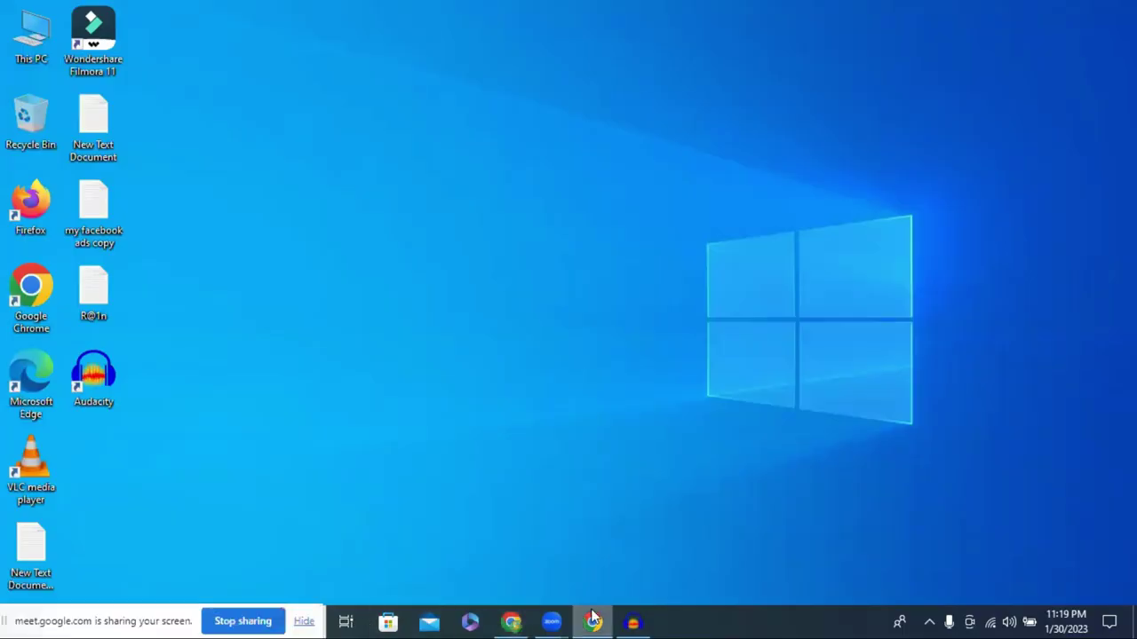
left_click(513, 622)
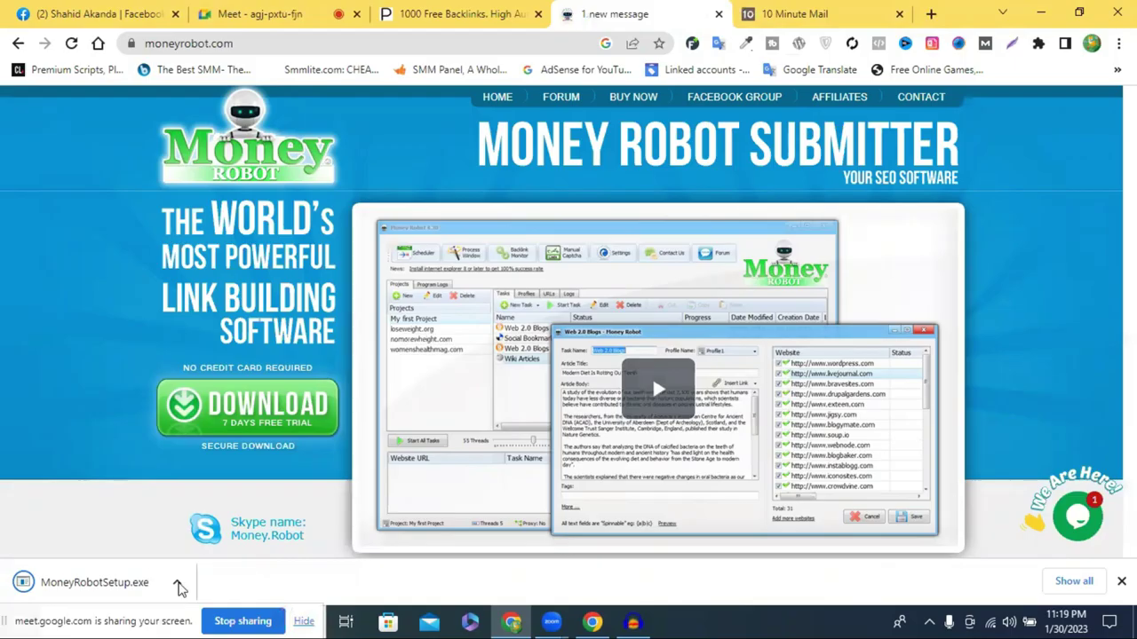
left_click(177, 582)
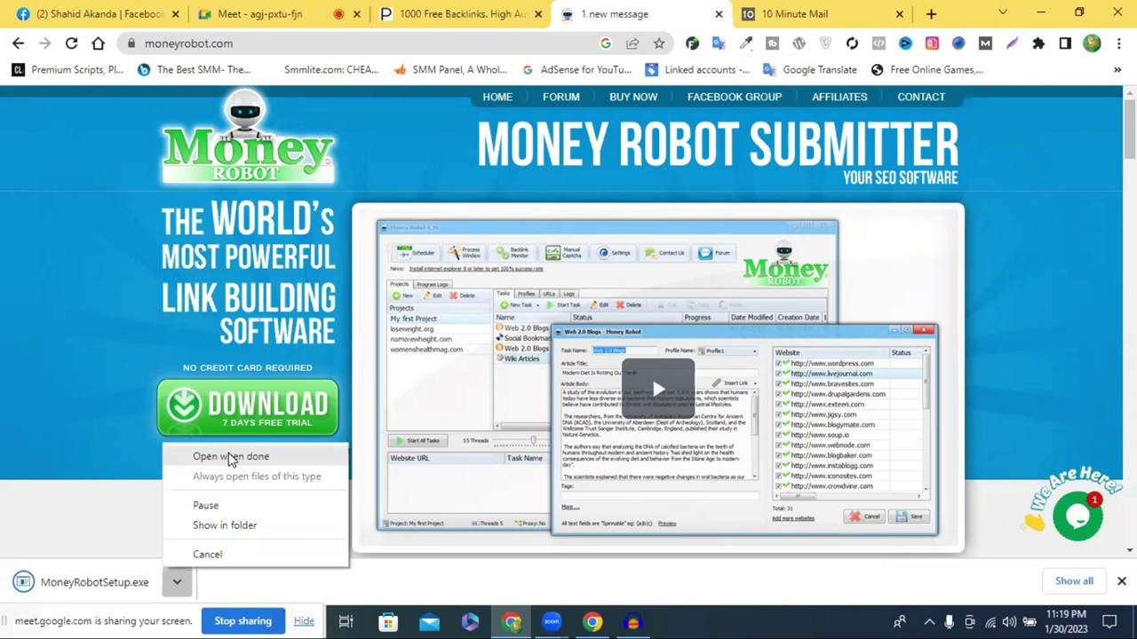
left_click(228, 458)
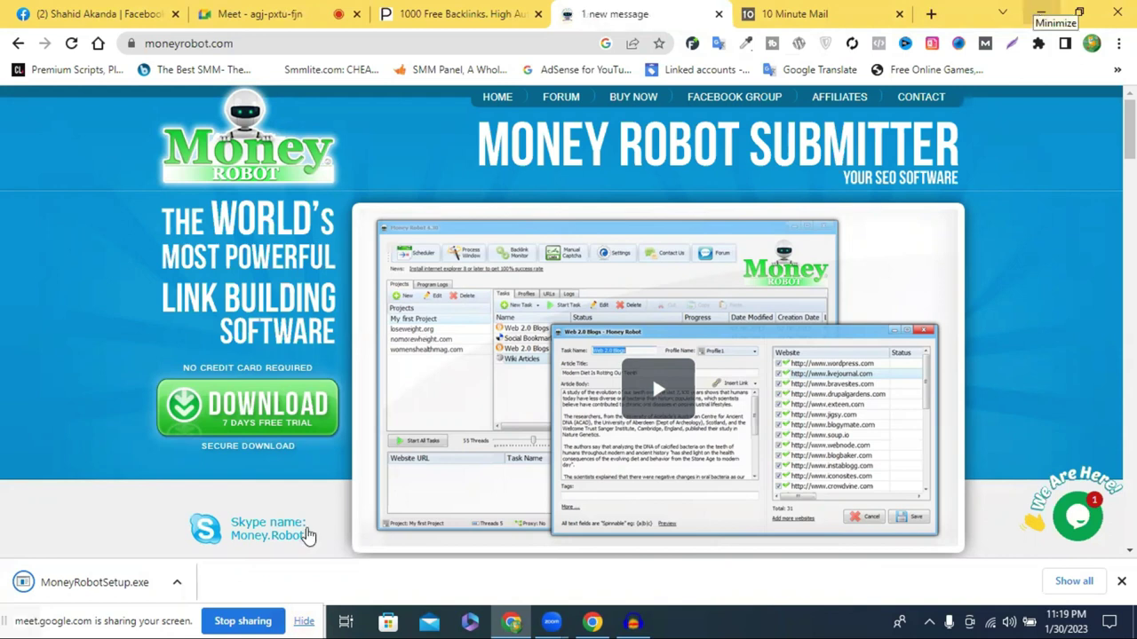
Launch MoneyRobotSetup.exe from the download shelf and minimize Chrome to reach the run prompt
left_click(178, 583)
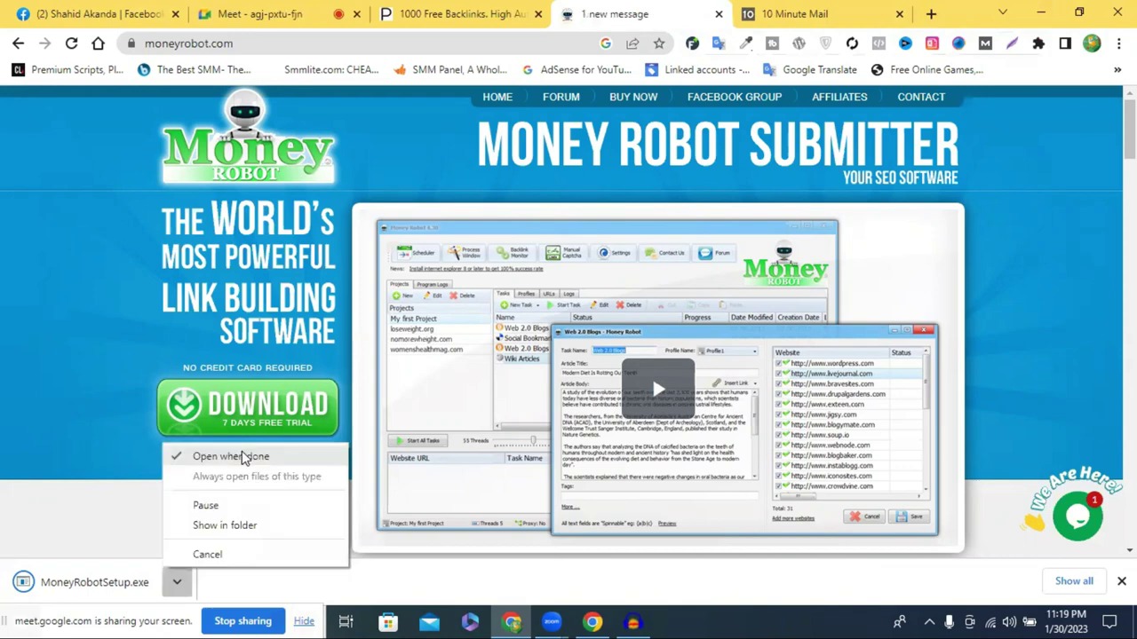
left_click(1041, 10)
left_click(1041, 10)
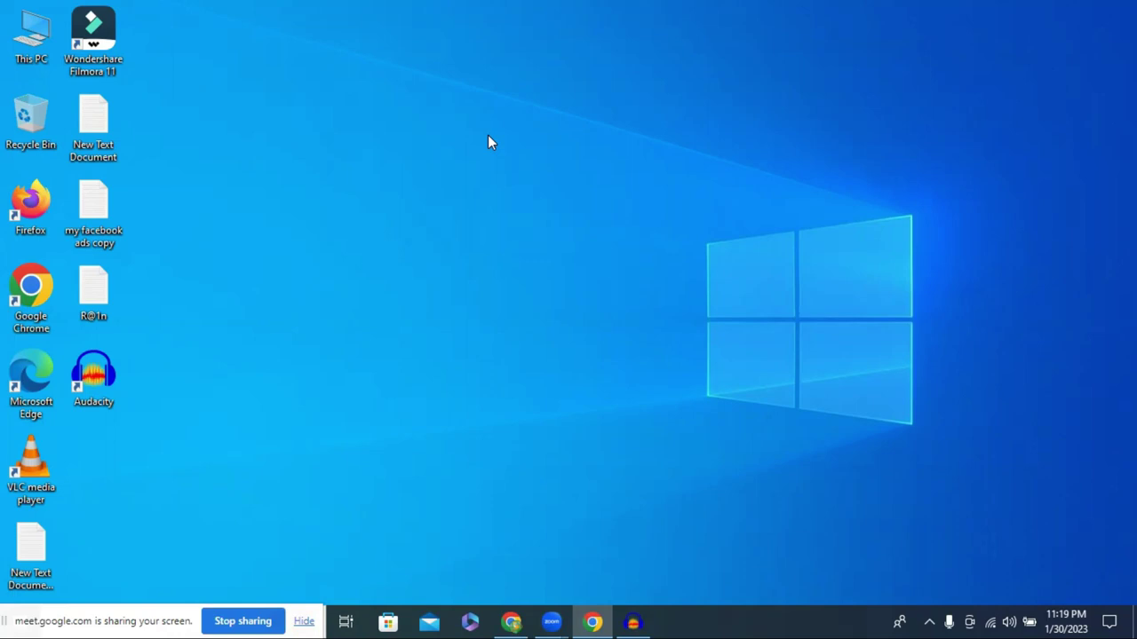
left_click(513, 621)
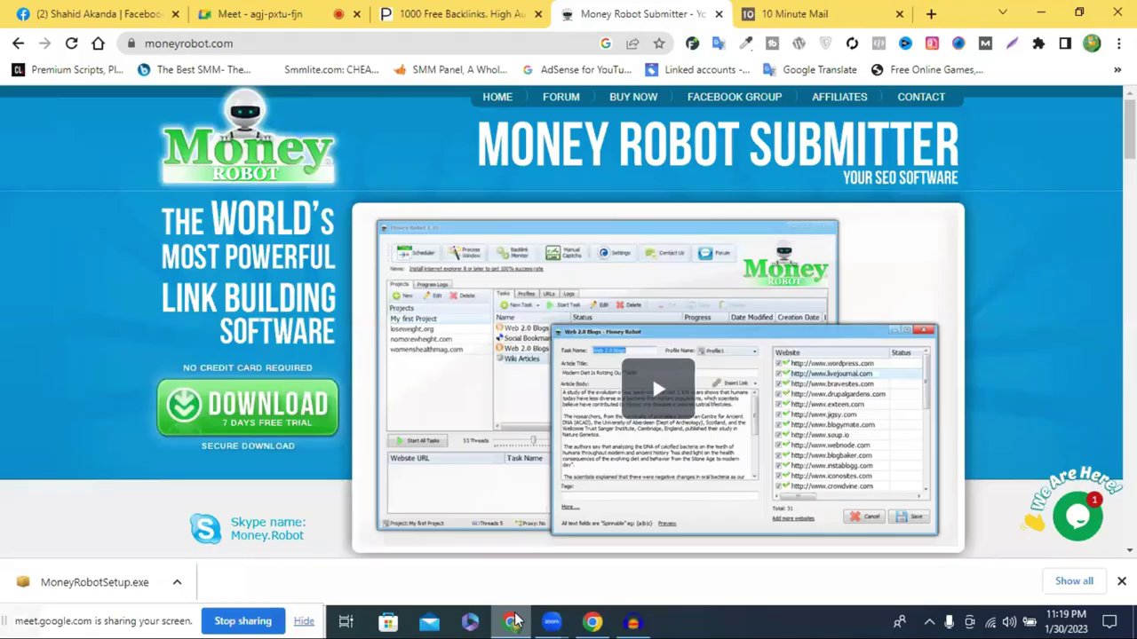
left_click(177, 581)
left_click(222, 476)
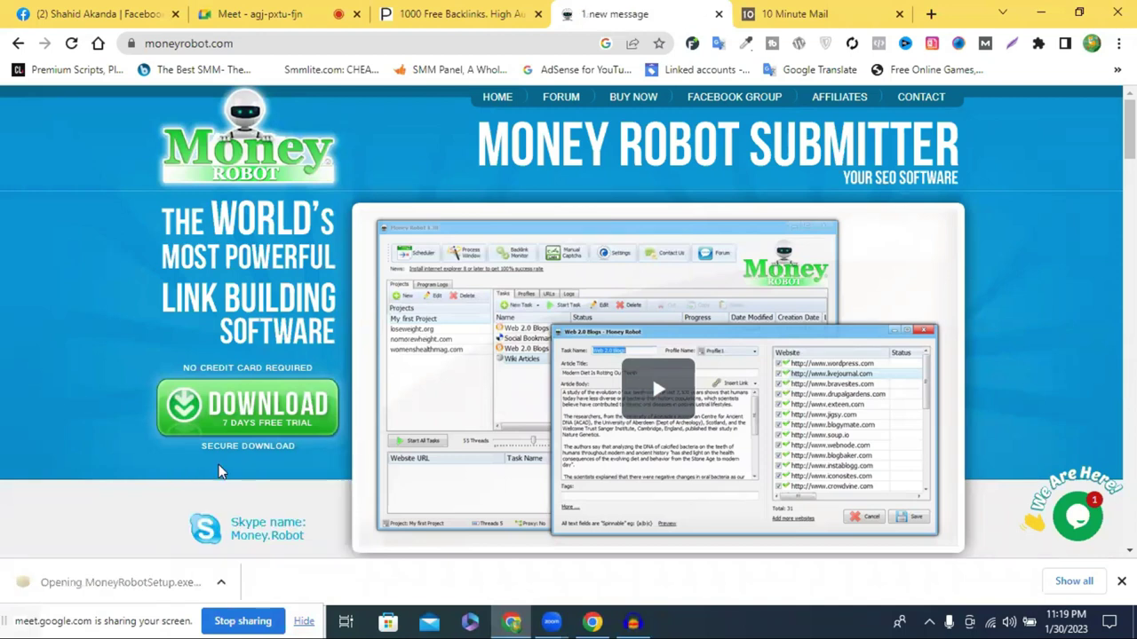
left_click(1041, 13)
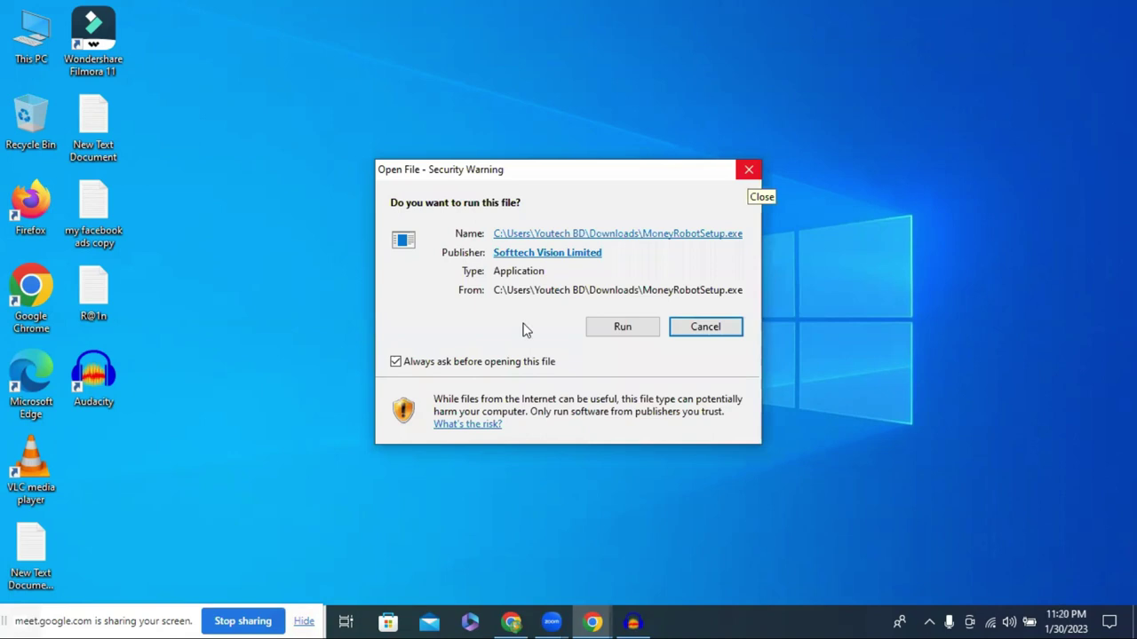
Run the installer, accept the licence, keep C:\Program Files (x86)\Money Robot and desktop shortcut, install and finish
left_click(623, 326)
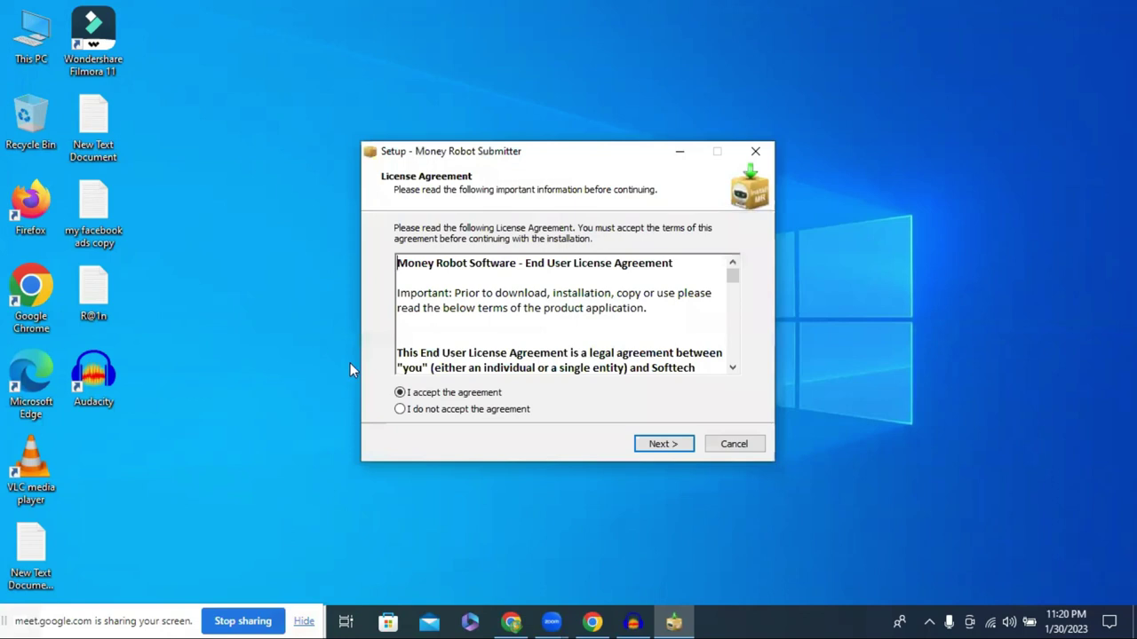
left_click(667, 445)
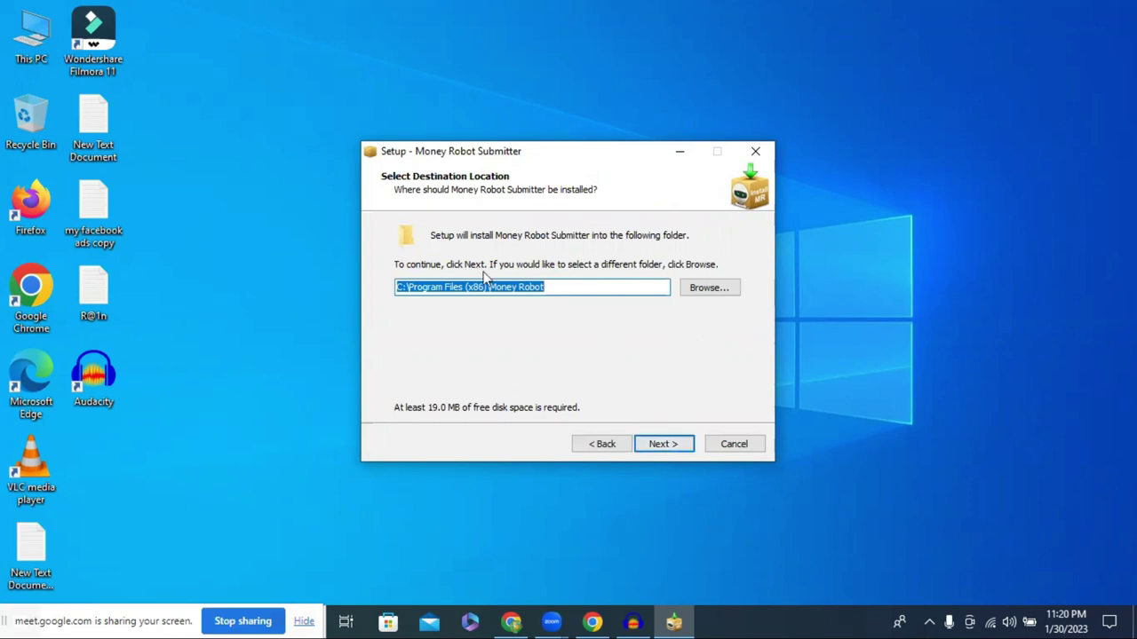
left_click(659, 447)
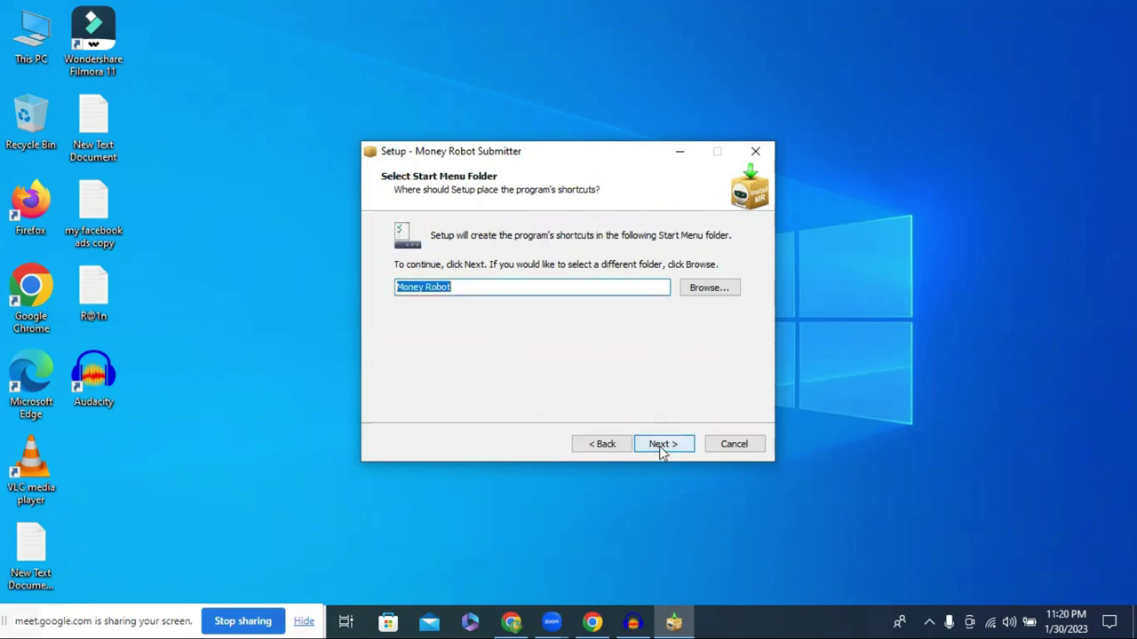
left_click(659, 446)
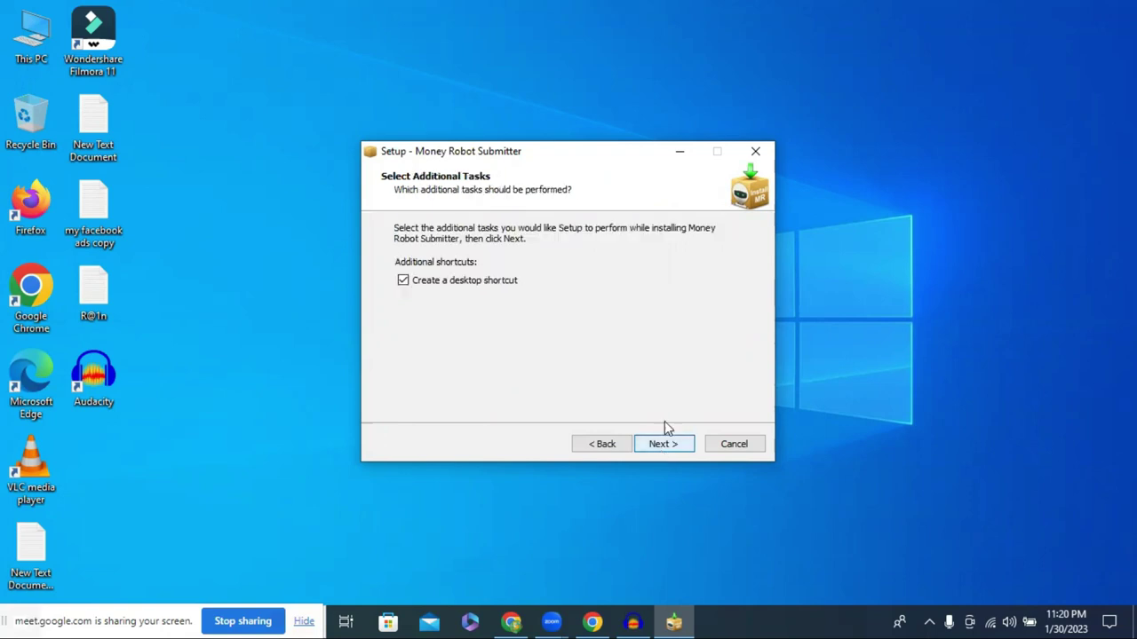
left_click(672, 452)
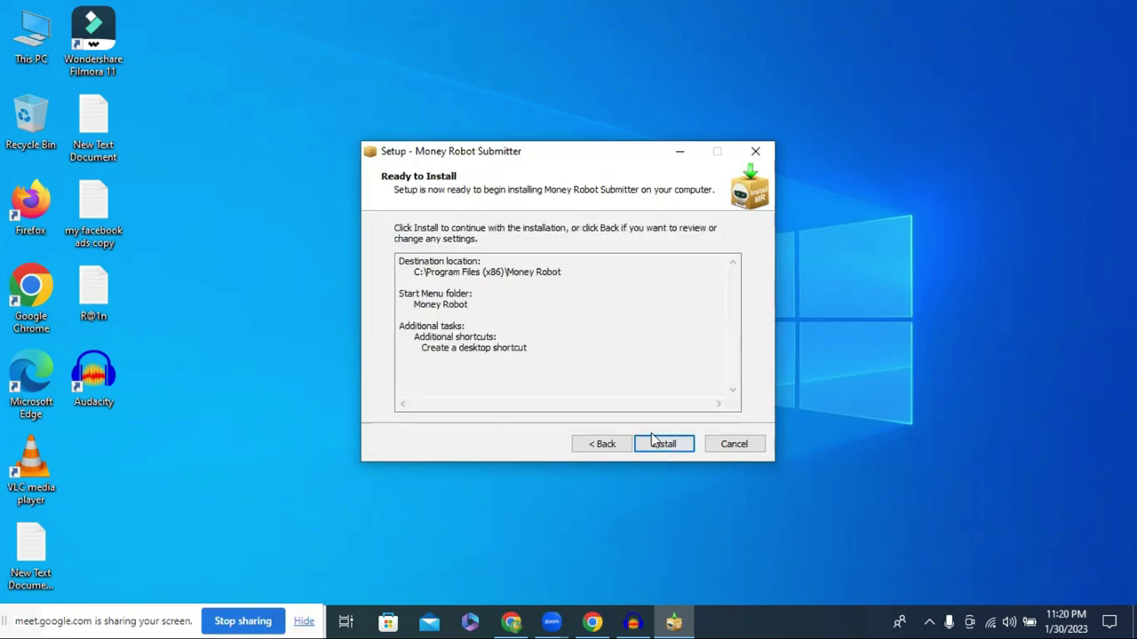
left_click(668, 449)
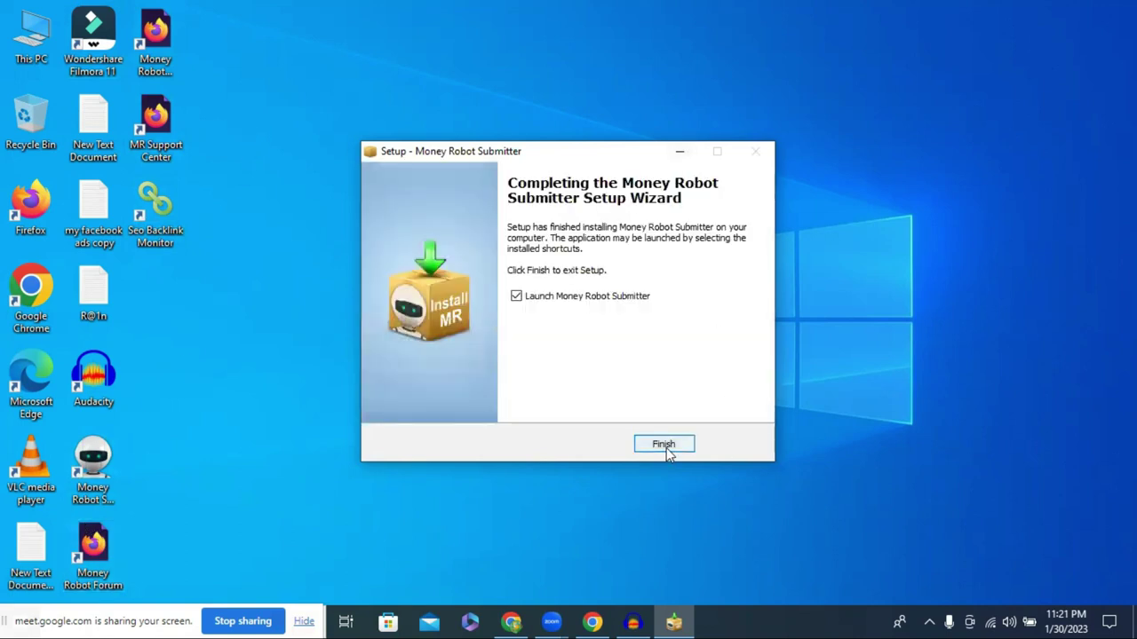
left_click(666, 448)
Delete the Money Robot, MR Support Center and Money Robot Forum desktop shortcuts
left_click_drag(219, 138, 145, 30)
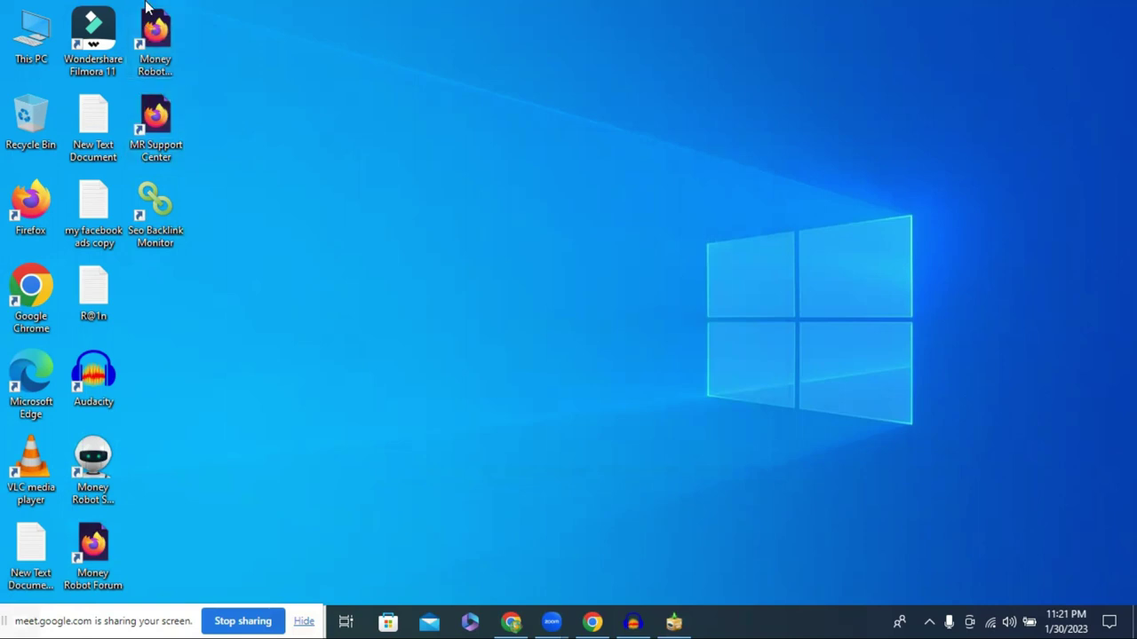
key("Delete")
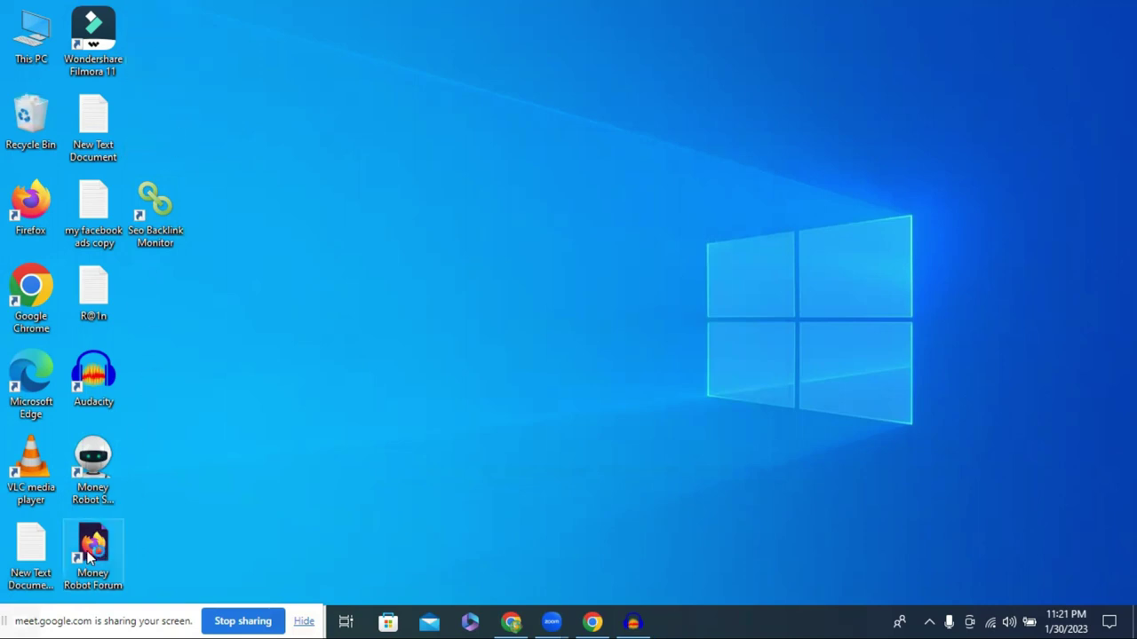
left_click_drag(158, 537, 89, 555)
left_click(22, 604)
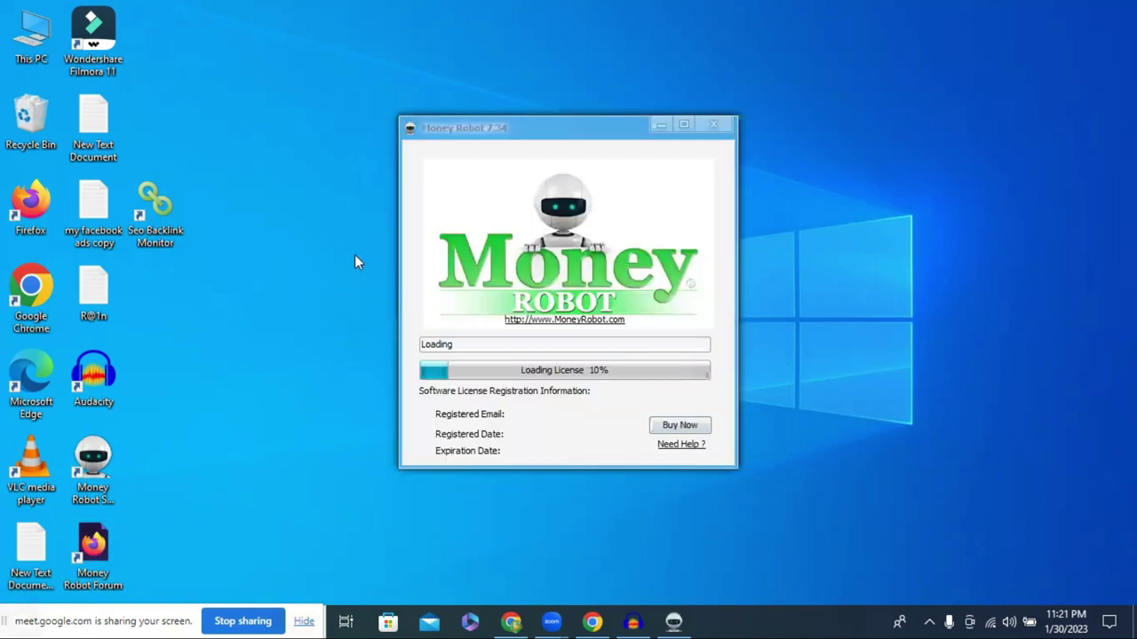
left_click(93, 544)
key("Delete")
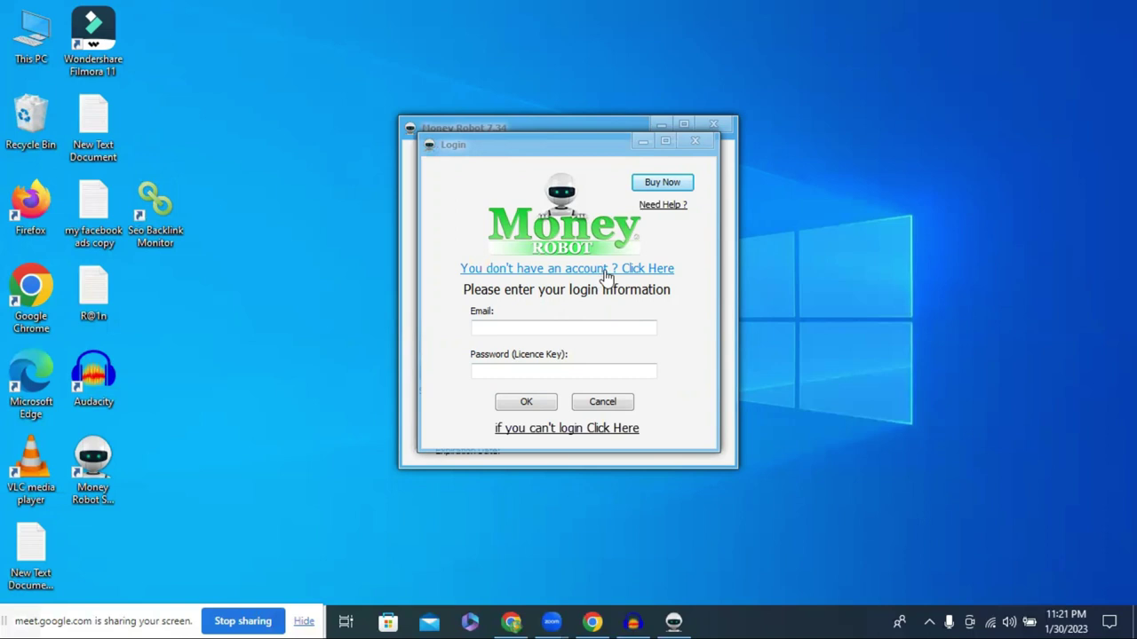
Copy the 10 Minute Mail address and create a Money Robot trial account with it
left_click(614, 275)
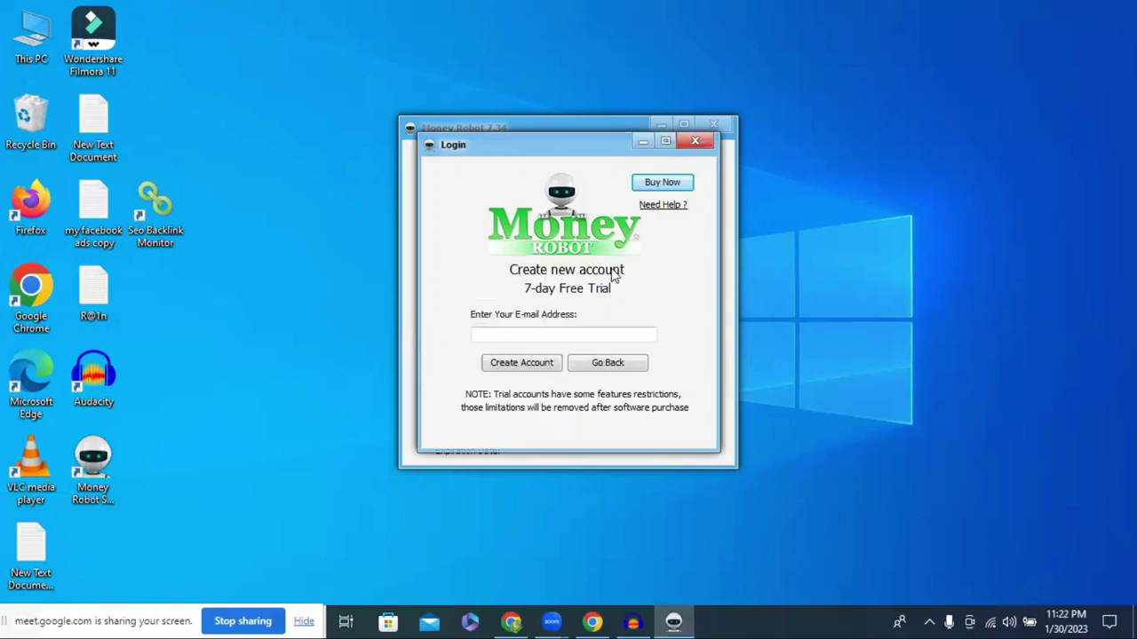
left_click(533, 335)
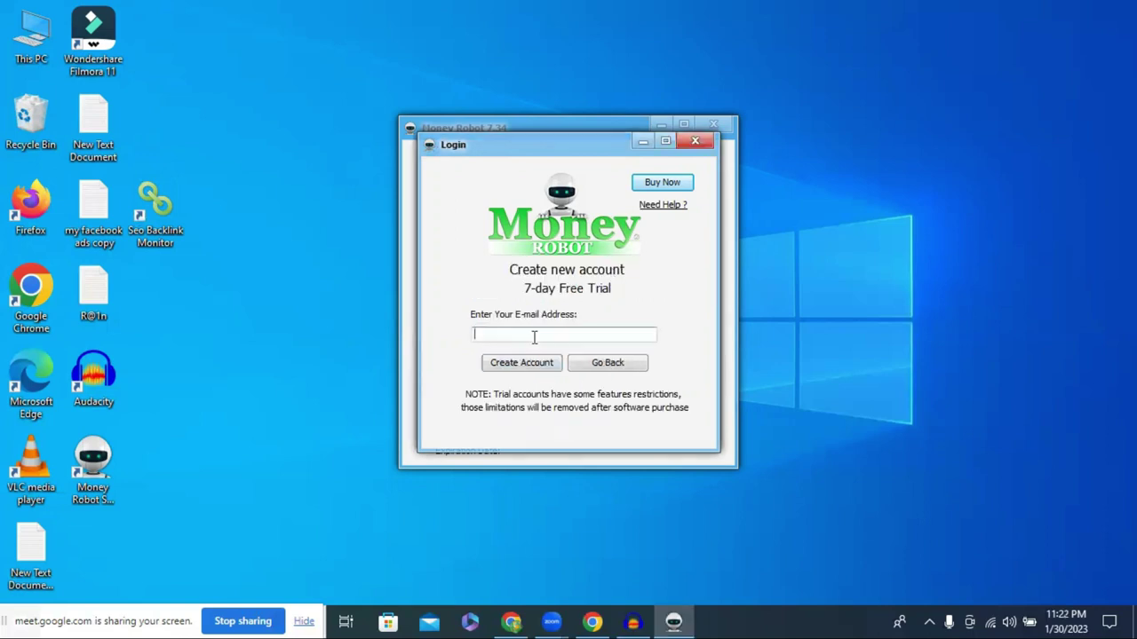
left_click(522, 621)
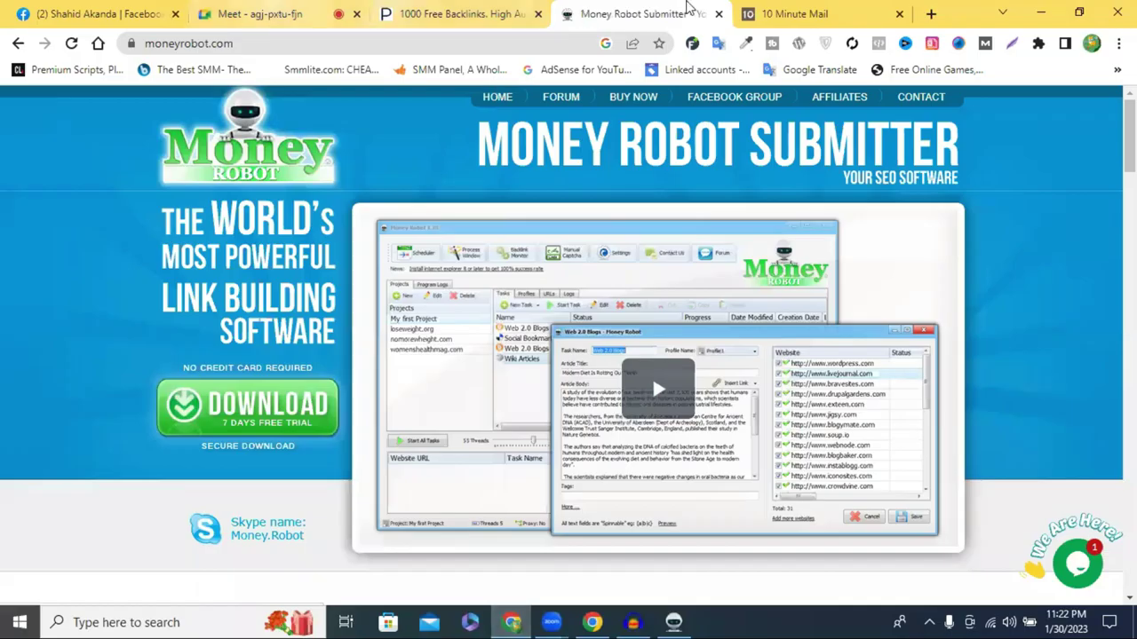
left_click(765, 9)
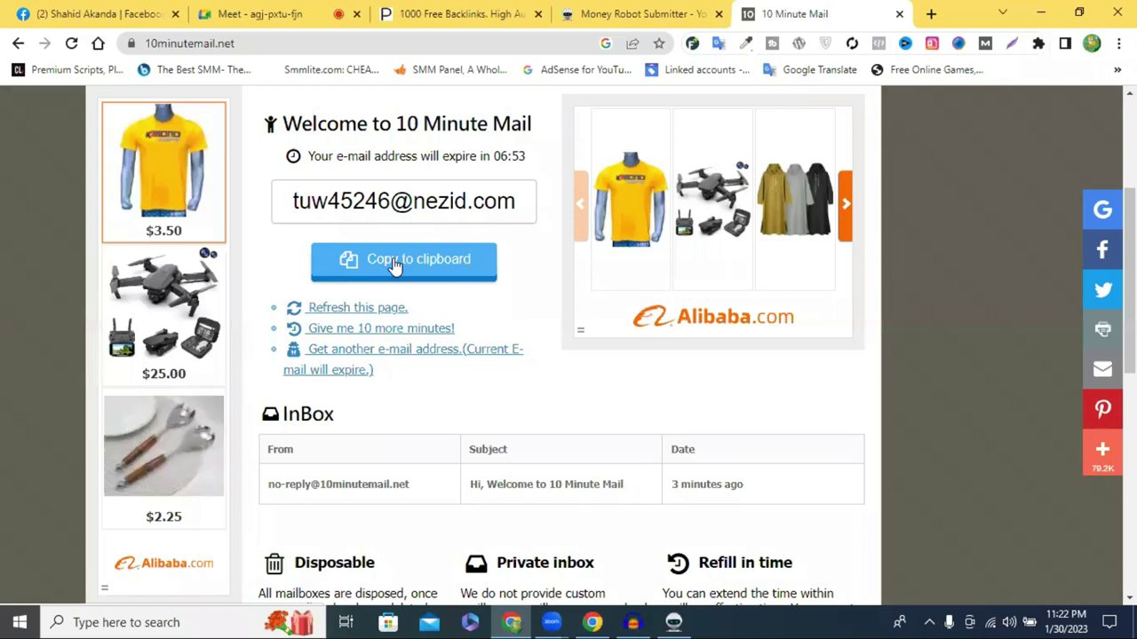
left_click(410, 261)
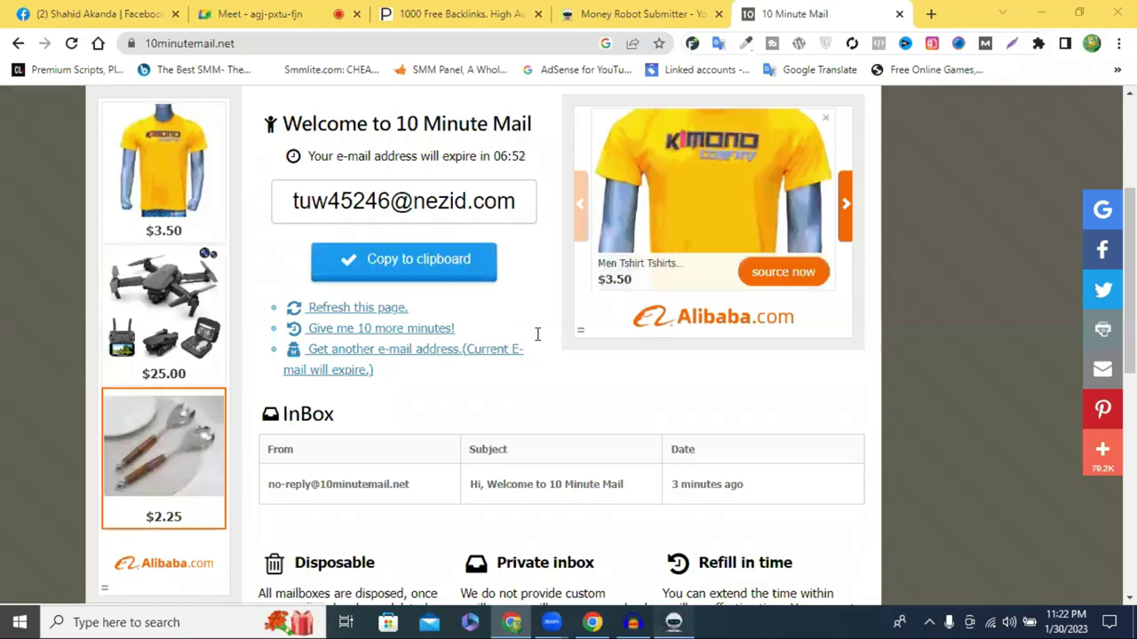
left_click(521, 364)
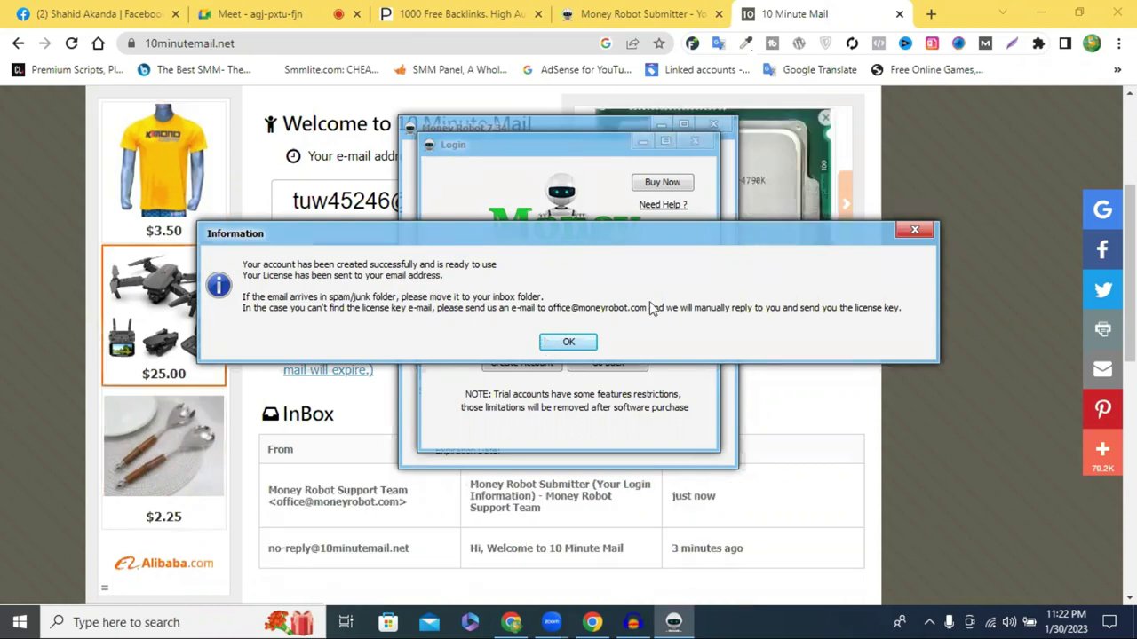
Dismiss the account-created notice and return the login window to normal size
left_click(570, 343)
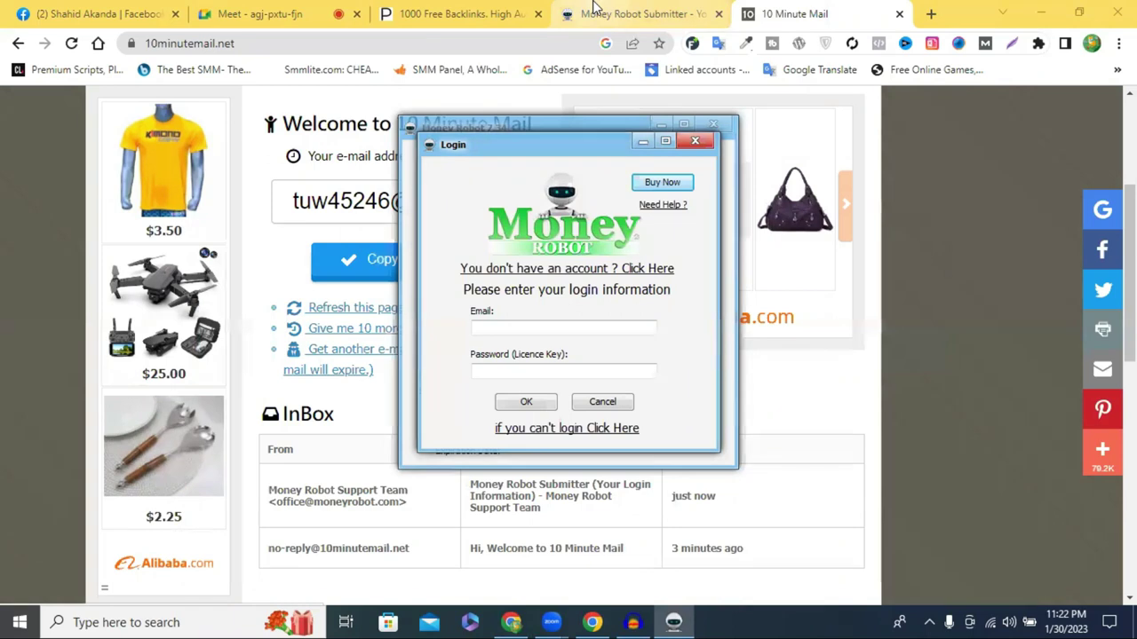
mouse_move(595, 7)
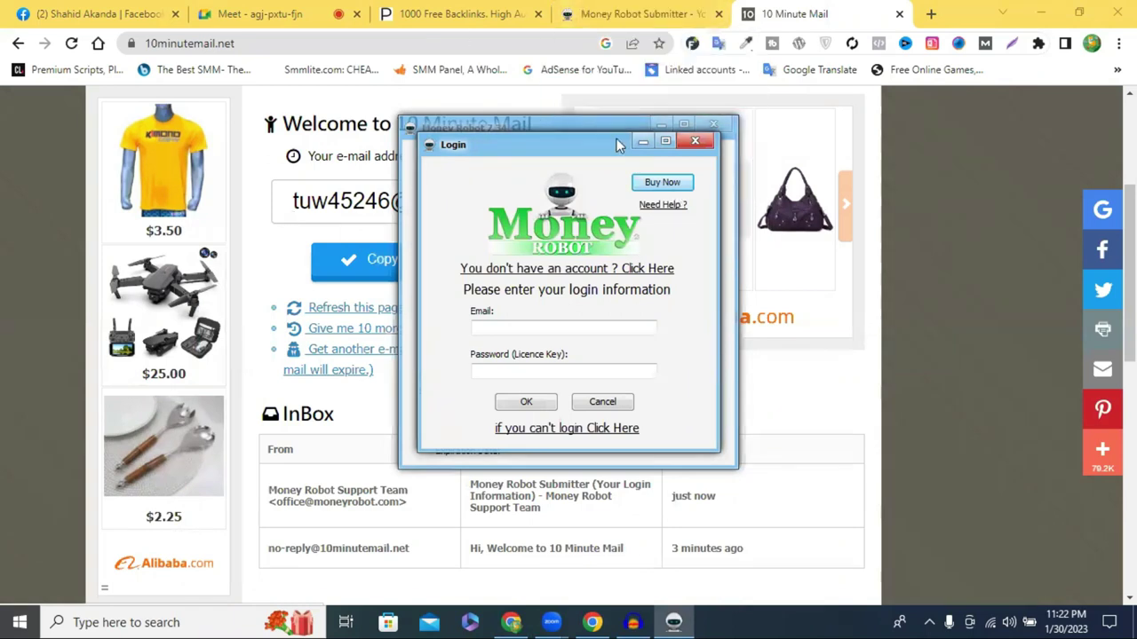
left_click(334, 199)
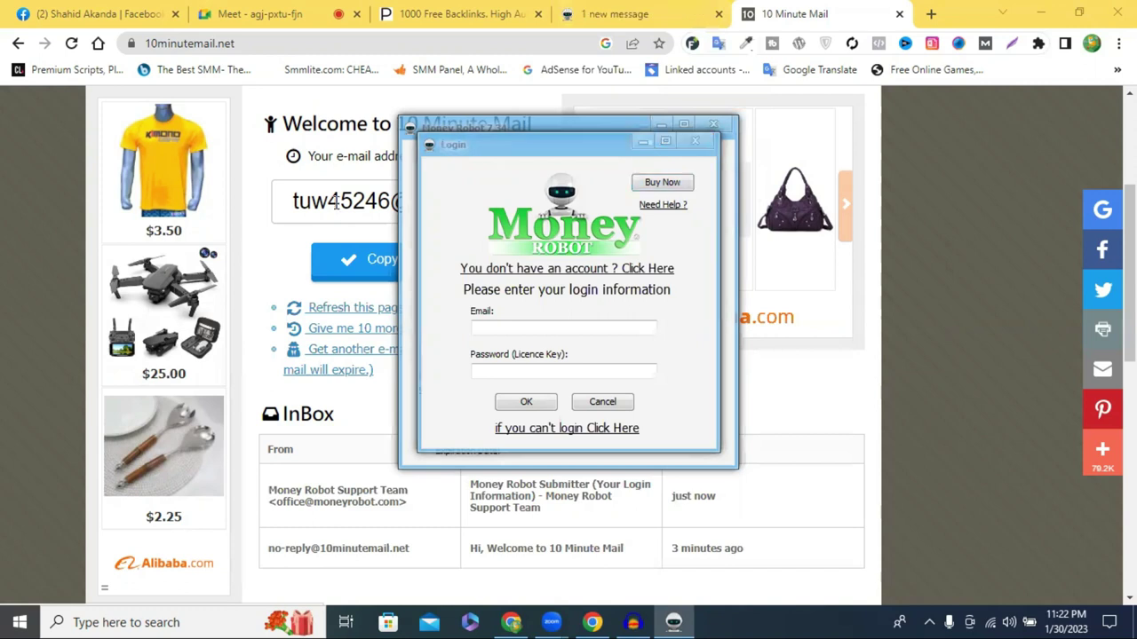
scroll(293, 238, "down", 3)
scroll(289, 240, "up", 2)
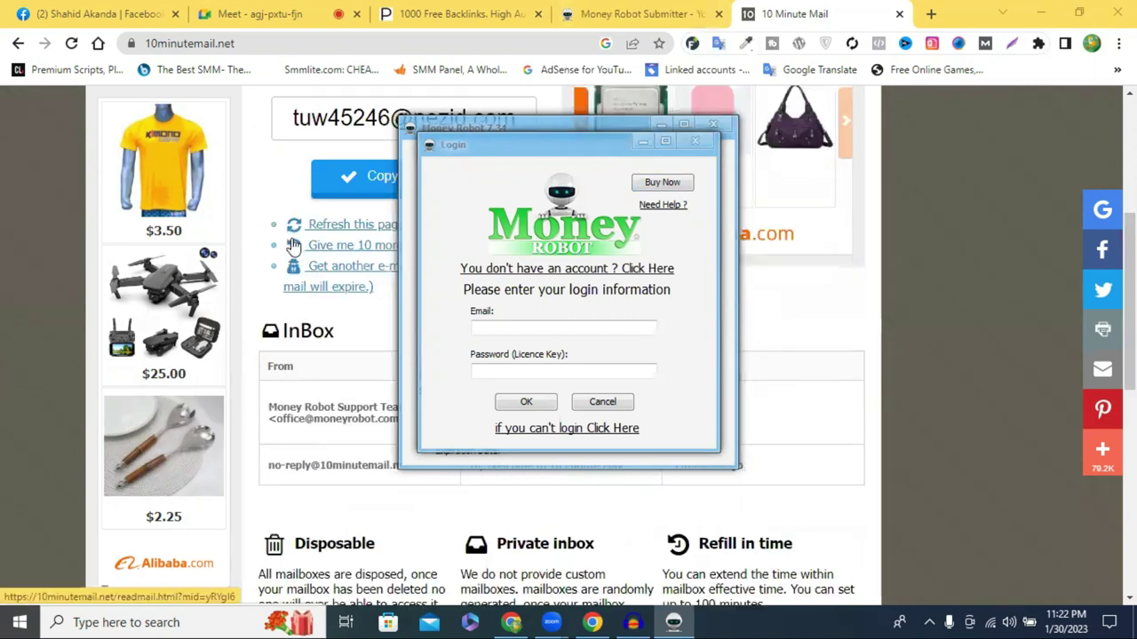
left_click(639, 143)
left_click(667, 144)
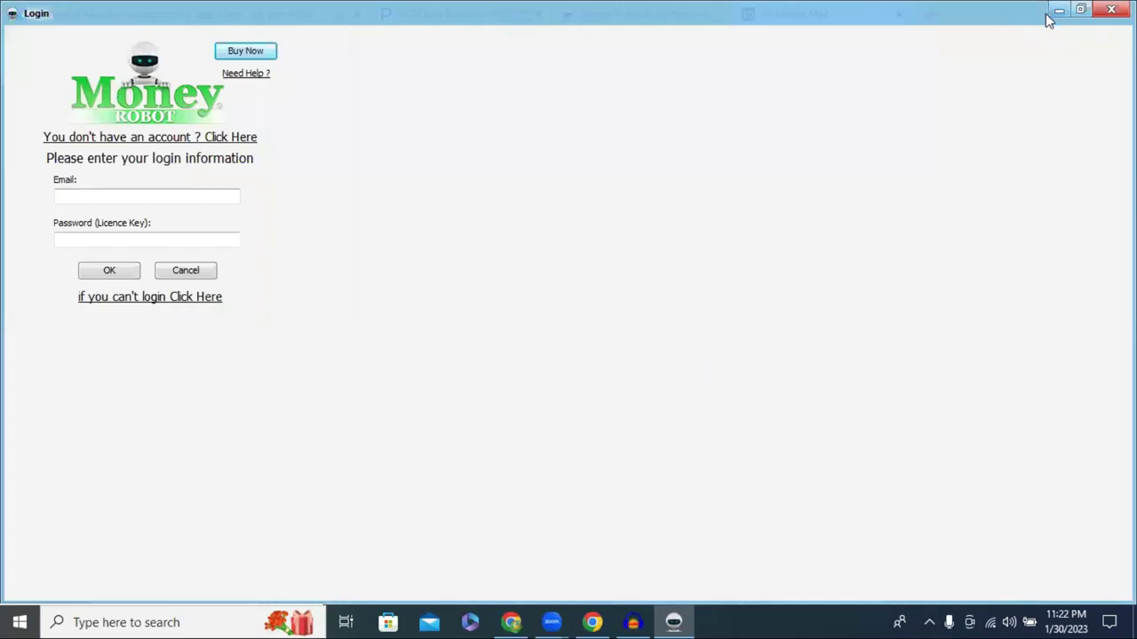
left_click(1080, 14)
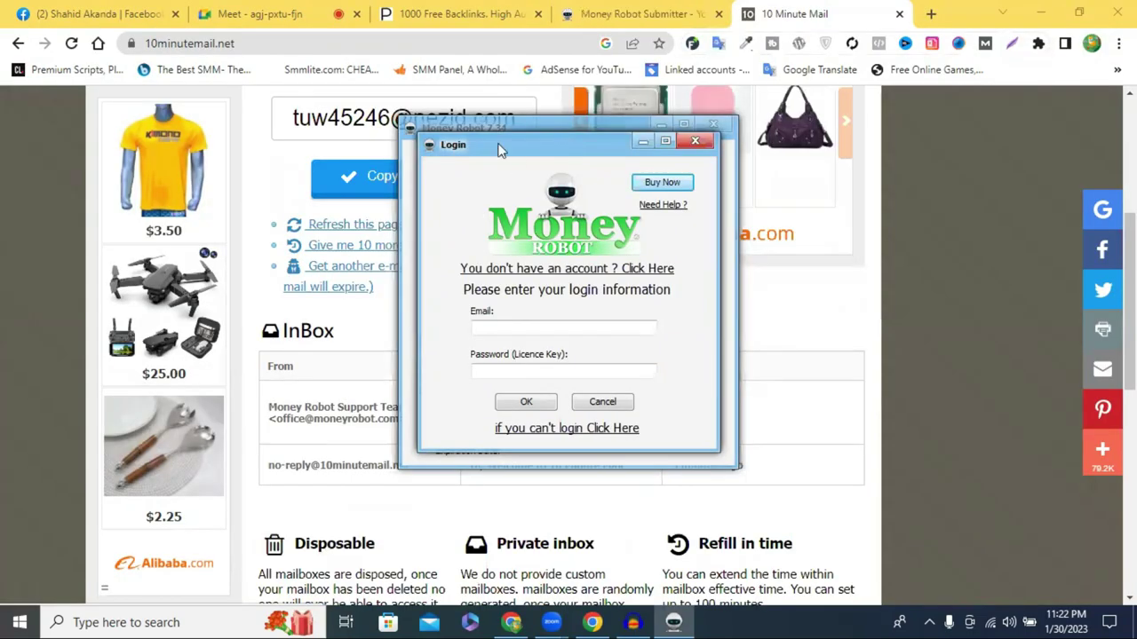
Drag the login window aside so the 10 Minute Mail inbox is visible
left_click_drag(502, 151, 788, 153)
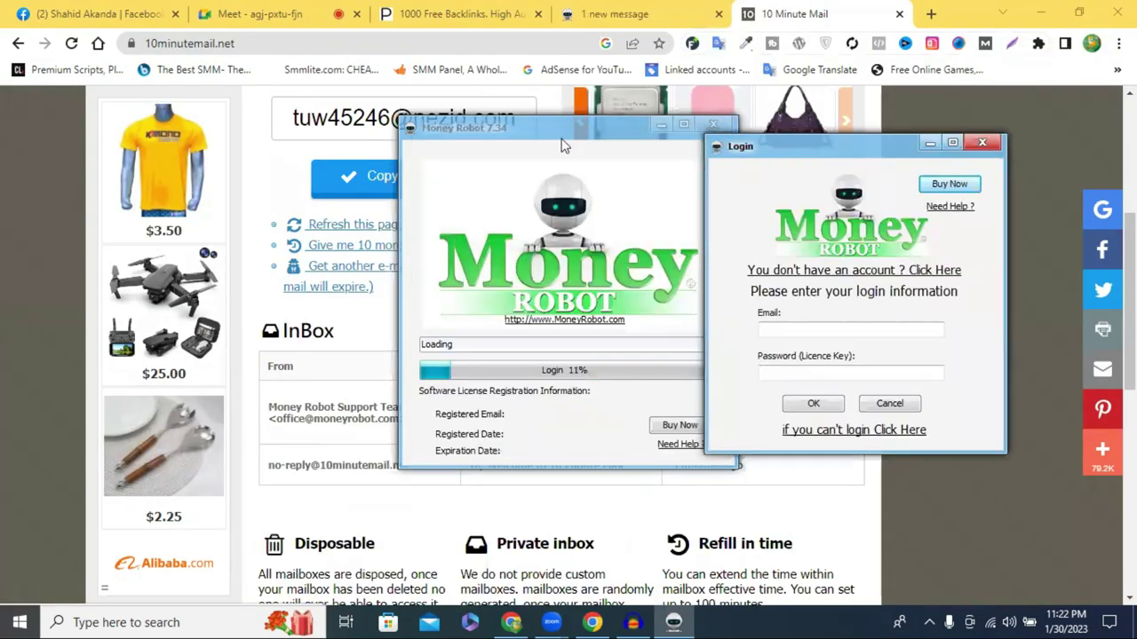
scroll(333, 262, "down", 1)
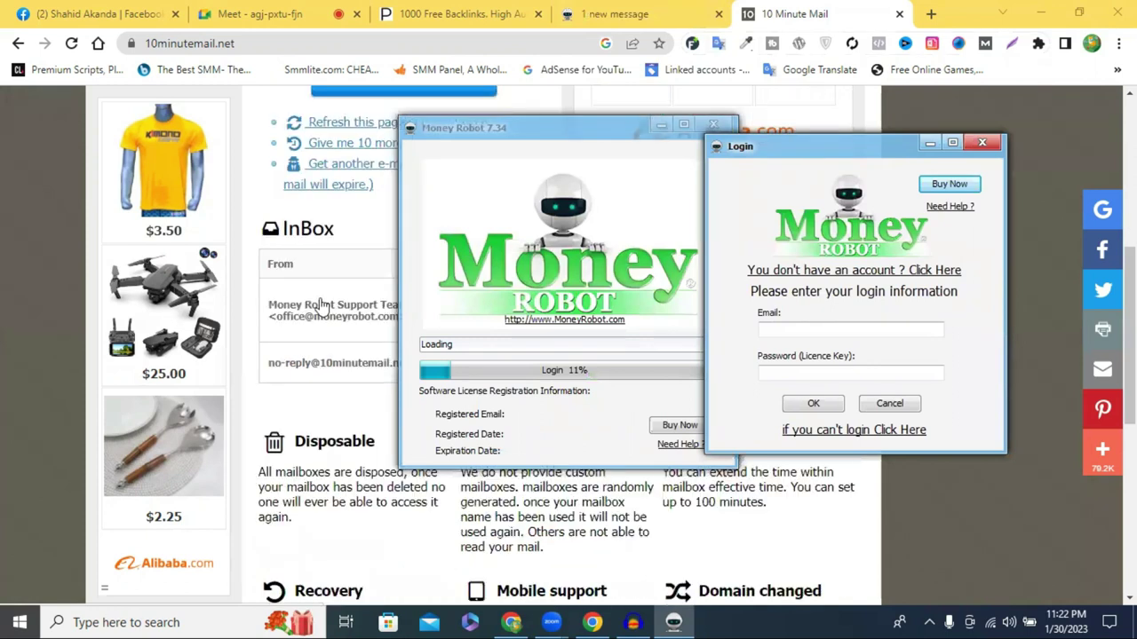
scroll(325, 254, "down", 1)
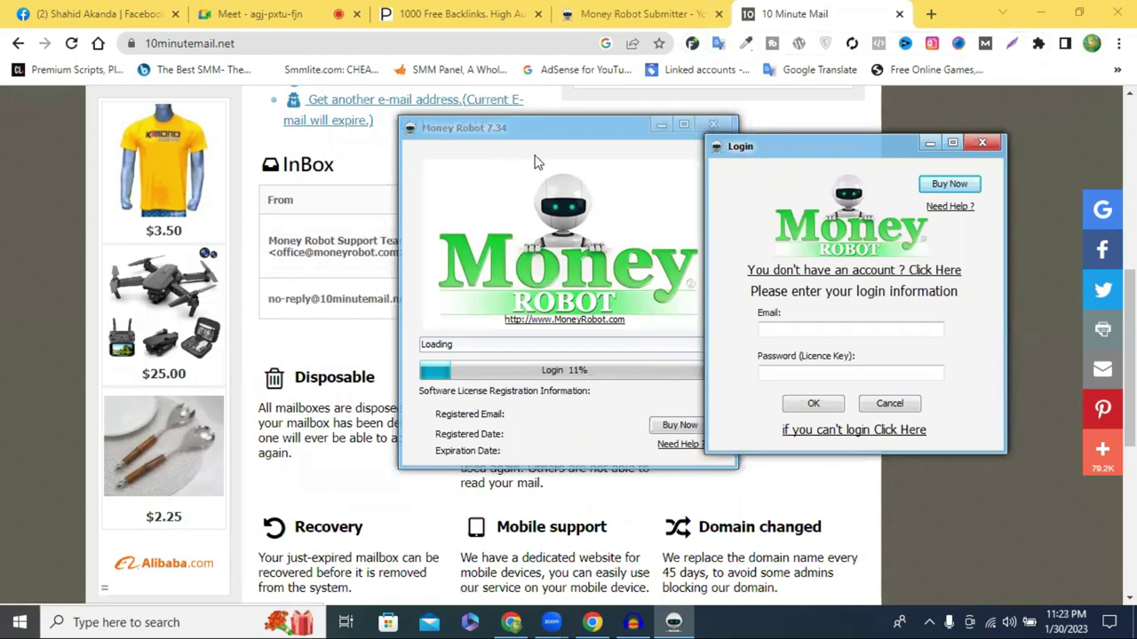
left_click_drag(898, 145, 238, 233)
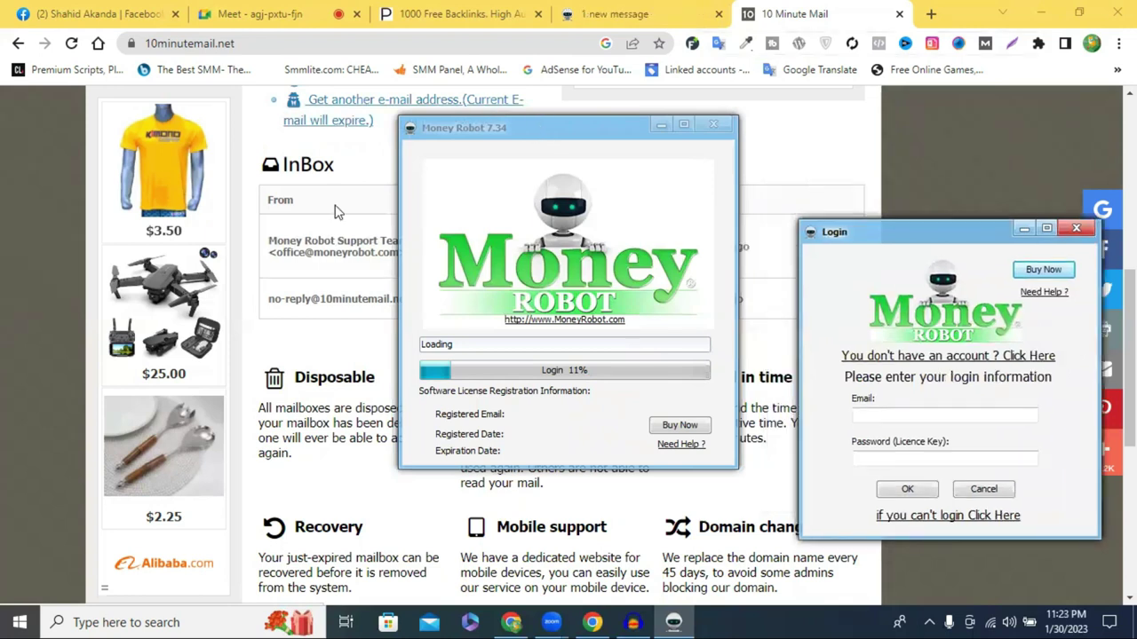
scroll(333, 213, "down", 1)
scroll(333, 213, "up", 3)
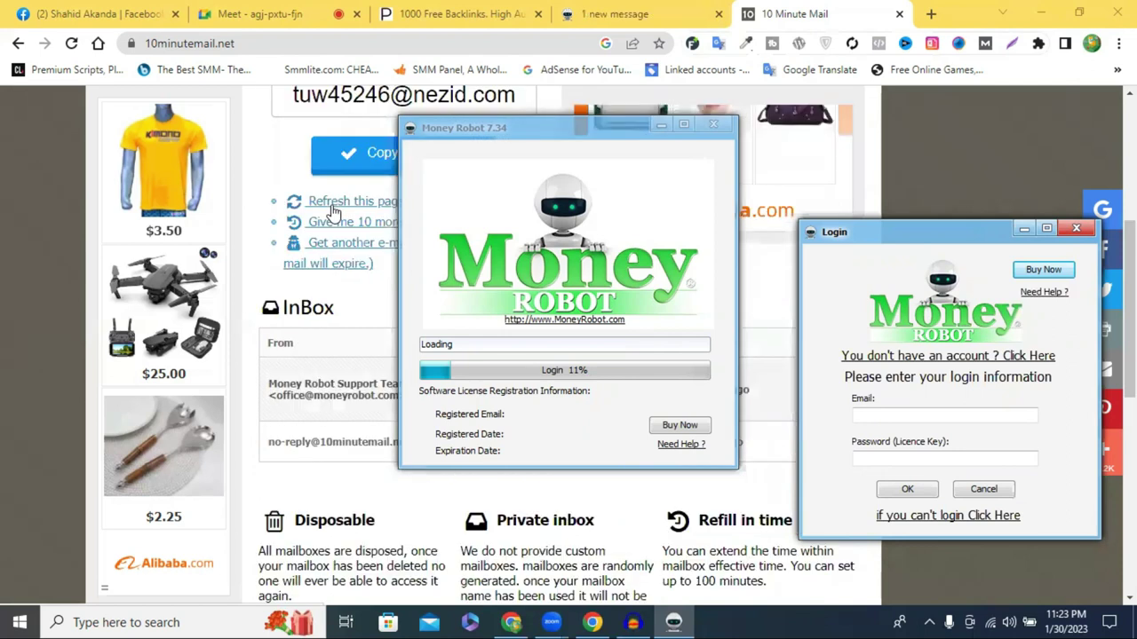
scroll(333, 214, "up", 2)
scroll(333, 213, "down", 1)
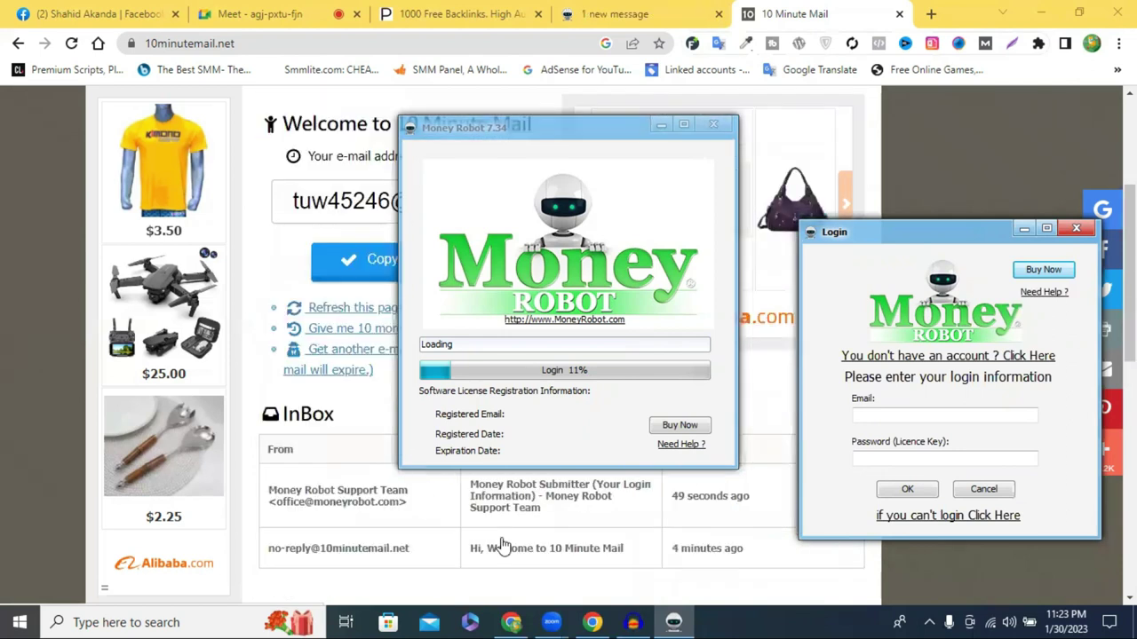
scroll(527, 555, "up", 1)
Open the Money Robot login e-mail and copy the licence key from it
left_click(533, 582)
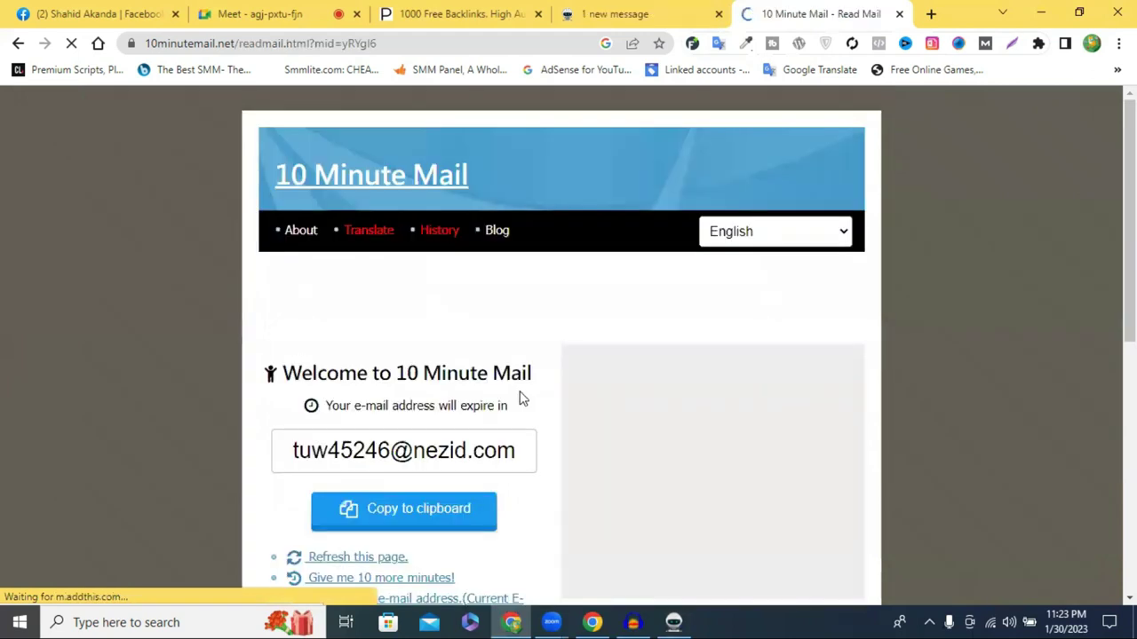
scroll(524, 388, "down", 2)
scroll(579, 353, "down", 3)
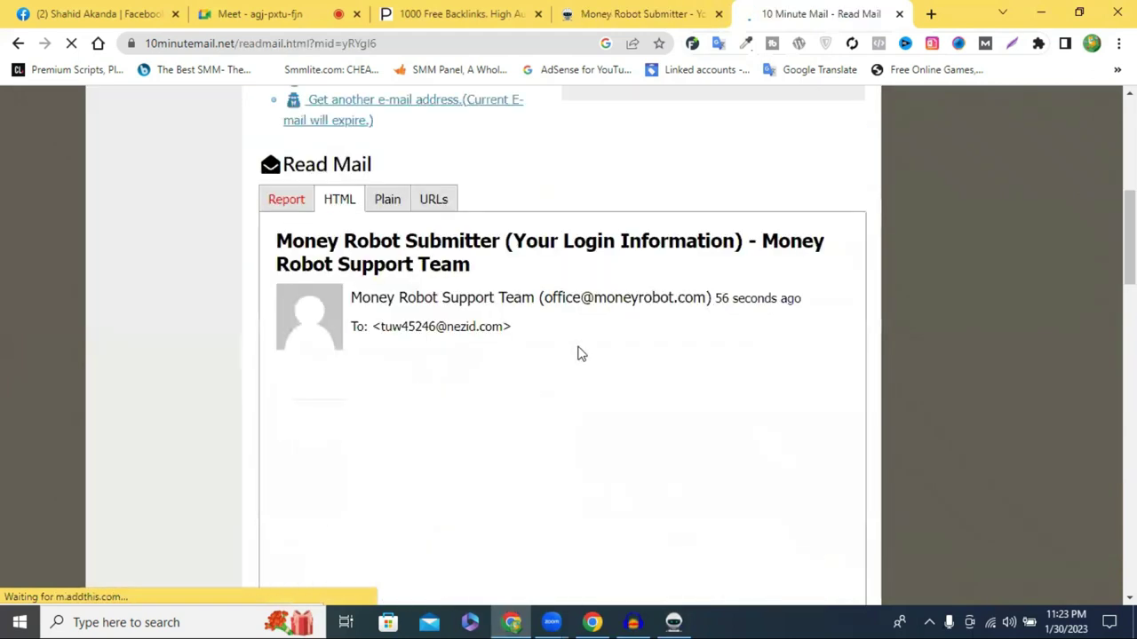
scroll(535, 328, "down", 1)
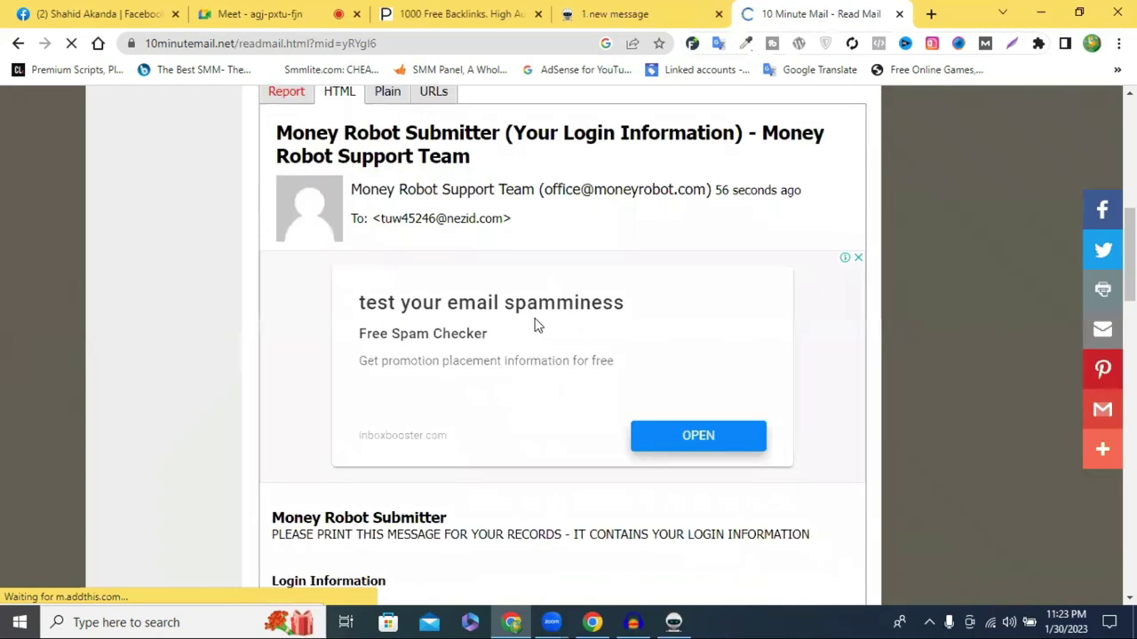
scroll(582, 313, "down", 3)
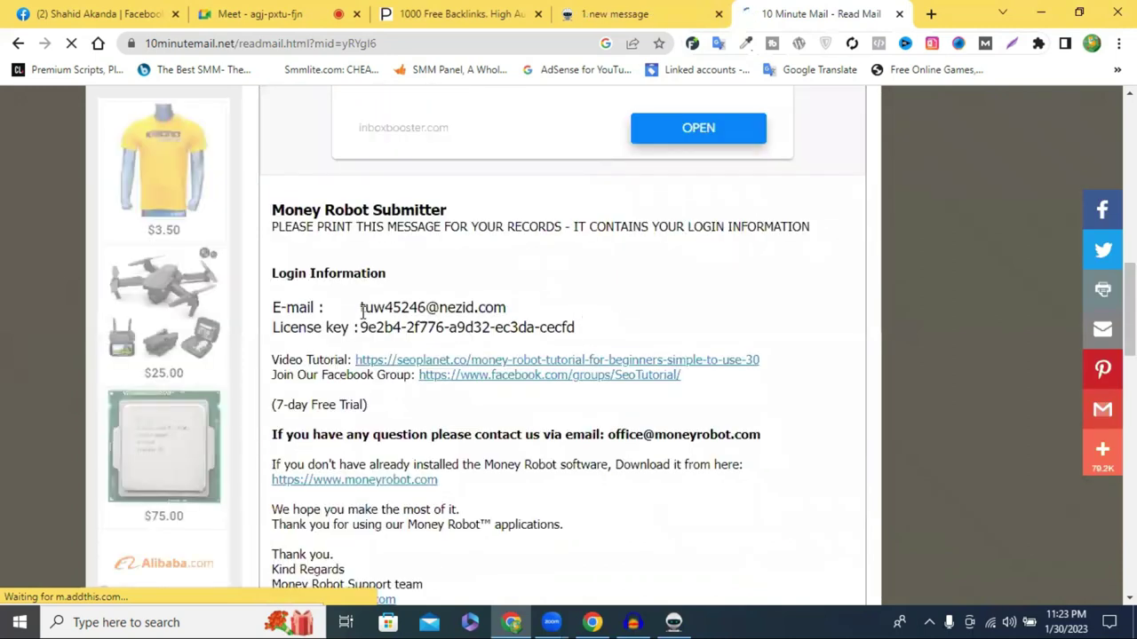
left_click_drag(361, 307, 513, 313)
left_click_drag(577, 326, 360, 328)
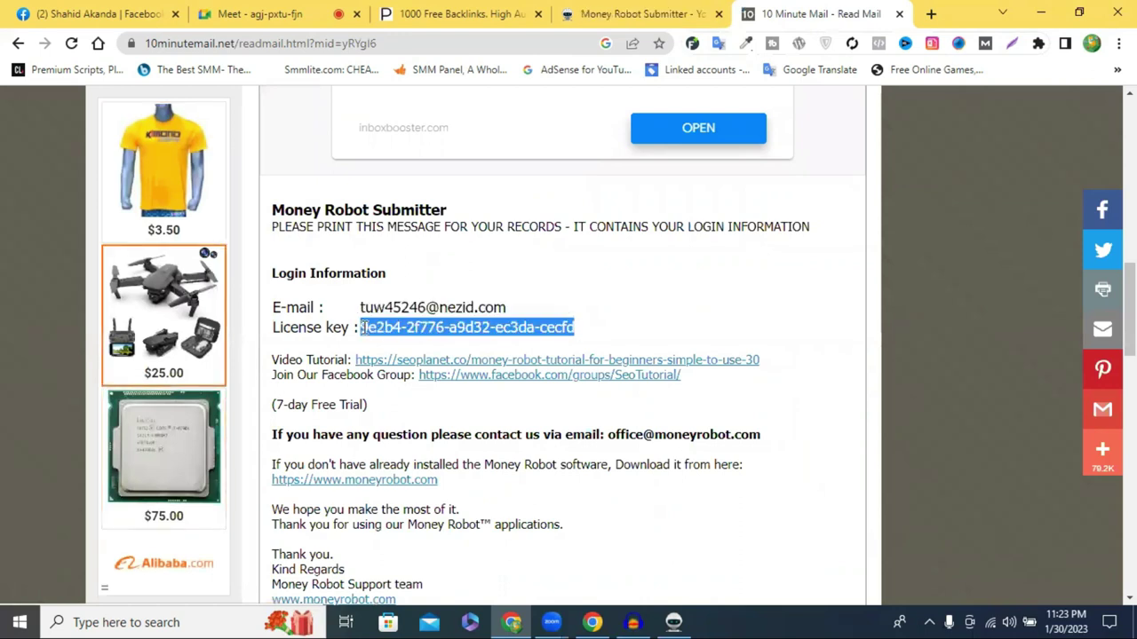
right_click(373, 335)
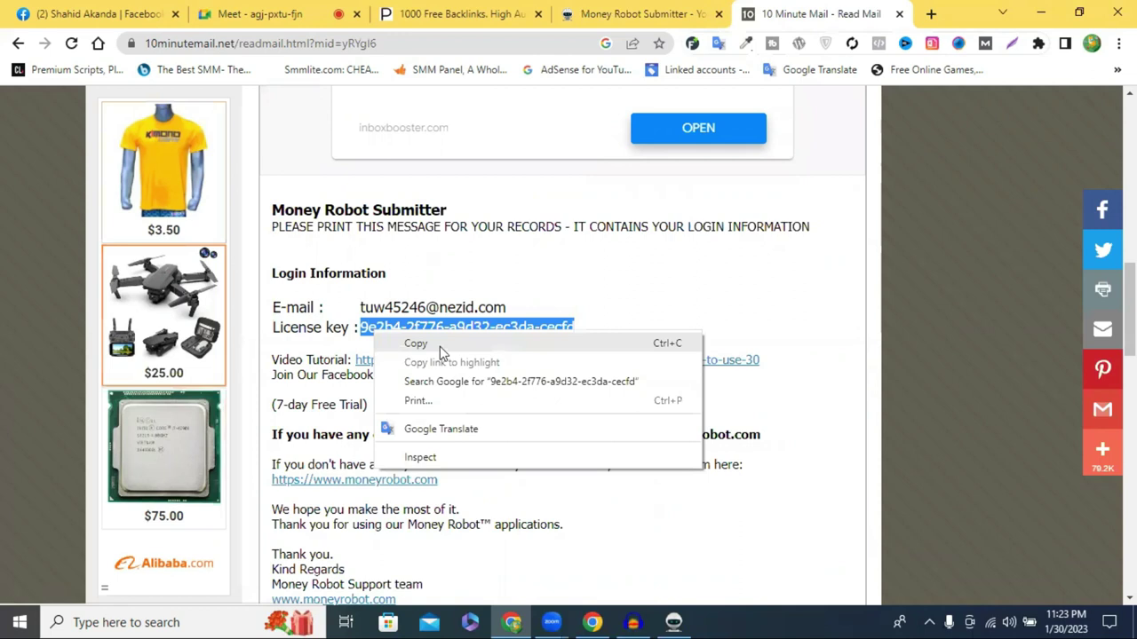
Paste the licence key into the Password field and the trial address into the Email field
left_click(673, 622)
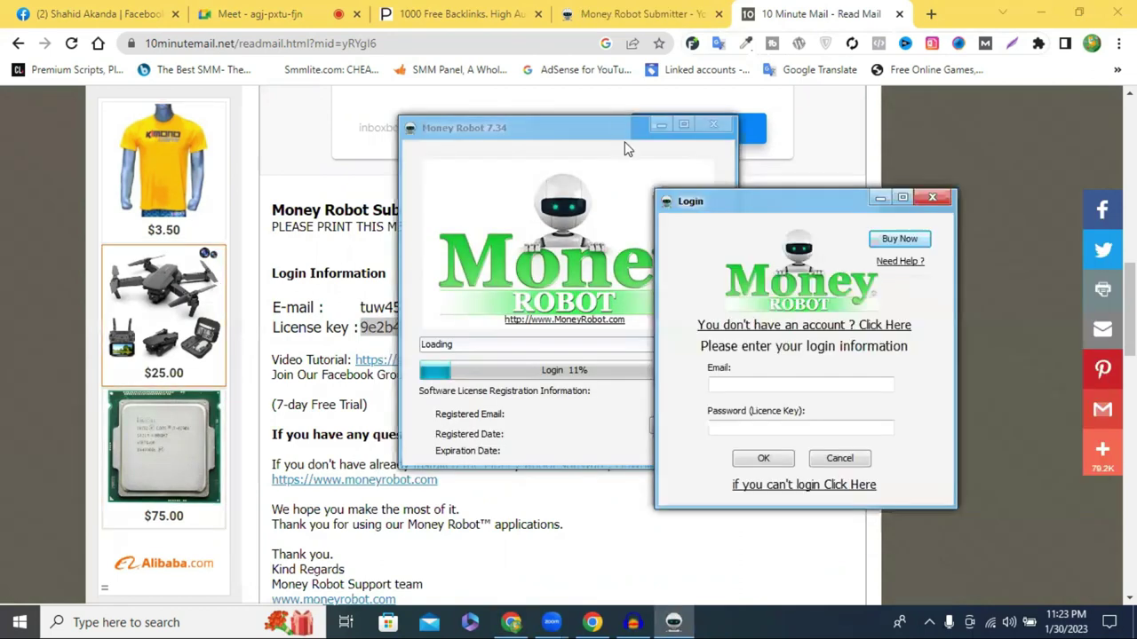
left_click(577, 349)
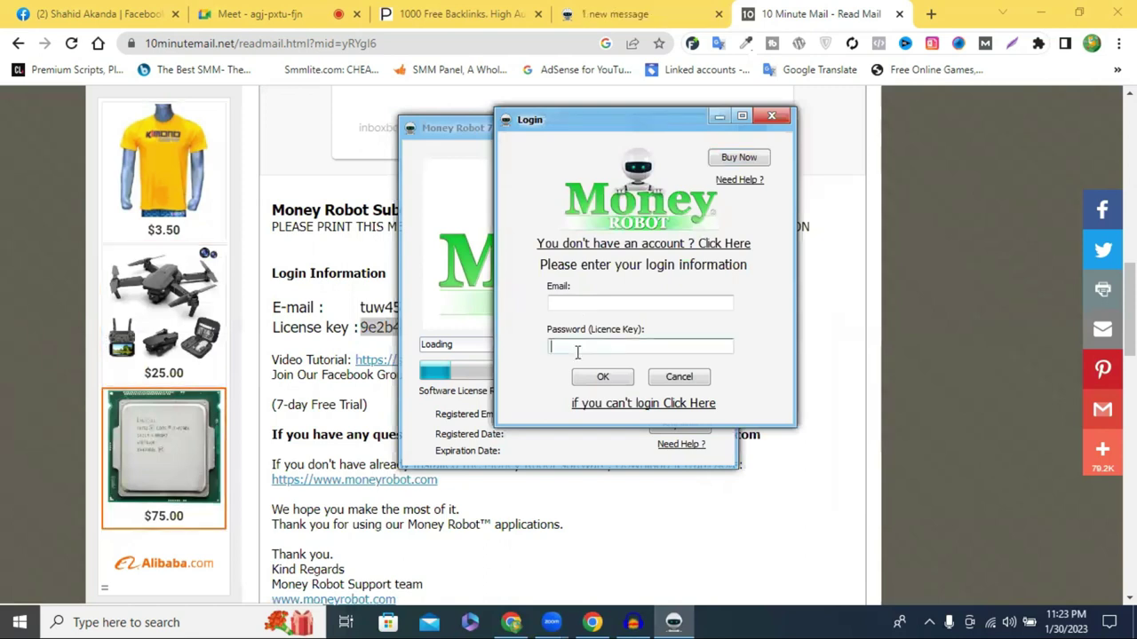
key("ctrl+v")
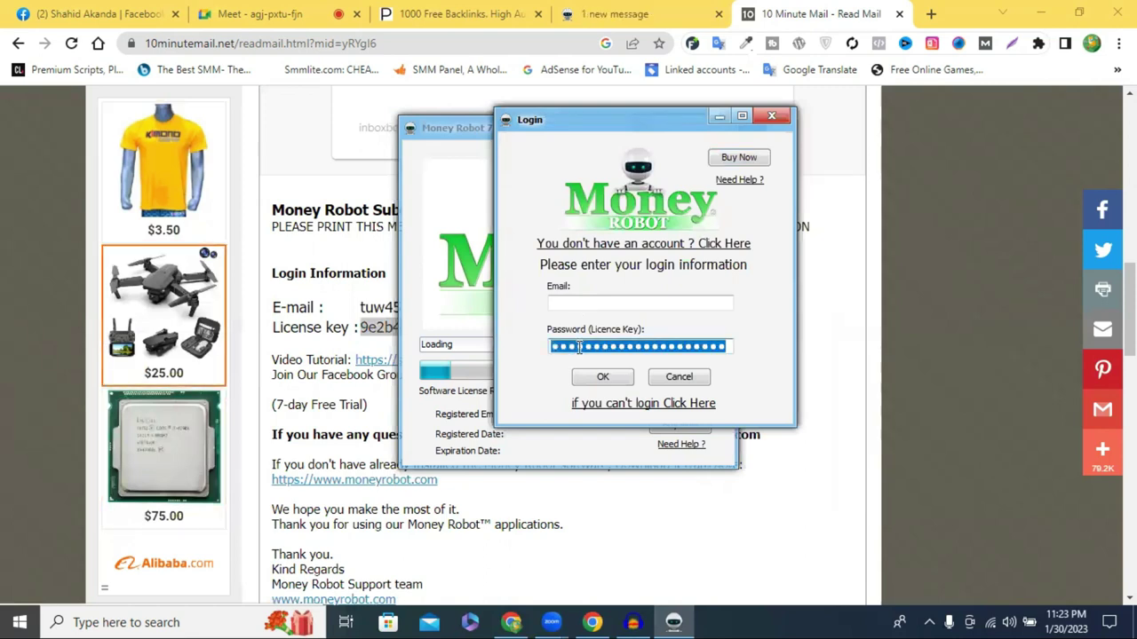
scroll(327, 216, "up", 5)
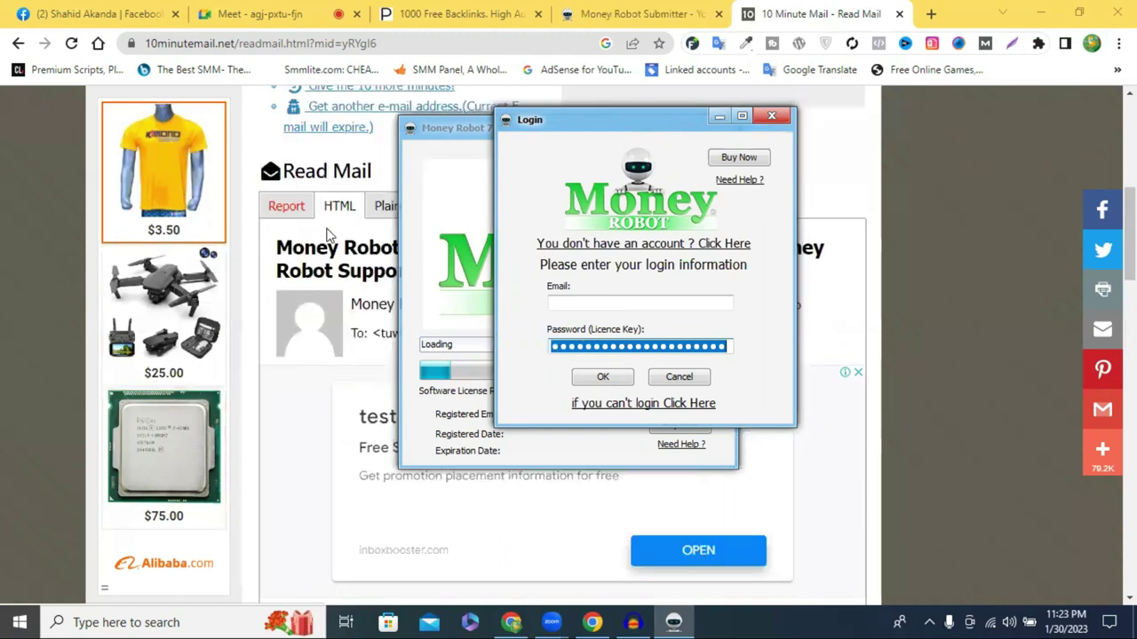
key("alt+Tab")
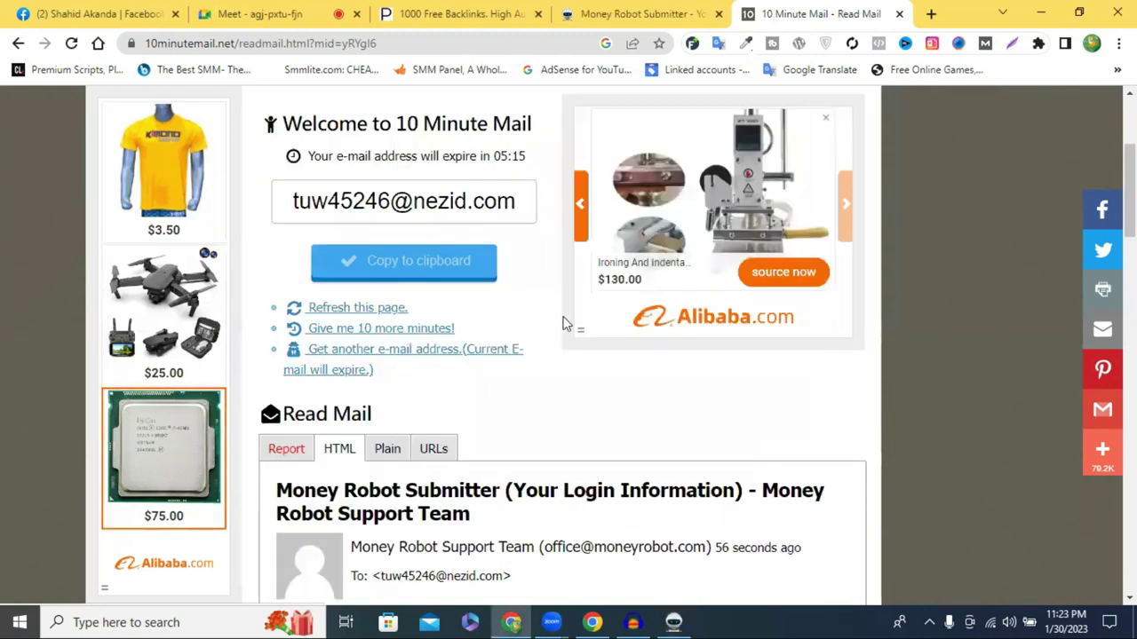
scroll(726, 382, "down", 4)
key("alt+Tab")
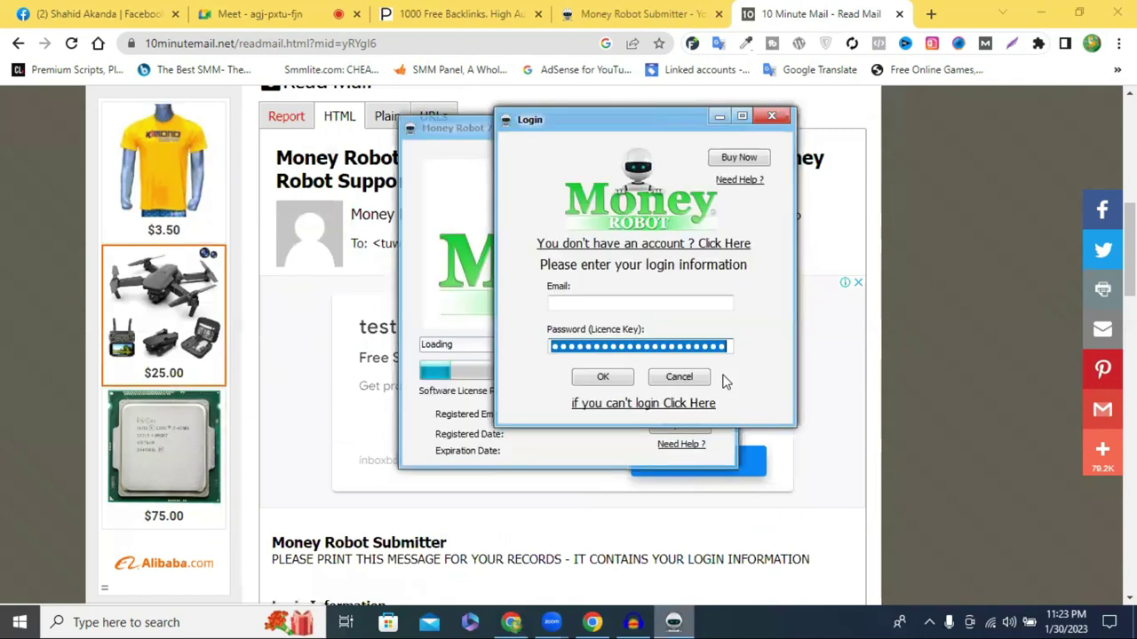
left_click(588, 302)
key("ctrl+v")
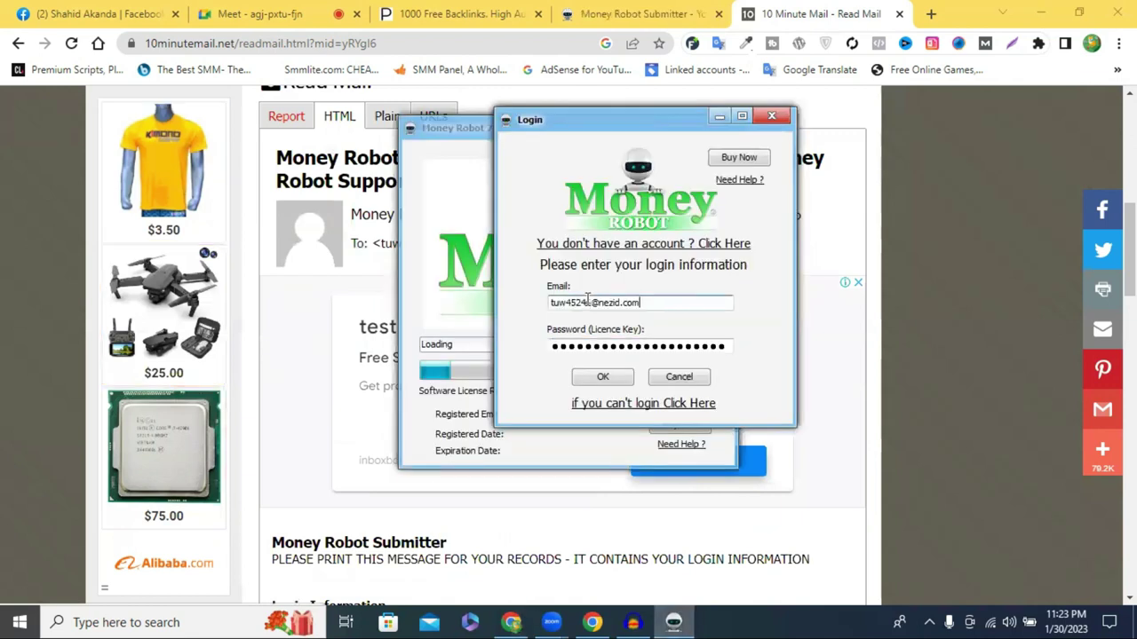
Submit the login and let Money Robot Submitter update to version 7.39
left_click(595, 380)
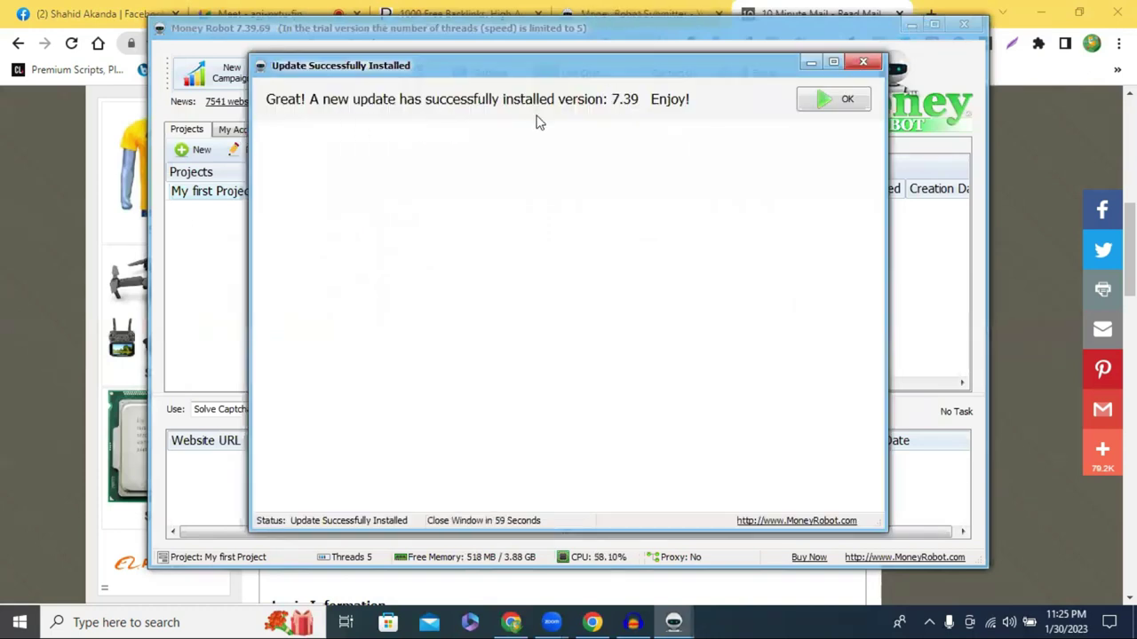
Dismiss the update notice, minimise Money Robot, and close the 10 Minute Mail tab
left_click(871, 62)
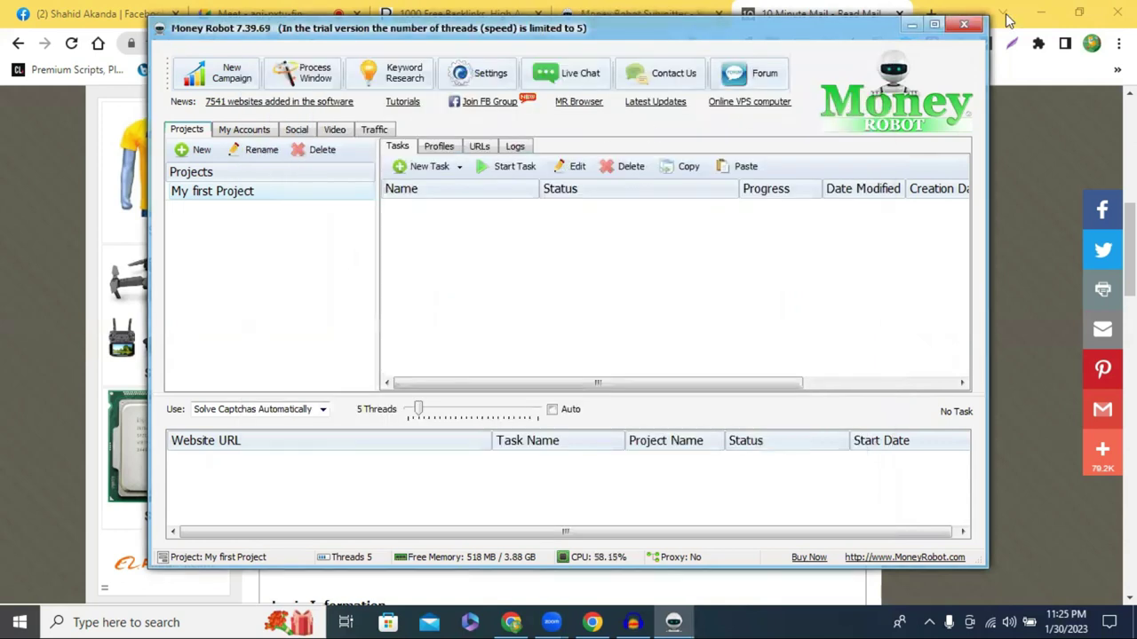
left_click(919, 29)
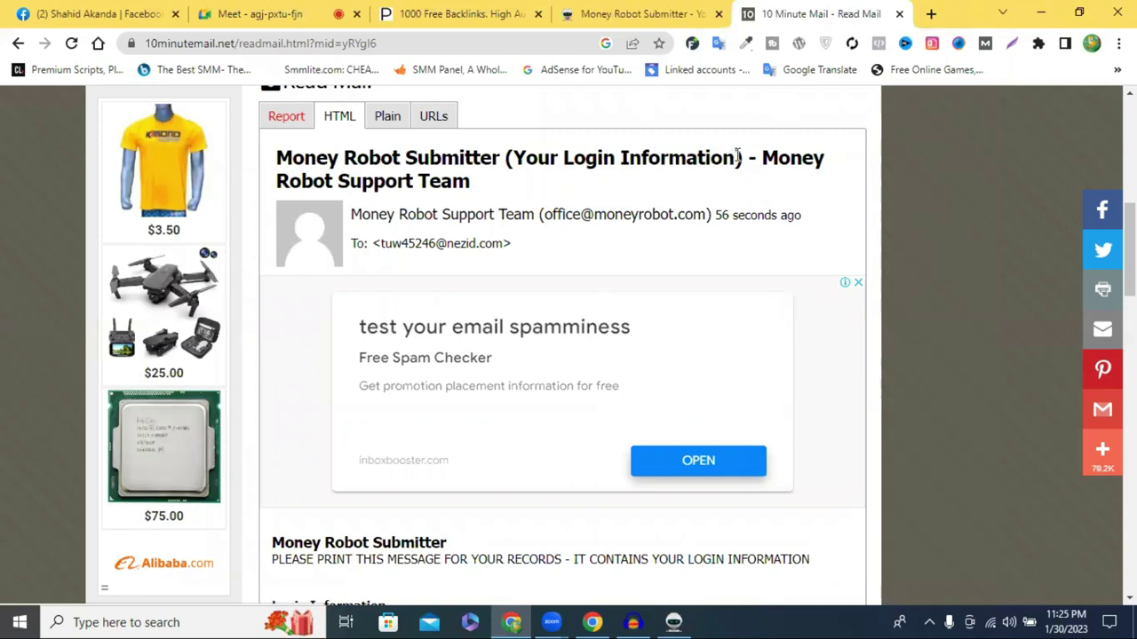
left_click(899, 13)
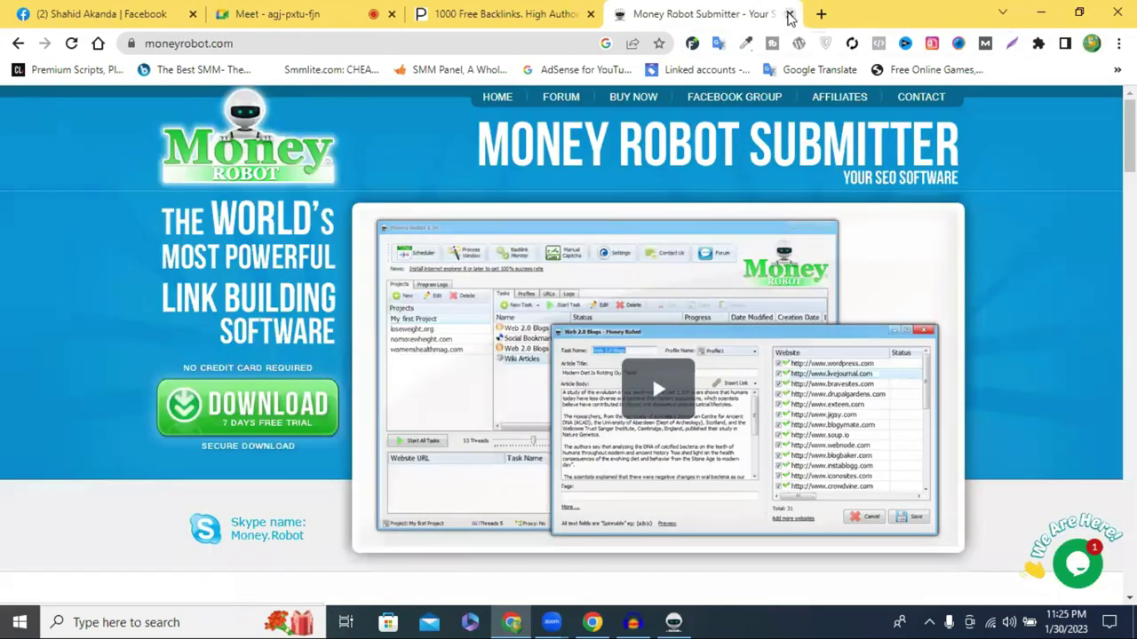
Scroll through the 1000 Free Backlinks table, then restore the Money Robot main window
left_click(582, 14)
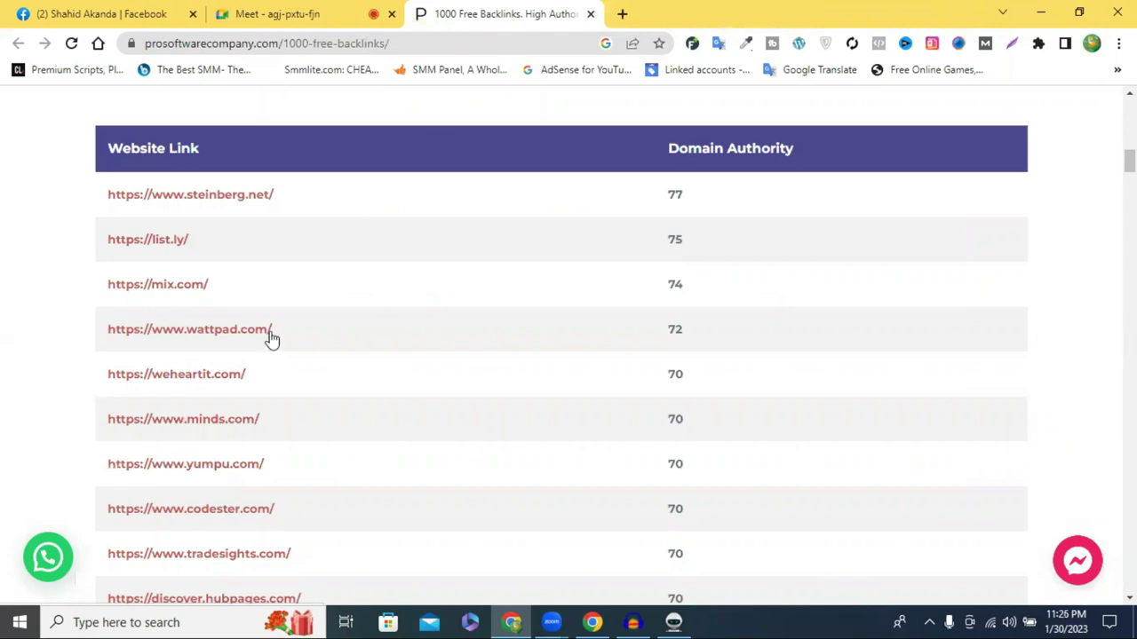
scroll(284, 329, "down", 8)
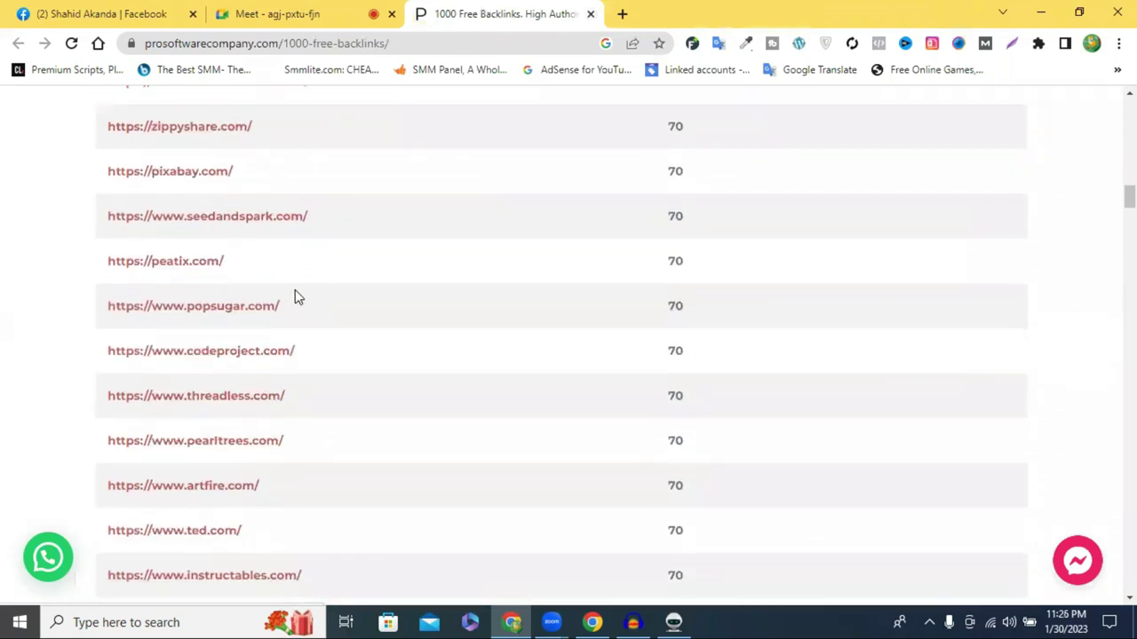
scroll(295, 294, "down", 3)
scroll(556, 343, "down", 4)
scroll(604, 326, "up", 7)
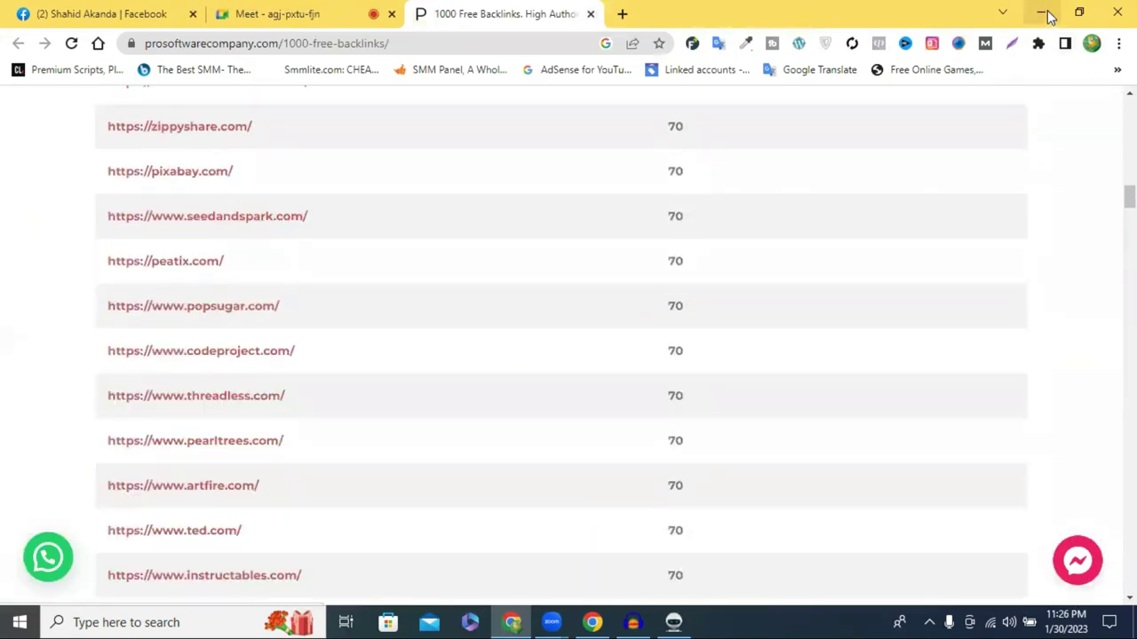
left_click(1045, 14)
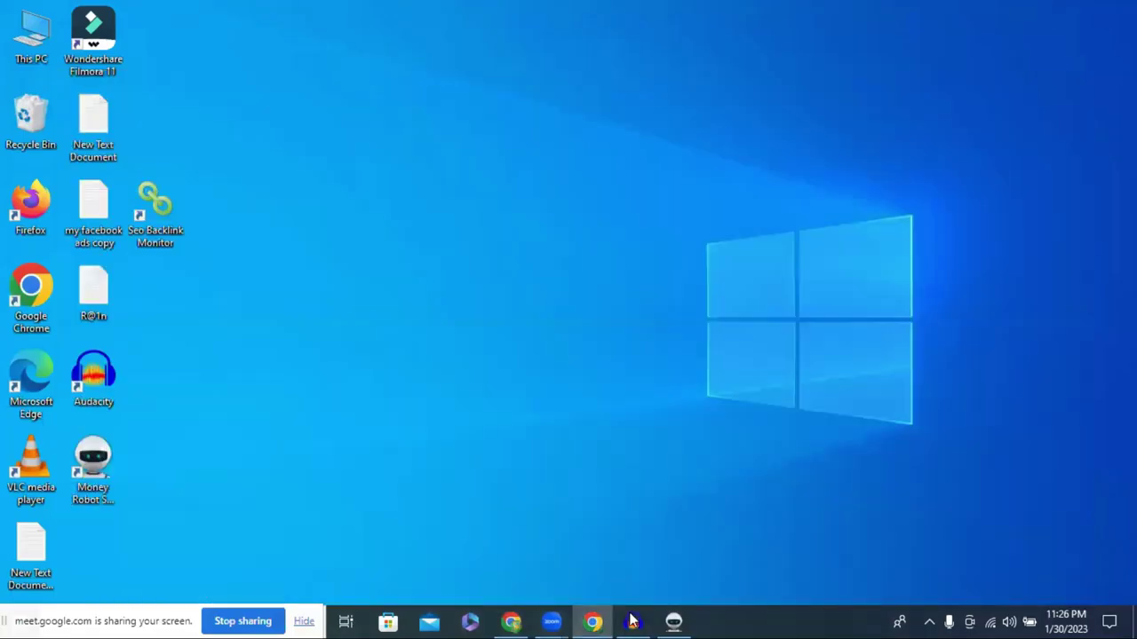
left_click(673, 621)
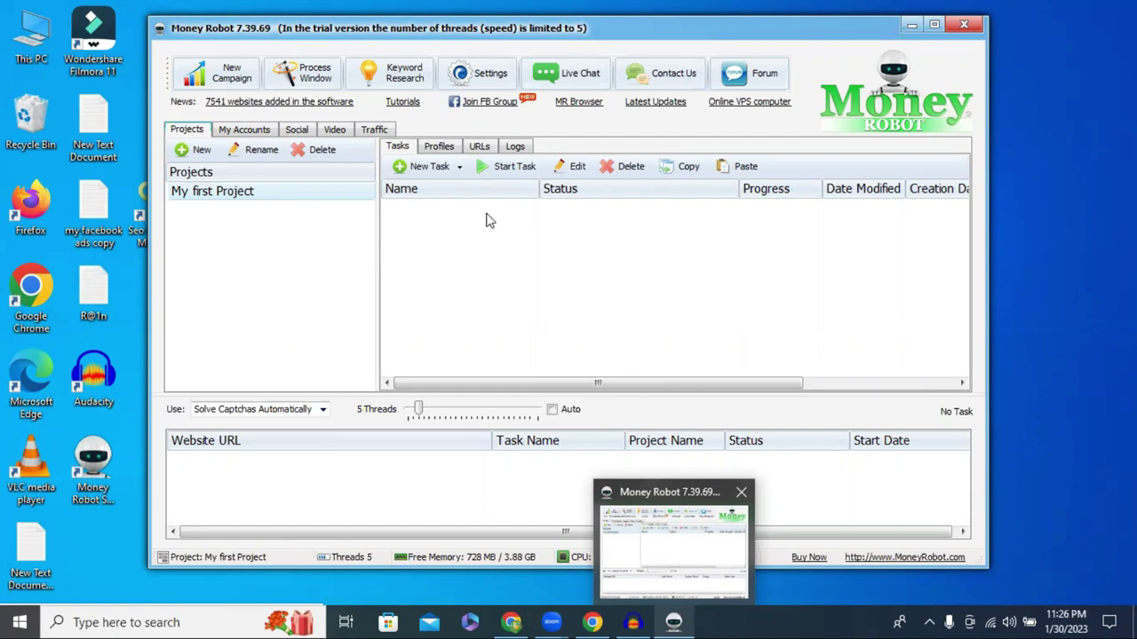
Pick Social Bookmarking from the New Task dropdown in My first Project
left_click(423, 169)
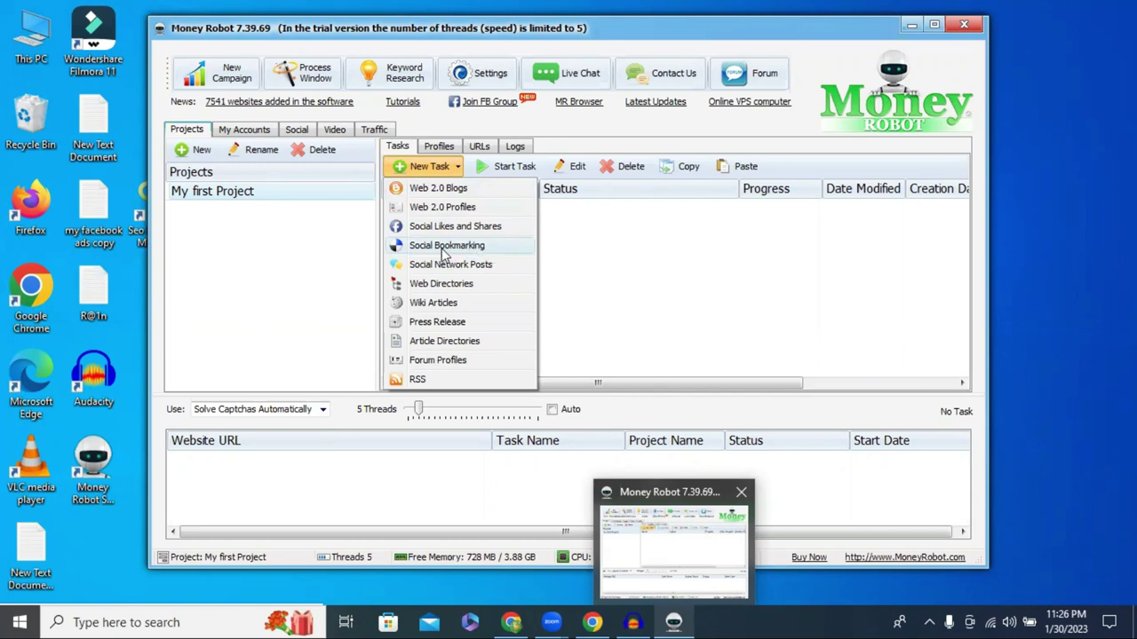
left_click(445, 255)
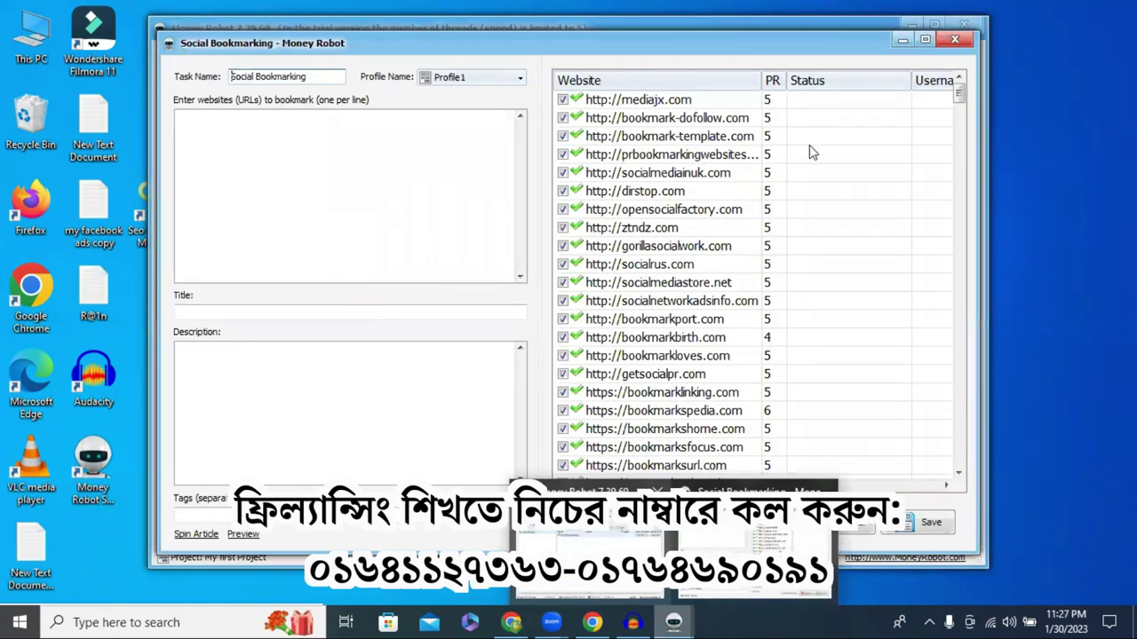
Scroll through the 405 bookmarking sites in the Website list and back to the top
scroll(767, 213, "down", 18)
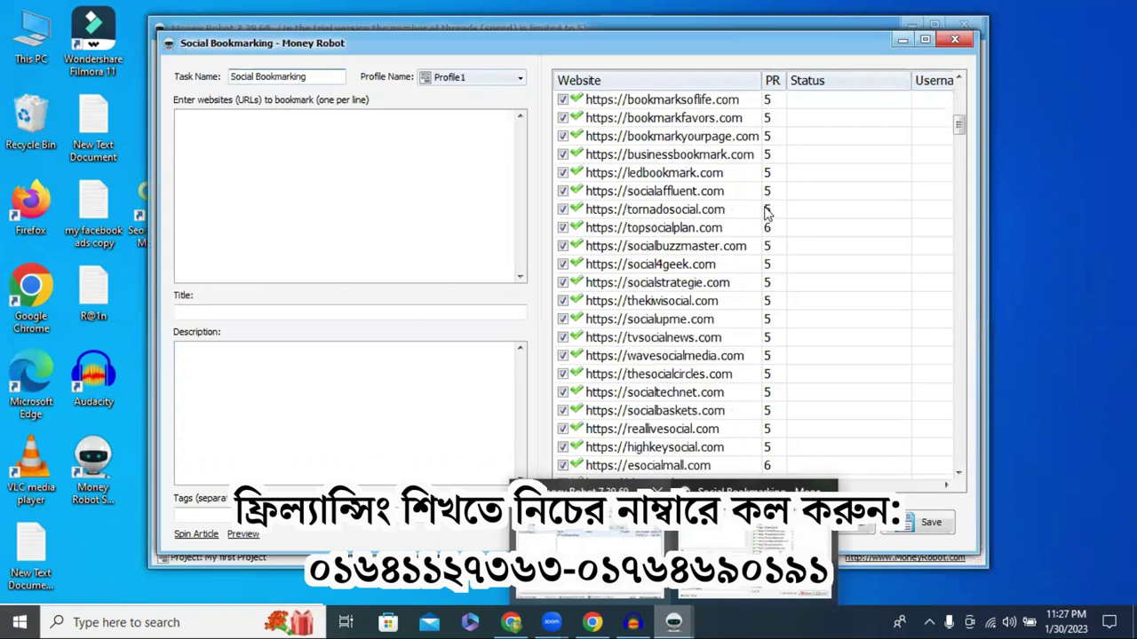
scroll(767, 214, "down", 20)
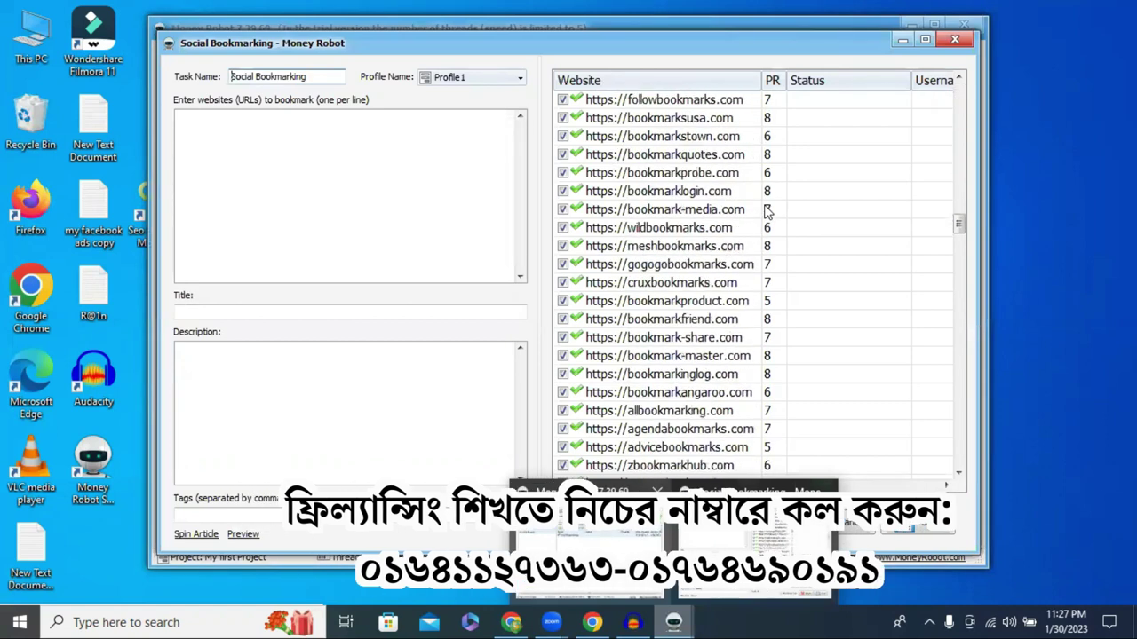
scroll(768, 213, "down", 20)
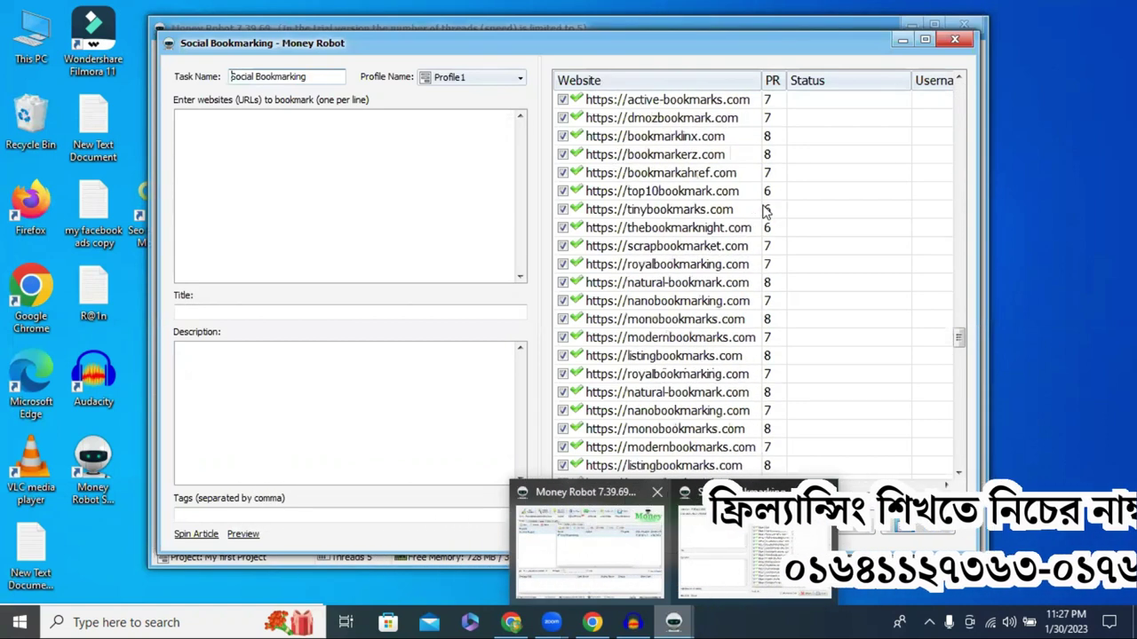
scroll(765, 211, "down", 15)
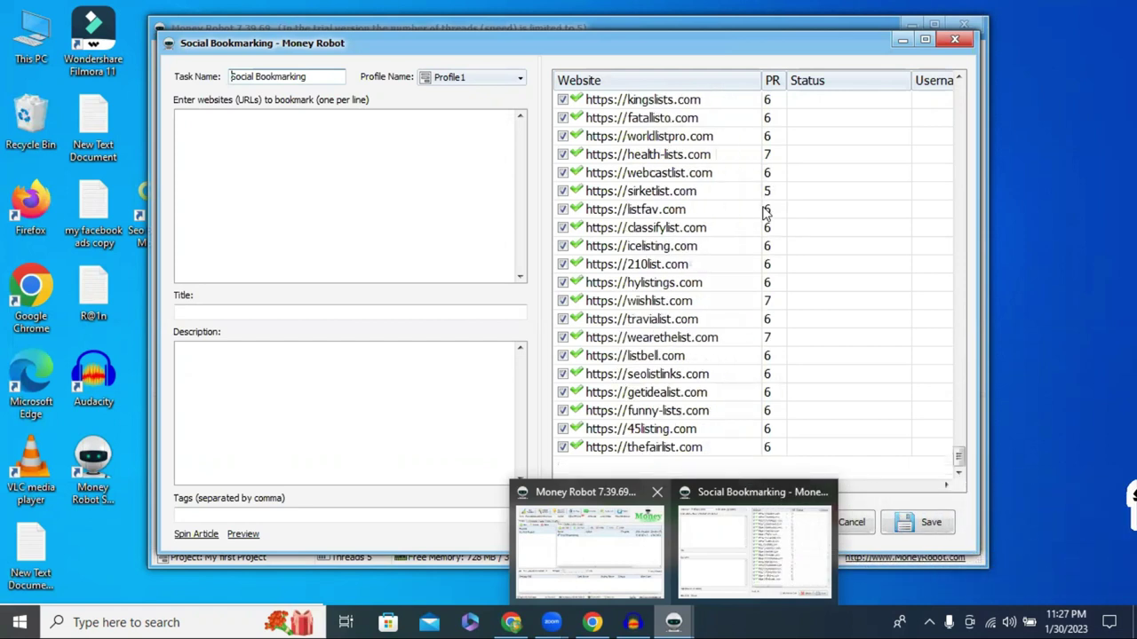
scroll(765, 211, "up", 5)
left_click_drag(959, 434, 961, 96)
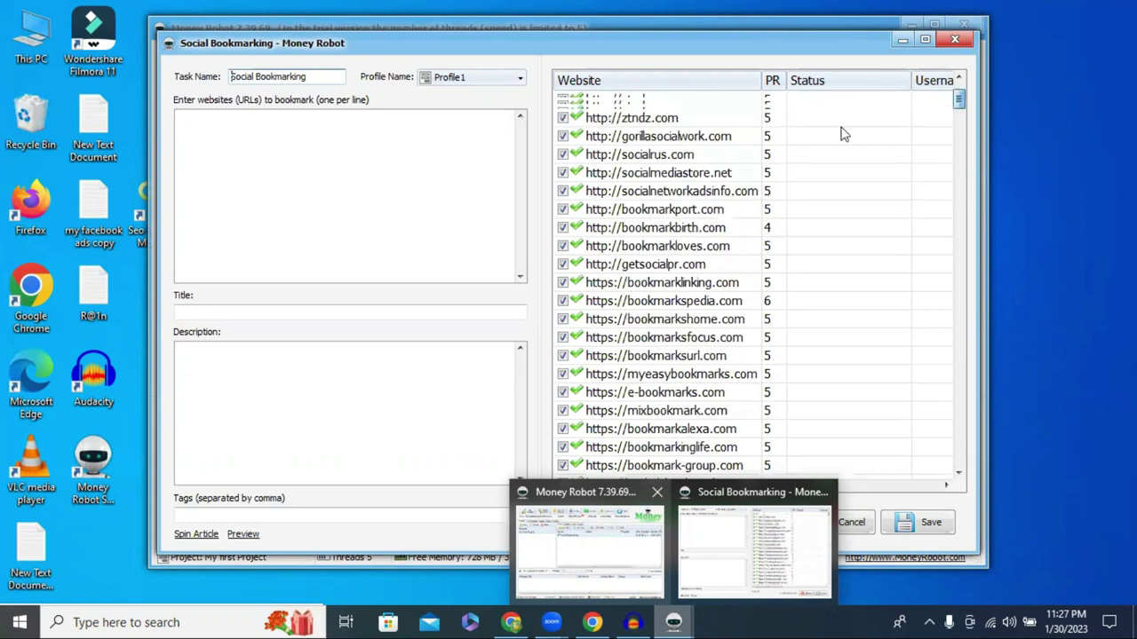
scroll(640, 151, "up", 2)
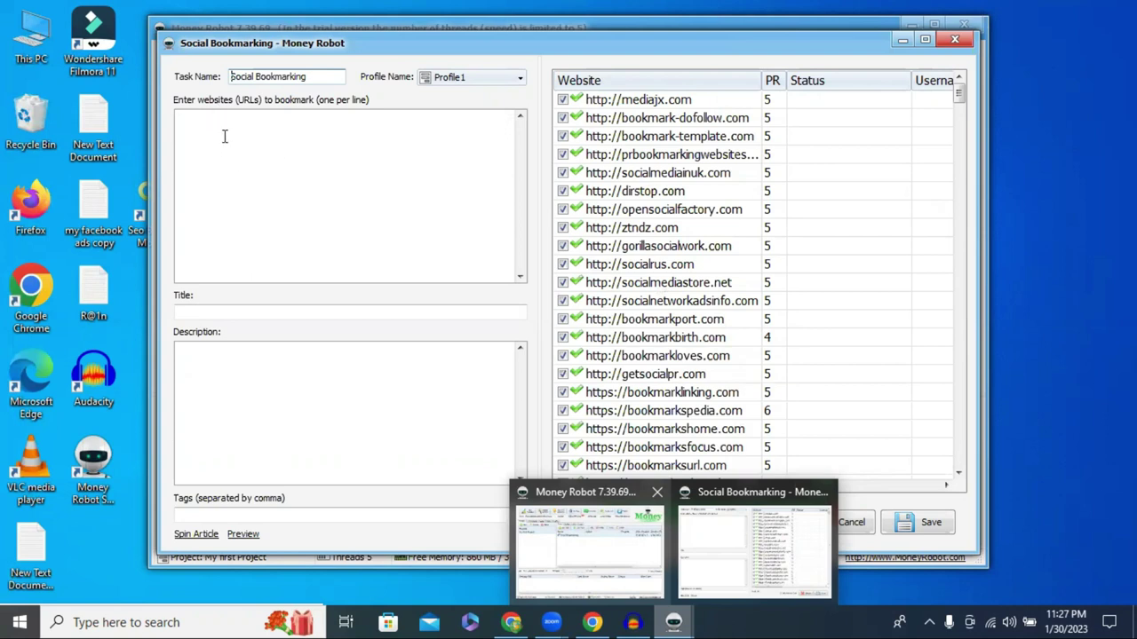
mouse_move(597, 622)
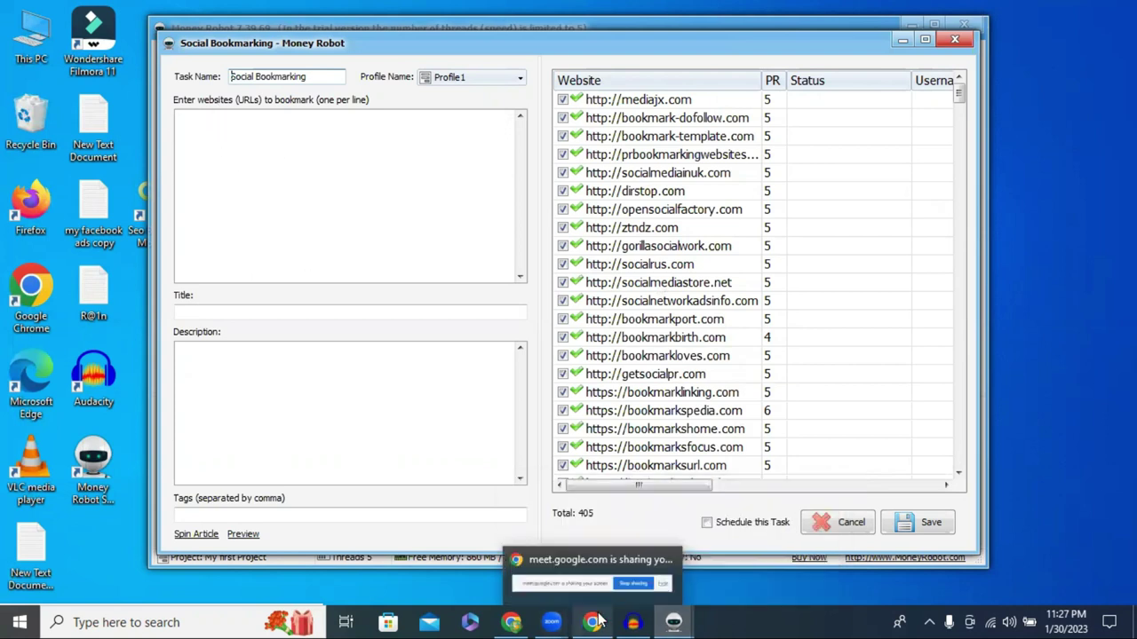
Paste the headset's Facebook post text into the task's Description box
left_click(520, 620)
left_click(129, 9)
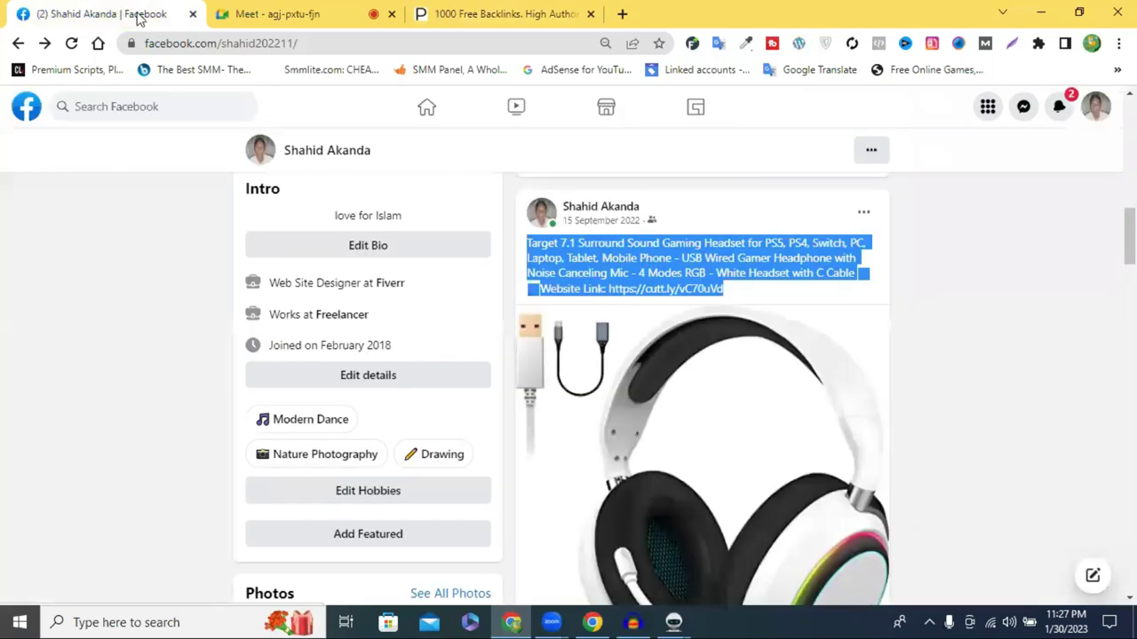
right_click(560, 255)
left_click(598, 266)
left_click(674, 622)
left_click(728, 552)
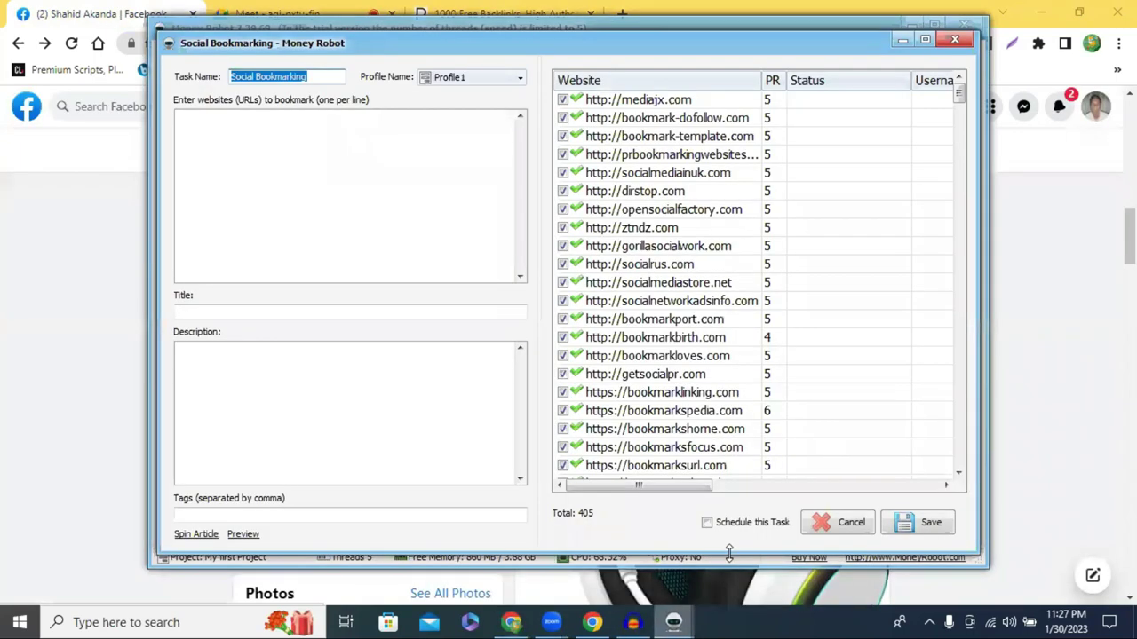
left_click(282, 155)
left_click(235, 364)
key("ctrl+v")
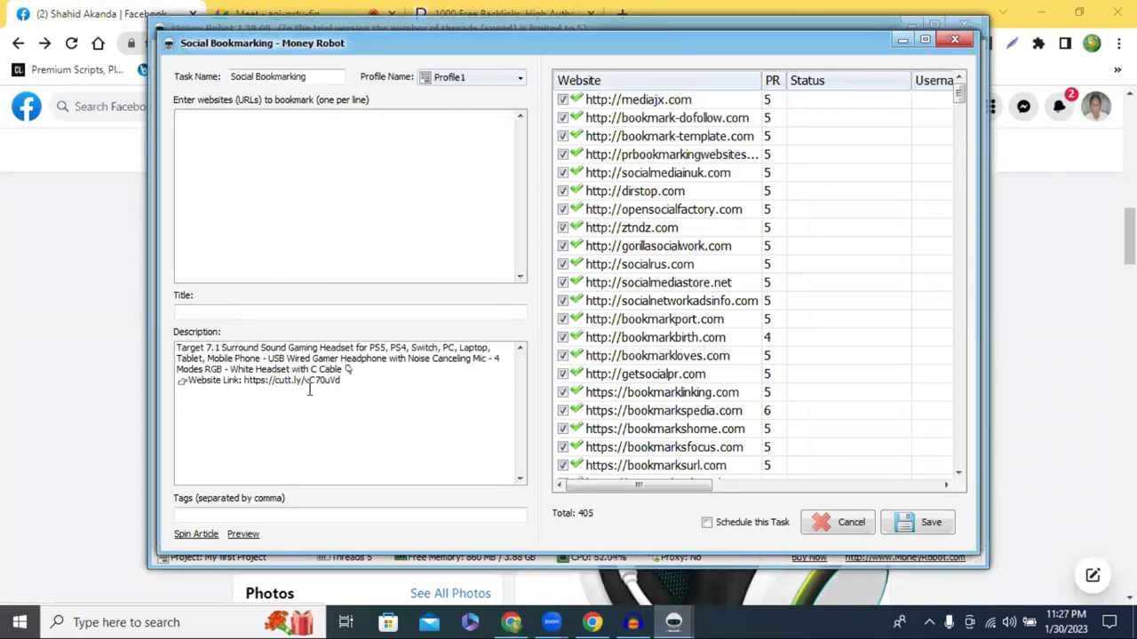
Move the cutt.ly short link into the URL box and delete the Website Link line
left_click_drag(342, 380, 251, 379)
right_click(242, 375)
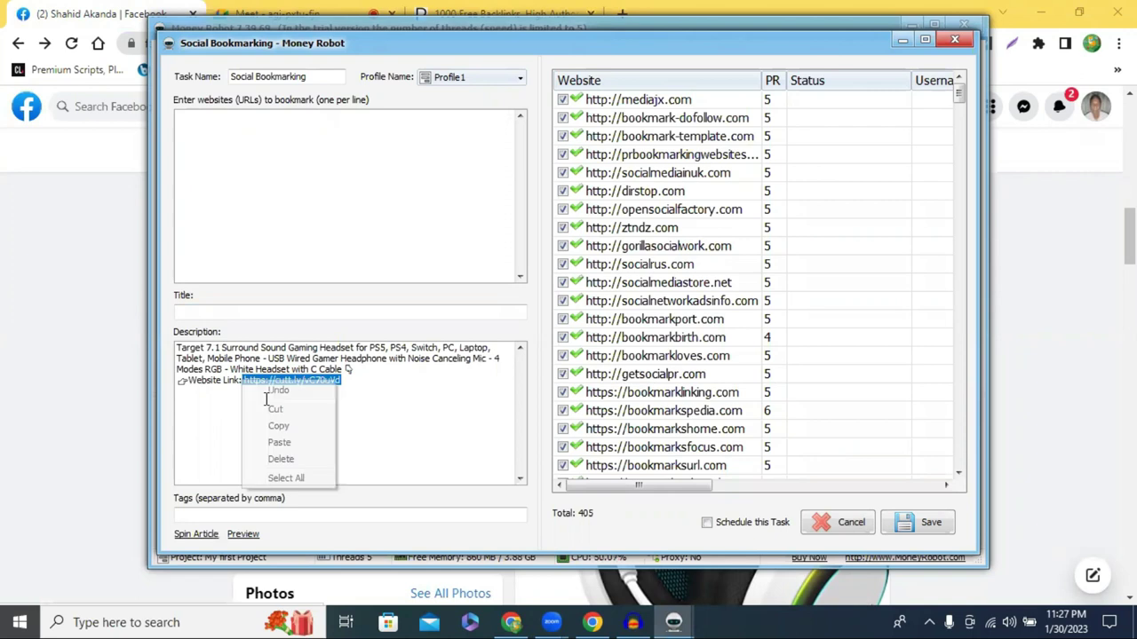
left_click(294, 408)
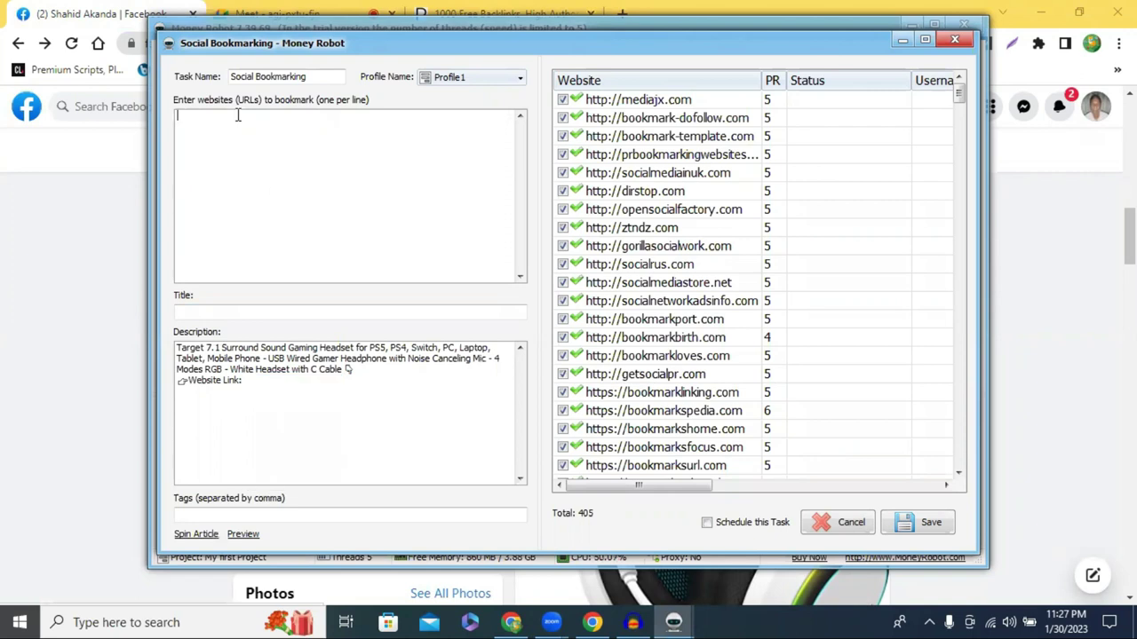
key("ctrl+v")
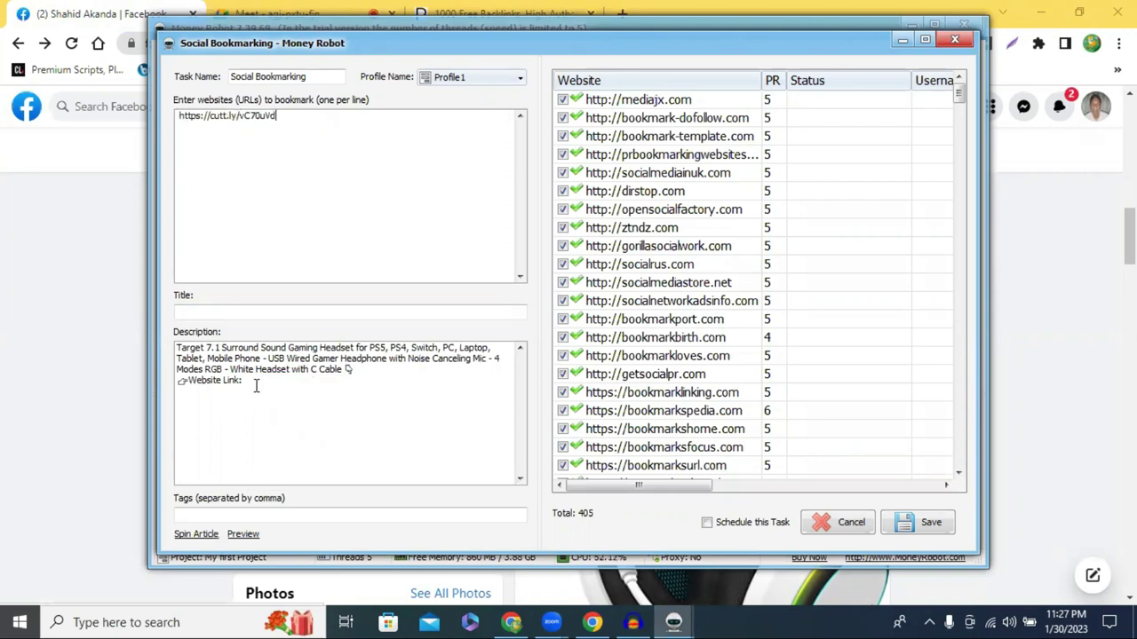
left_click_drag(256, 386, 157, 391)
key("BackSpace")
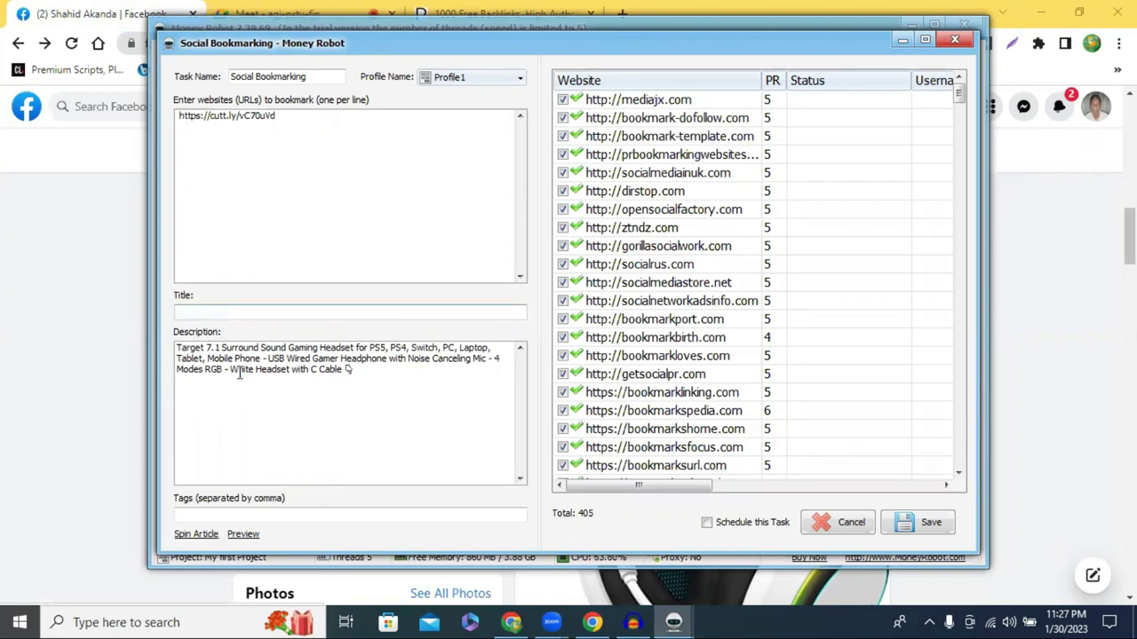
Set the task title to 'Sound Gaming Headset' from the description text
left_click(261, 349)
left_click_drag(300, 347, 355, 349)
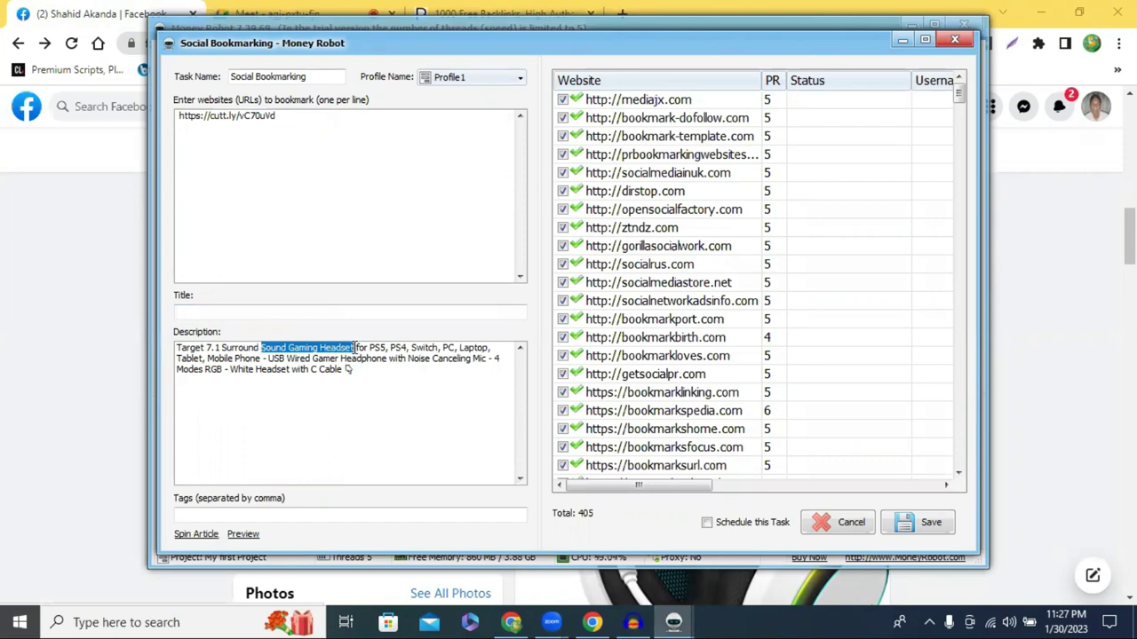
left_click(247, 311)
key("ctrl+v")
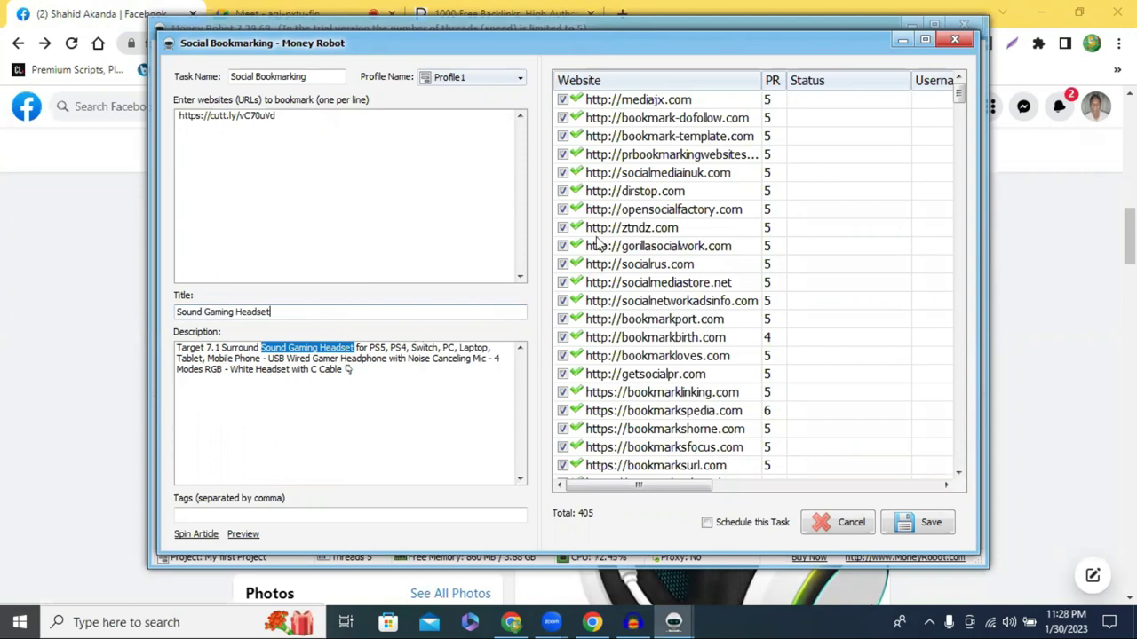
scroll(947, 461, "down", 1)
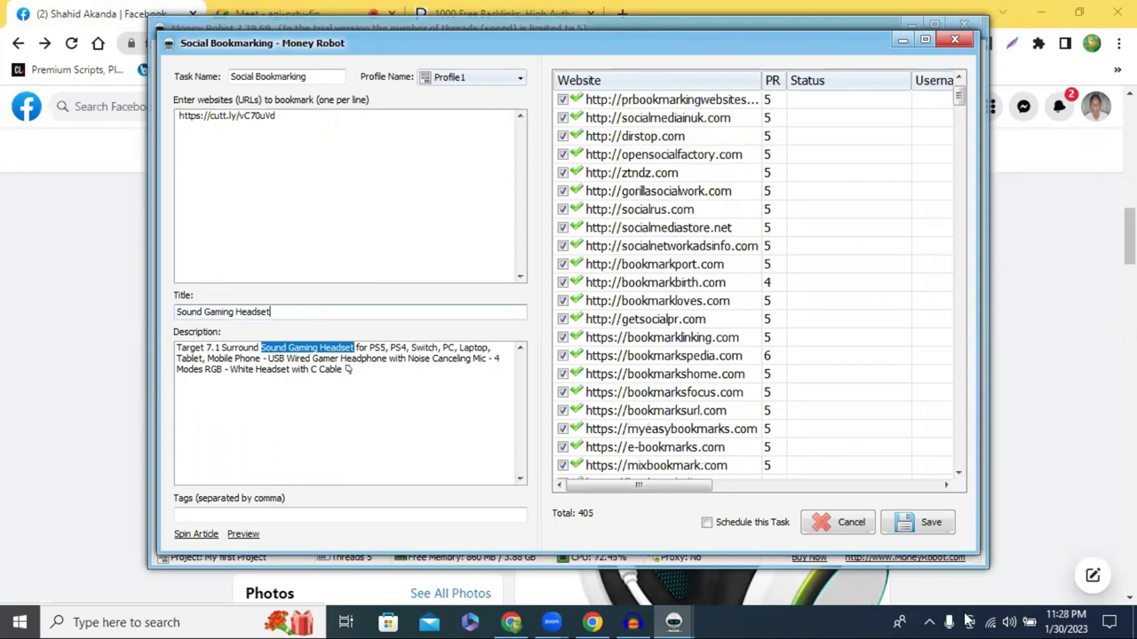
Save and start the Social Bookmarking task, then select the bookmark-template.com registration entry
left_click(927, 527)
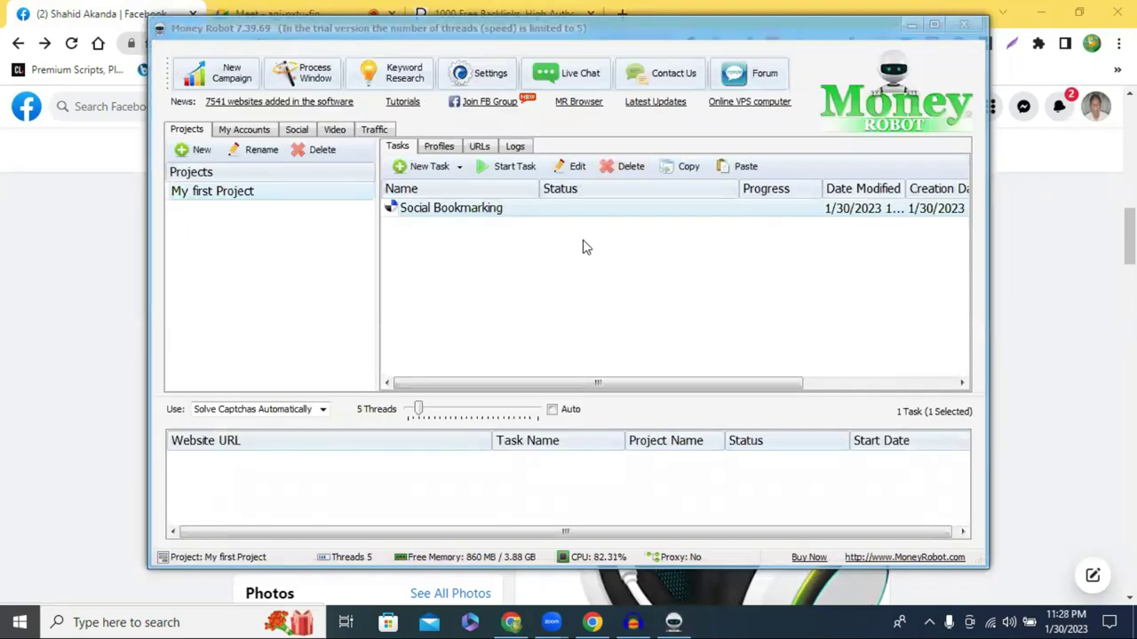
left_click(508, 173)
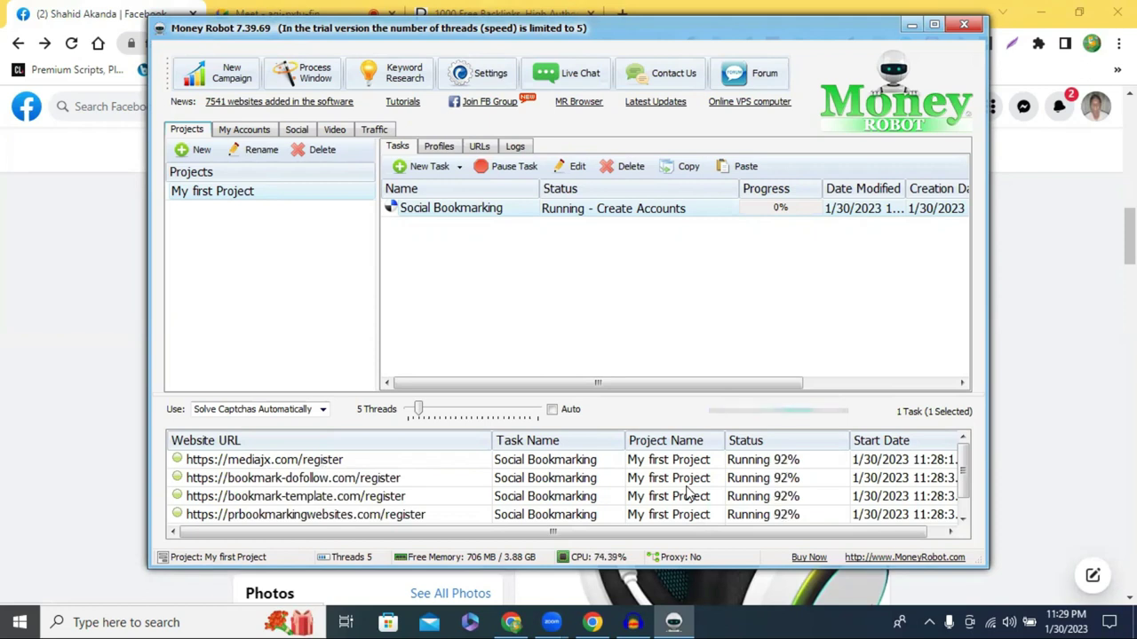
left_click(1013, 209)
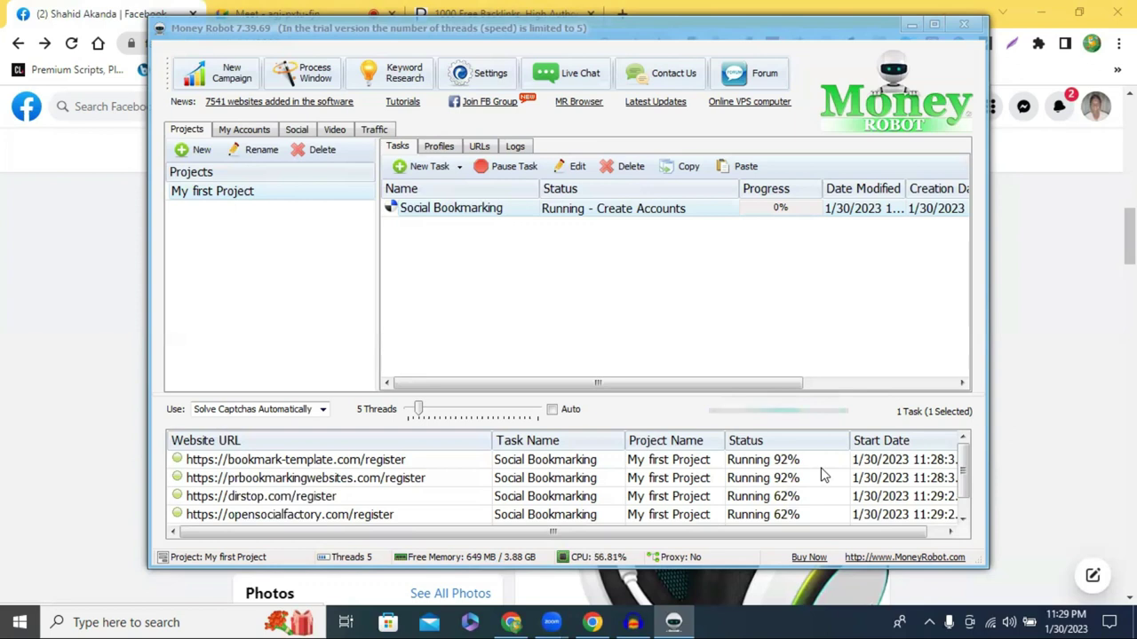
left_click(823, 463)
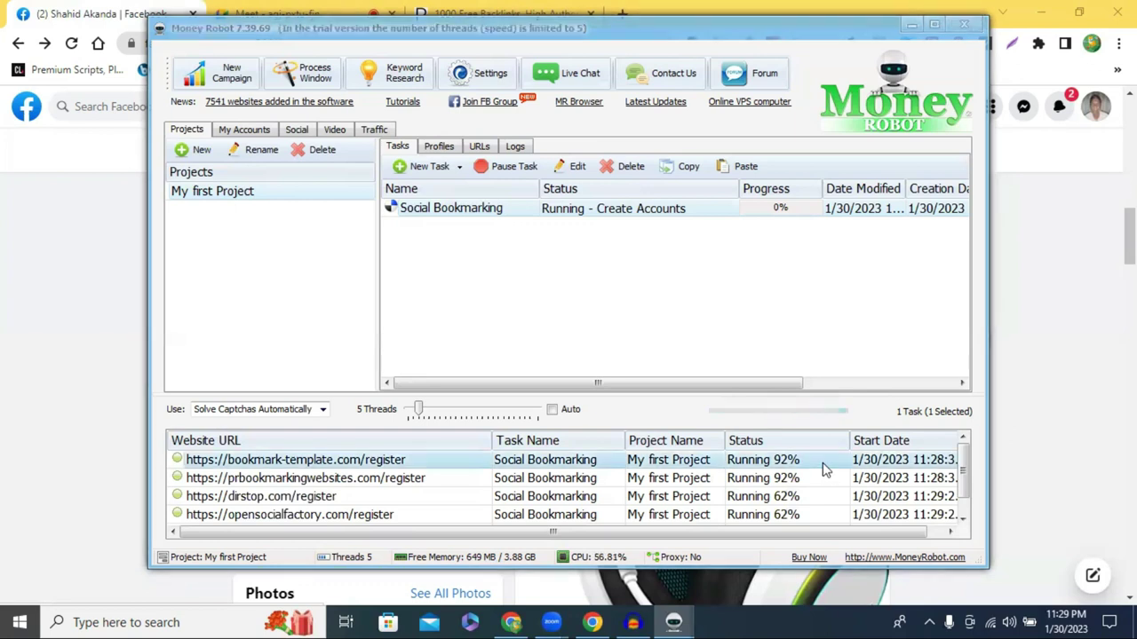
View bookmark-template.com's live registration, then open and enlarge the Social Bookmarking task's results
double_click(822, 462)
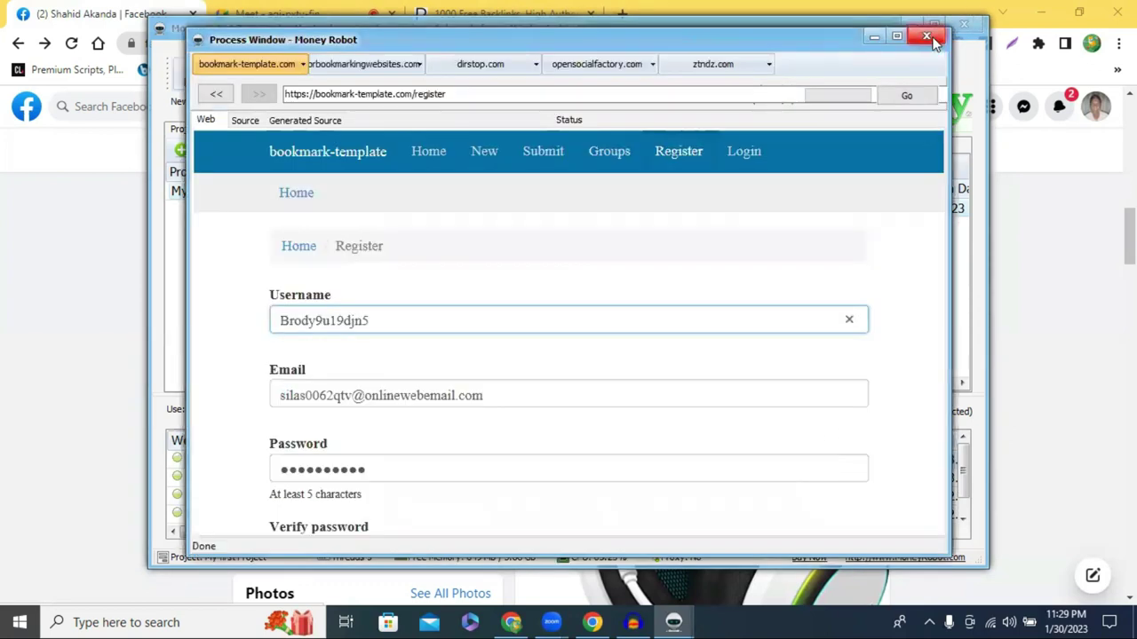
left_click(927, 36)
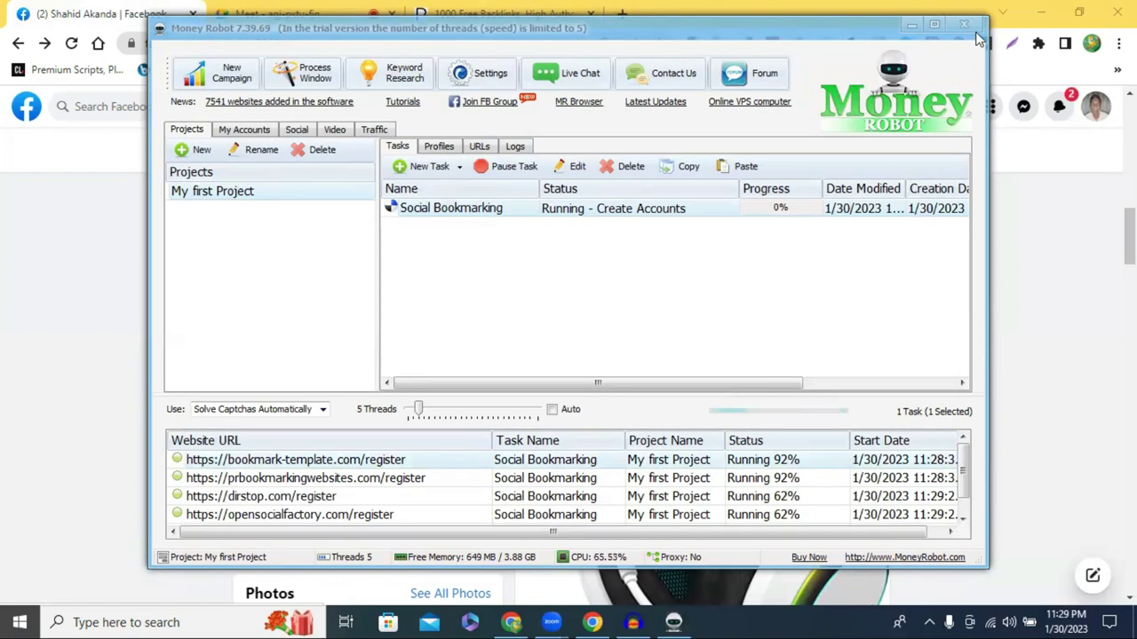
left_click(619, 209)
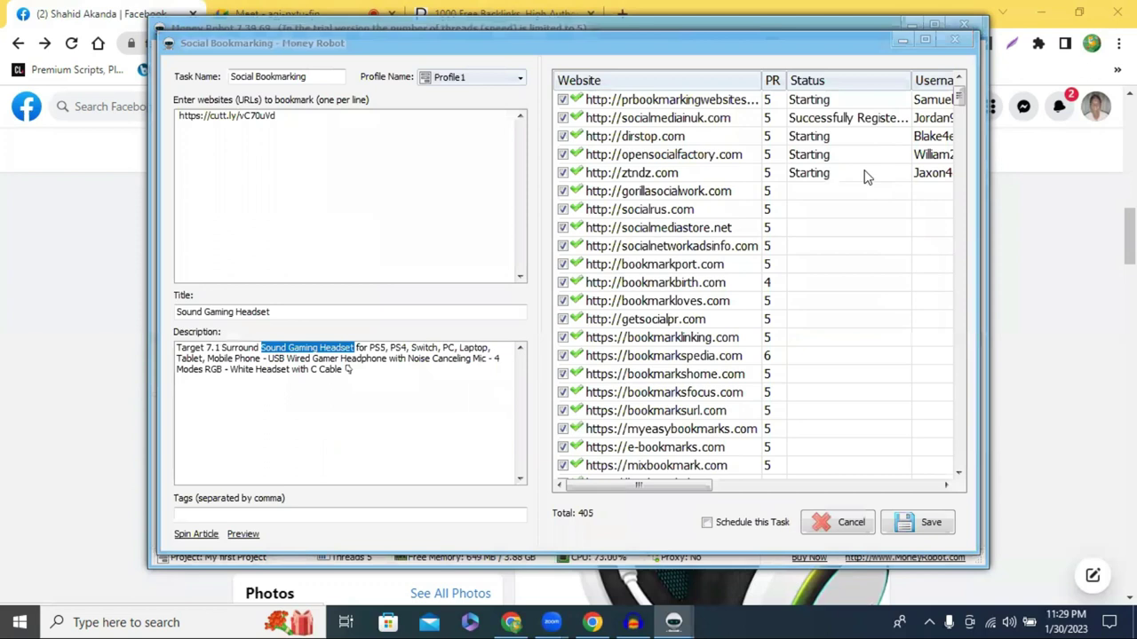
left_click_drag(649, 50, 548, 53)
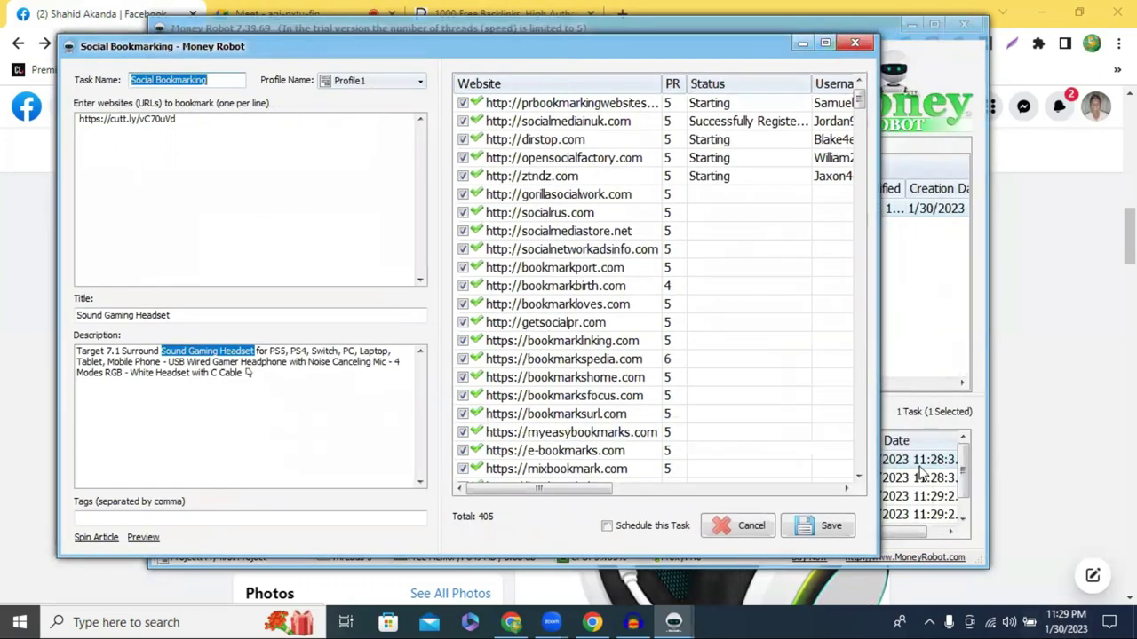
left_click(825, 43)
left_click_drag(650, 536, 675, 531)
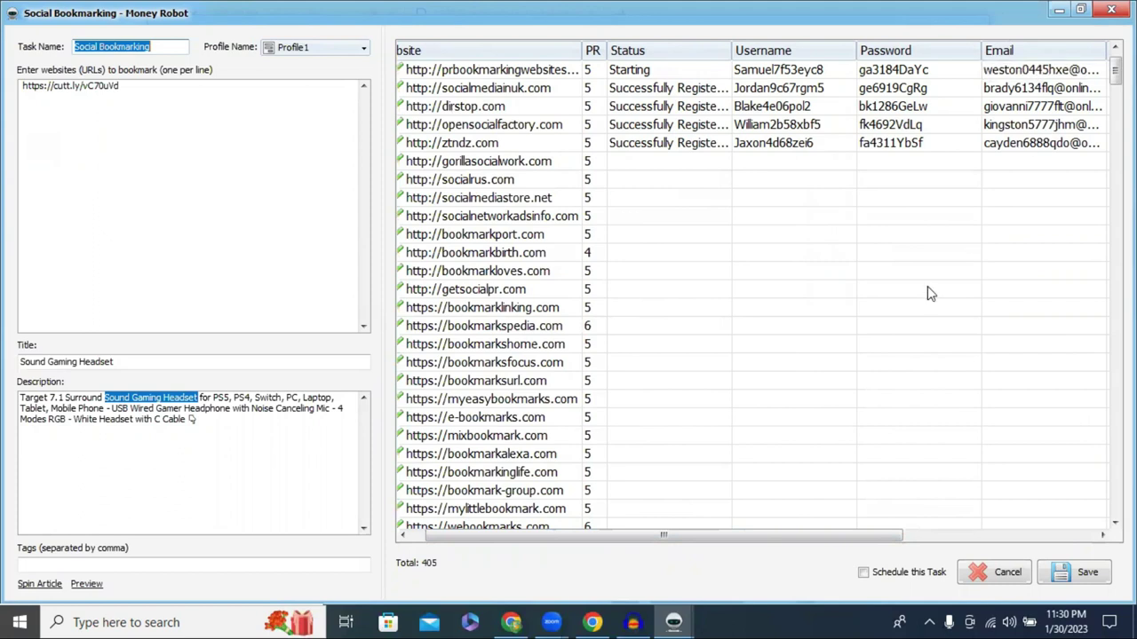
left_click_drag(804, 539, 886, 538)
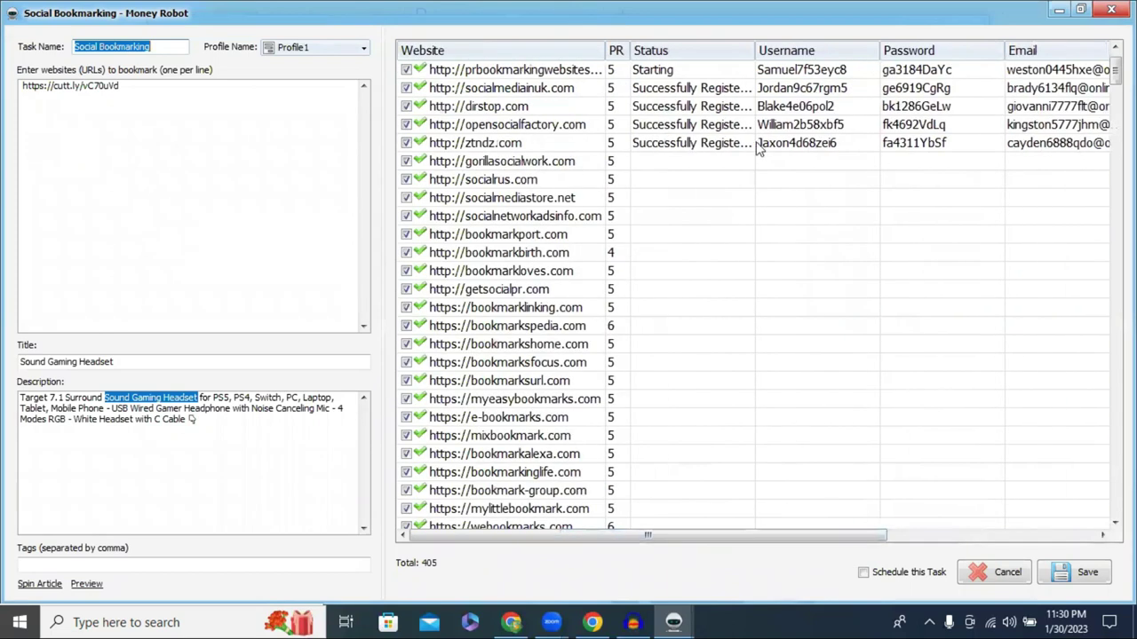
Copy the ztndz.com site address from the results and switch to Chrome
left_click(499, 148)
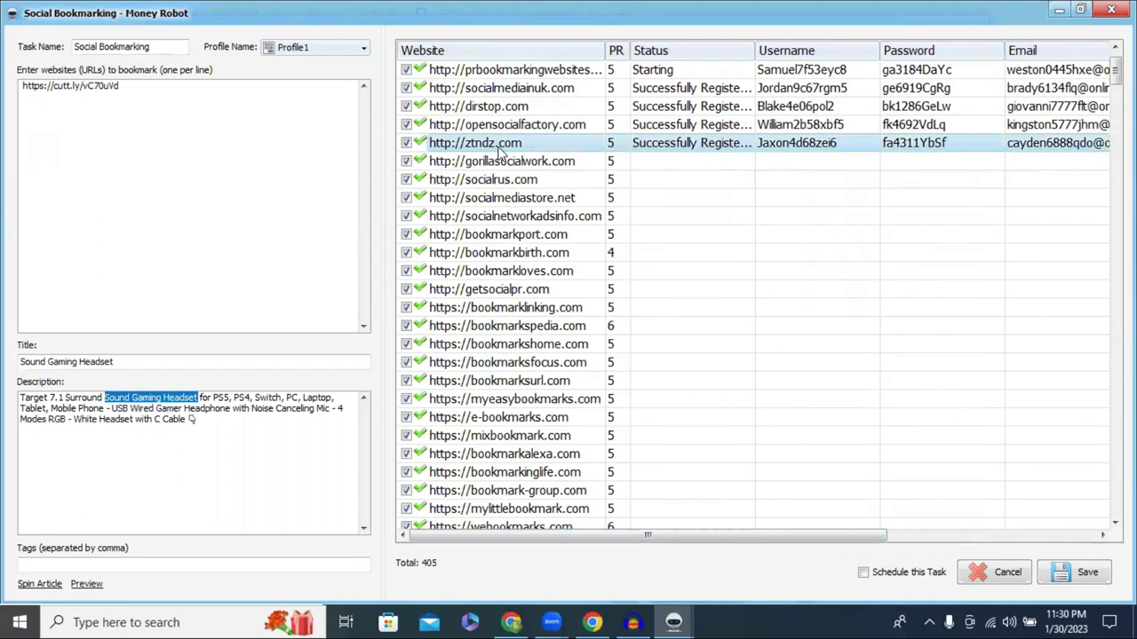
left_click(499, 147)
key("ctrl+c")
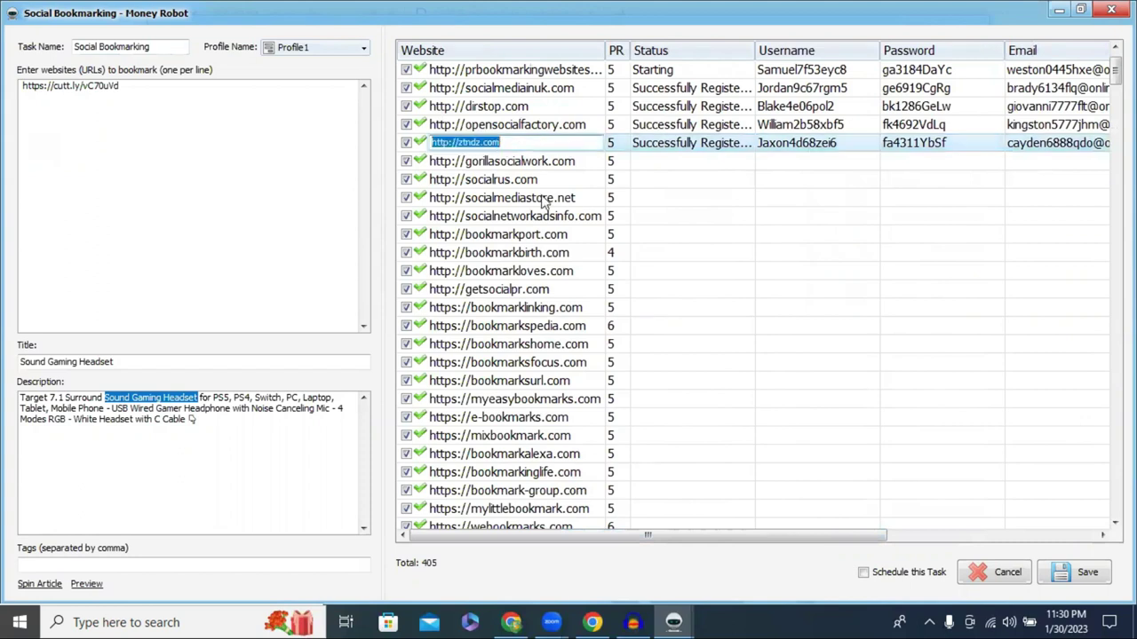
right_click(520, 151)
left_click(512, 623)
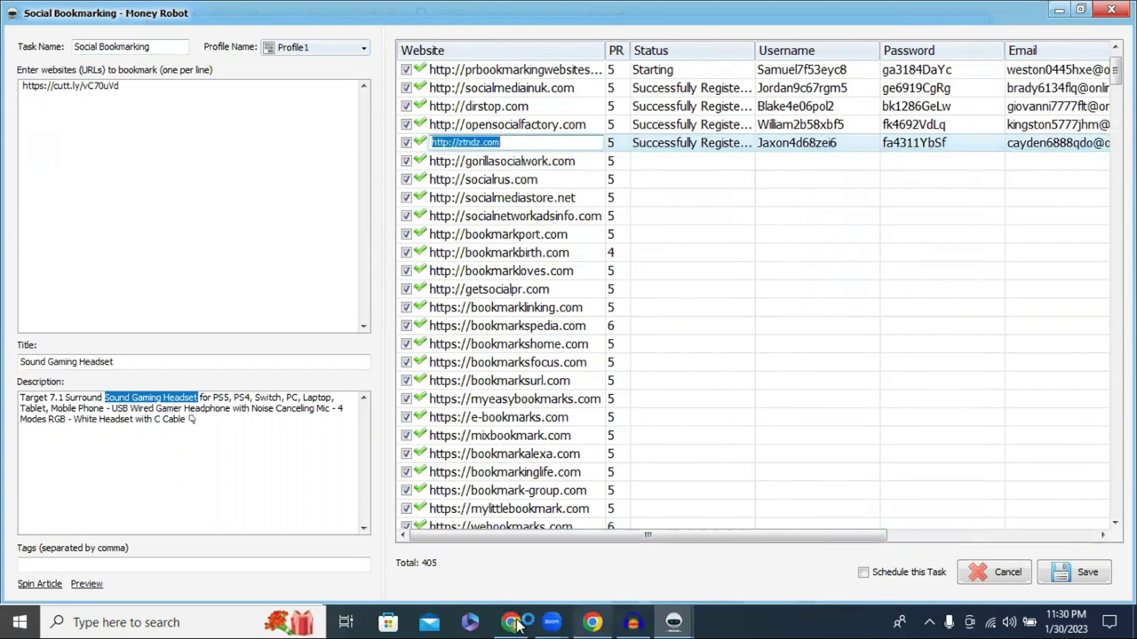
key("ctrl+t")
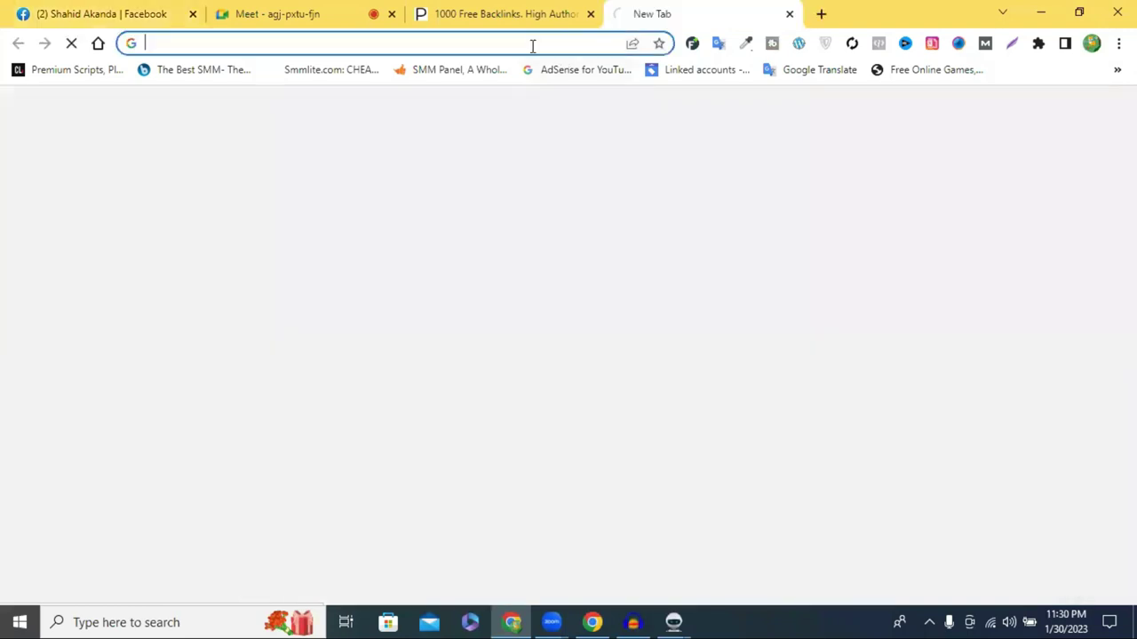
left_click(532, 43)
key("ctrl+v")
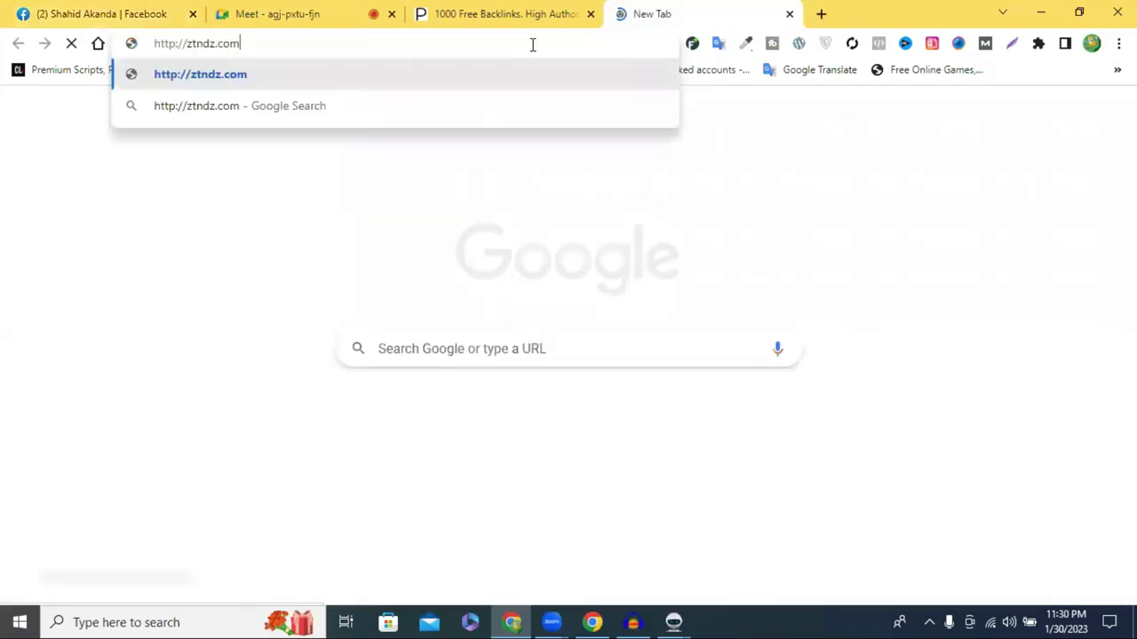
key("Return")
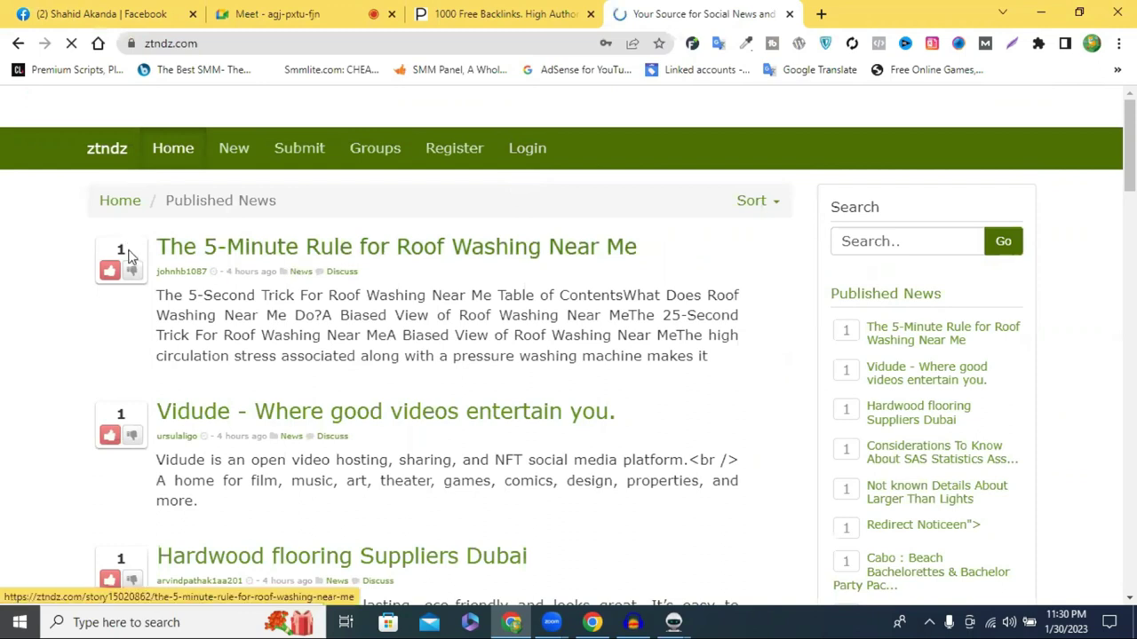
Scroll down through the Published News stories and back to the top
scroll(185, 276, "down", 3)
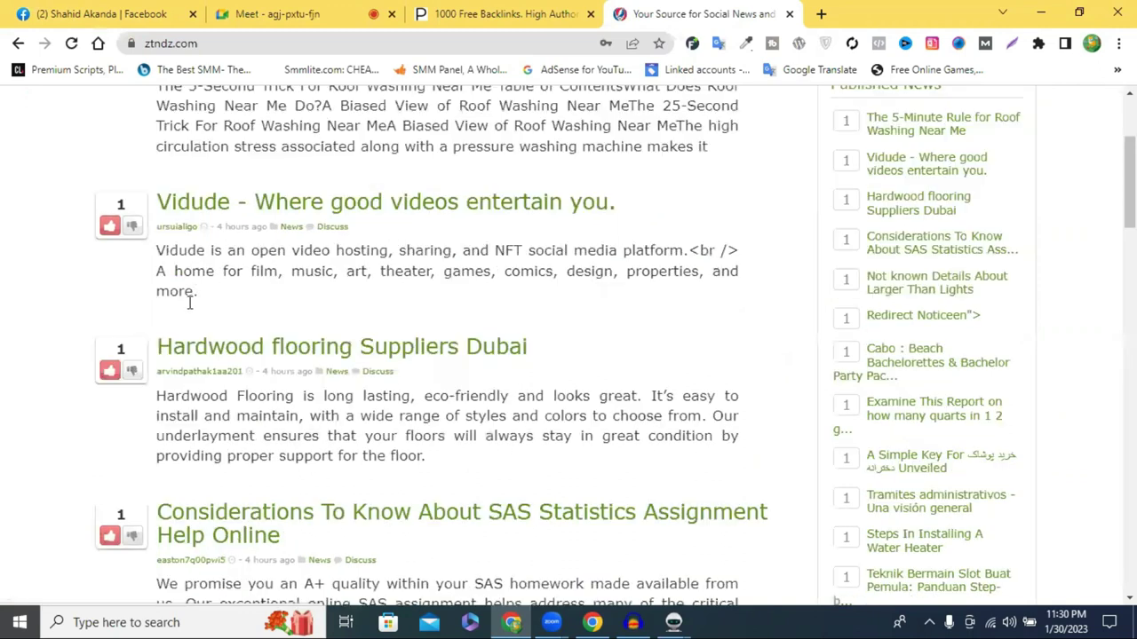
scroll(205, 267, "down", 6)
scroll(213, 266, "down", 5)
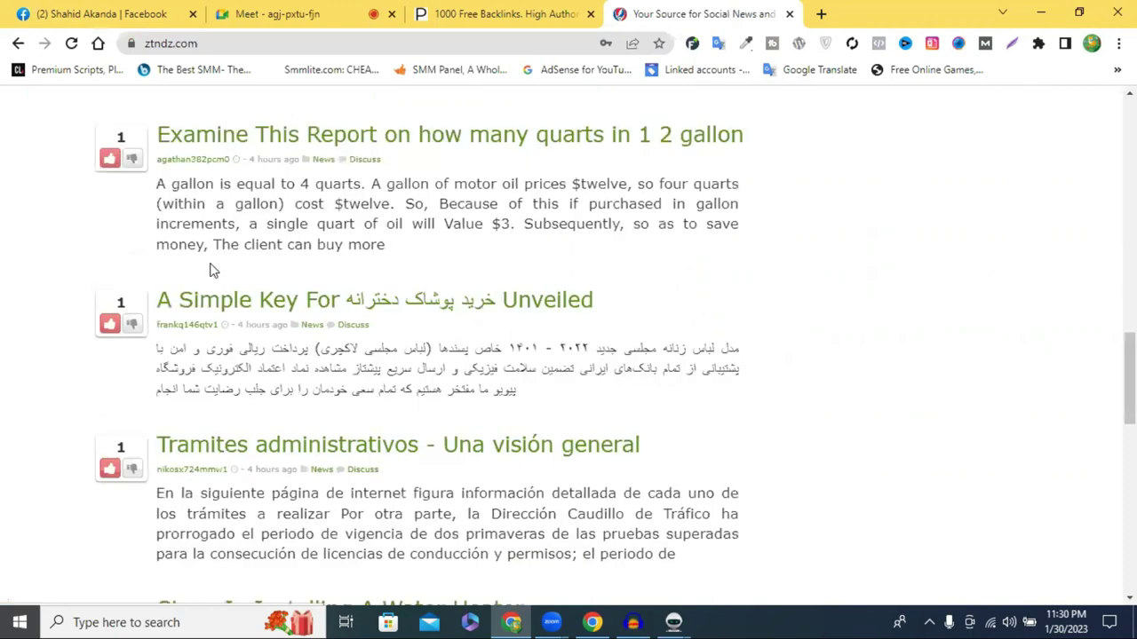
scroll(209, 264, "down", 3)
scroll(213, 284, "down", 5)
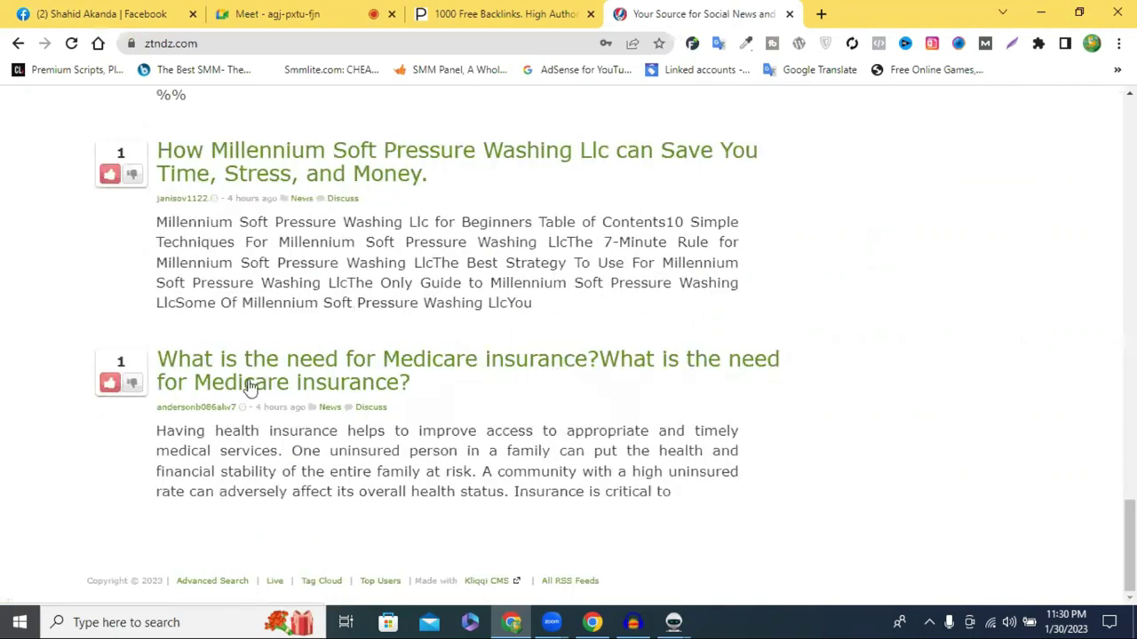
scroll(250, 375, "up", 10)
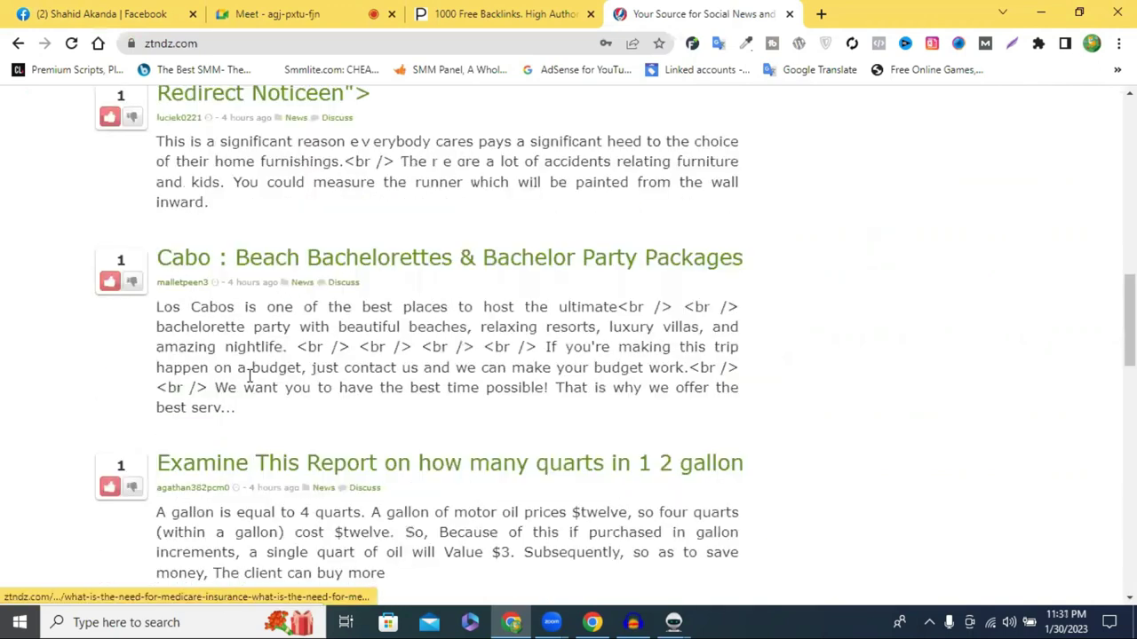
scroll(249, 376, "up", 10)
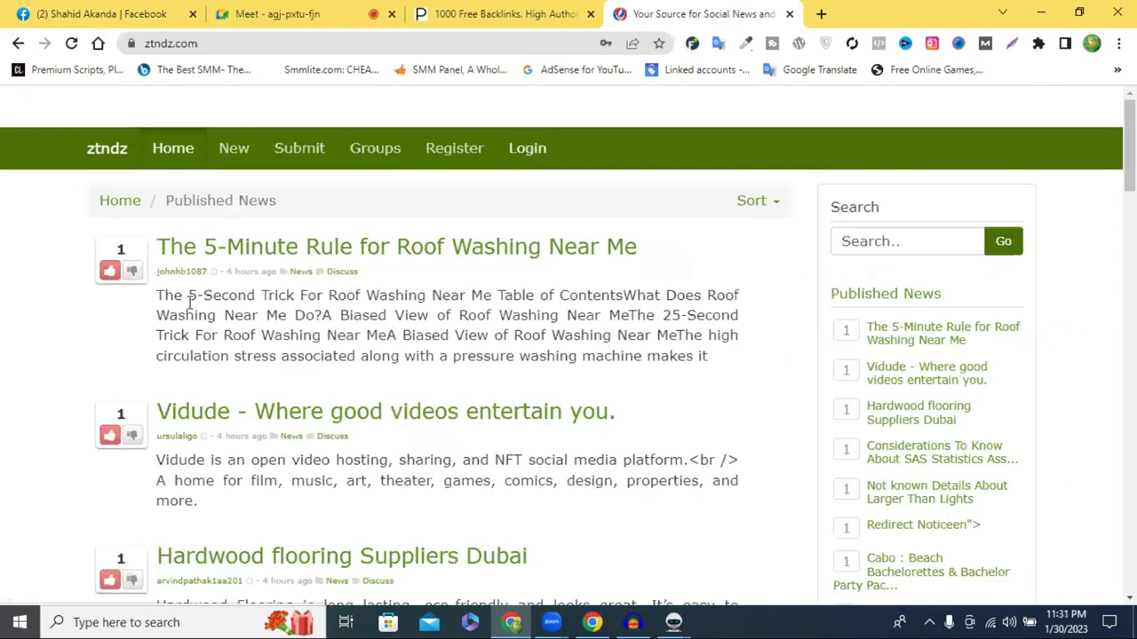
Open the ztndz login form and paste in the Money Robot-registered account's username
left_click(524, 155)
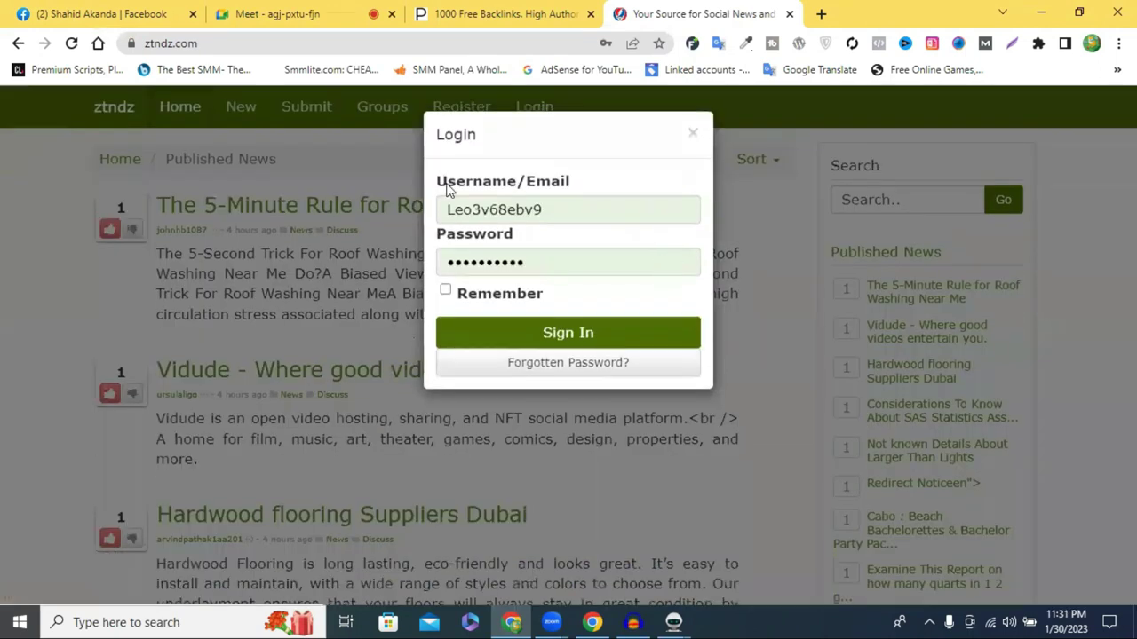
left_click(673, 621)
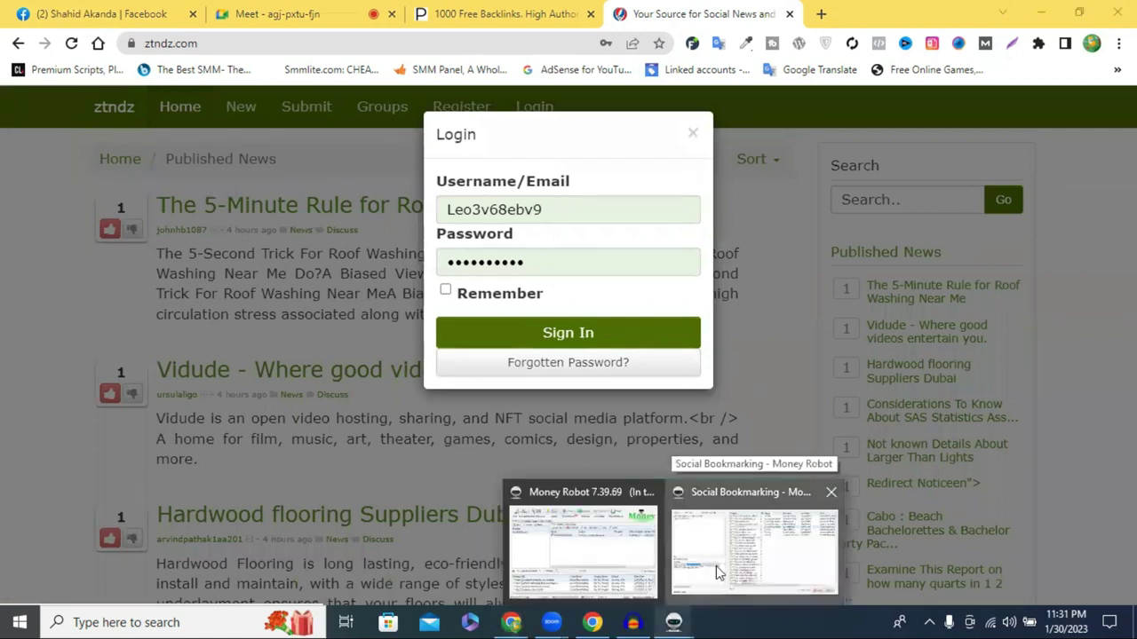
key("alt+Tab")
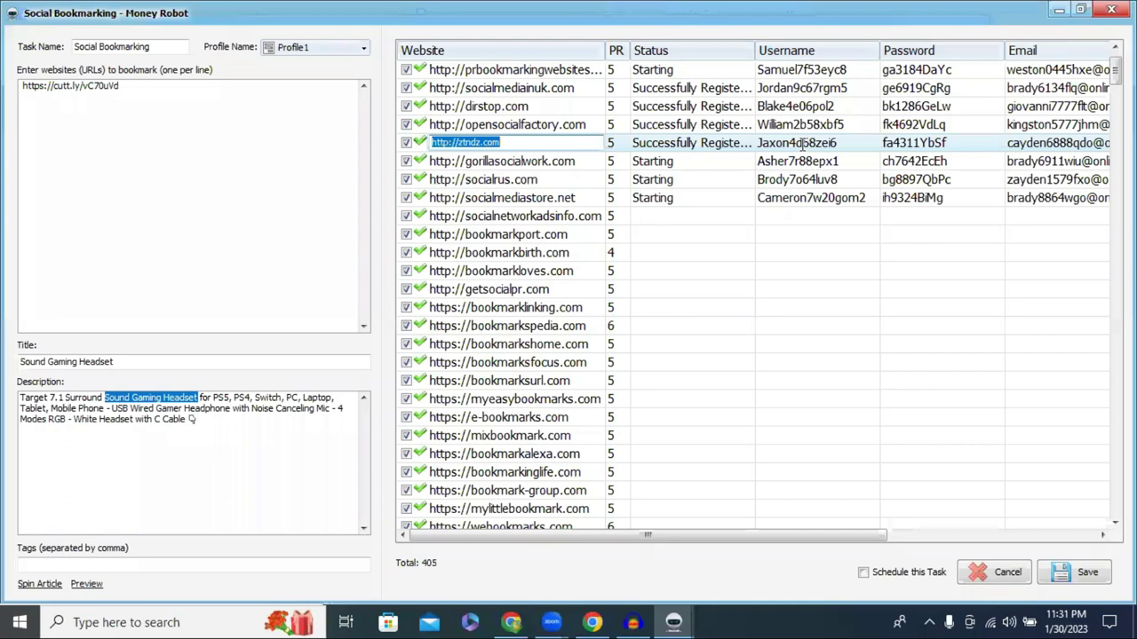
left_click(802, 144)
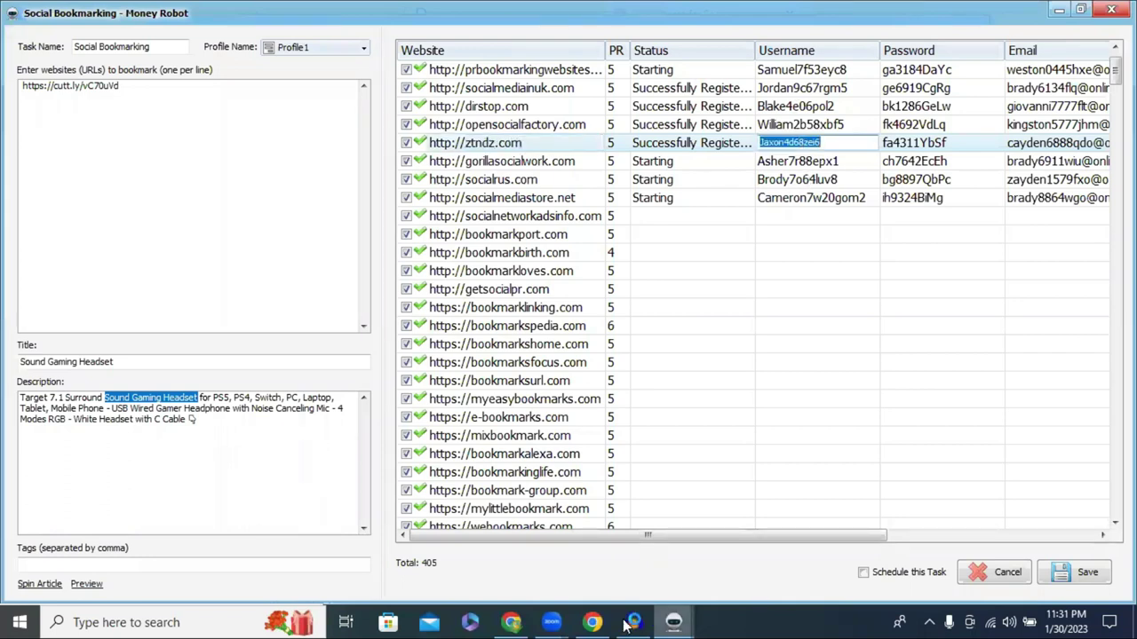
left_click(590, 622)
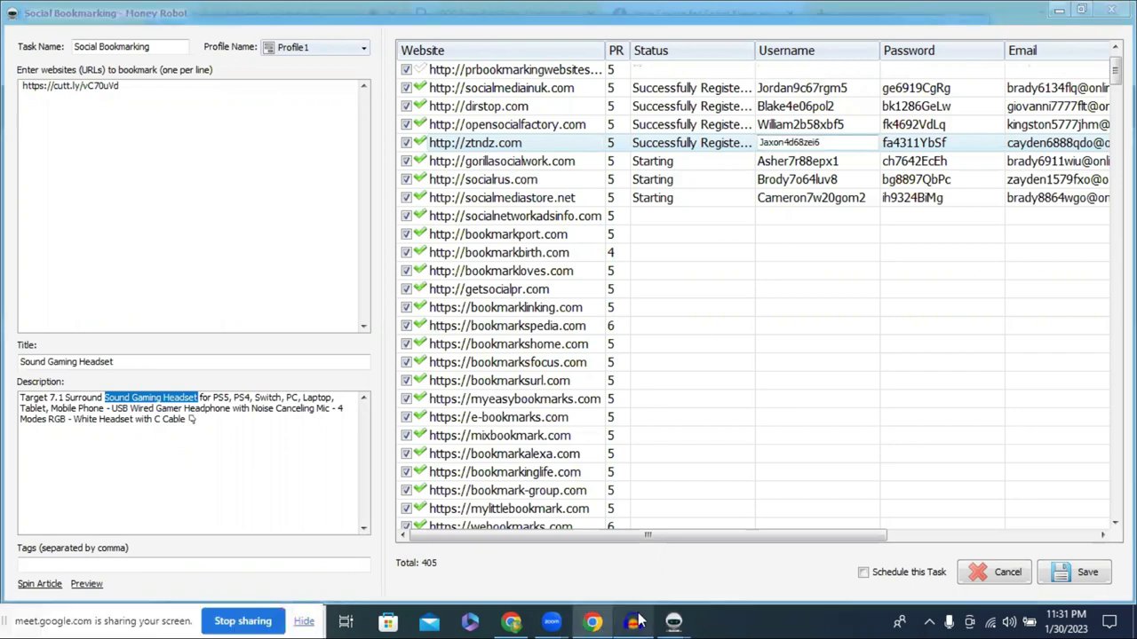
left_click(512, 621)
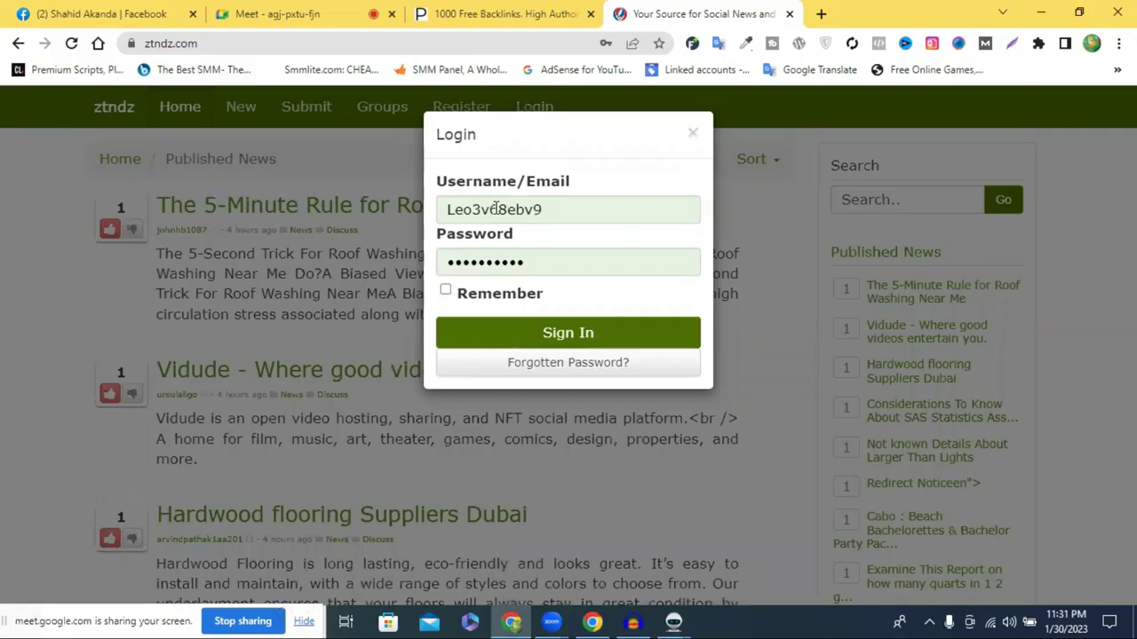
double_click(437, 211)
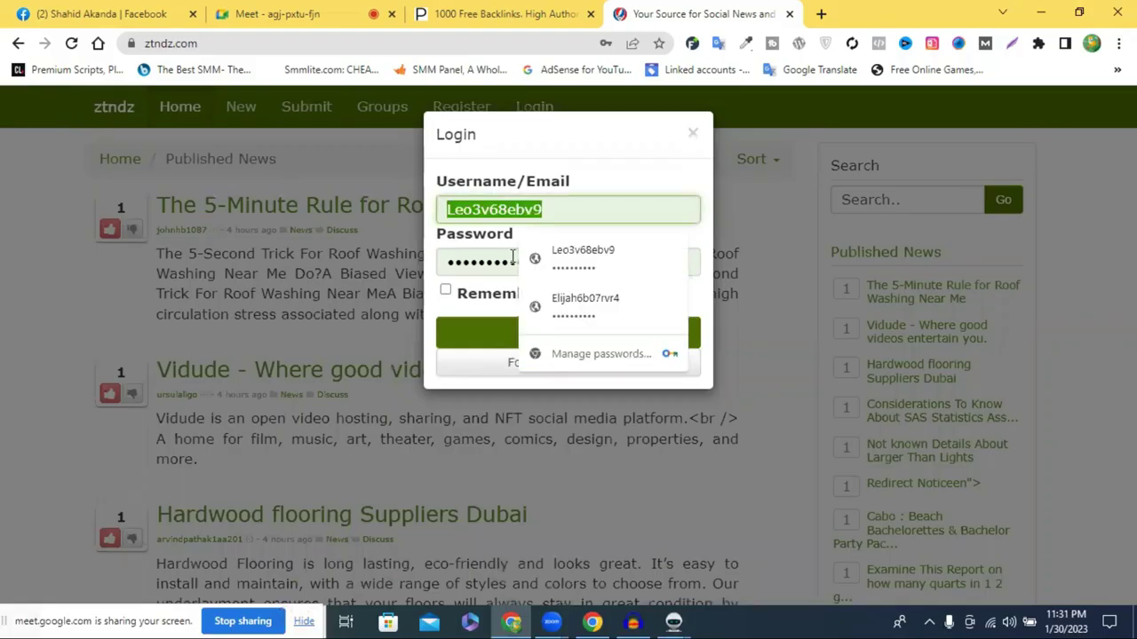
key("ctrl+v")
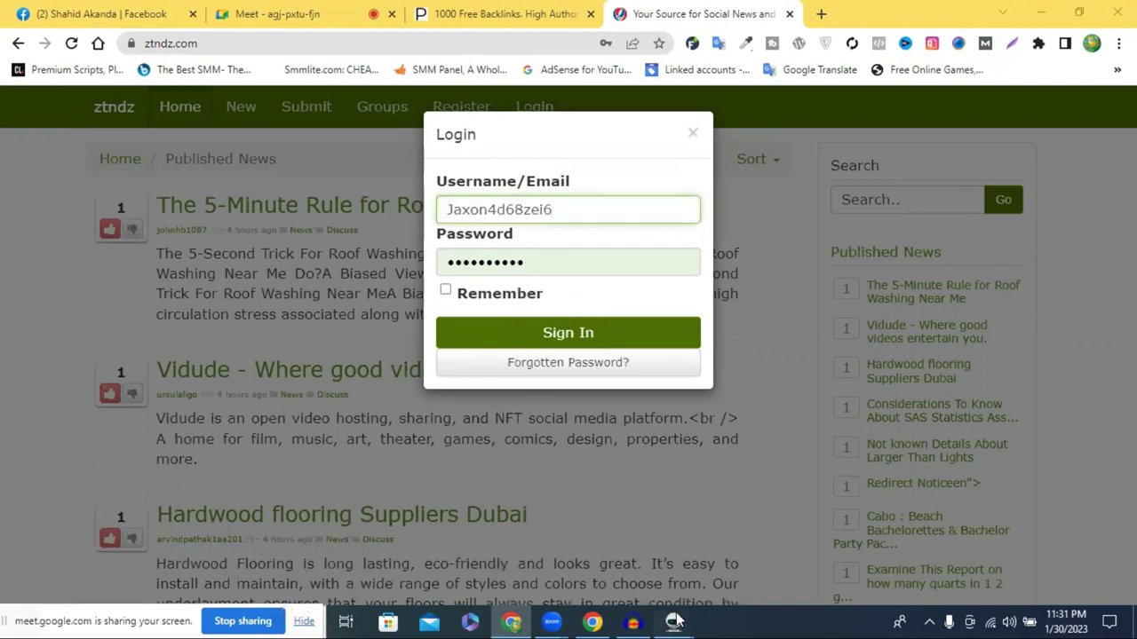
Enter the account's password from Money Robot, tick Remember, and sign in
key("alt+Tab")
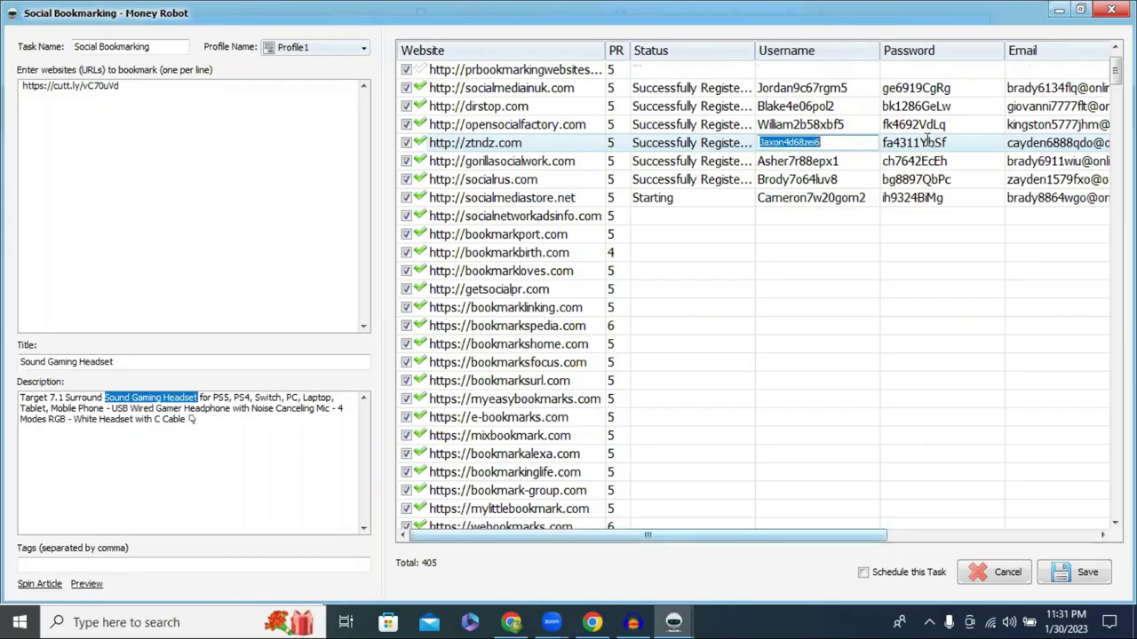
left_click(927, 142)
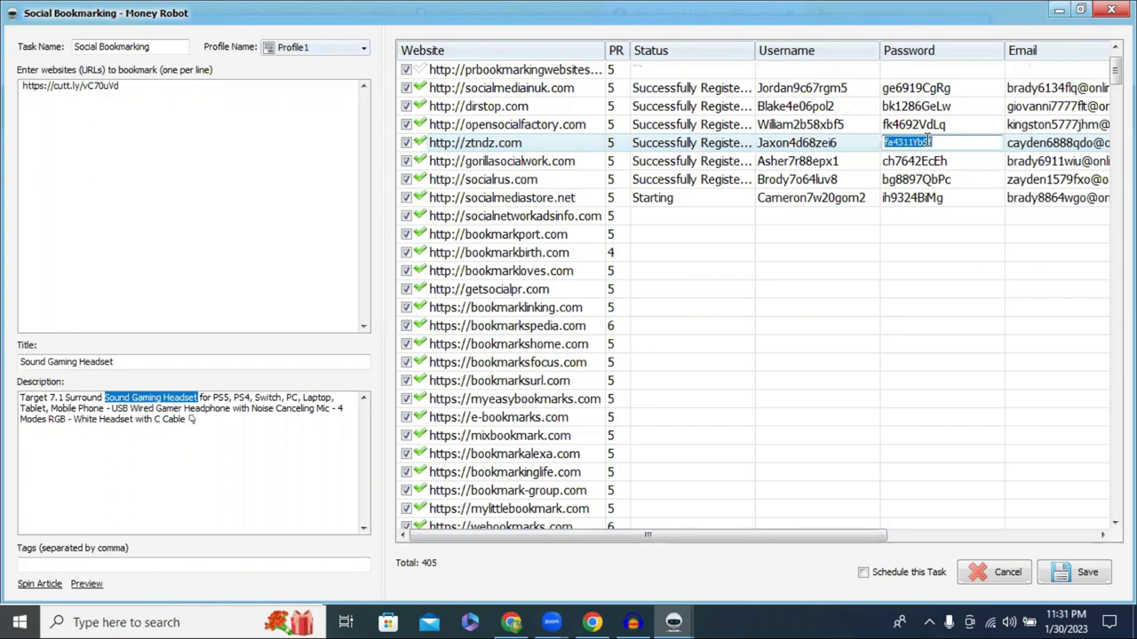
left_click(593, 622)
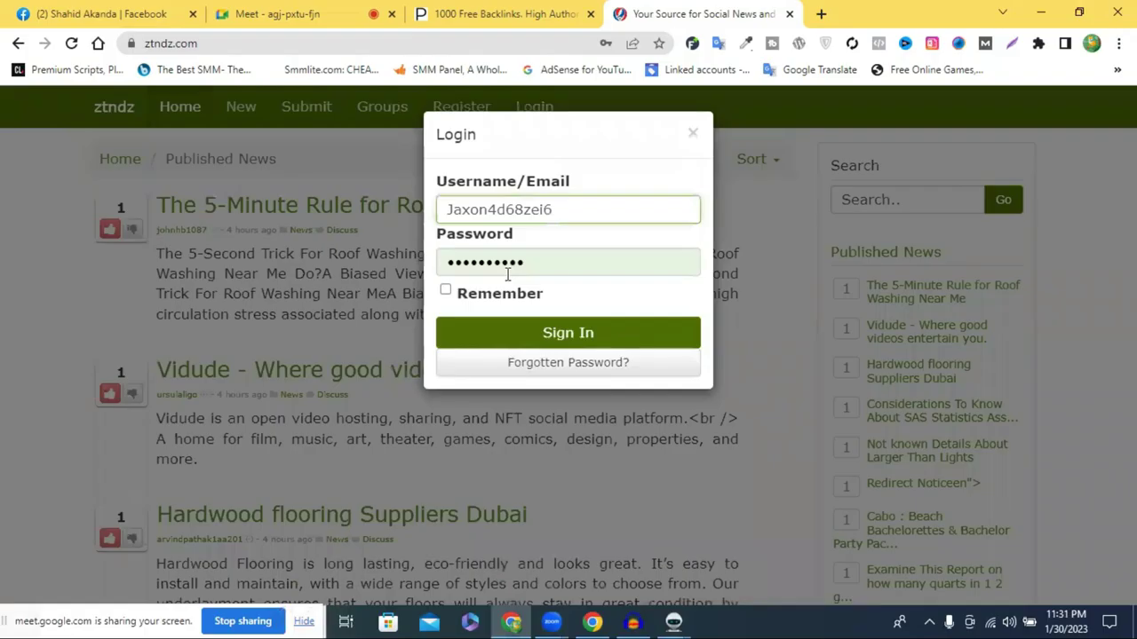
left_click(508, 267)
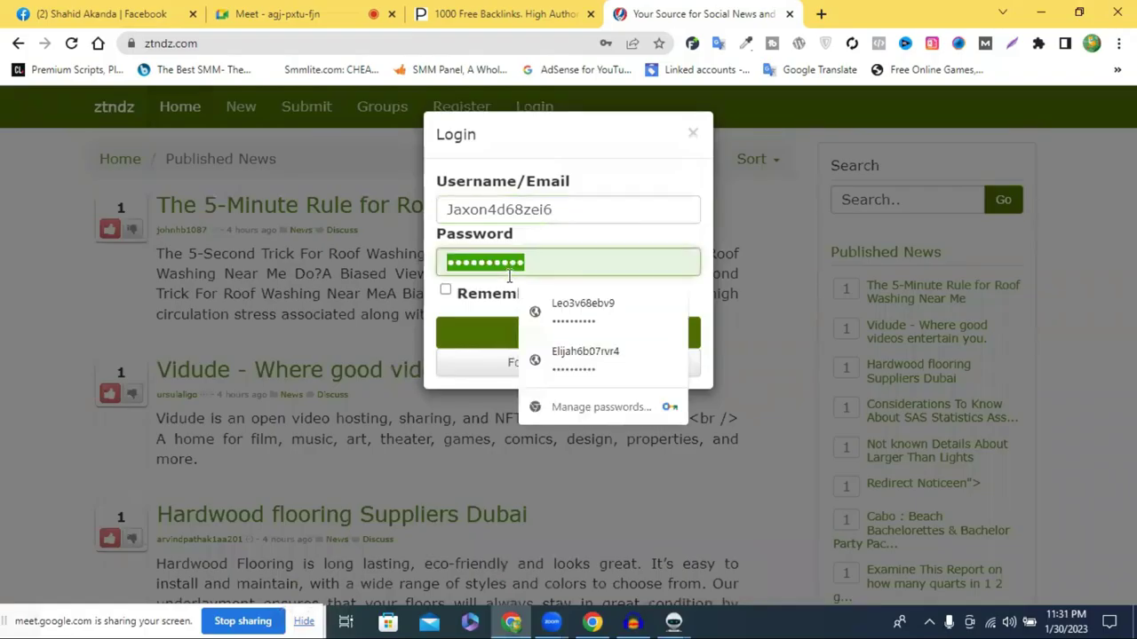
left_click(446, 294)
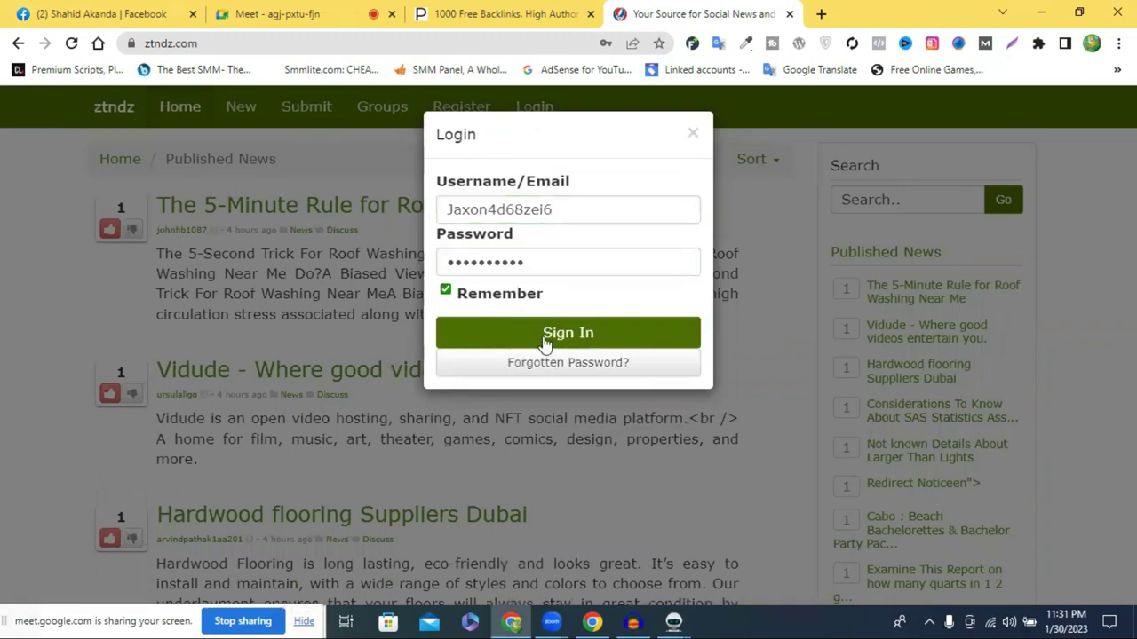
left_click(545, 344)
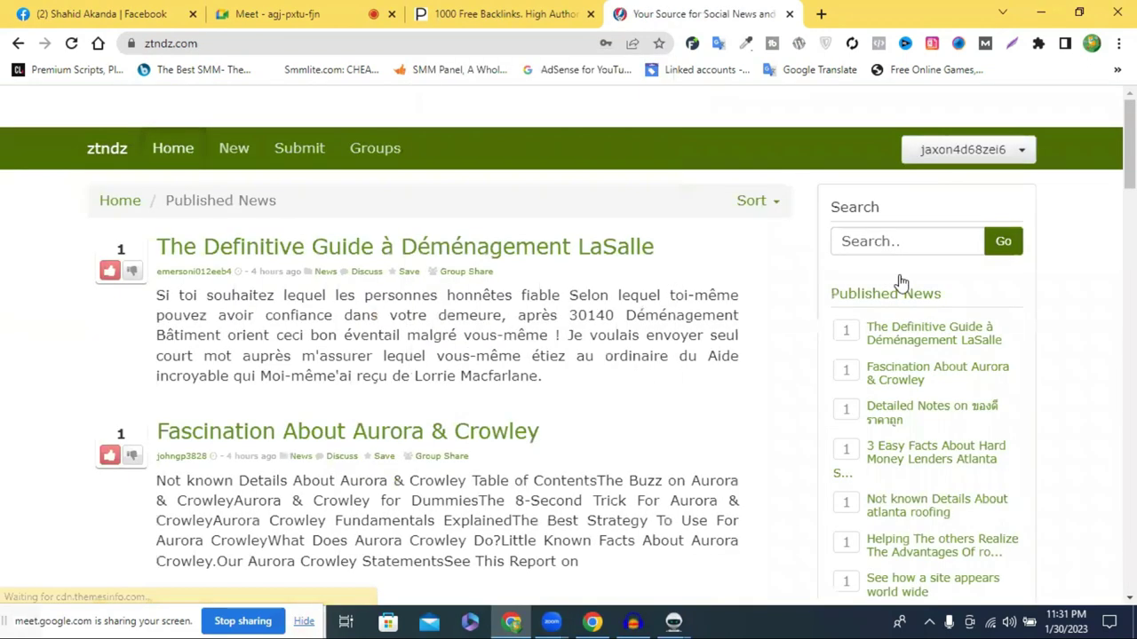
Go to the account's profile settings from the user menu
left_click(971, 151)
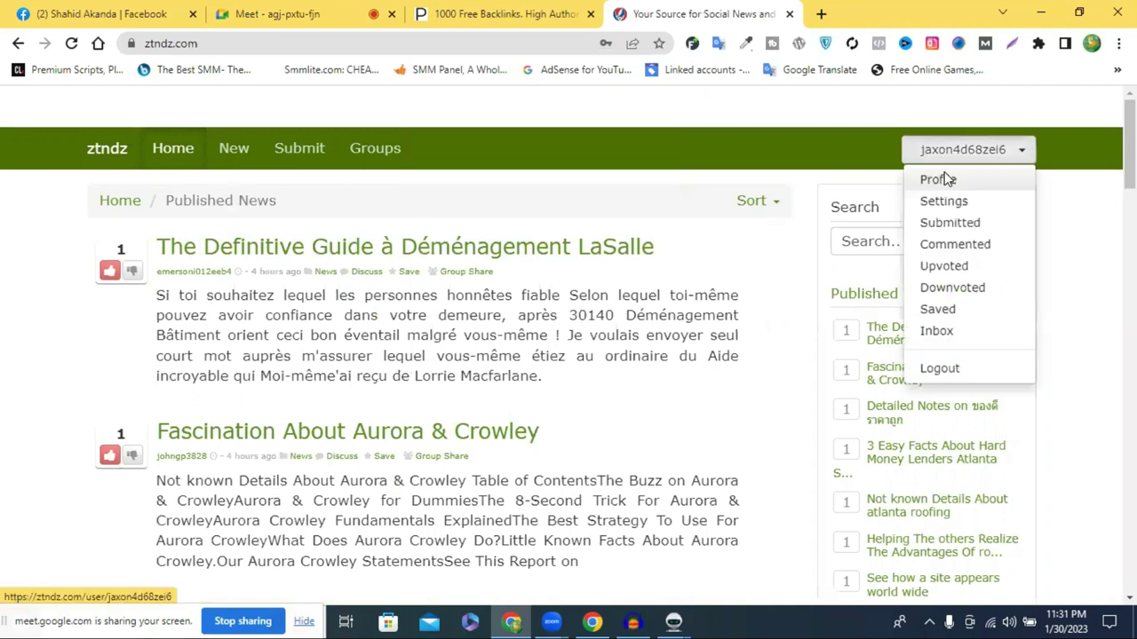
left_click(943, 179)
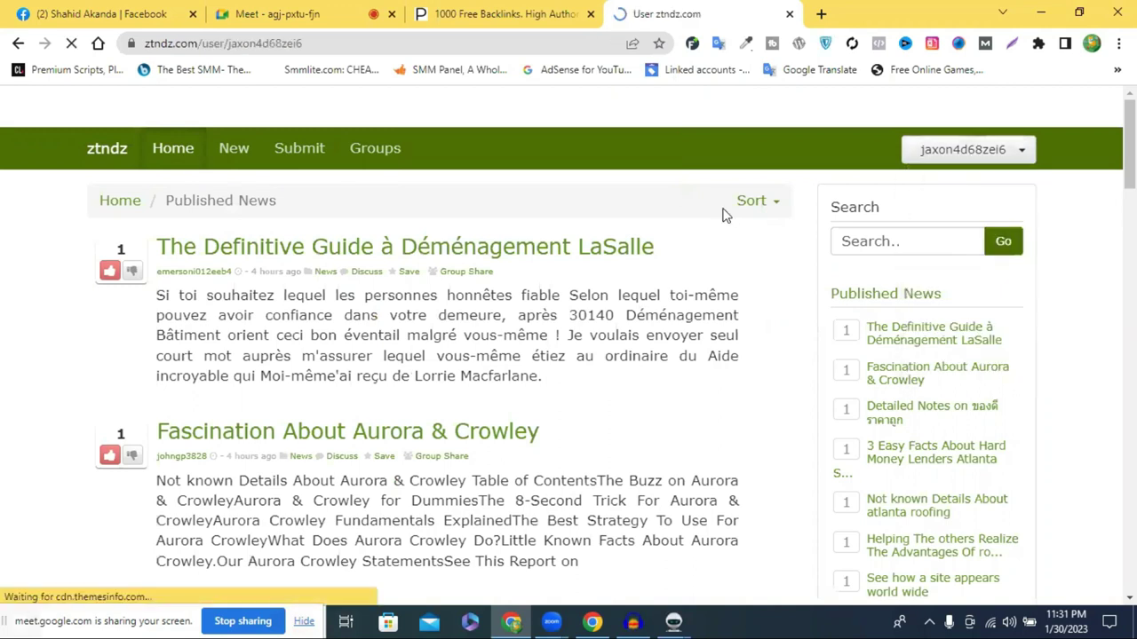
scroll(398, 380, "down", 2)
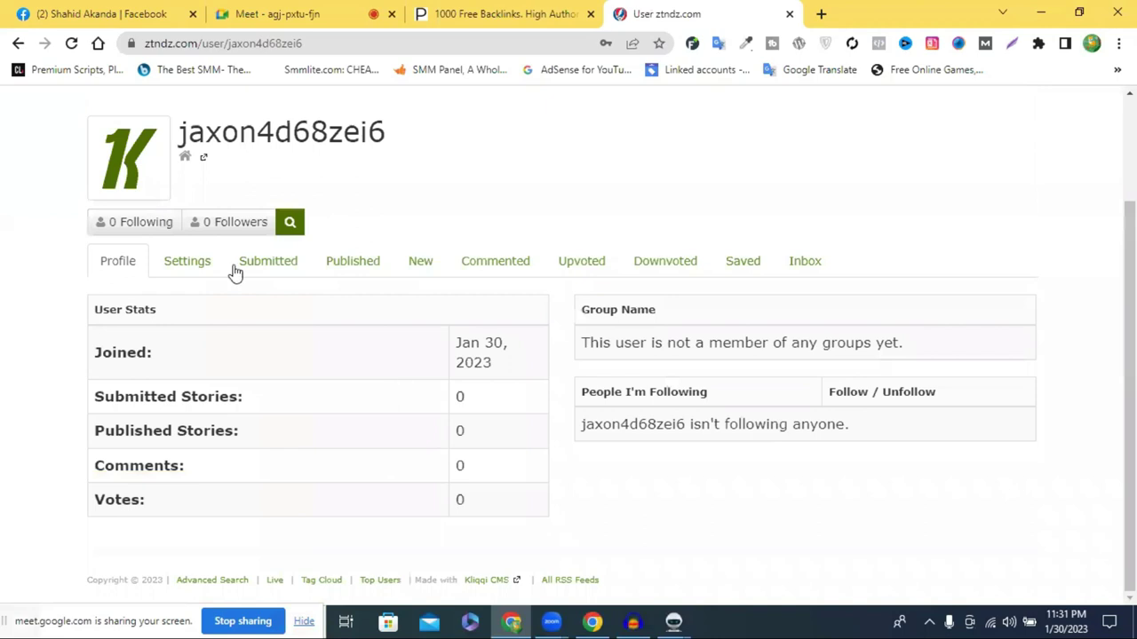
left_click(187, 262)
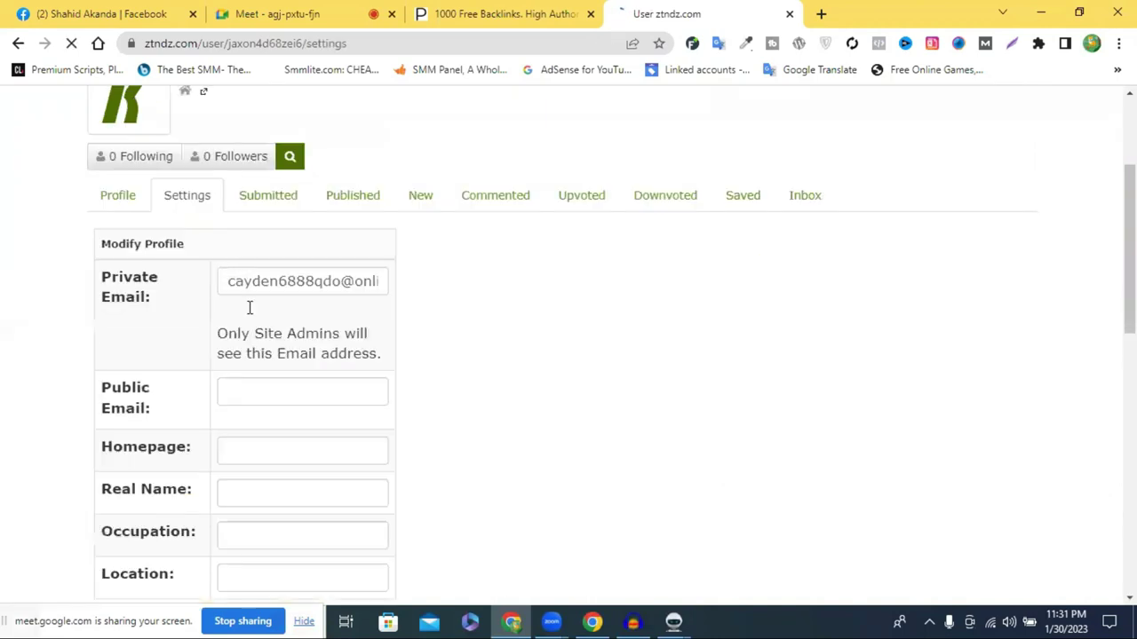
Fill the Homepage field with the suggested website link and save the profile changes
scroll(198, 320, "down", 2)
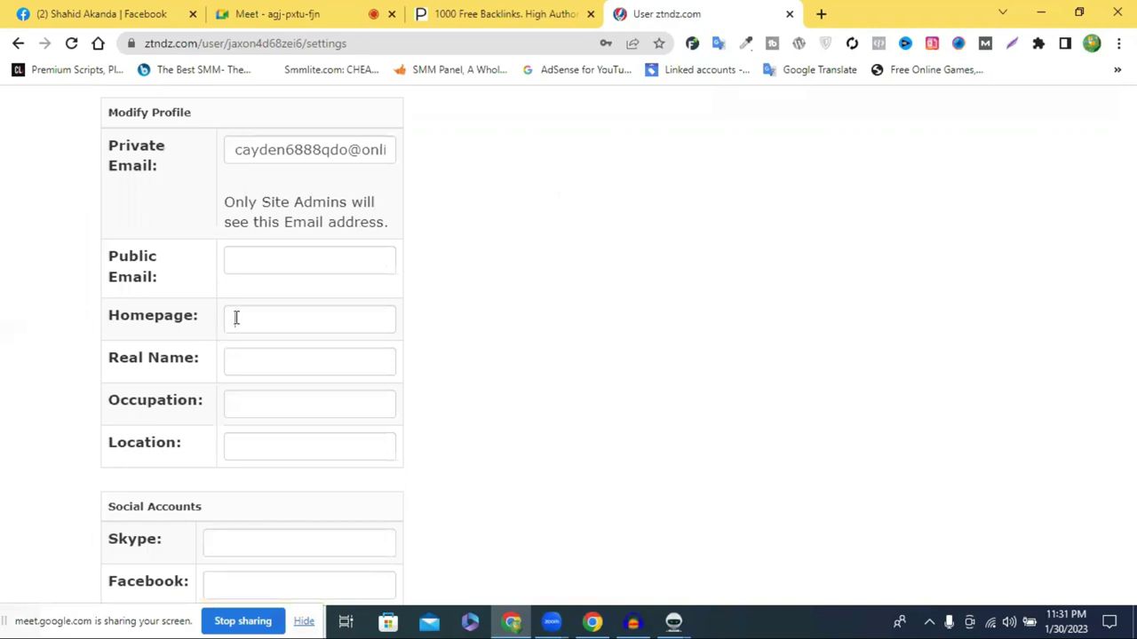
left_click(236, 318)
key("ctrl+v")
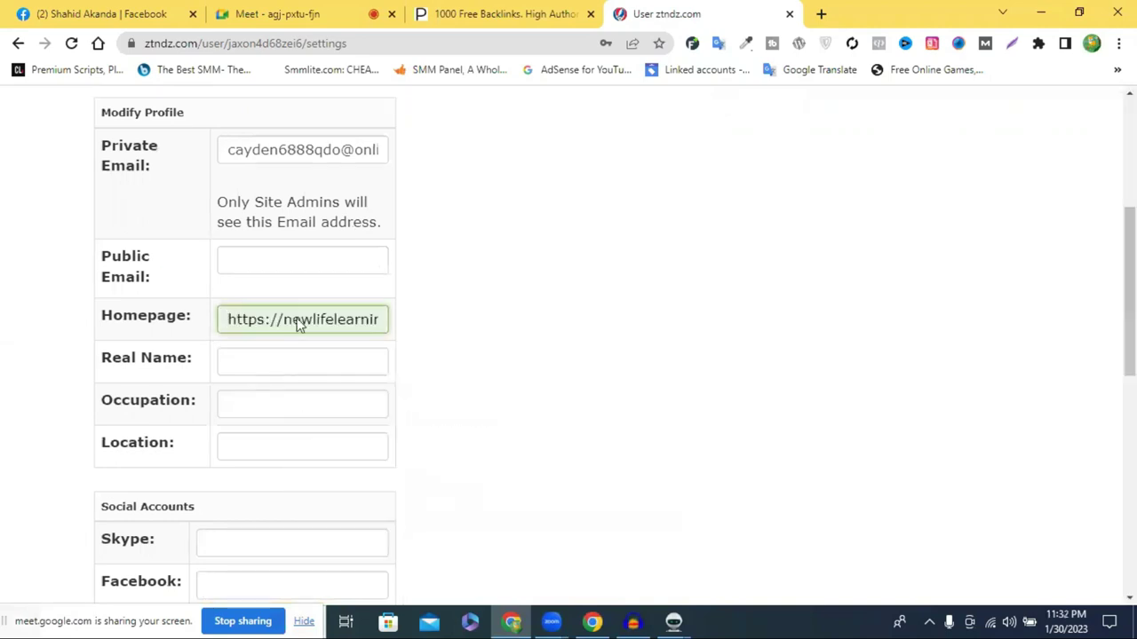
scroll(257, 515, "down", 2)
scroll(256, 527, "down", 5)
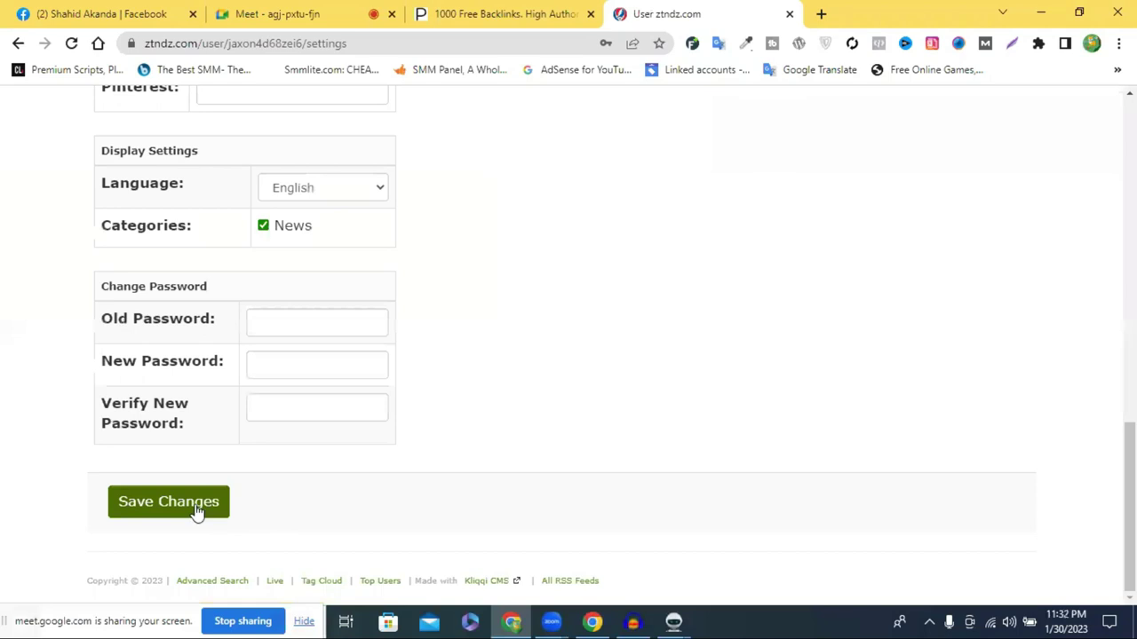
left_click(220, 500)
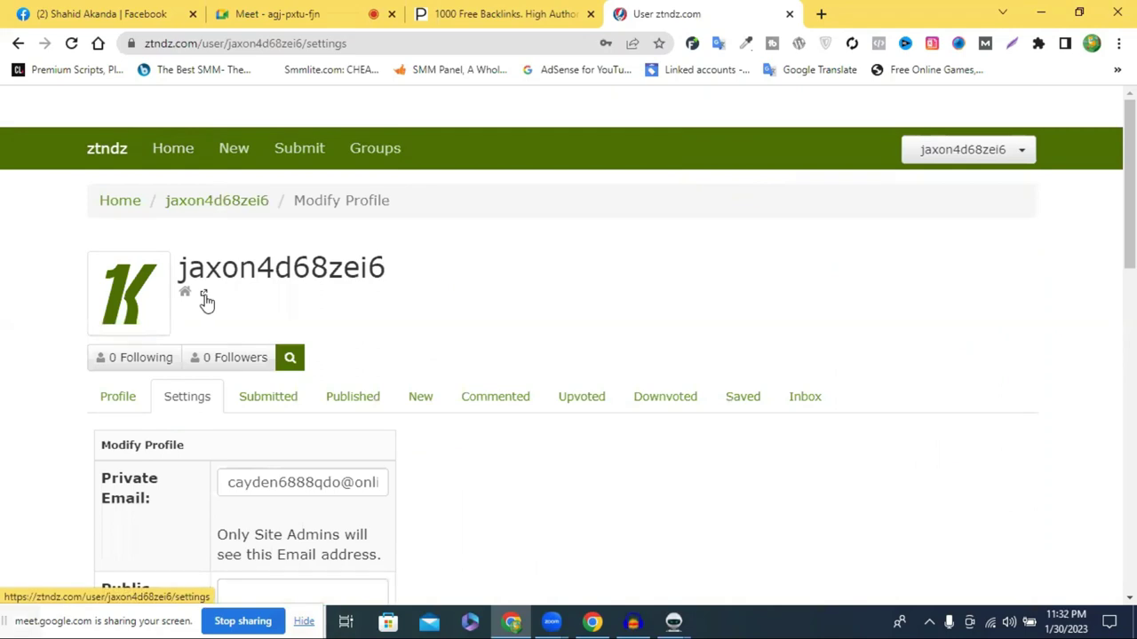
left_click(205, 297)
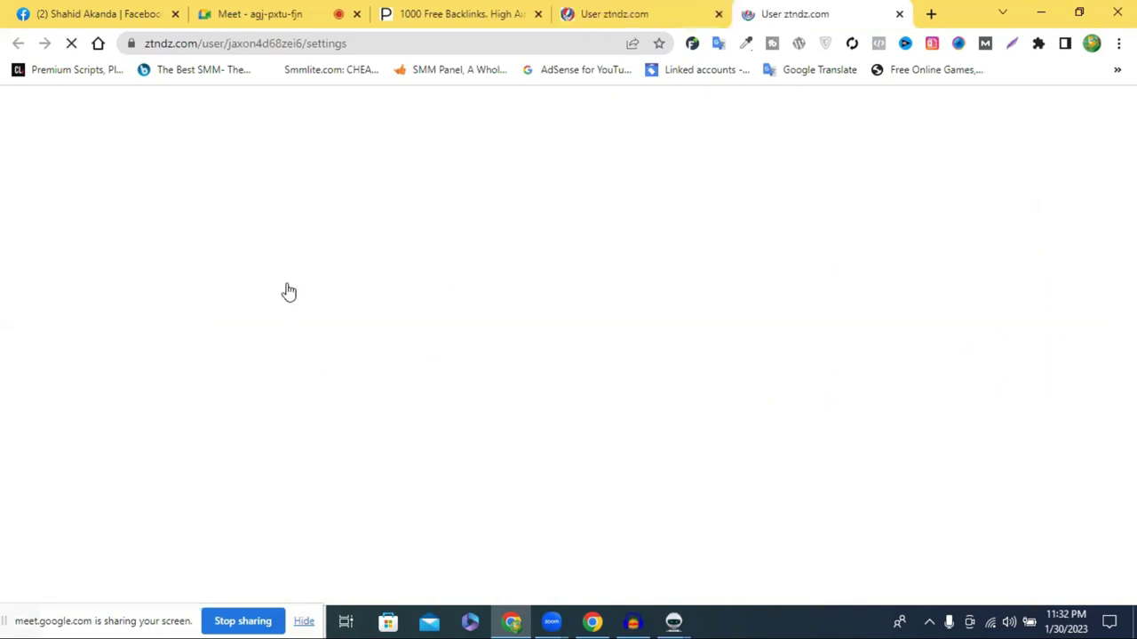
Scroll through the ztndz.com account settings page
scroll(342, 287, "down", 2)
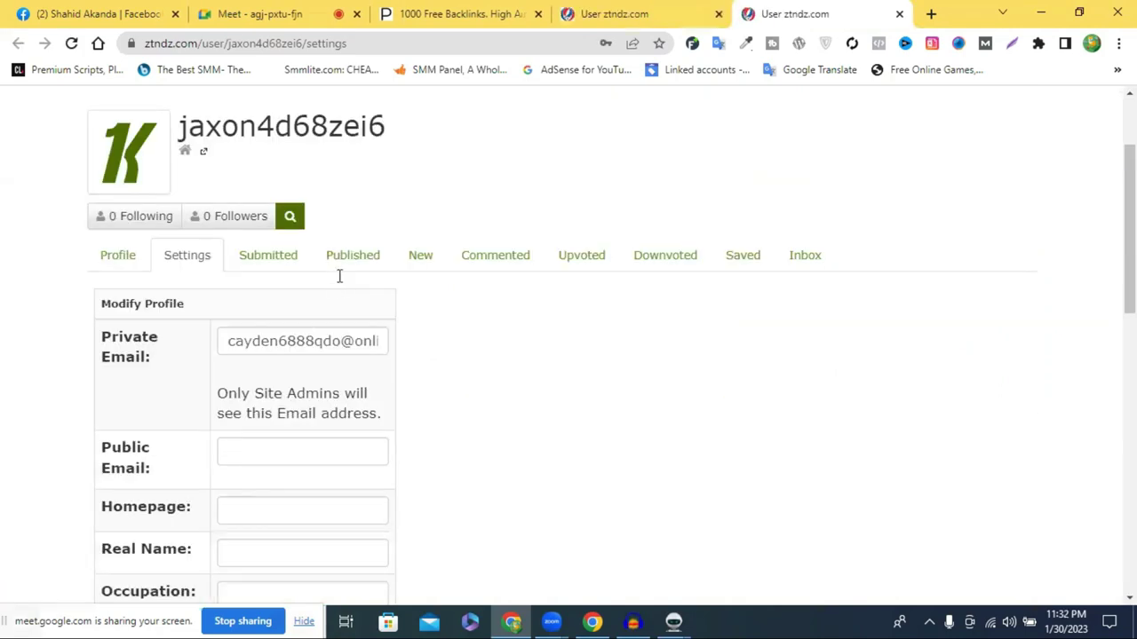
scroll(337, 276, "down", 2)
scroll(498, 286, "up", 4)
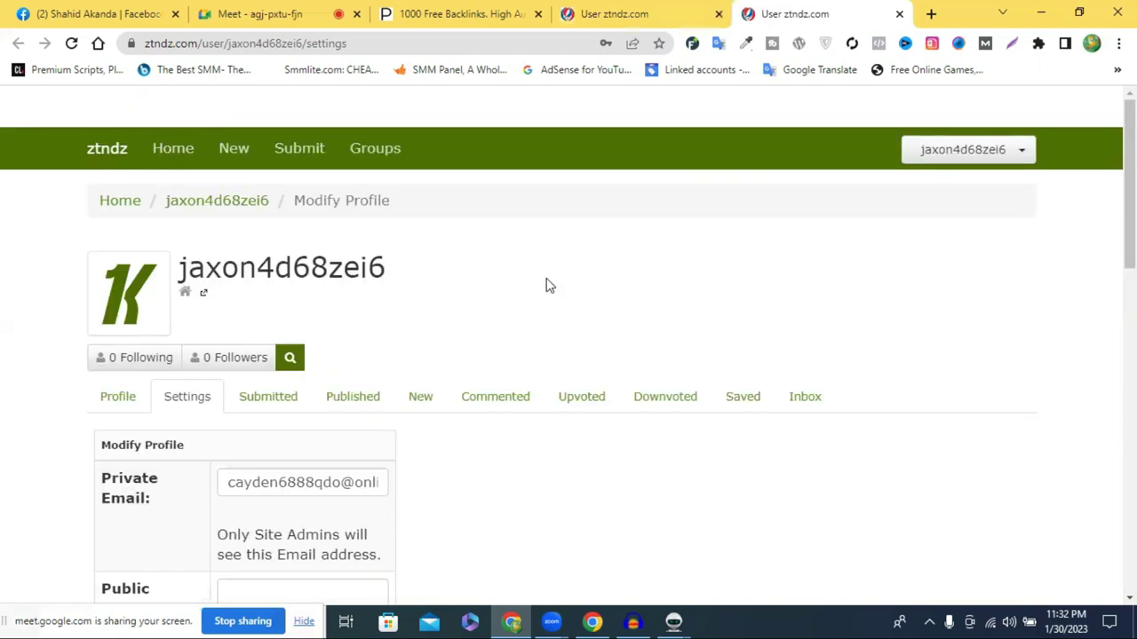
scroll(261, 270, "down", 1)
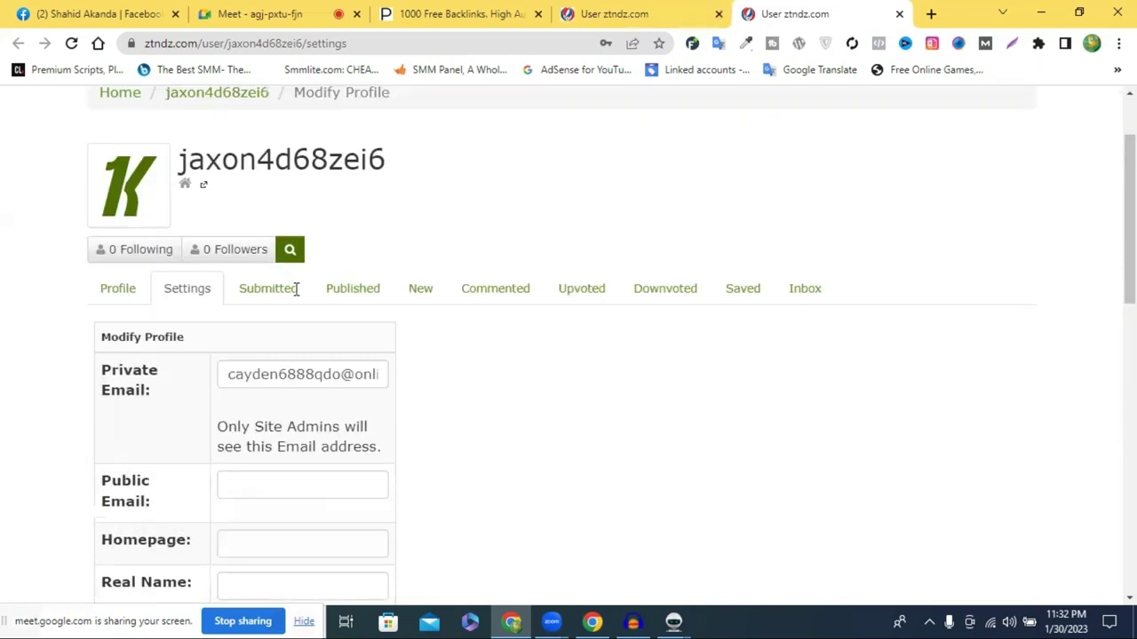
scroll(296, 289, "down", 5)
scroll(296, 289, "down", 2)
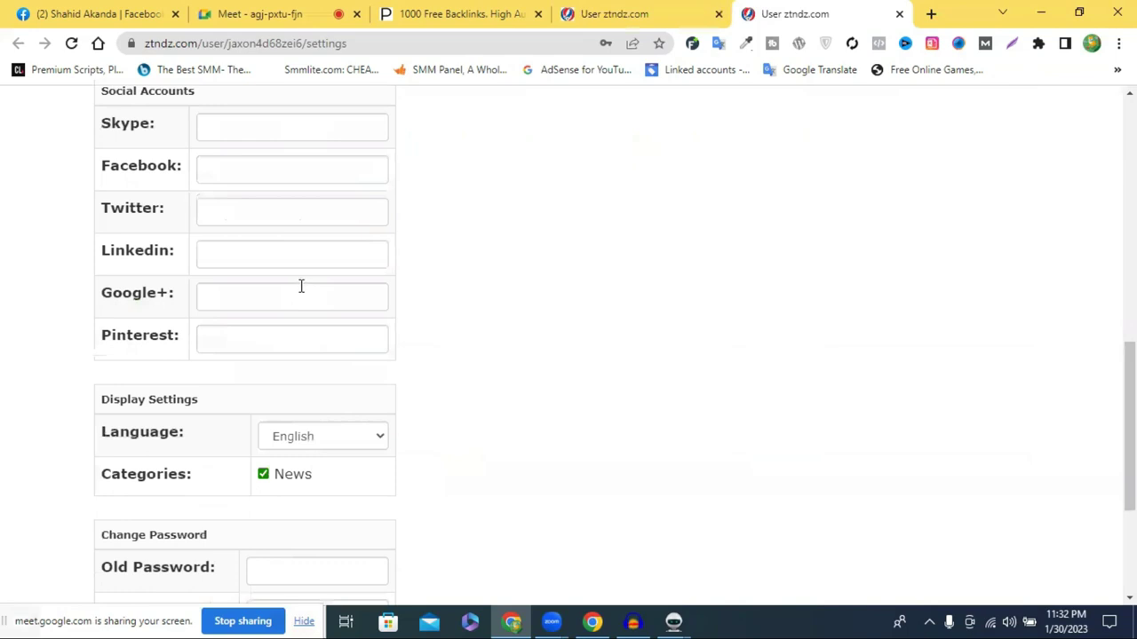
scroll(301, 284, "up", 2)
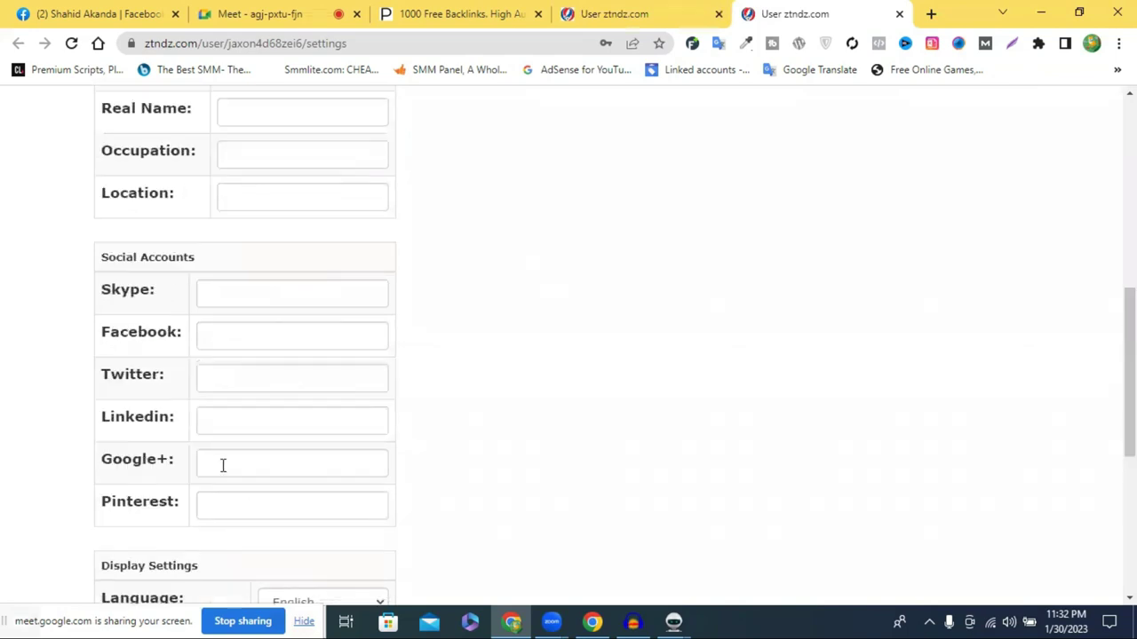
scroll(214, 380, "up", 2)
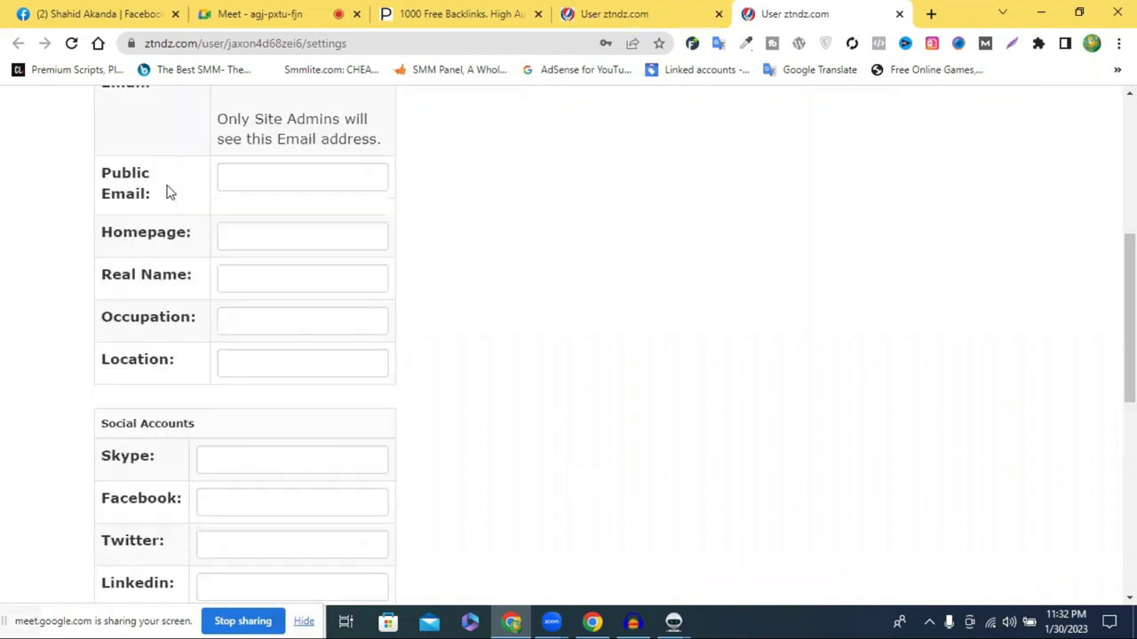
scroll(327, 315, "up", 2)
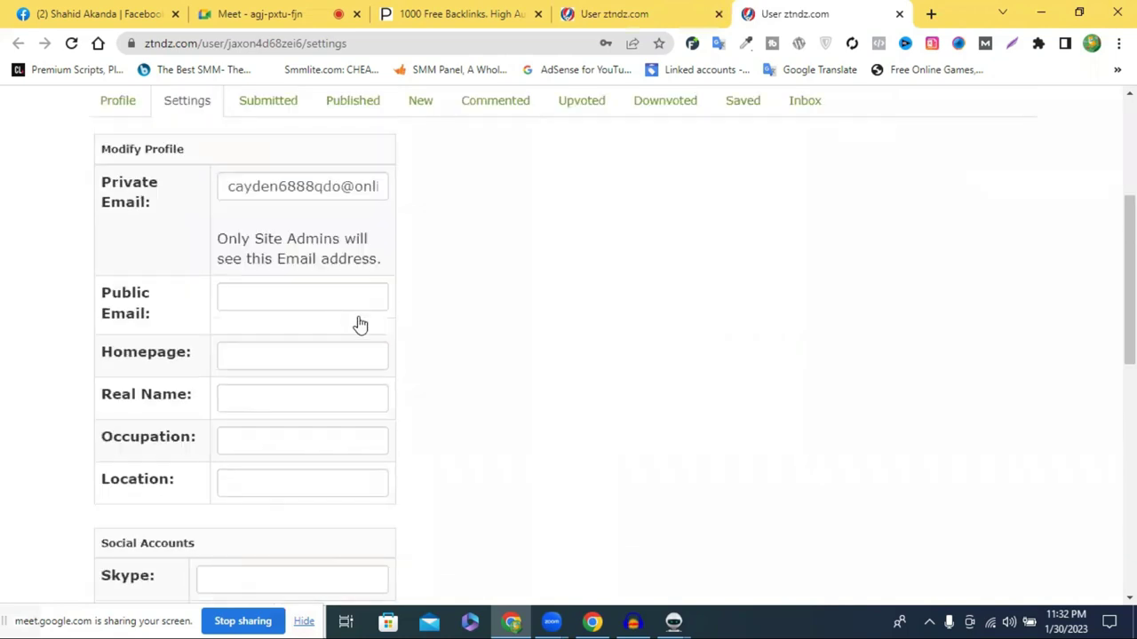
scroll(358, 322, "up", 2)
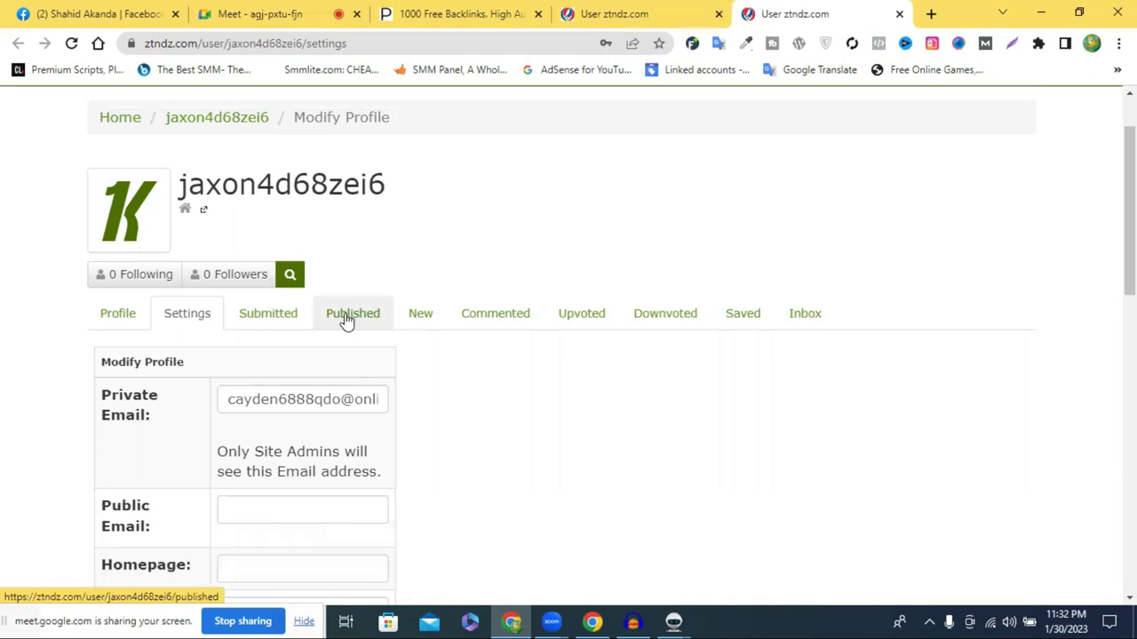
Check the Published and Submitted story lists, both showing no content yet
left_click(344, 313)
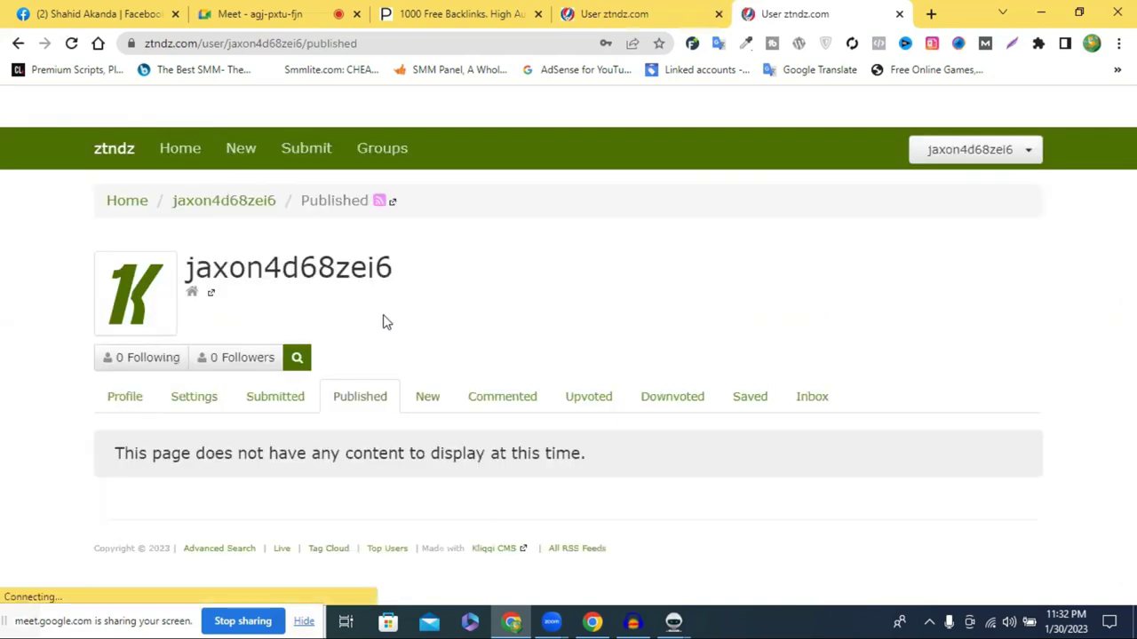
left_click(272, 406)
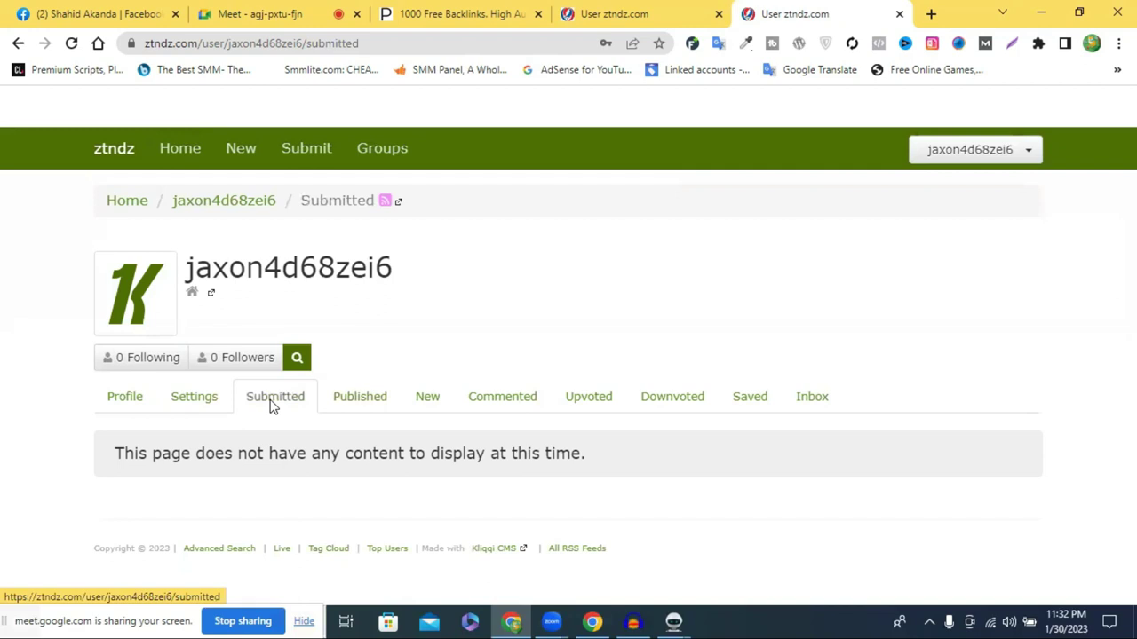
left_click(274, 402)
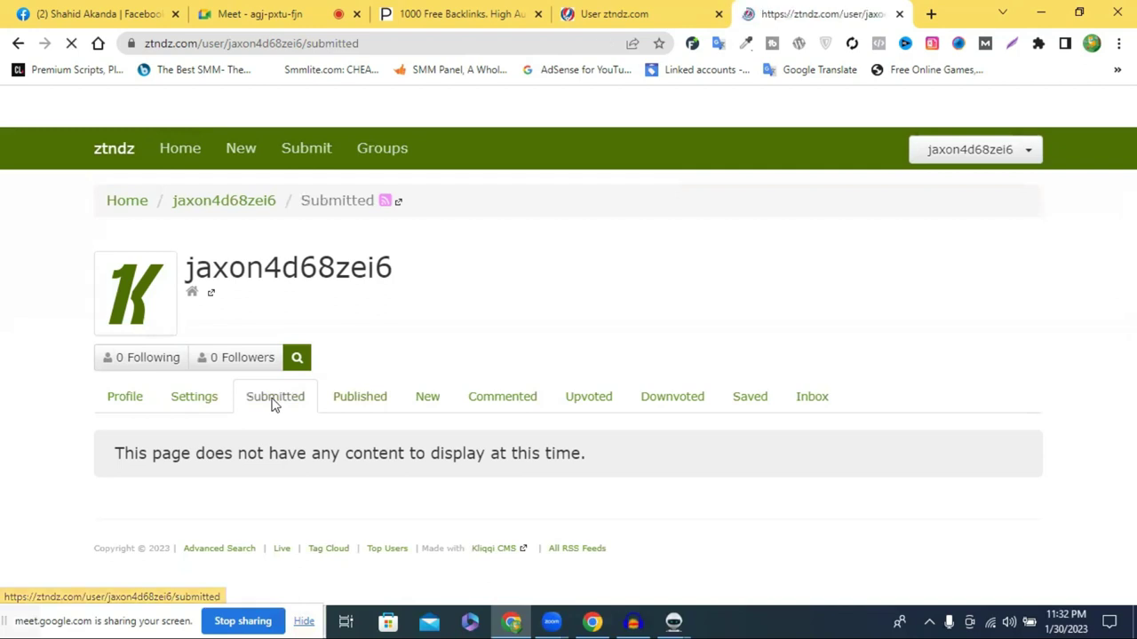
left_click(309, 152)
scroll(315, 164, "down", 1)
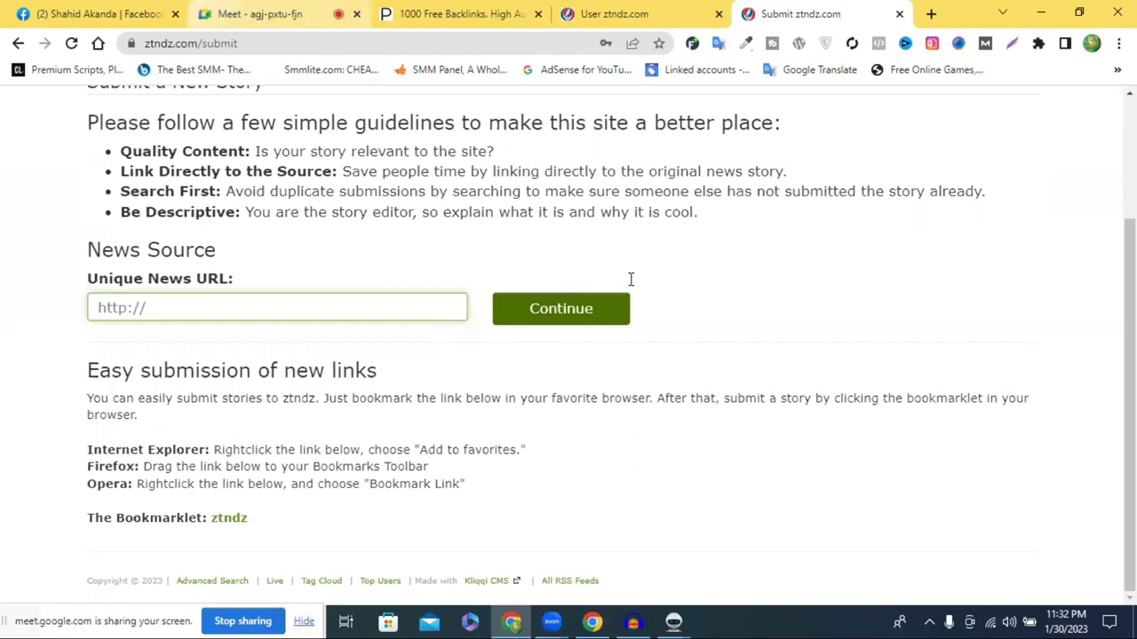
key("ctrl+1")
left_click(711, 298)
left_click_drag(726, 291, 340, 311)
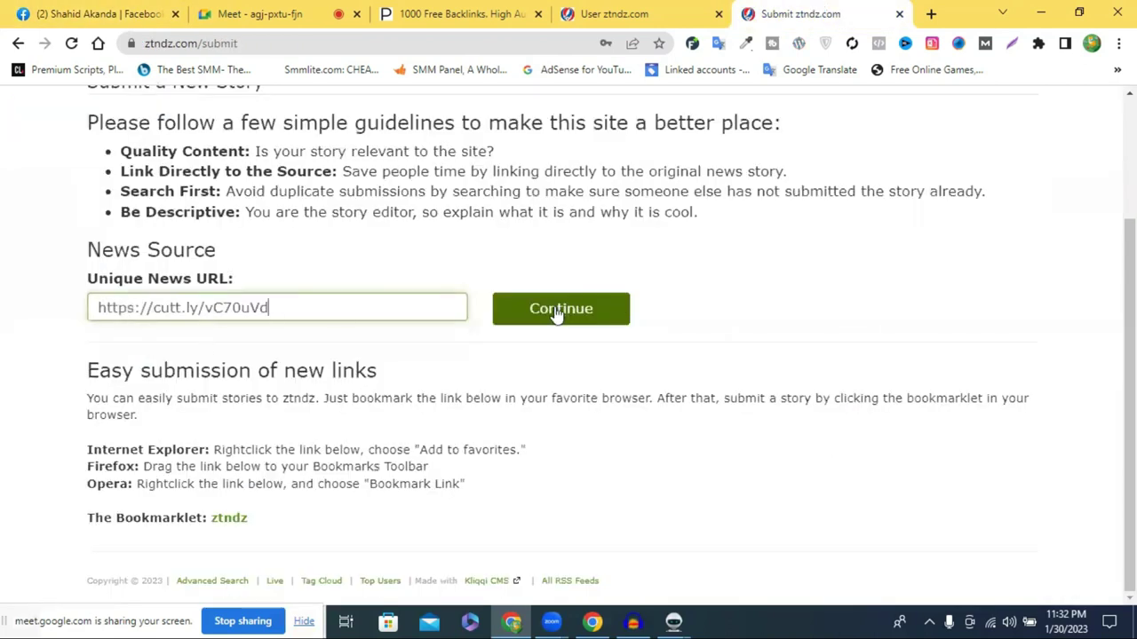
left_click(596, 311)
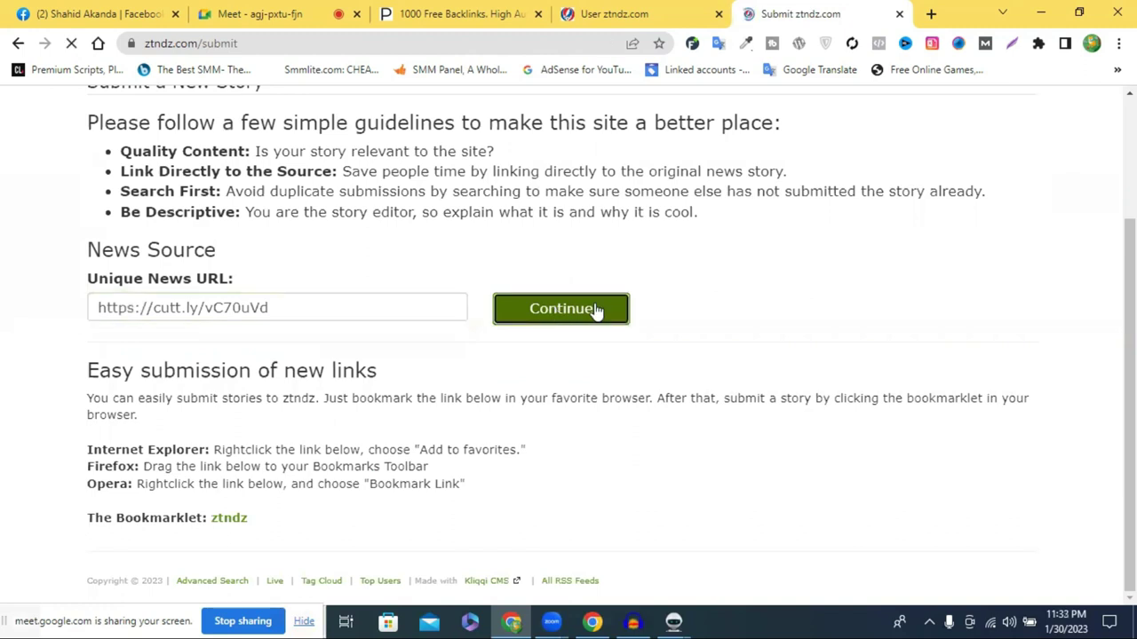
scroll(888, 174, "down", 2)
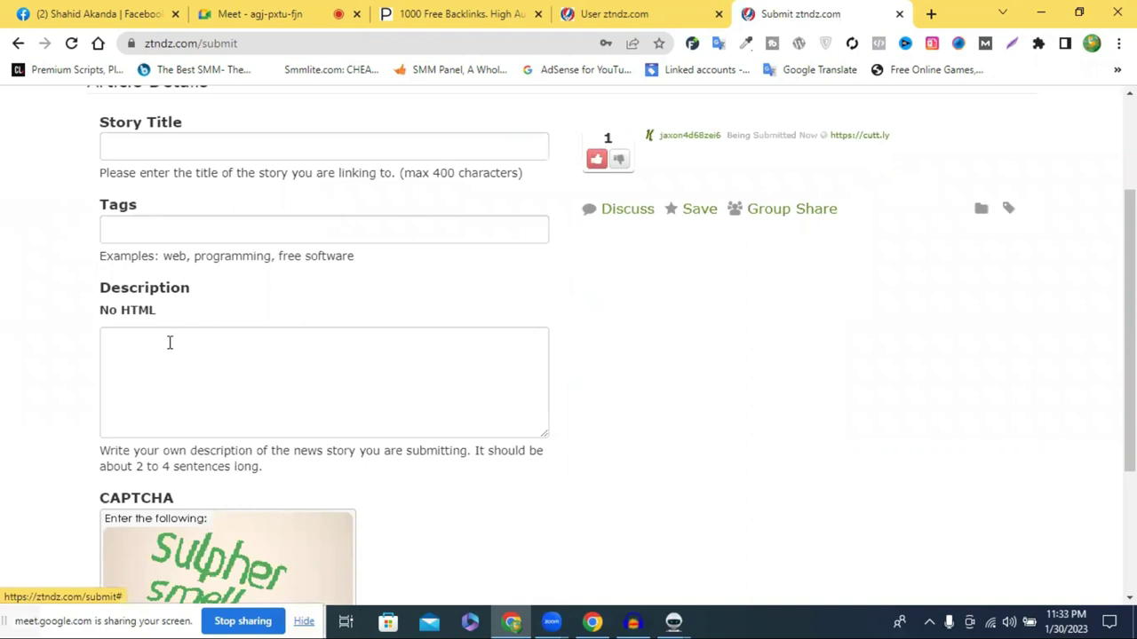
scroll(170, 342, "up", 2)
left_click(165, 315)
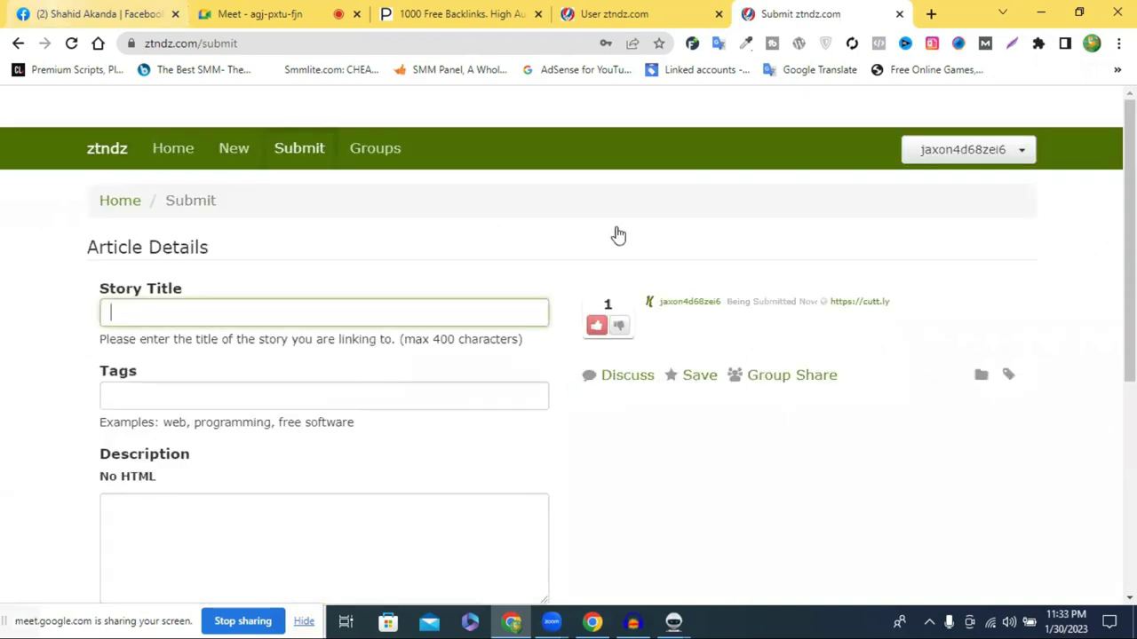
Copy the headset product name from the Facebook post into Story Title
key("ctrl+1")
left_click_drag(527, 243, 835, 258)
key("ctrl+c")
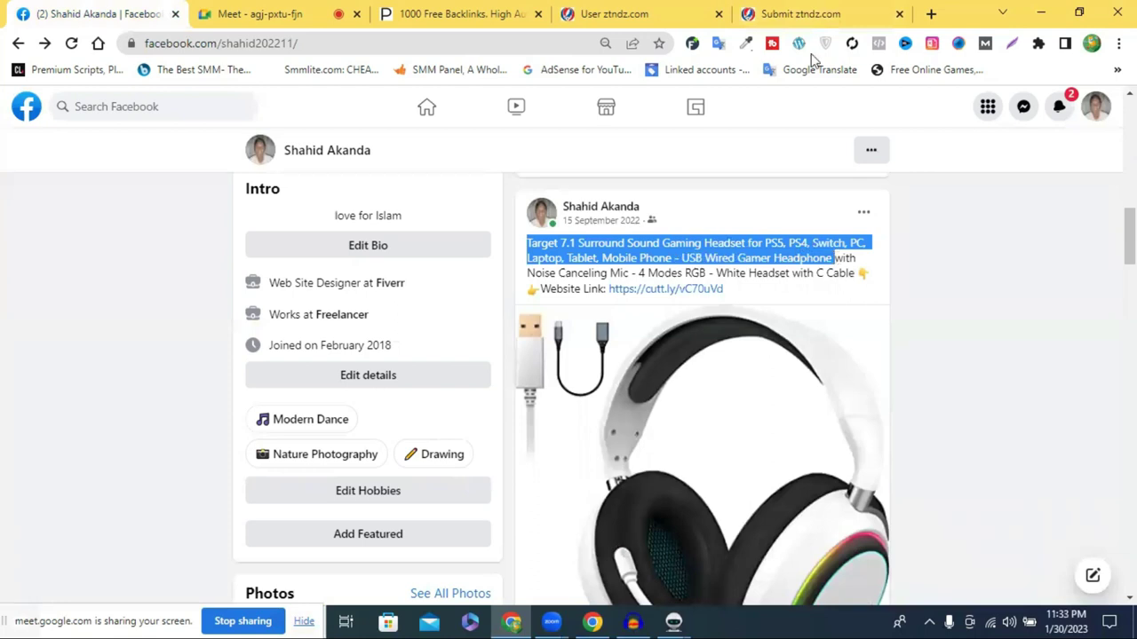
key("ctrl+9")
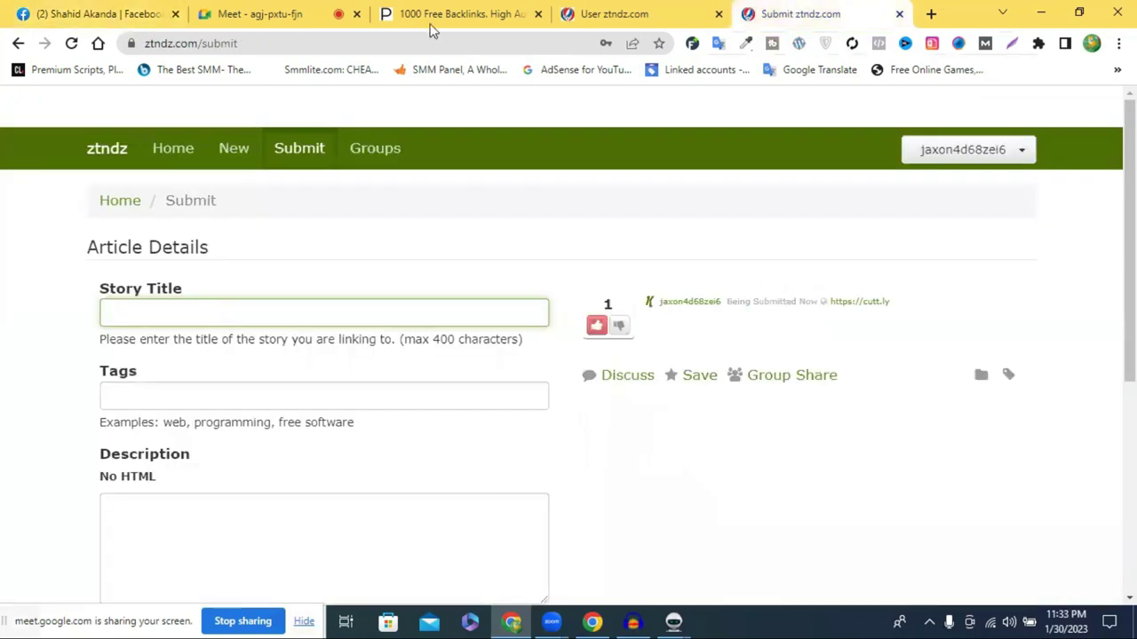
key("ctrl+v")
Paste the full headset post text, with its cutt.ly link, into Description
left_click(554, 11)
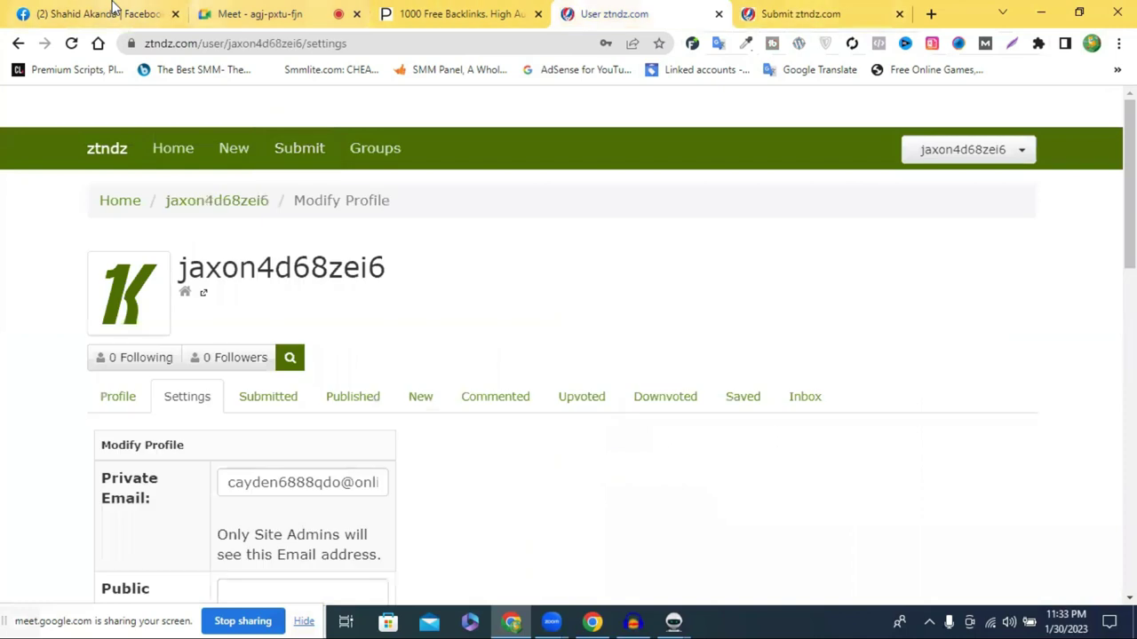
key("ctrl+1")
left_click(724, 289)
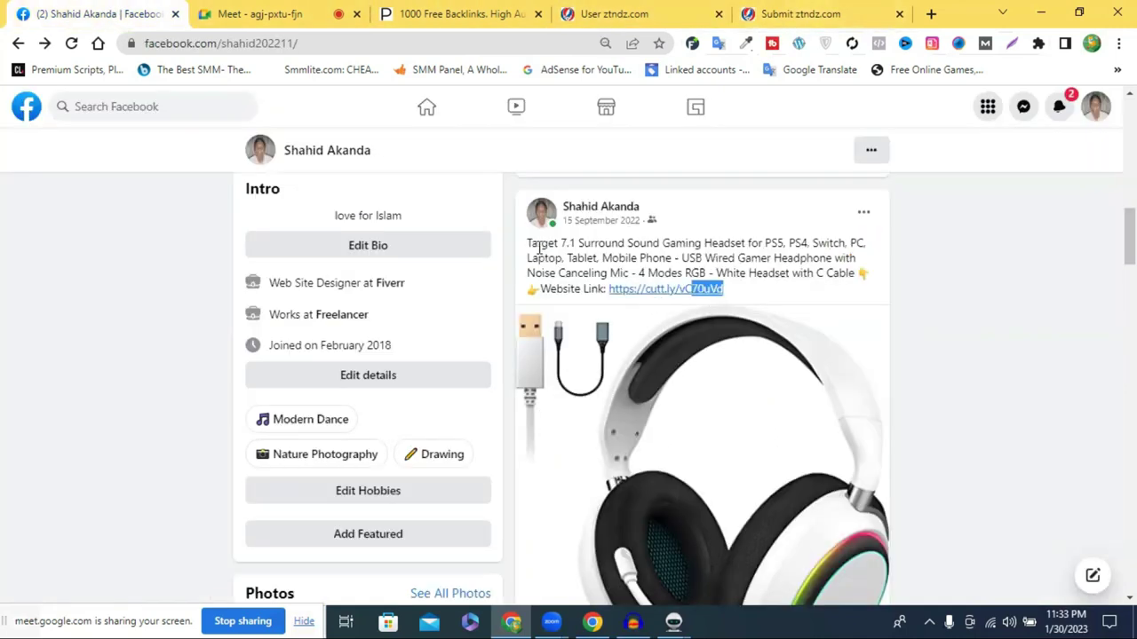
left_click(525, 249, "shift")
key("ctrl+c")
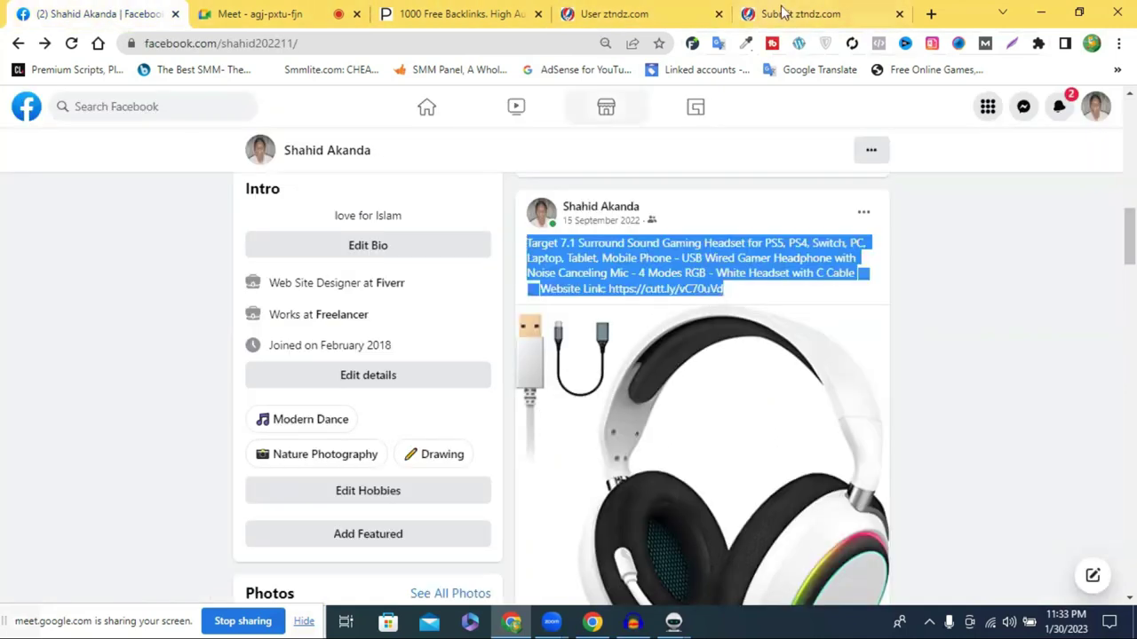
key("ctrl+9")
left_click(161, 533)
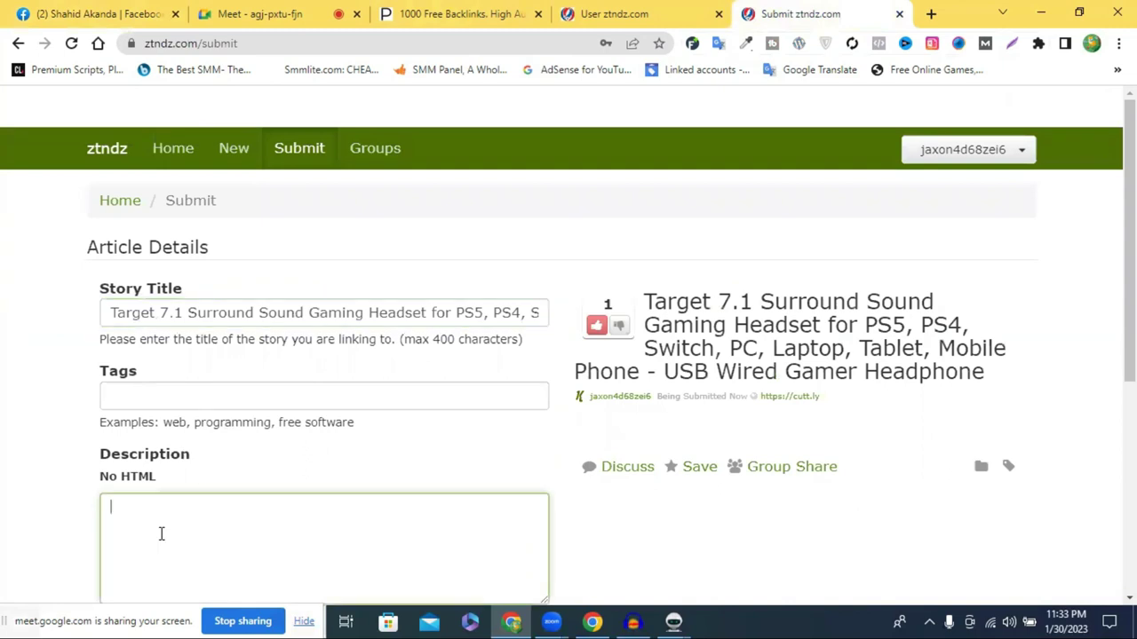
key("ctrl+v")
scroll(216, 373, "down", 3)
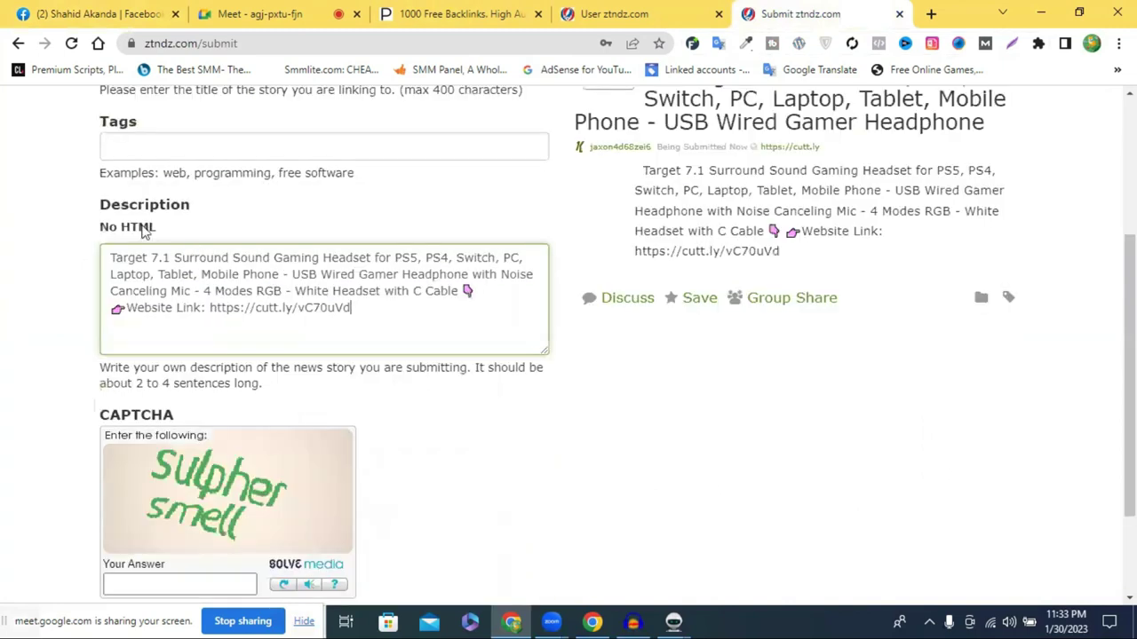
scroll(142, 224, "up", 1)
Add 'Surround Sound Gaming Headset' from the description as the story tag
left_click(142, 225)
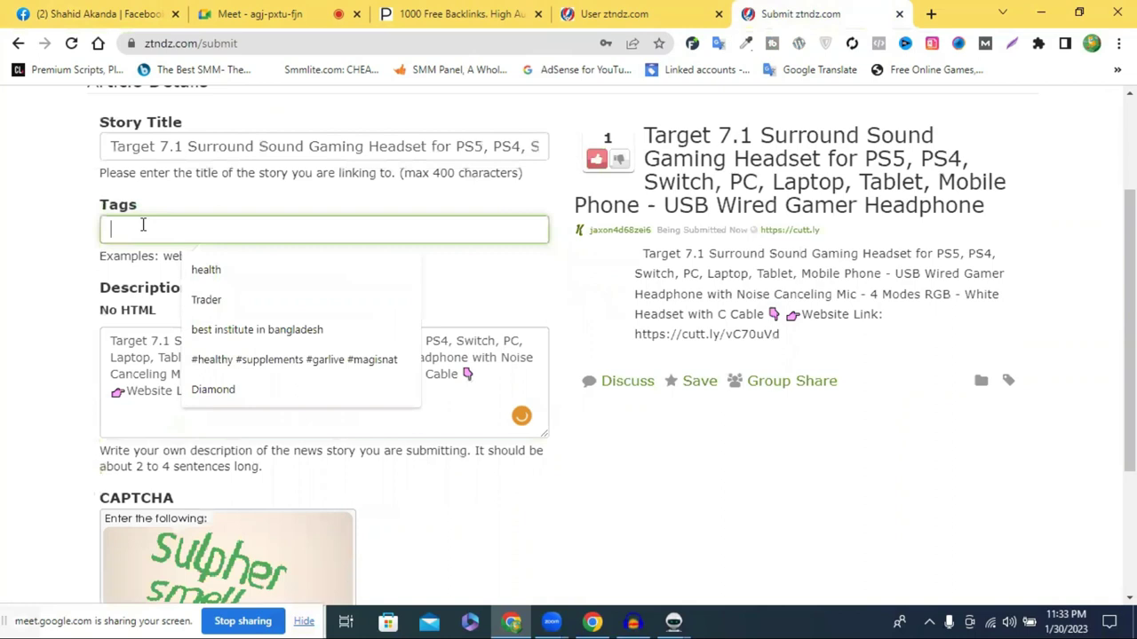
right_click(156, 229)
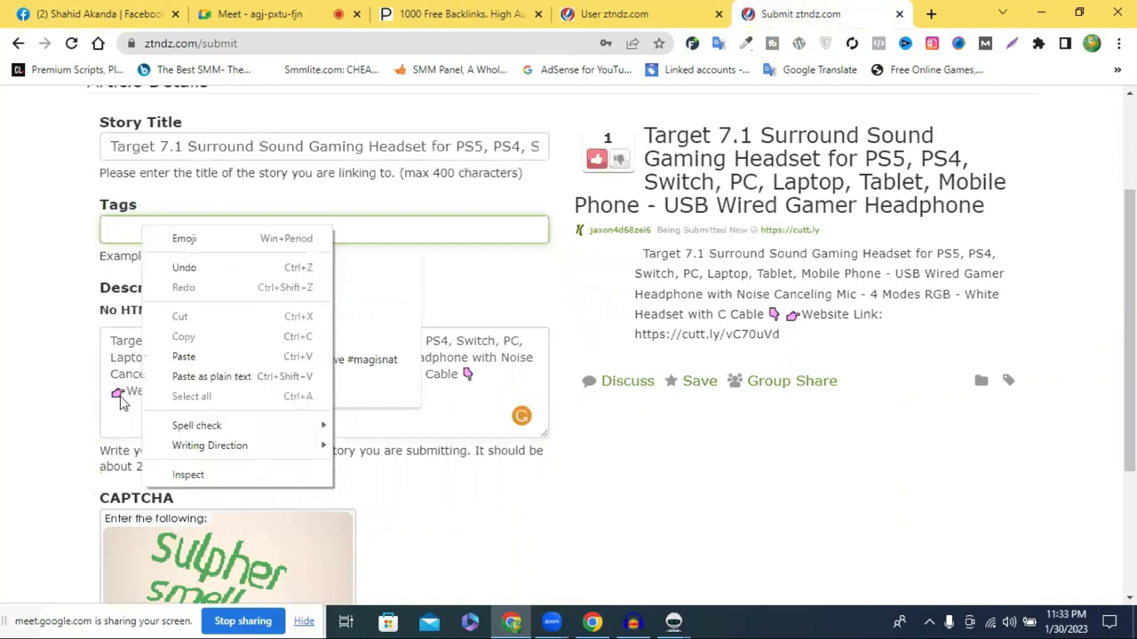
left_click(174, 341)
left_click_drag(280, 340, 378, 341)
key("ctrl+c")
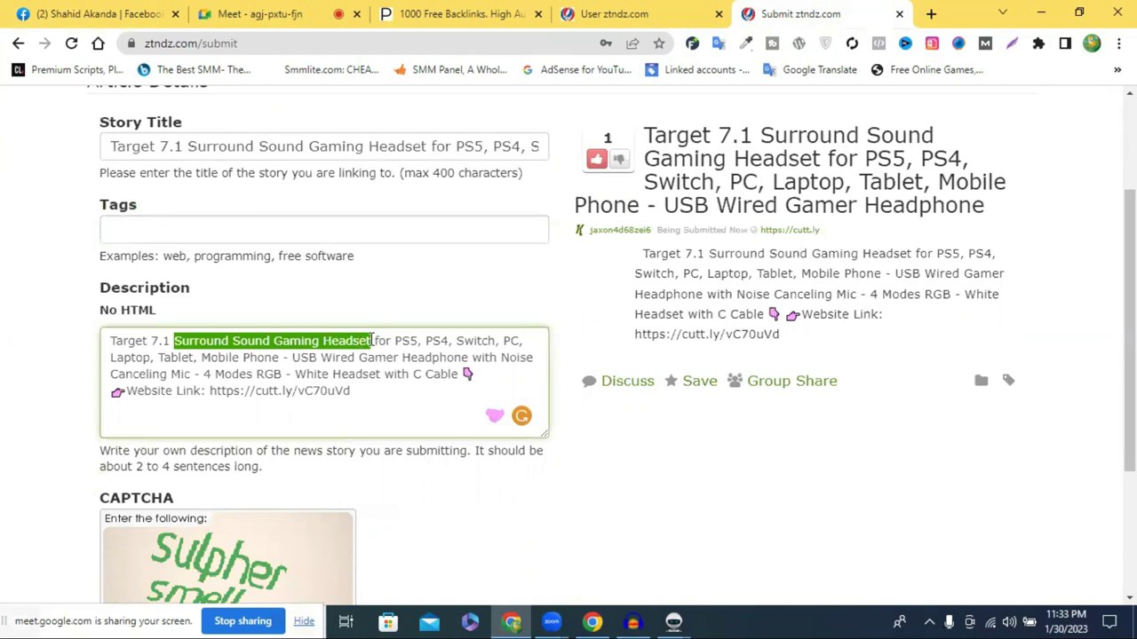
left_click(206, 230)
key("ctrl+v")
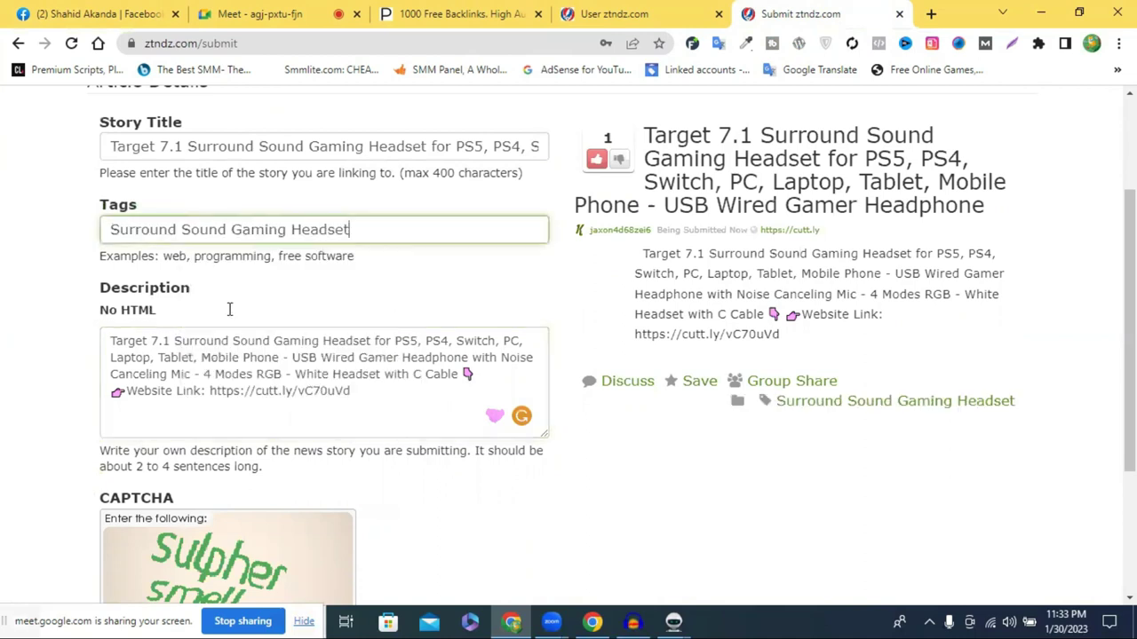
scroll(146, 504, "down", 2)
Enter 'sulpher smell' as the CAPTCHA answer
left_click(146, 505)
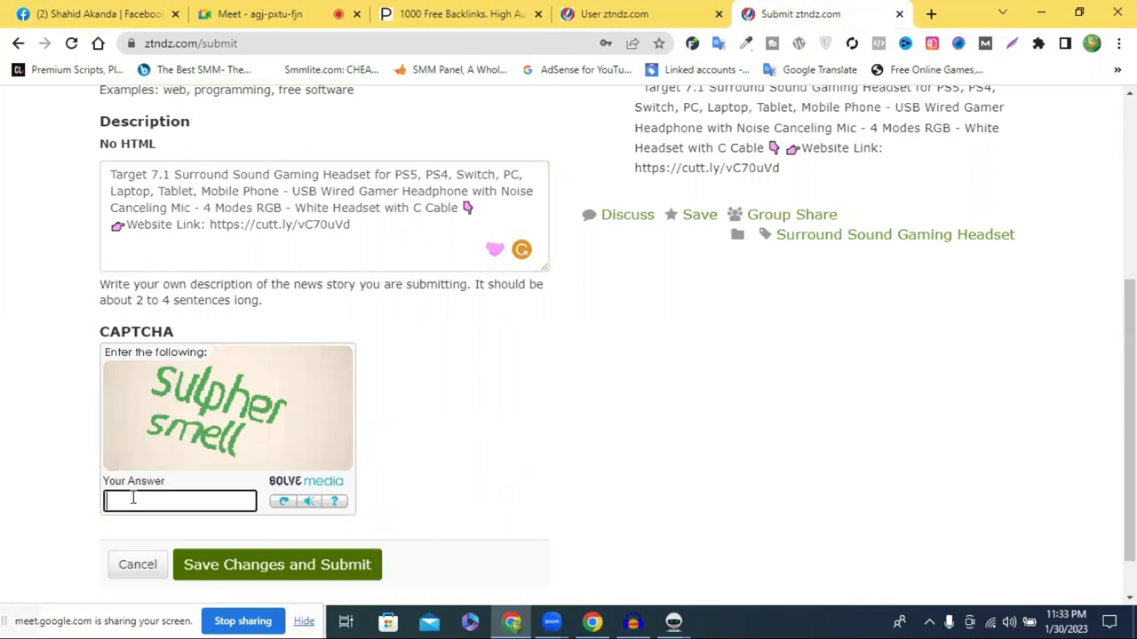
type("sulpher")
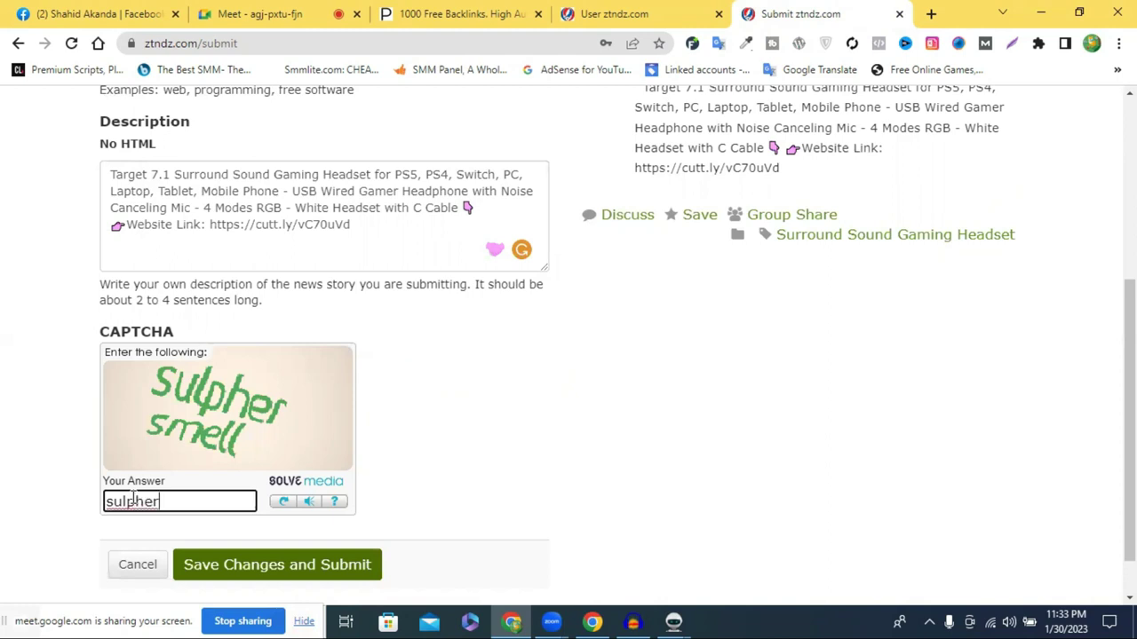
type(" smell")
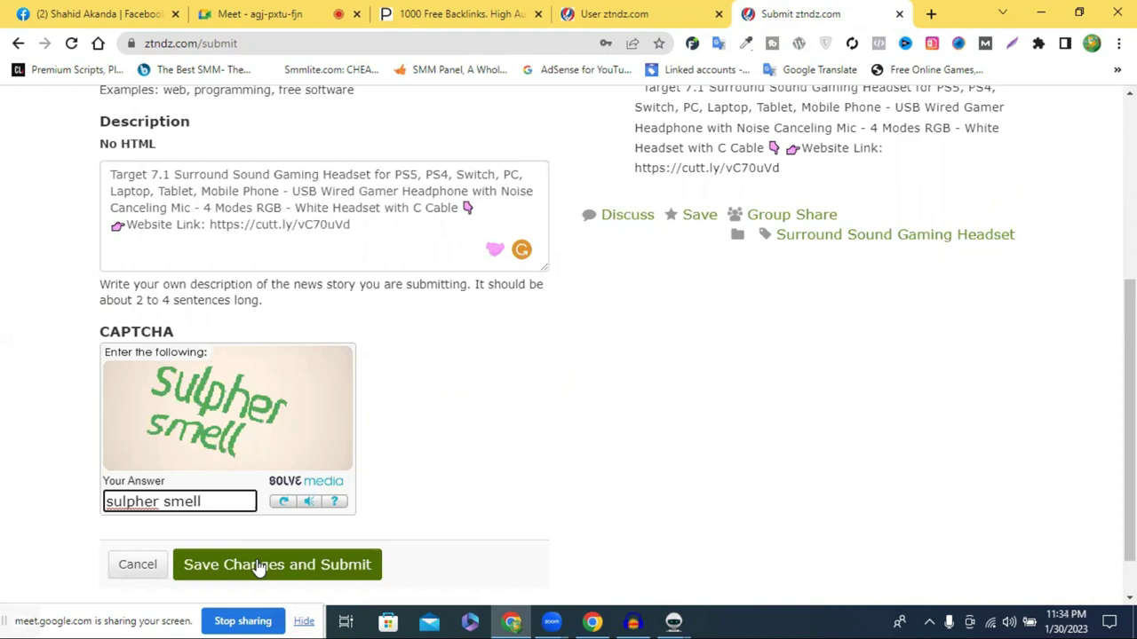
Submit the headset story so it is published on ztndz.com
left_click(290, 551)
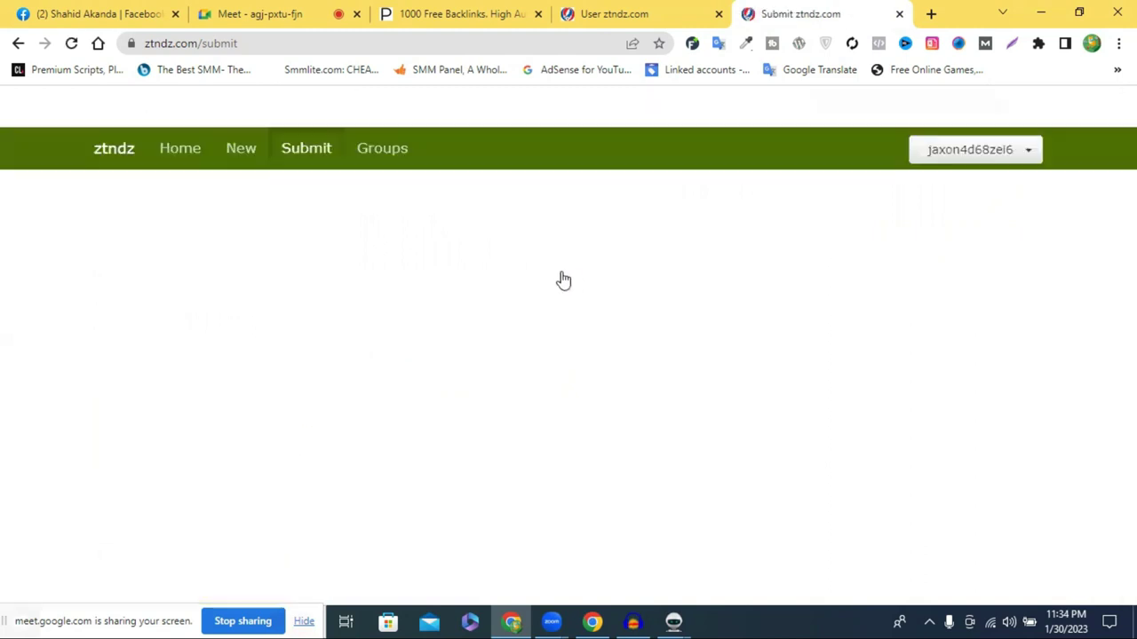
scroll(735, 307, "down", 2)
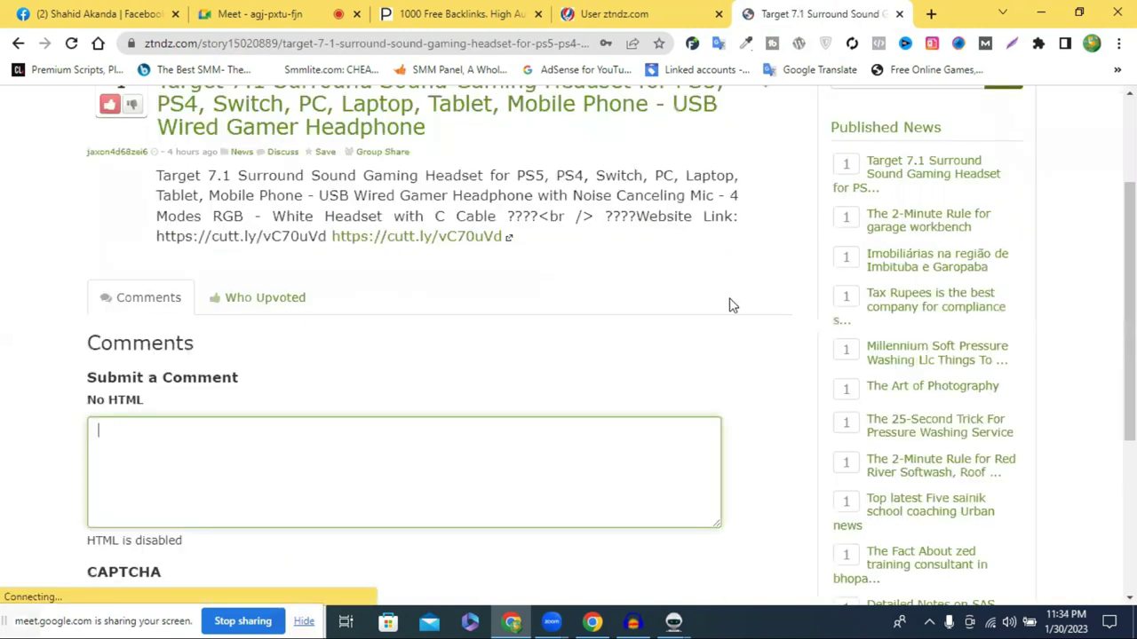
scroll(343, 247, "up", 2)
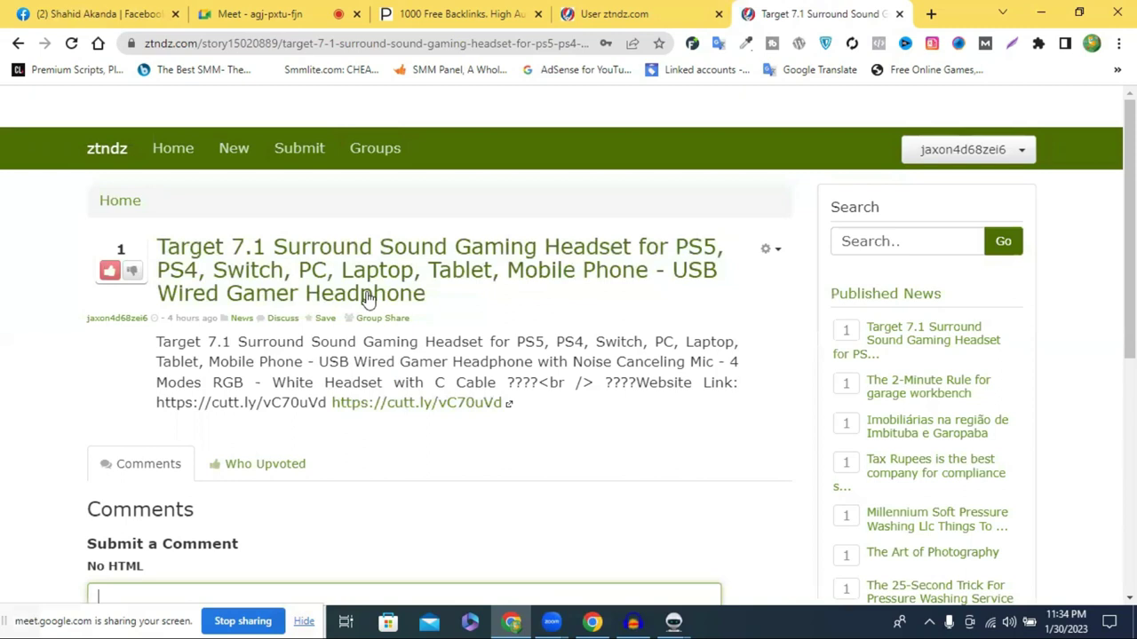
Open the story's link in a new tab to confirm the Amazon headset page, then close it
right_click(407, 270)
left_click(337, 265)
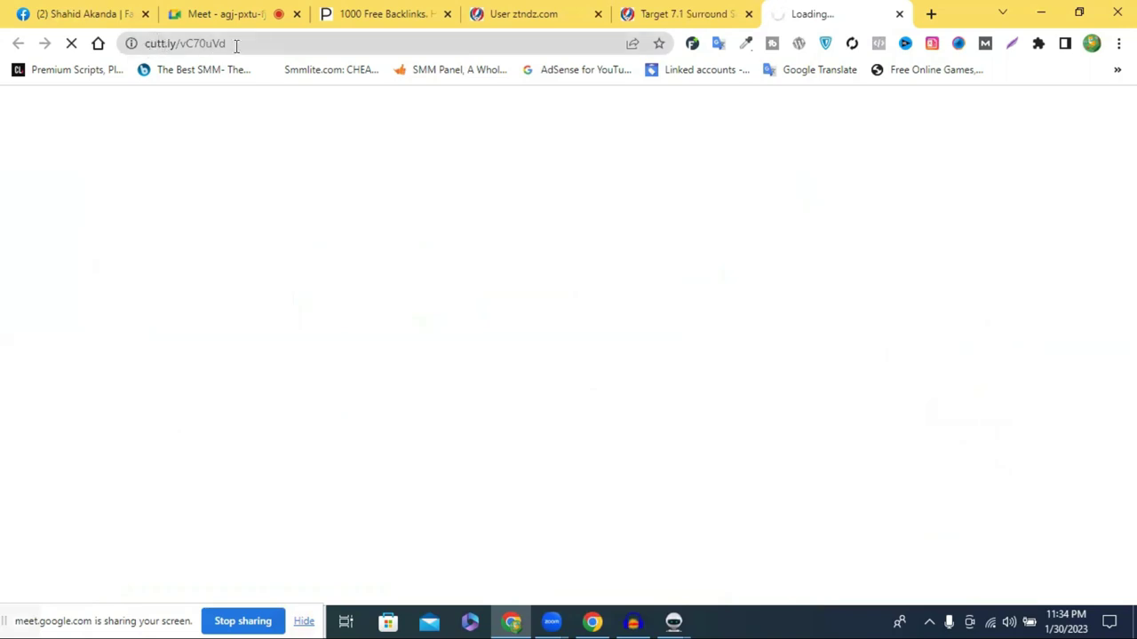
left_click(684, 18)
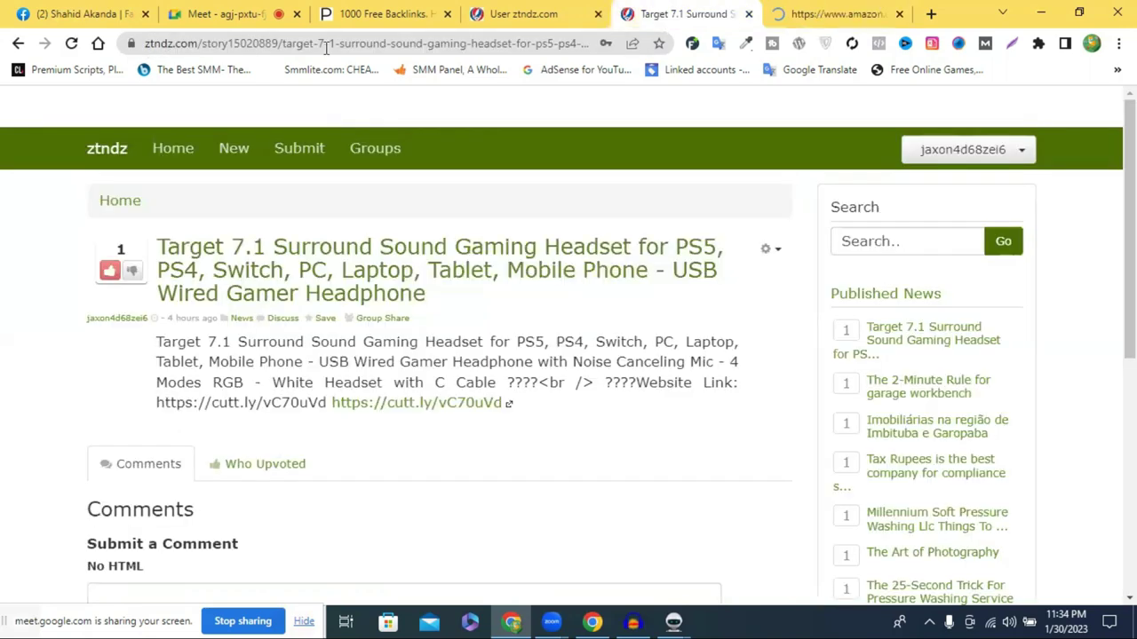
key("ctrl+Tab")
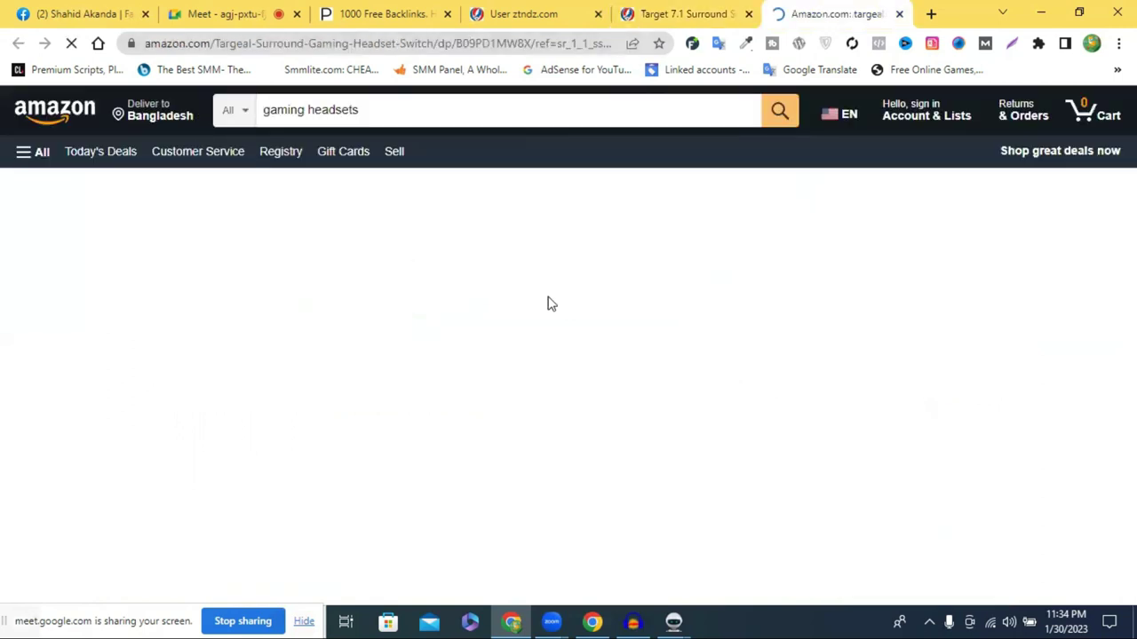
scroll(323, 281, "down", 2)
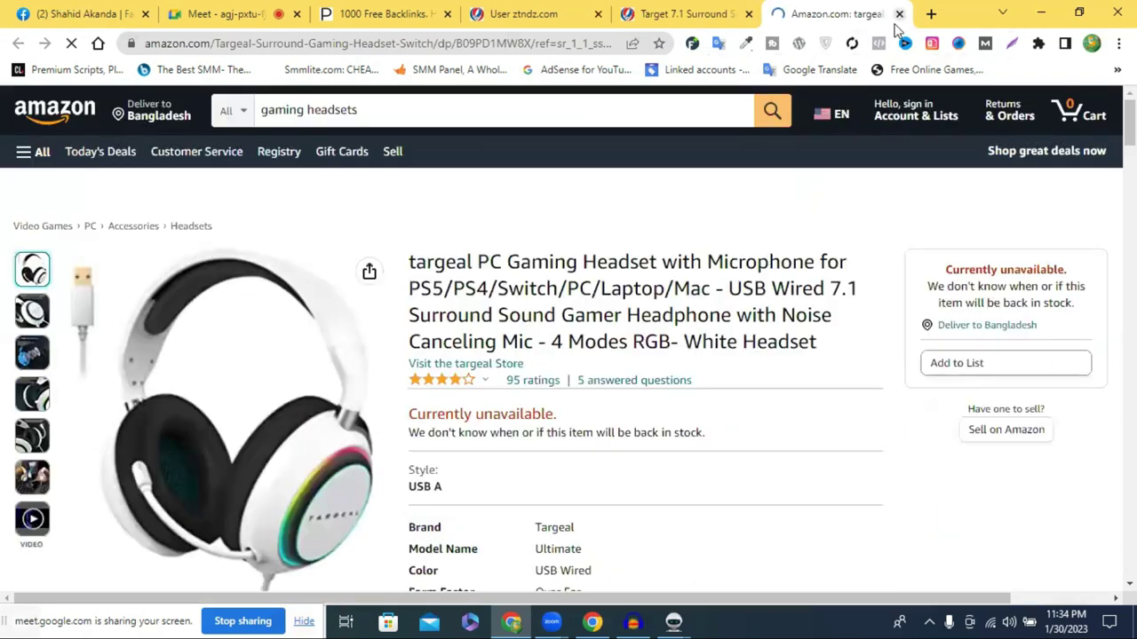
left_click(900, 13)
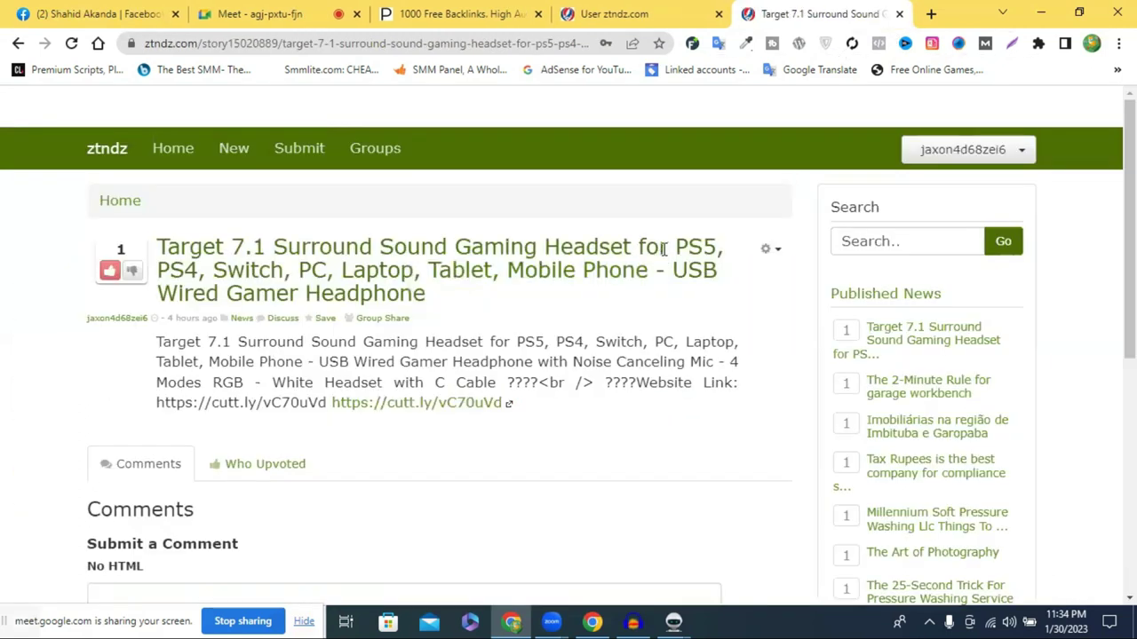
scroll(138, 202, "down", 1)
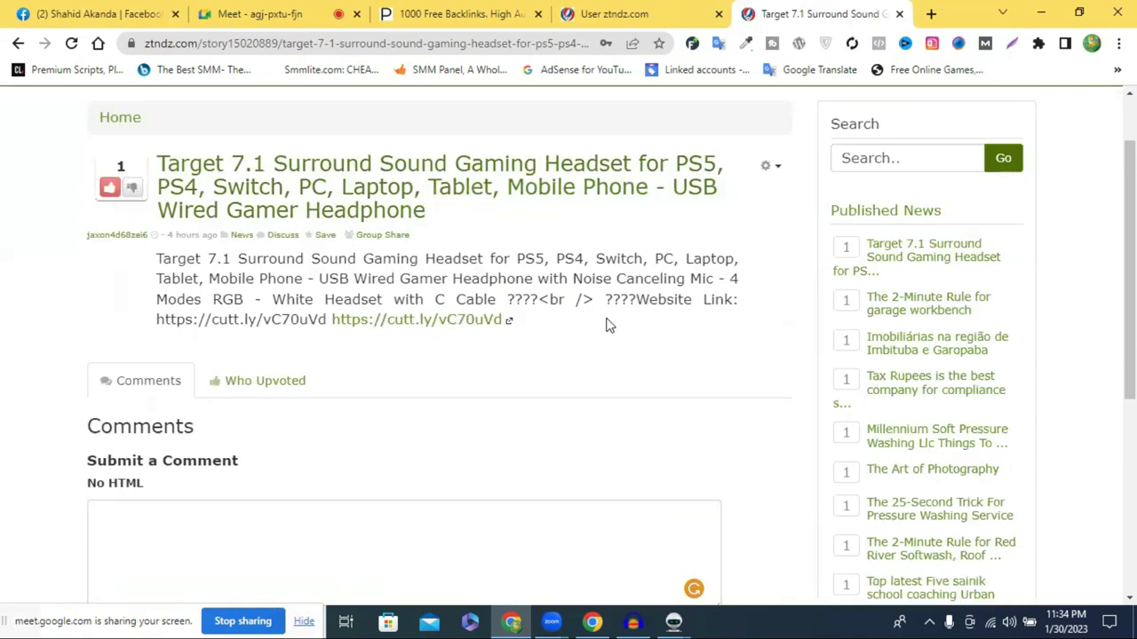
scroll(606, 322, "up", 1)
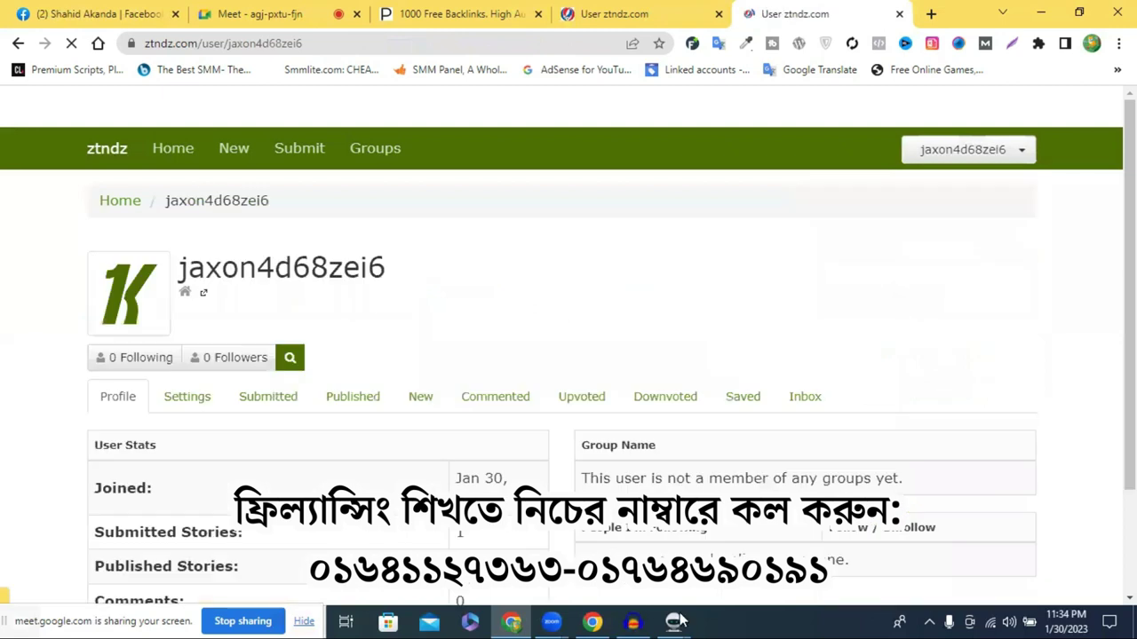
Copy the socialnetworkadsinfo.com address from Money Robot's task grid and load it in a new Chrome tab
key("alt+Tab")
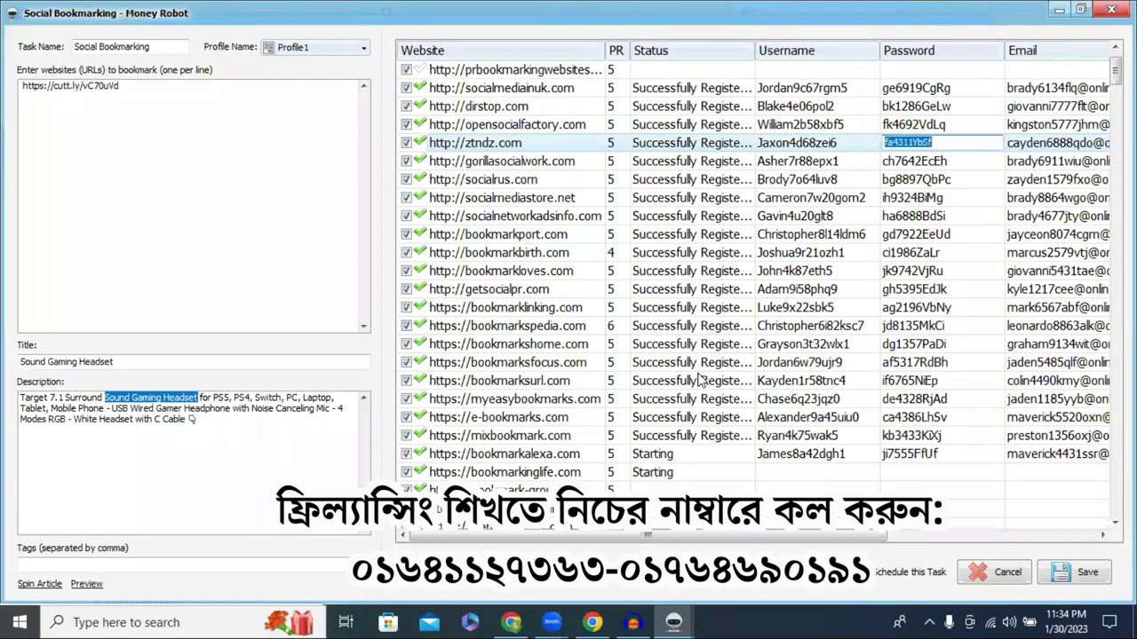
left_click(491, 215)
left_click(496, 213)
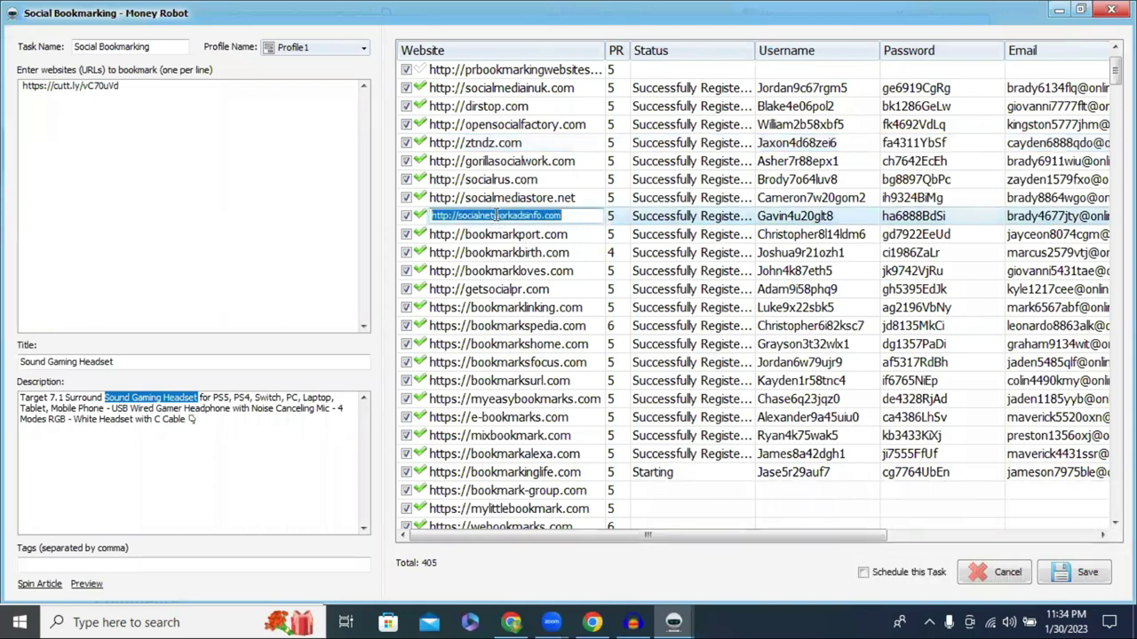
left_click(495, 215)
double_click(496, 215)
key("ctrl+c")
left_click(595, 621)
left_click(511, 621)
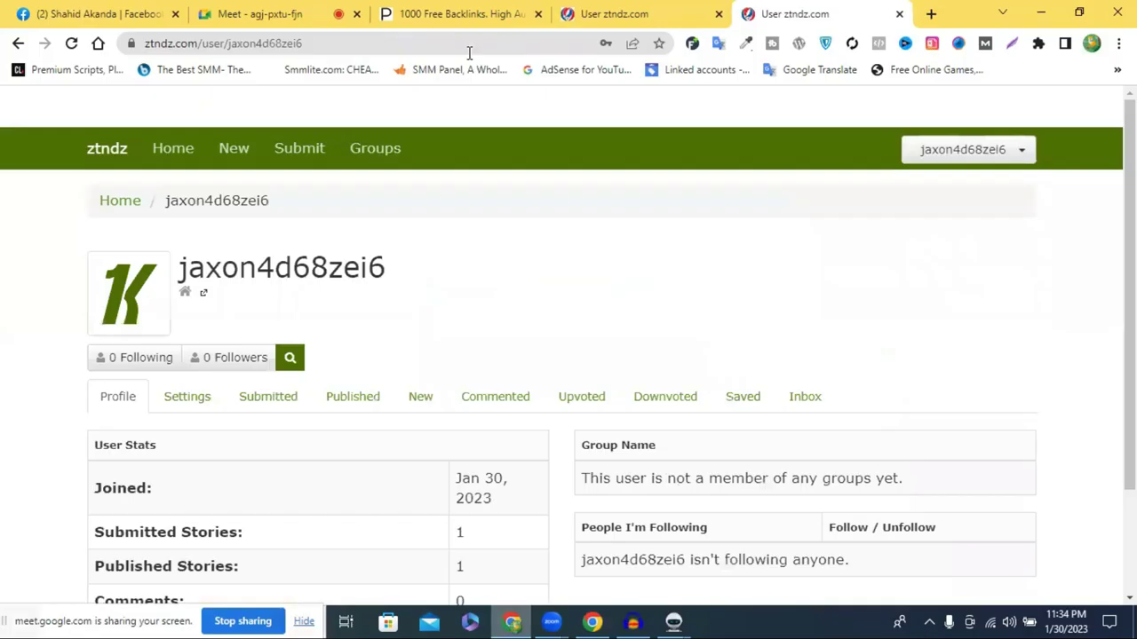
key("ctrl+t")
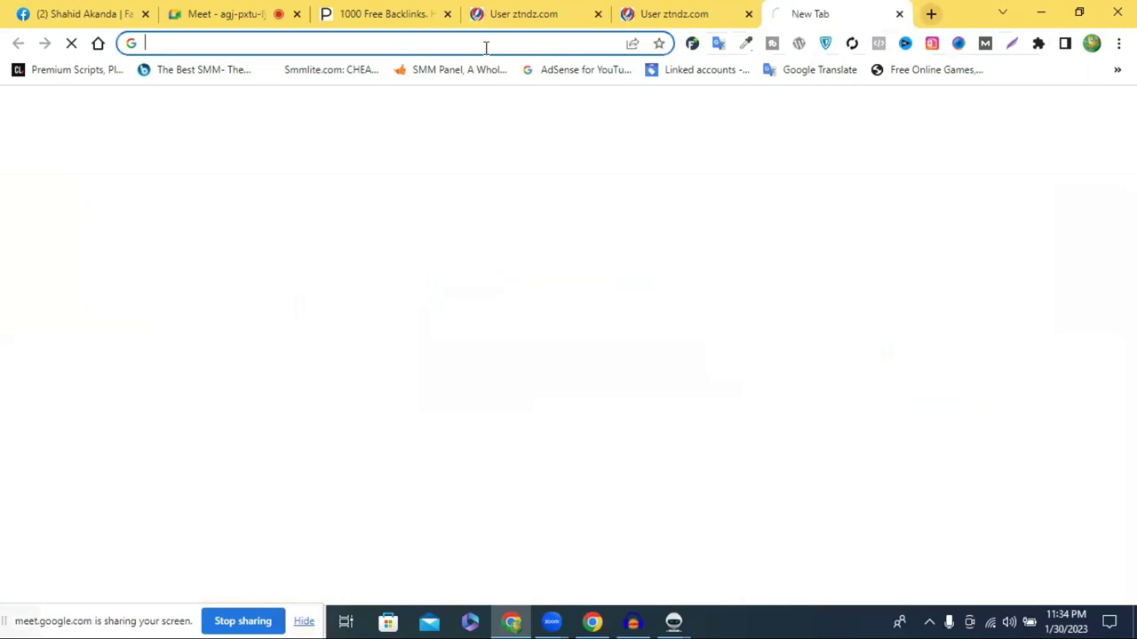
key("ctrl+v")
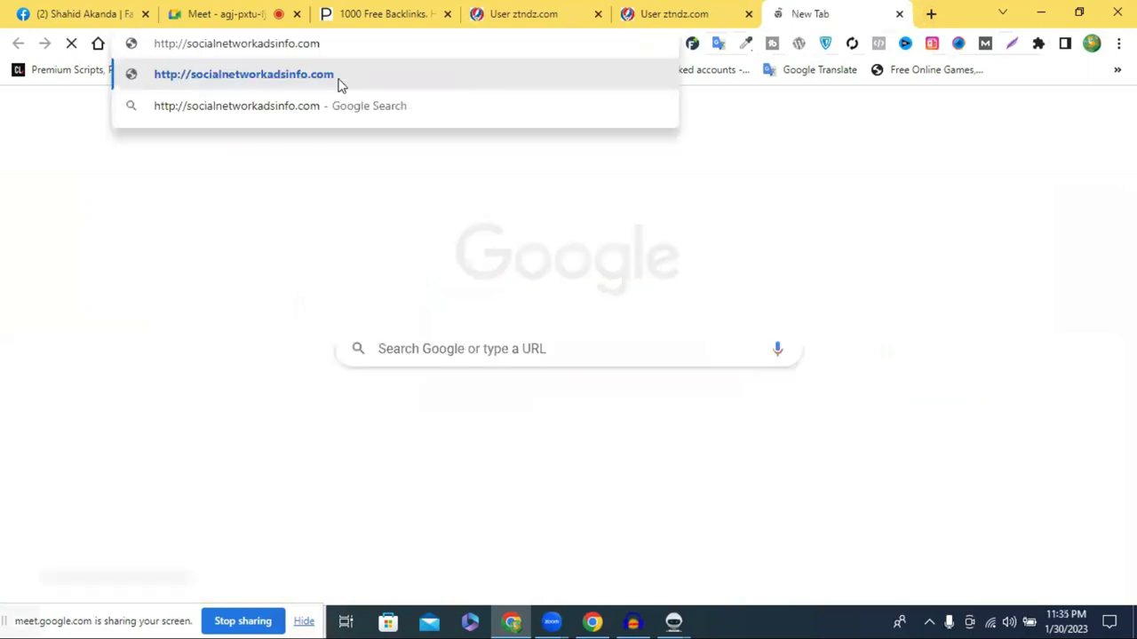
key("Return")
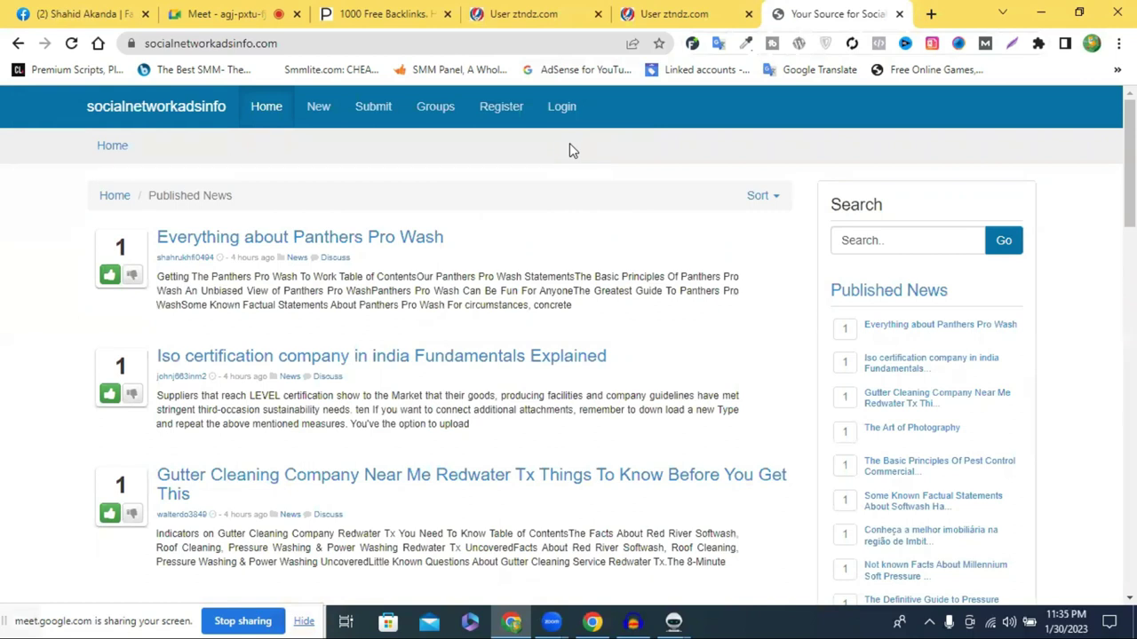
Open the login form and paste the Money Robot-registered username into it
left_click(561, 107)
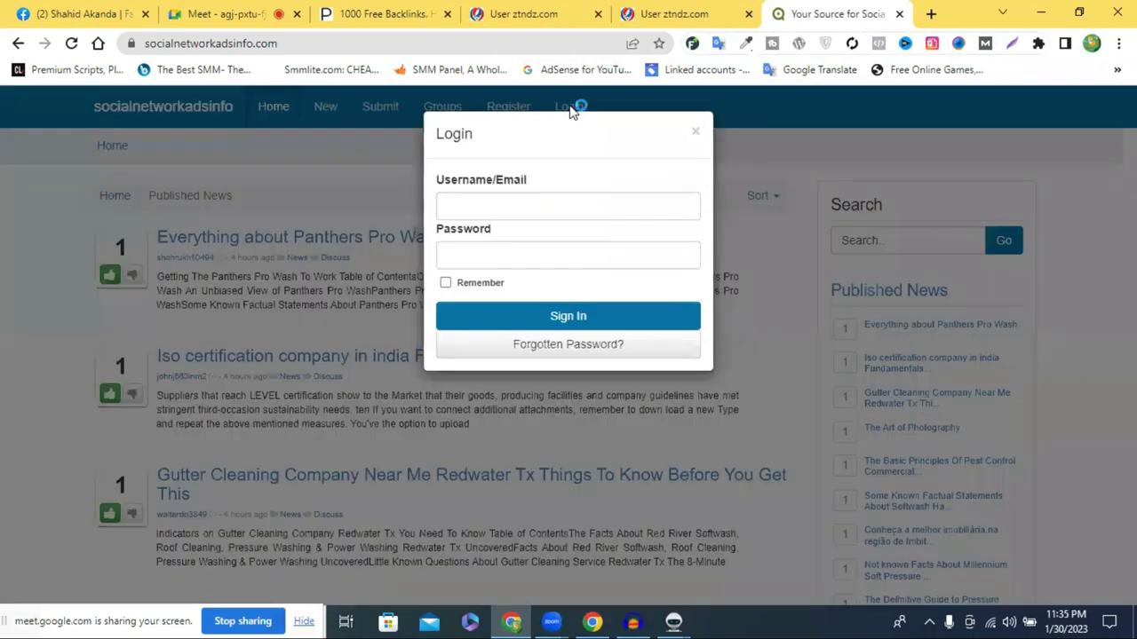
mouse_move(673, 620)
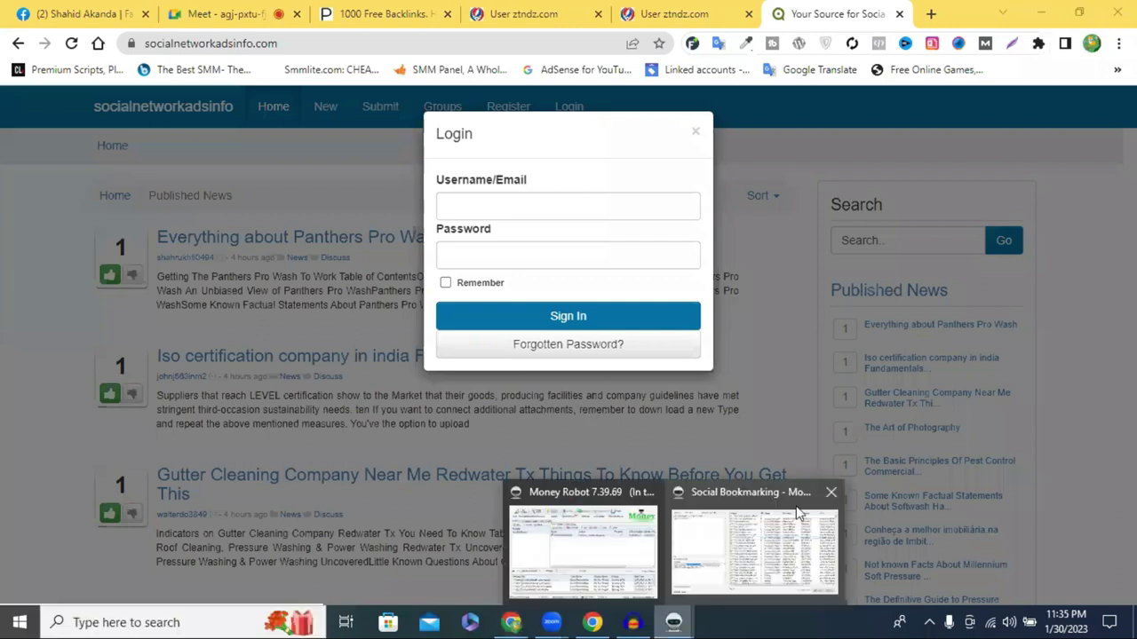
left_click(797, 512)
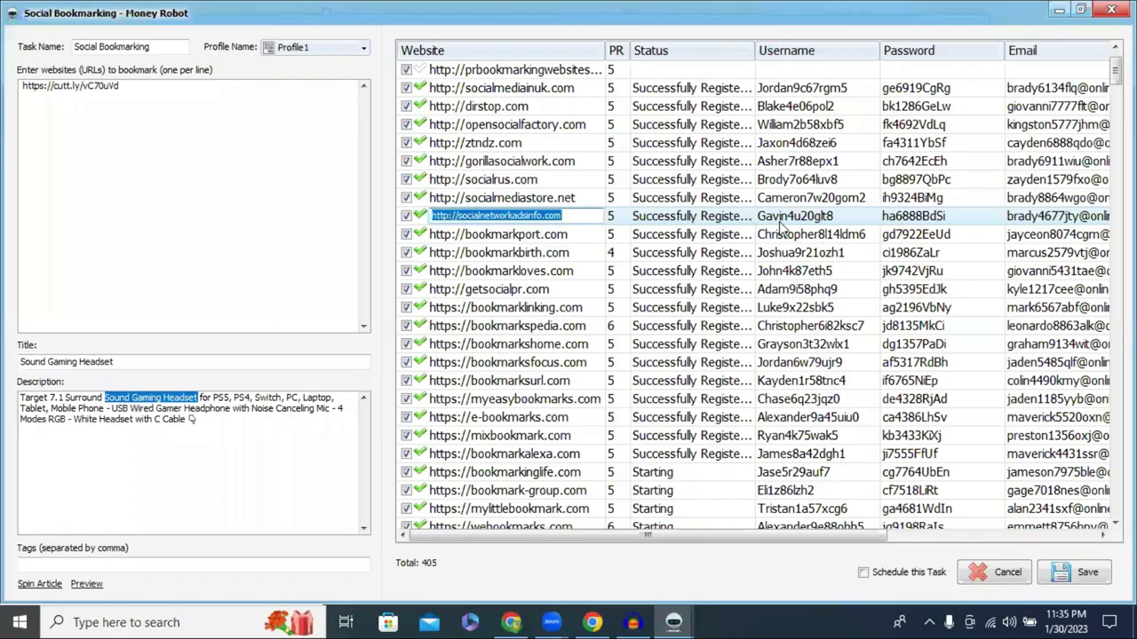
left_click(790, 216)
key("ctrl+c")
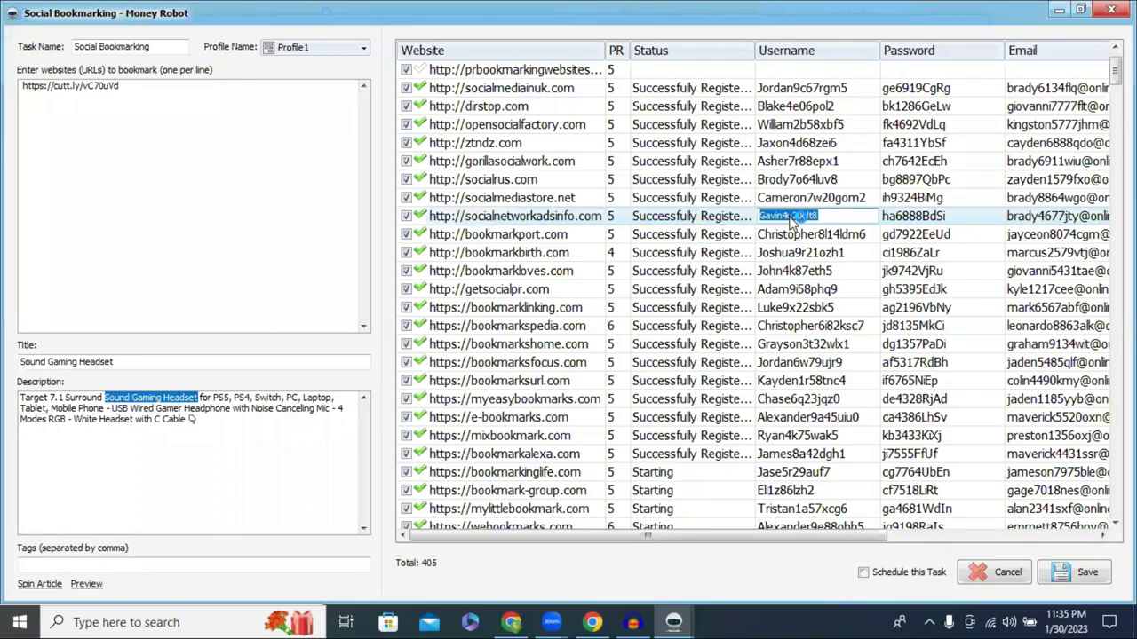
left_click(511, 622)
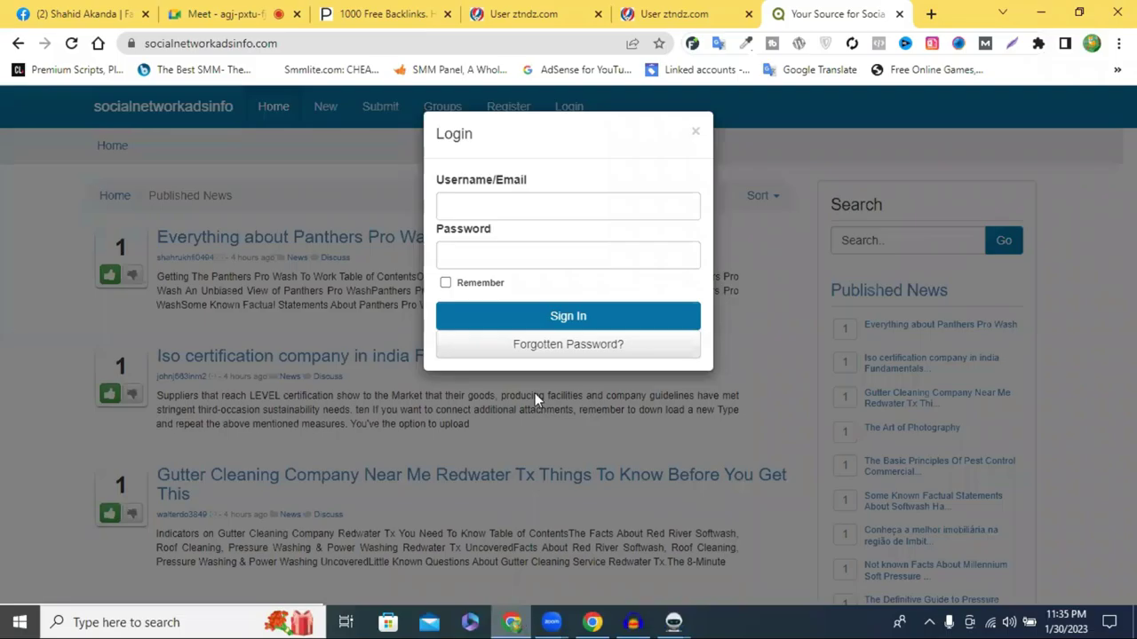
left_click(501, 203)
key("ctrl+v")
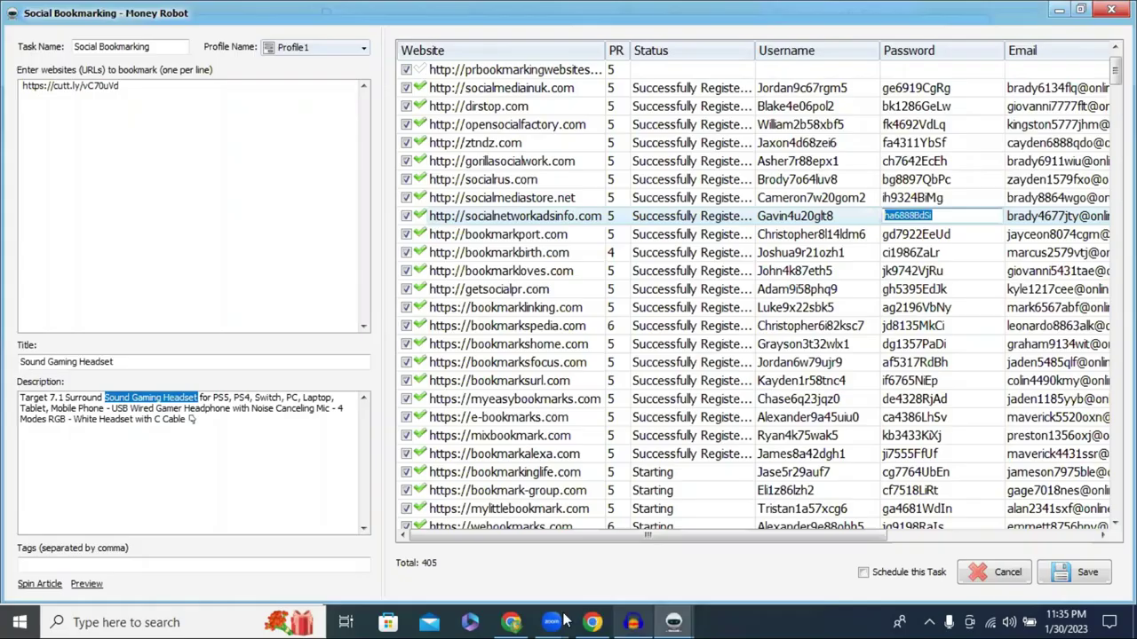
Paste the account password from Money Robot and sign in
key("alt+Tab")
key("Tab")
left_click(528, 622)
left_click(583, 258)
key("ctrl+v")
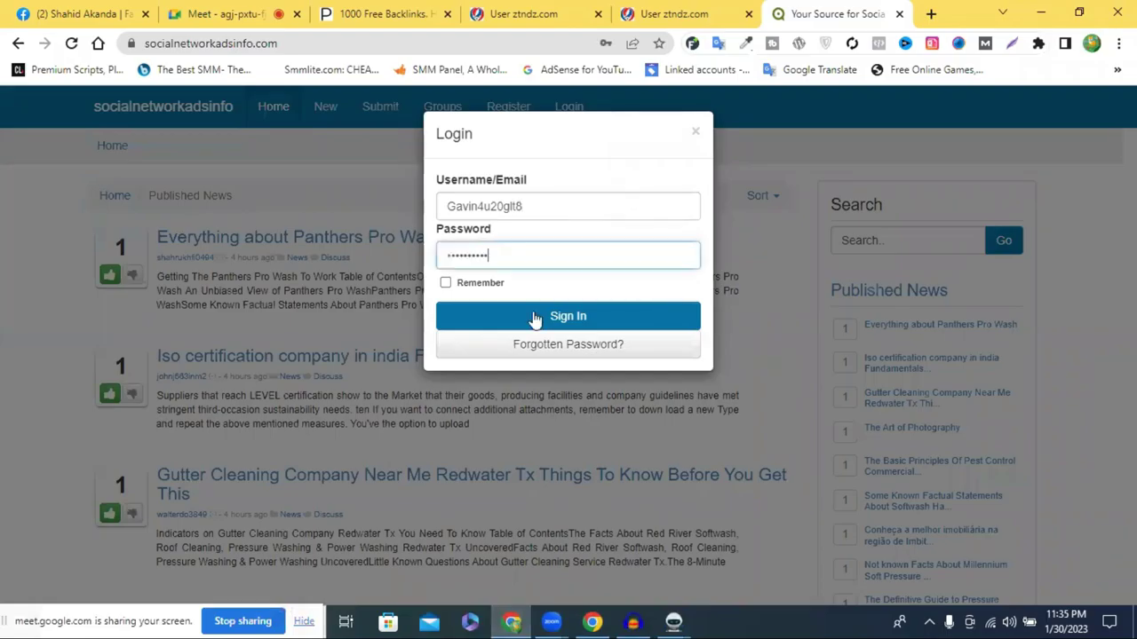
left_click(536, 318)
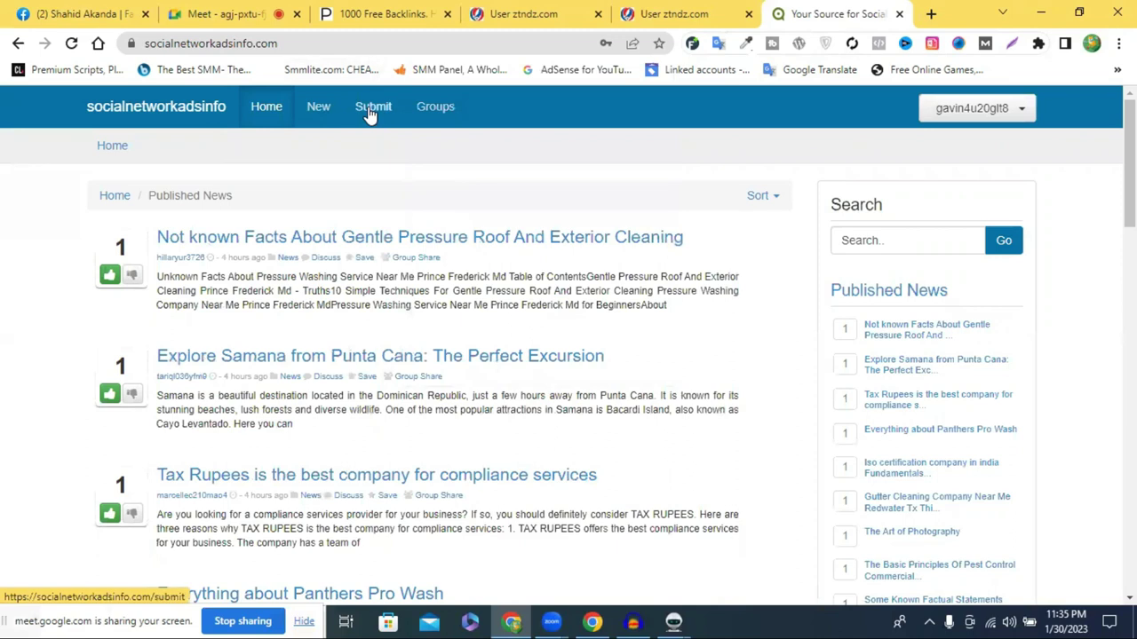
Start a new story submission using an autofilled URL and continue to article details
left_click(371, 115)
scroll(191, 373, "down", 1)
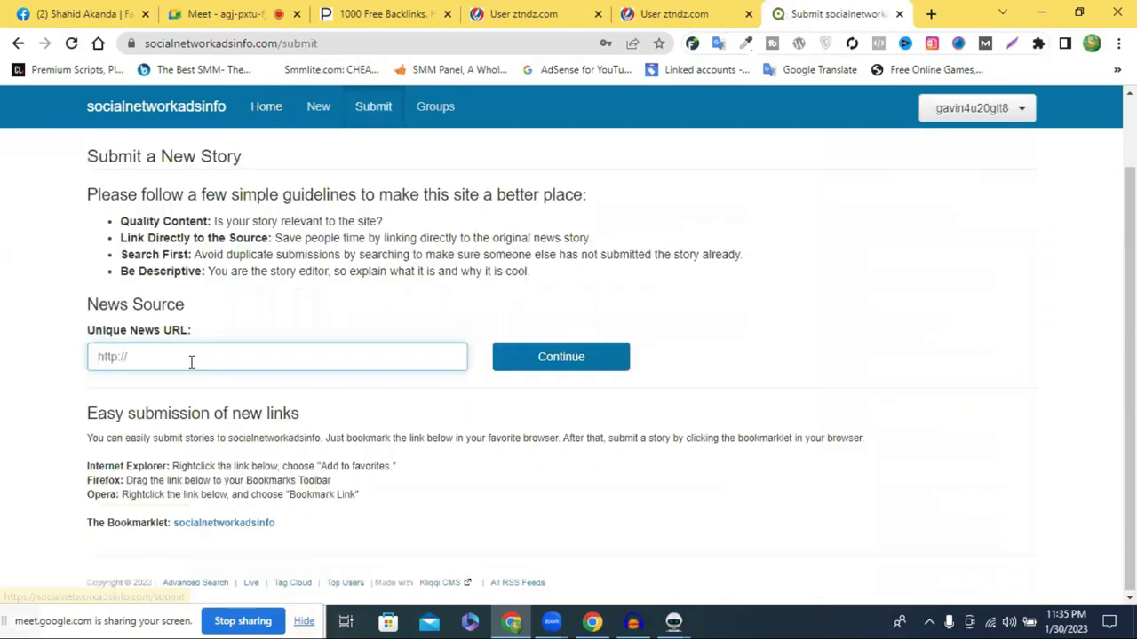
left_click(191, 360)
left_click(266, 427)
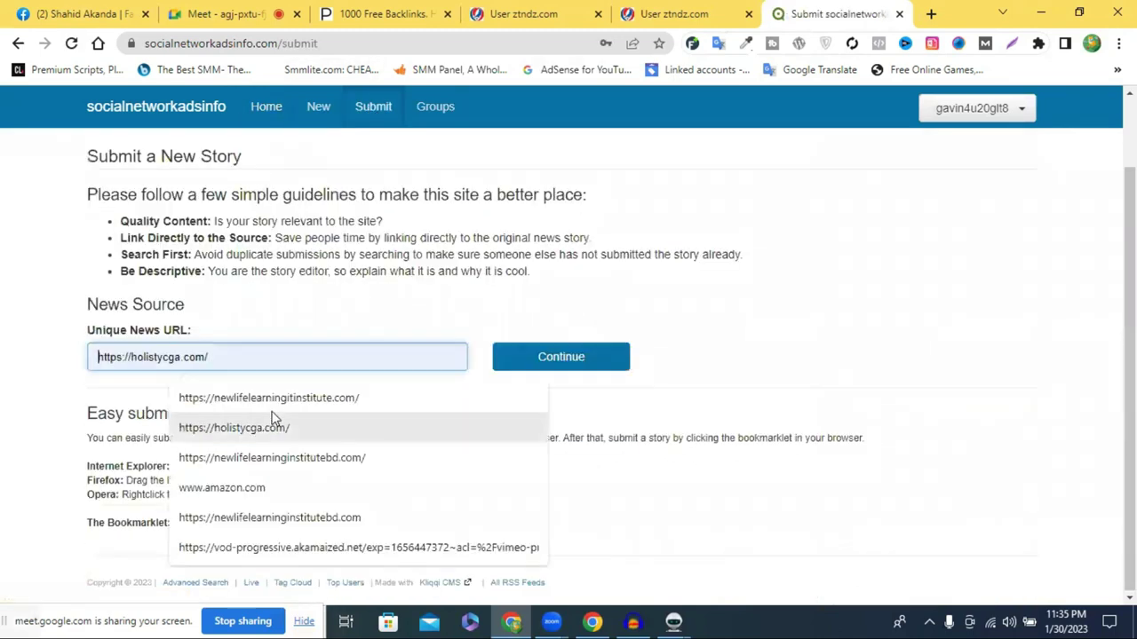
left_click(560, 357)
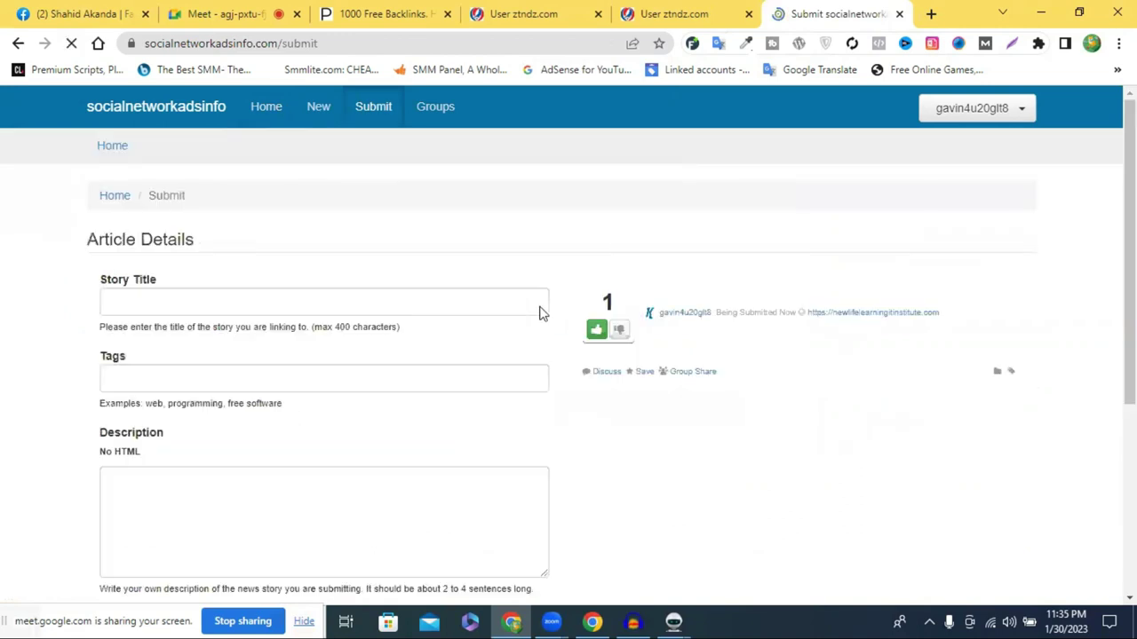
scroll(191, 221, "down", 2)
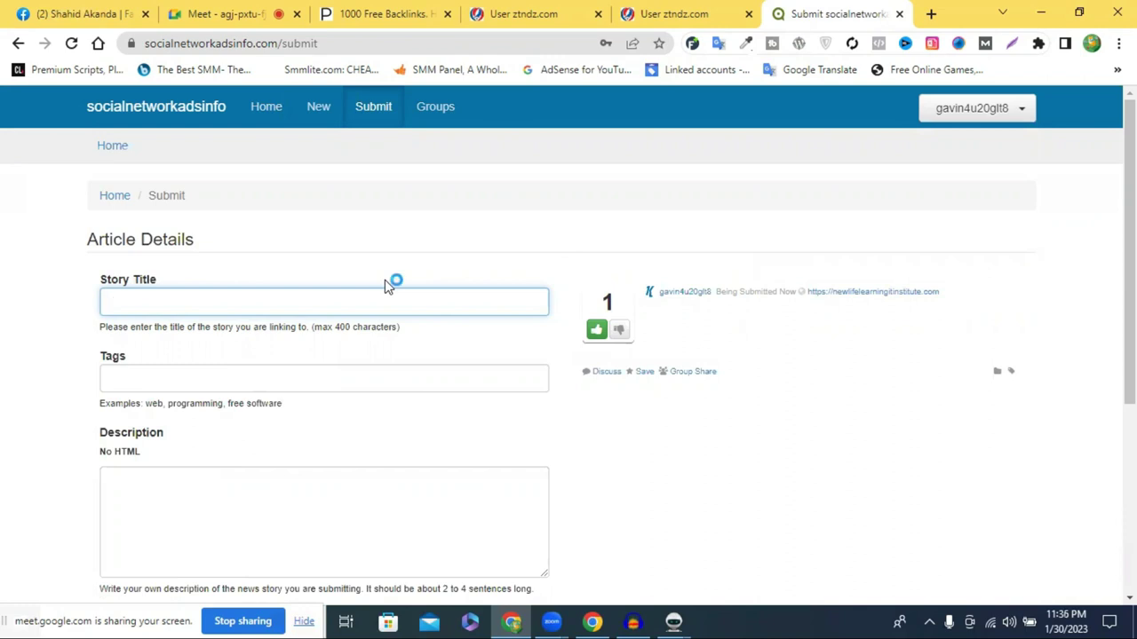
Open the account's Submitted stories list from the user menu
left_click(153, 45)
left_click(444, 191)
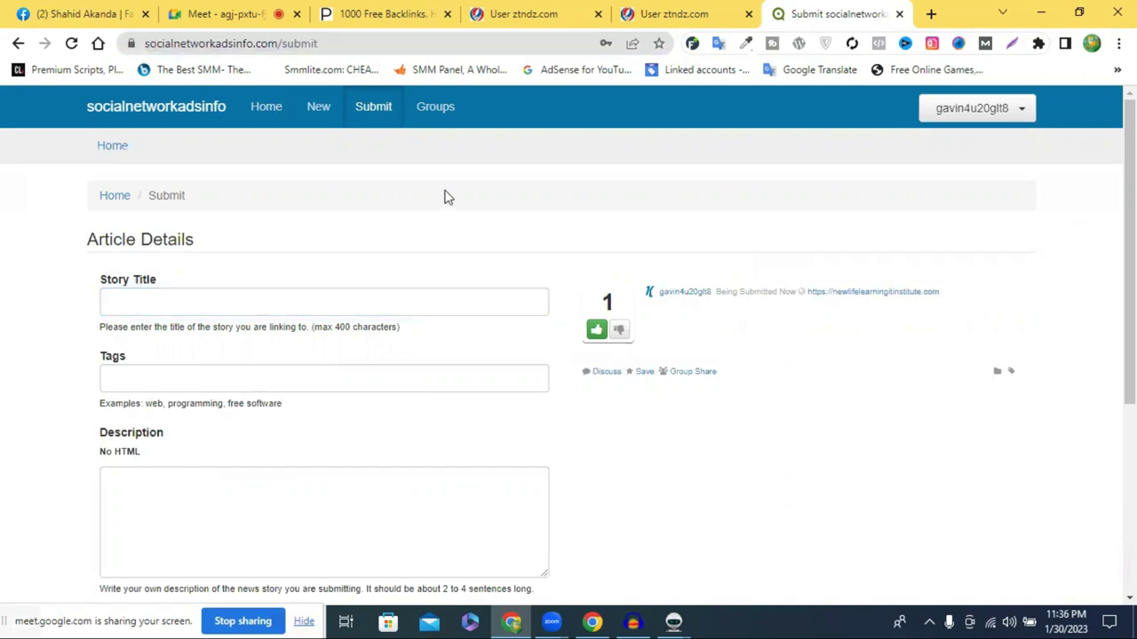
left_click(389, 46)
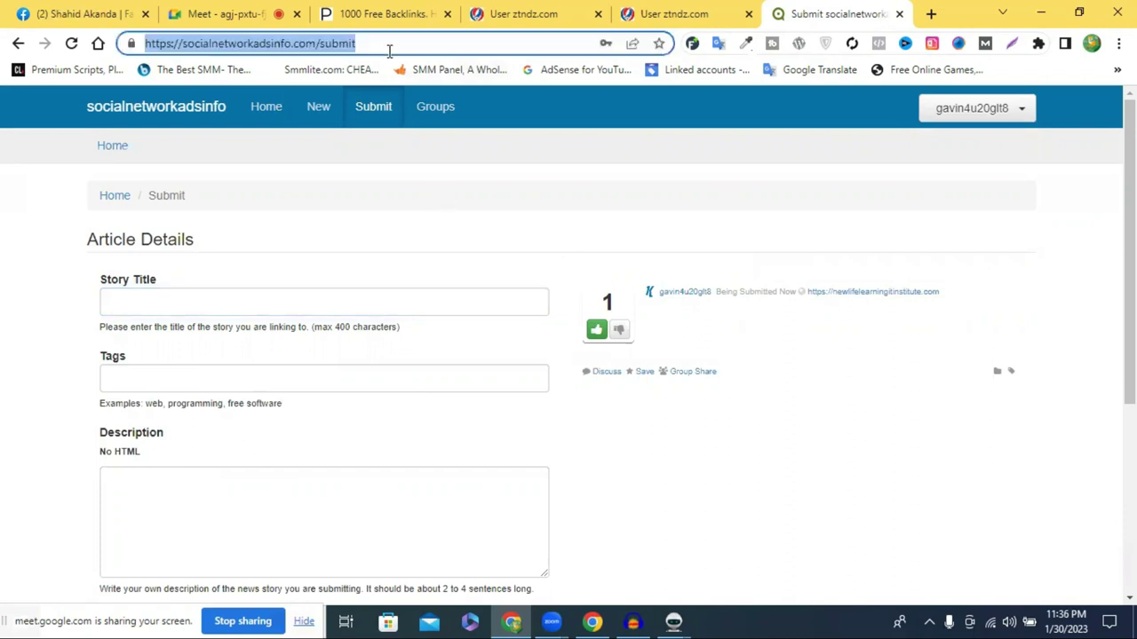
left_click(977, 108)
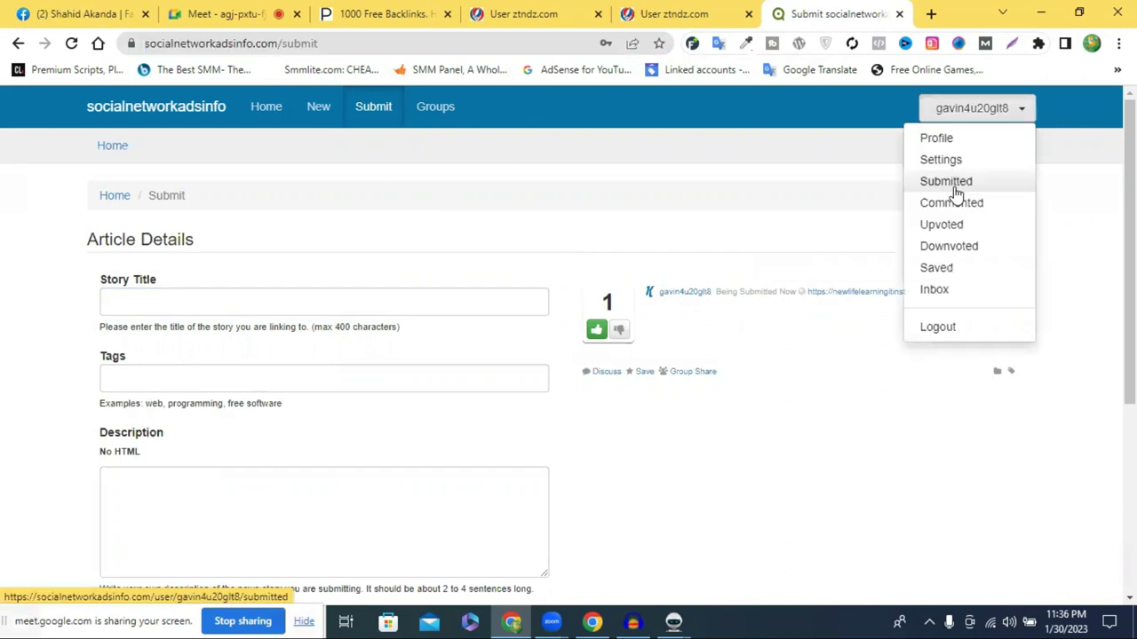
left_click(955, 184)
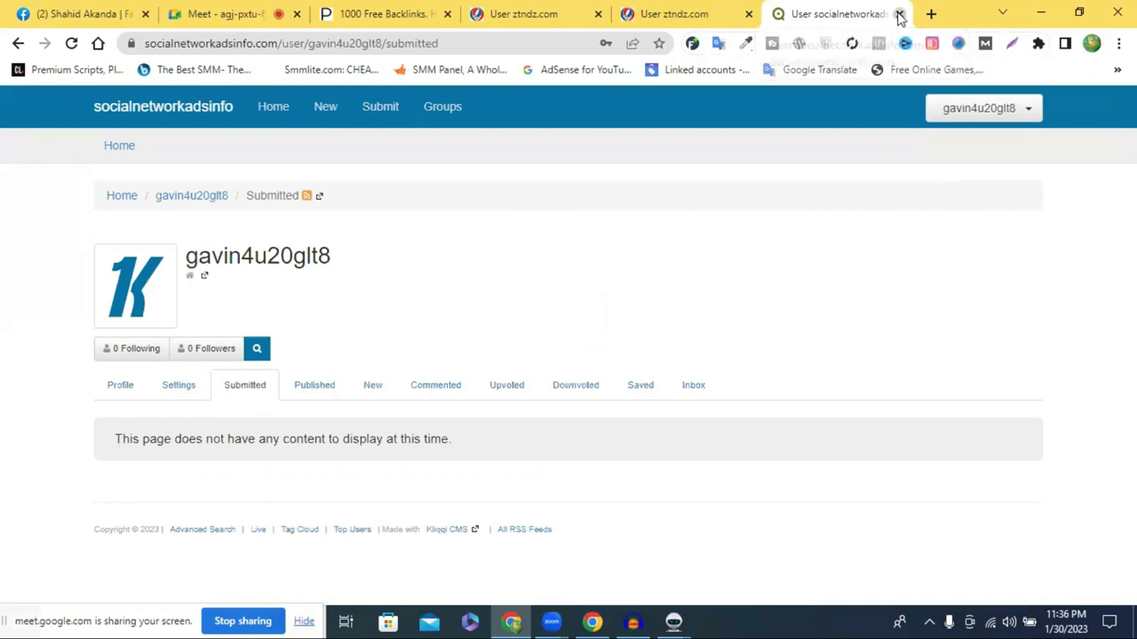
Close the socialnetworkadsinfo.com and extra ztndz.com tabs, then review the Social Bookmarking task grid
left_click(900, 15)
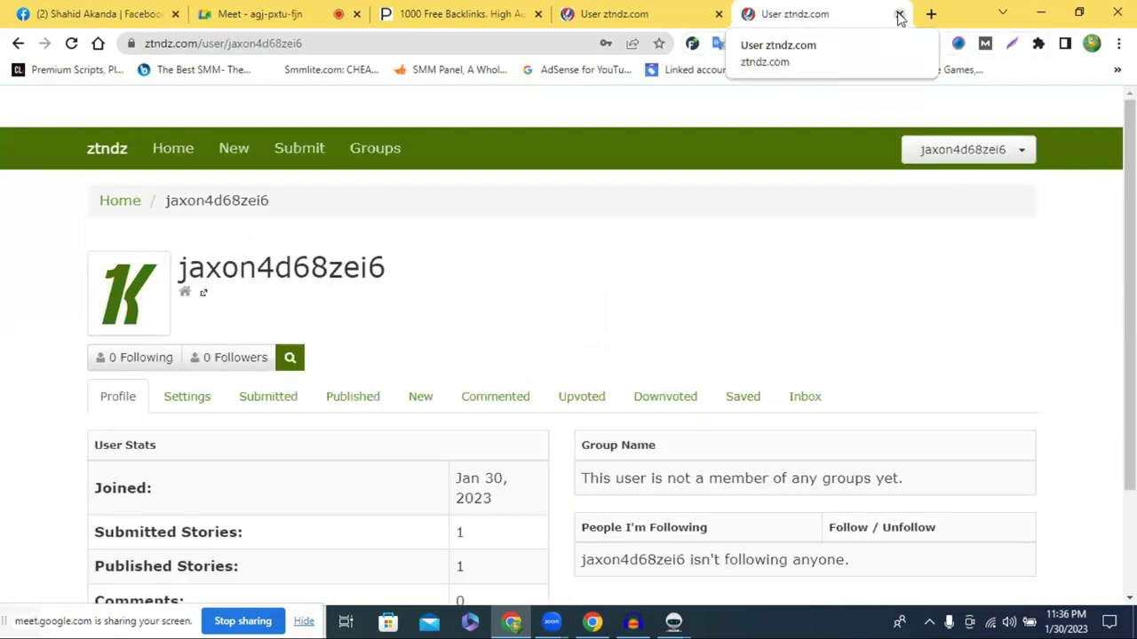
left_click(900, 14)
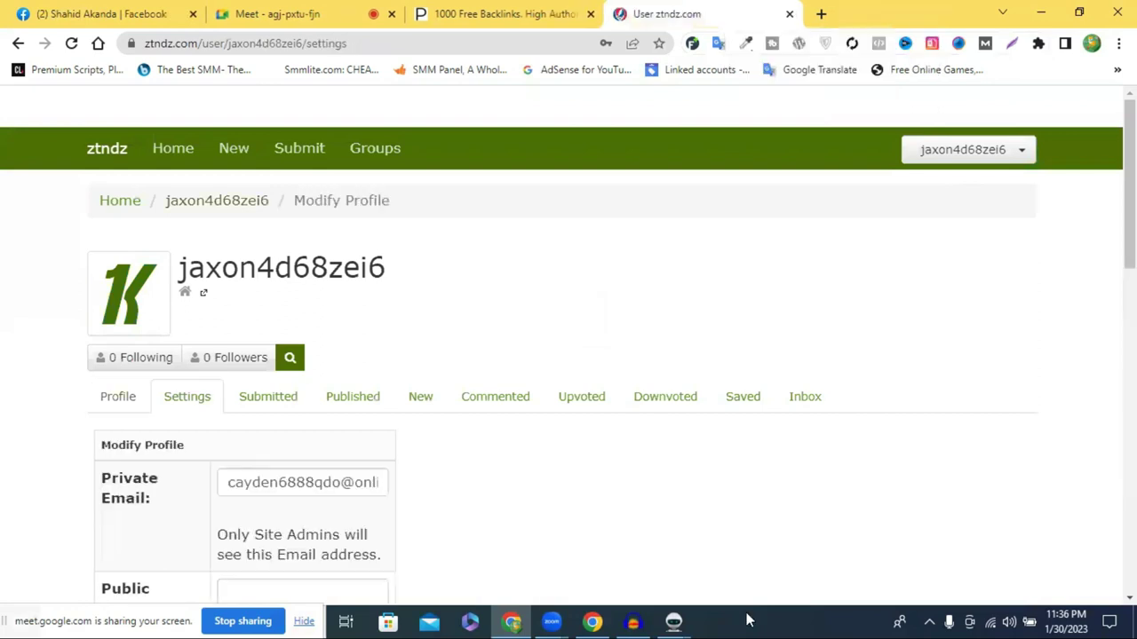
left_click(673, 622)
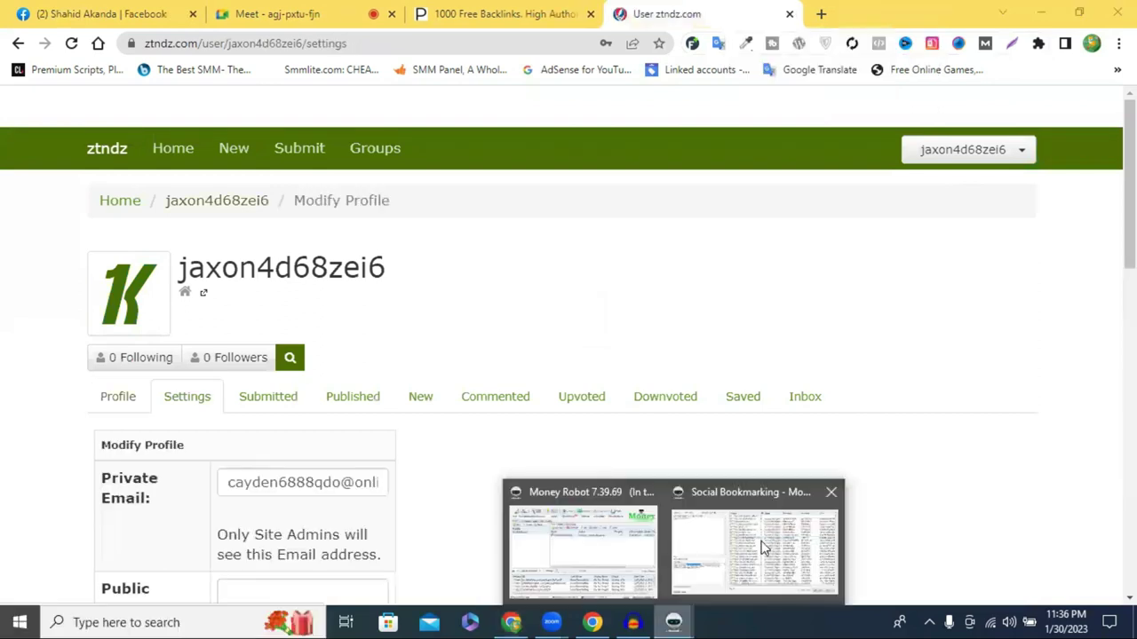
left_click(756, 528)
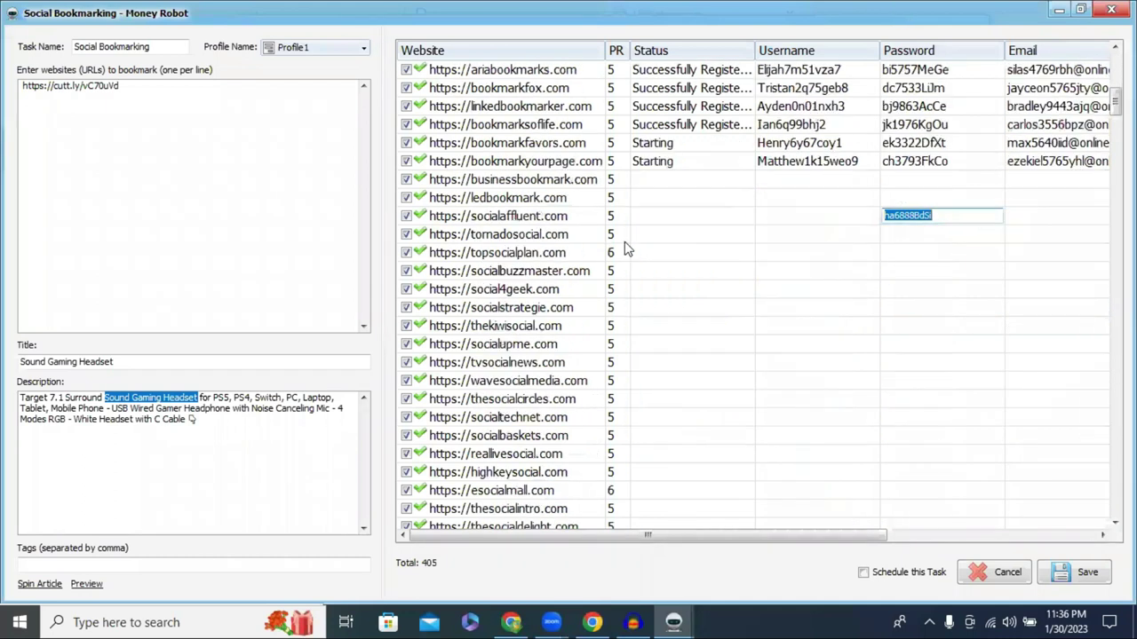
left_click(727, 219)
scroll(748, 288, "down", 5)
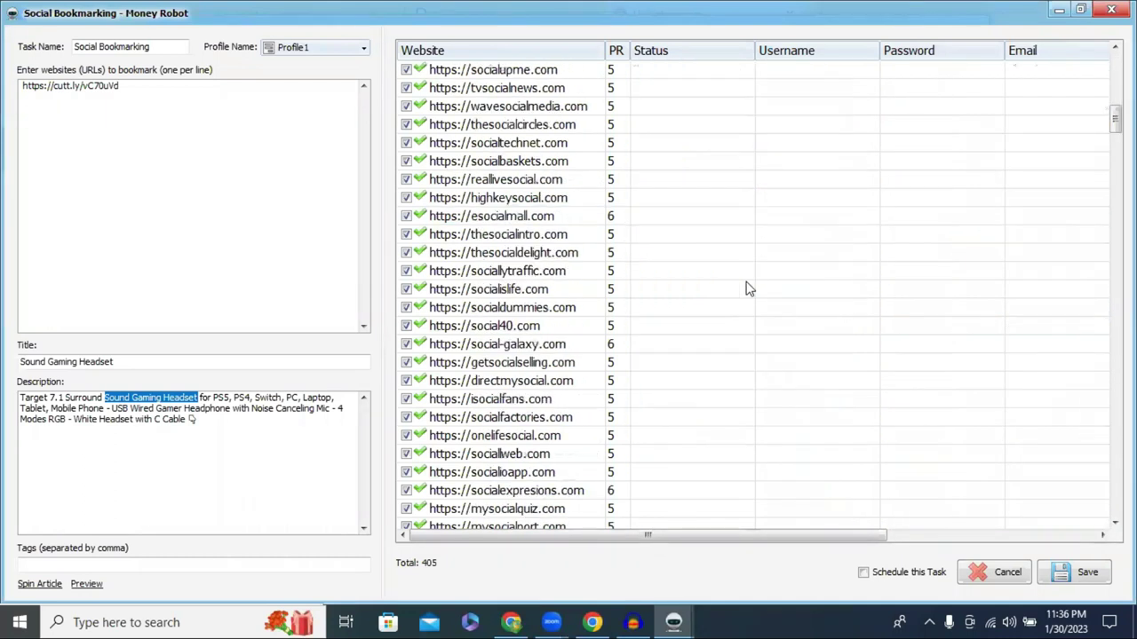
scroll(749, 287, "down", 15)
scroll(736, 294, "down", 15)
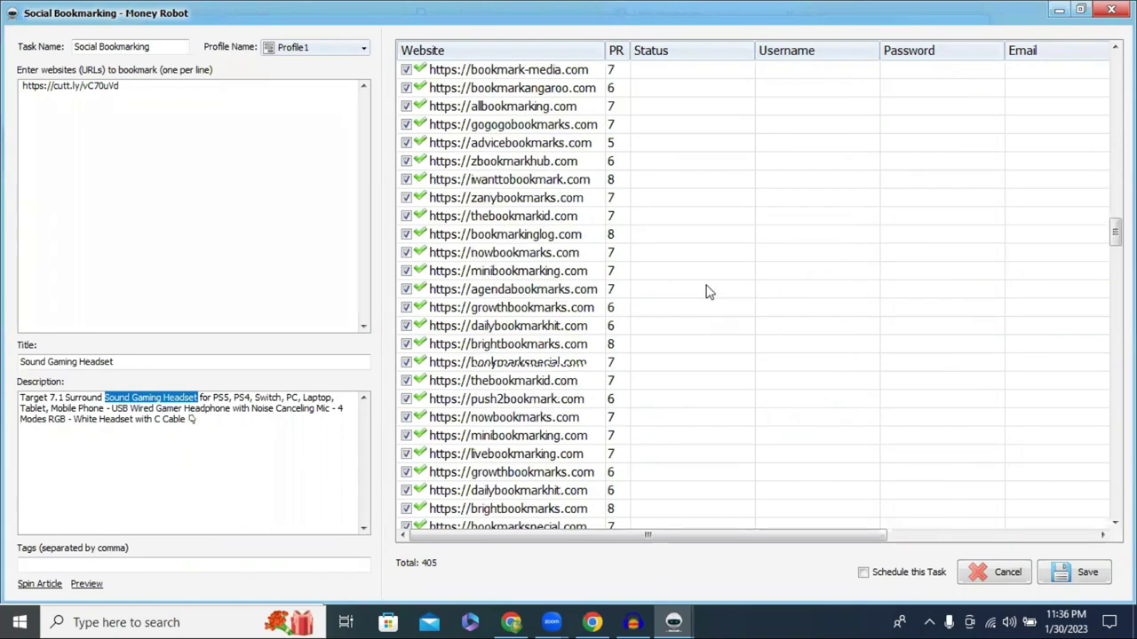
scroll(708, 290, "down", 15)
scroll(791, 228, "down", 15)
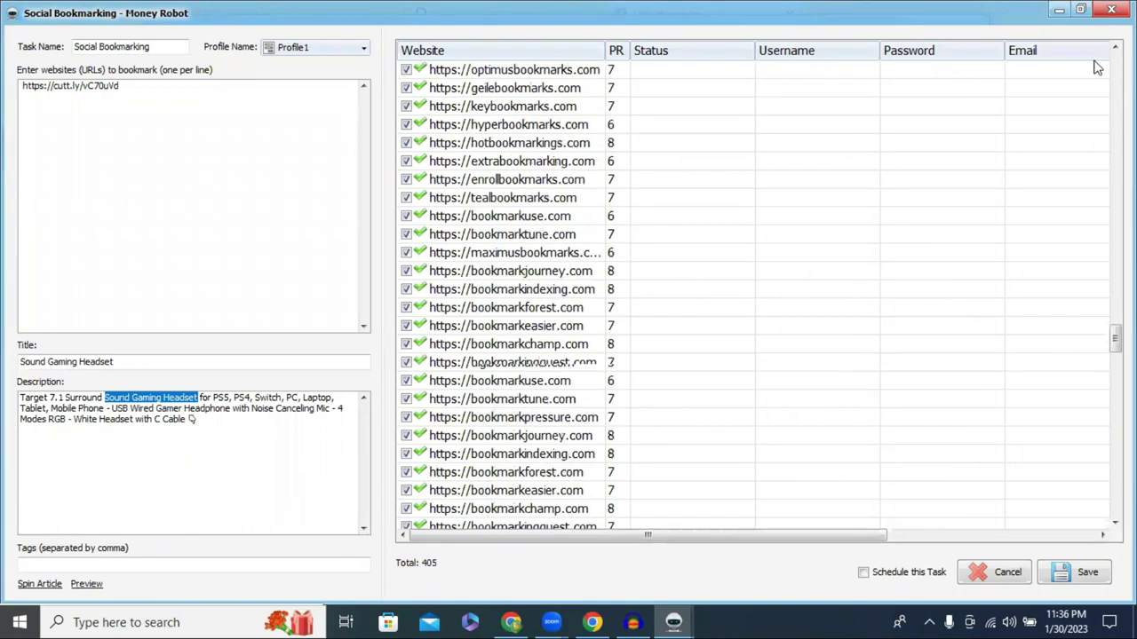
scroll(755, 293, "down", 10)
Close both Money Robot windows with bookmarking still running and show the 1000 Free Backlinks list
left_click(1111, 9)
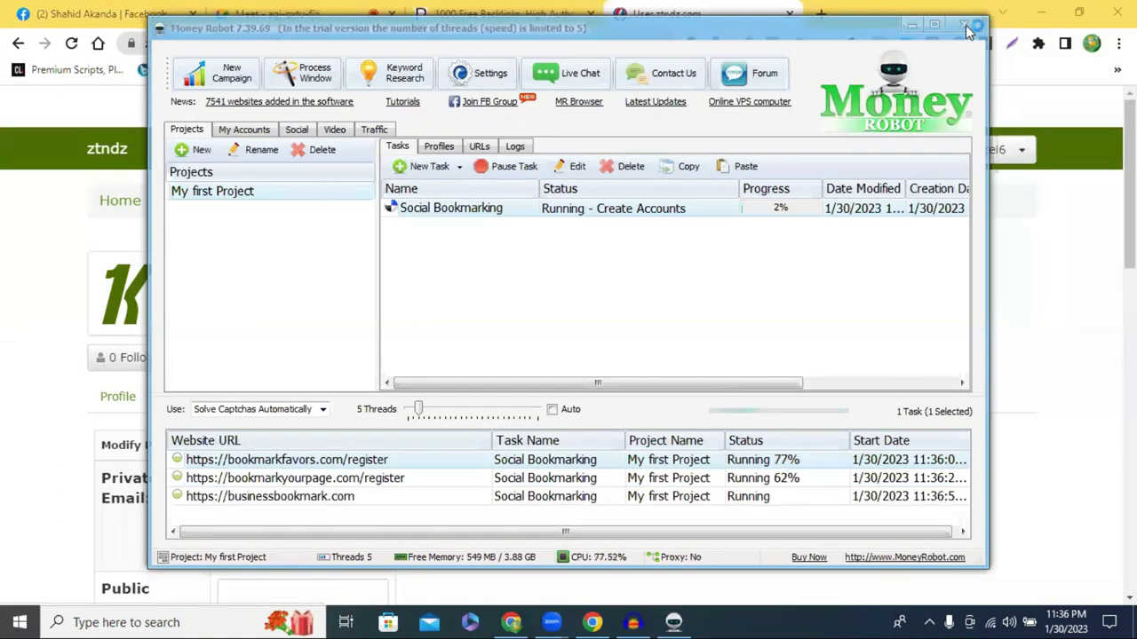
left_click(965, 26)
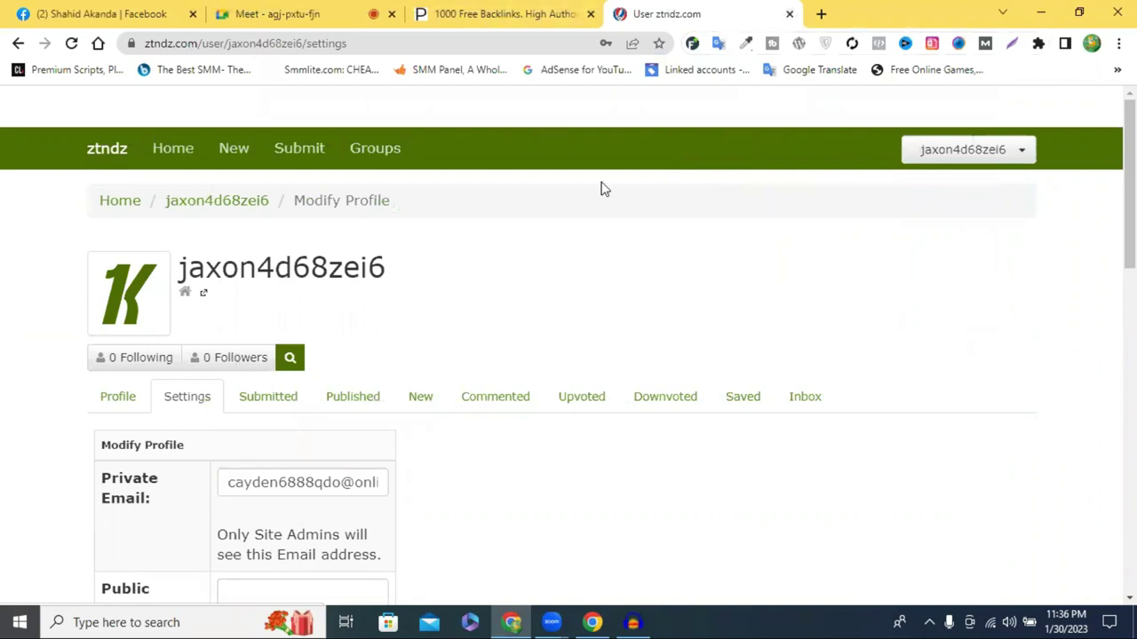
scroll(518, 315, "down", 1)
scroll(518, 316, "down", 2)
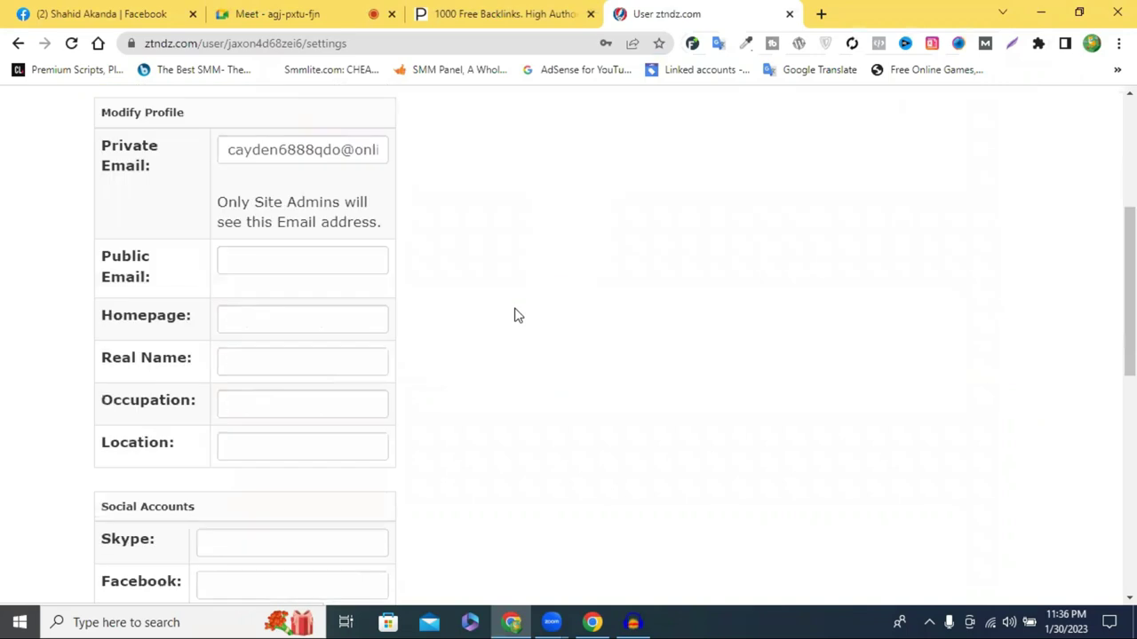
scroll(514, 314, "up", 3)
left_click(581, 10)
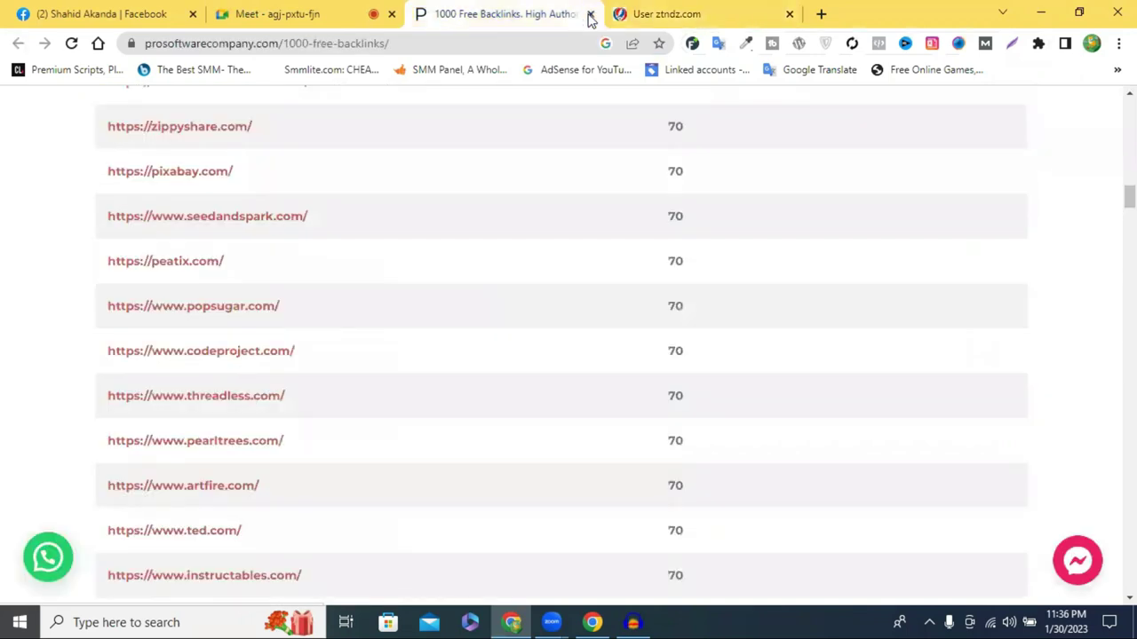